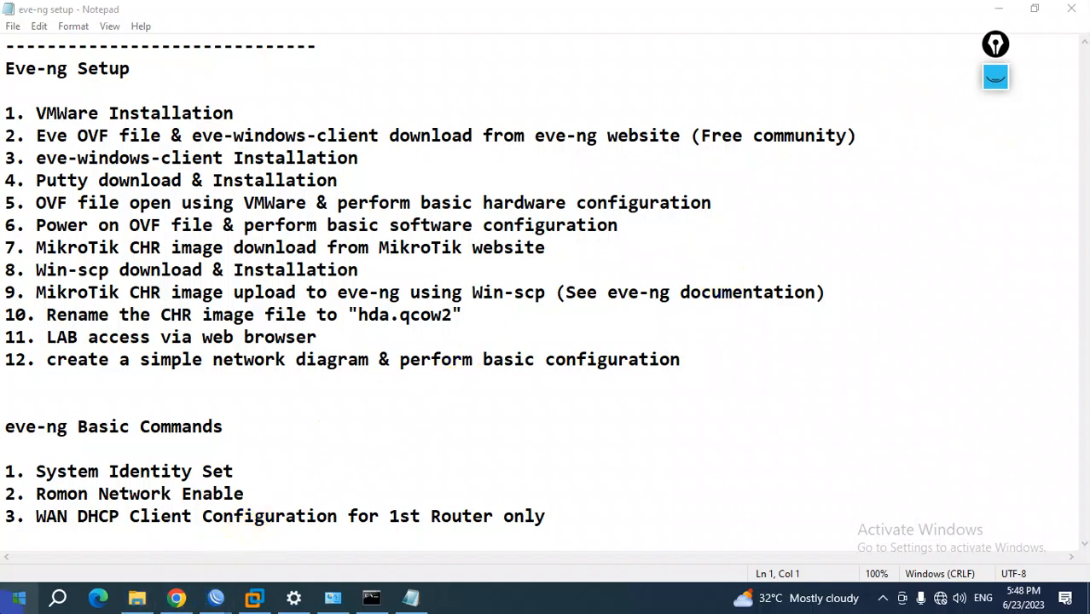
Open a blank Paint canvas and activate the pen of the on-screen annotation tool
key("super")
type("pai")
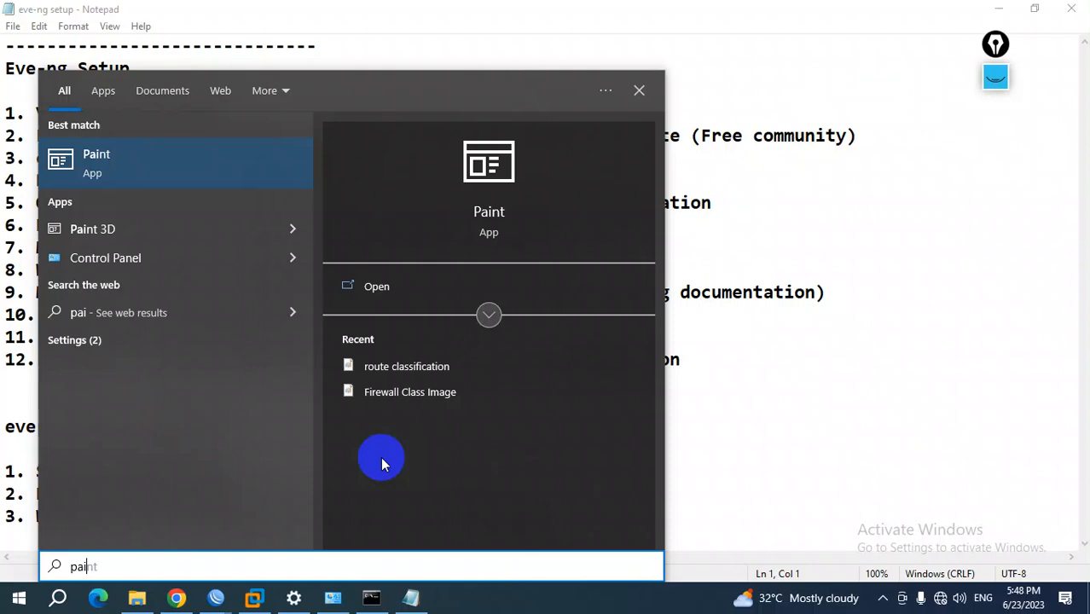
key("Return")
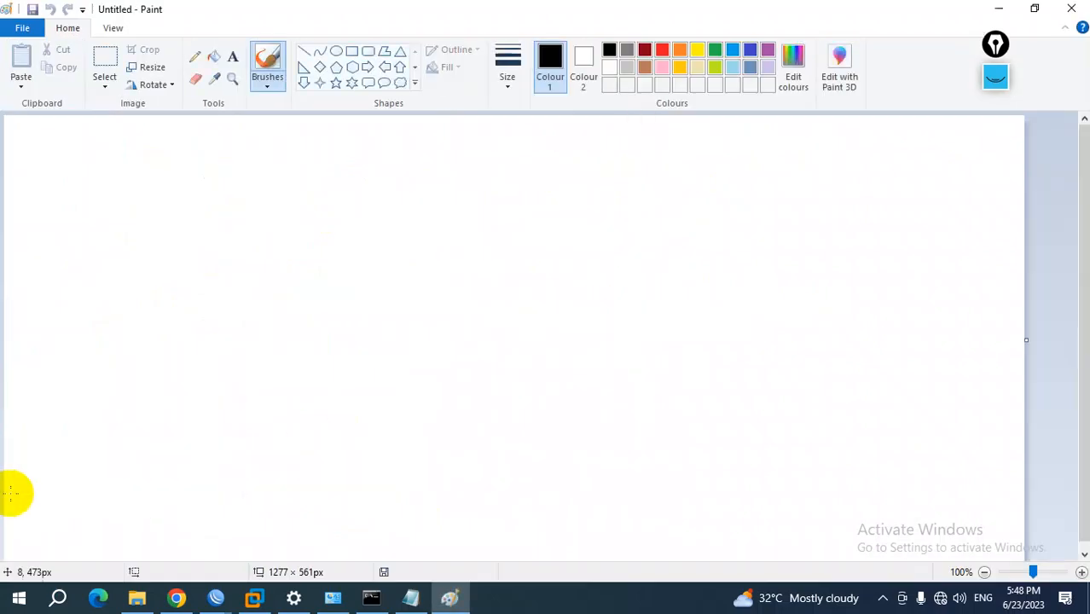
left_click(992, 77)
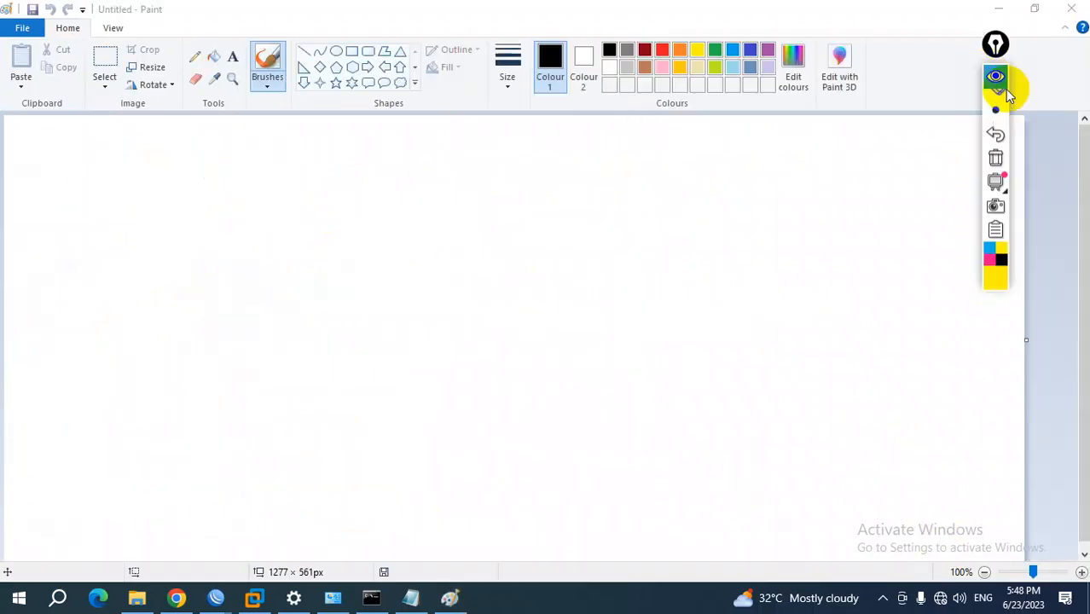
left_click(995, 126)
left_click_drag(302, 247, 320, 323)
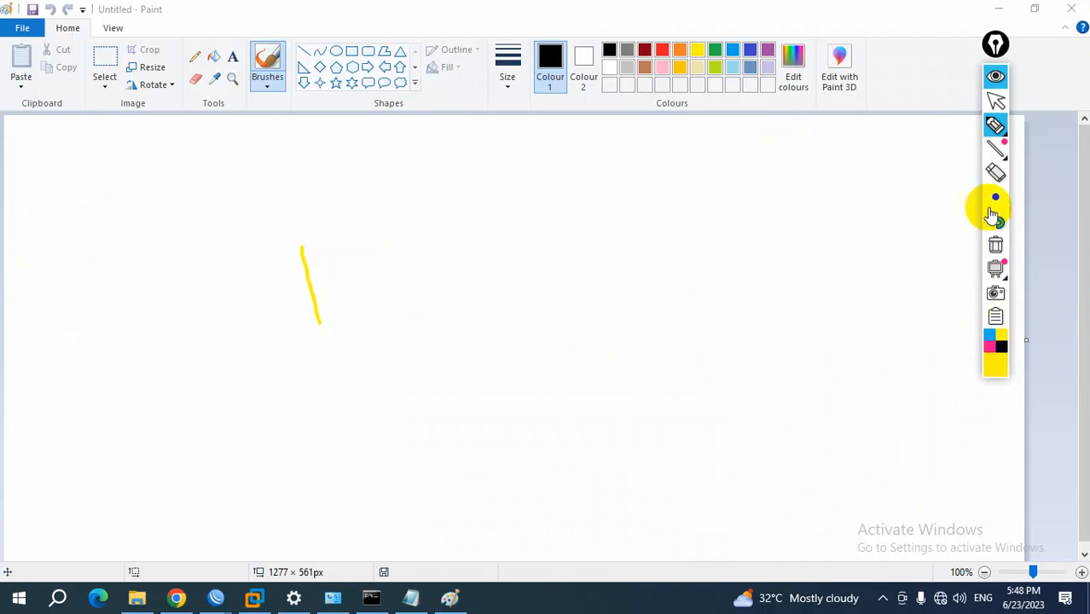
left_click(996, 171)
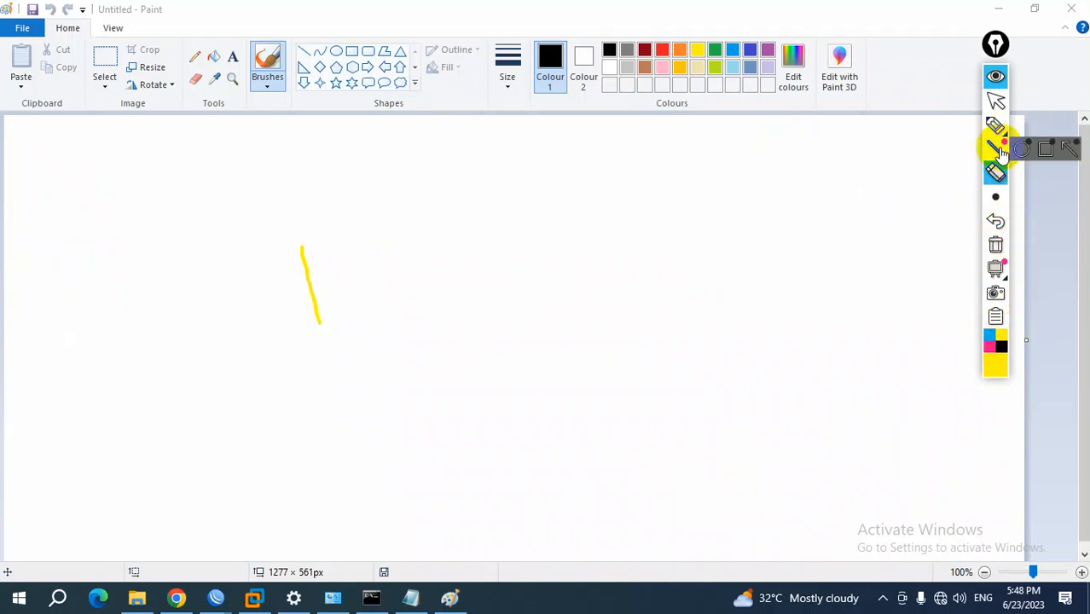
left_click(996, 246)
Set the annotation pen to pink and draw a circled router labelled R1 on the canvas
left_click(997, 351)
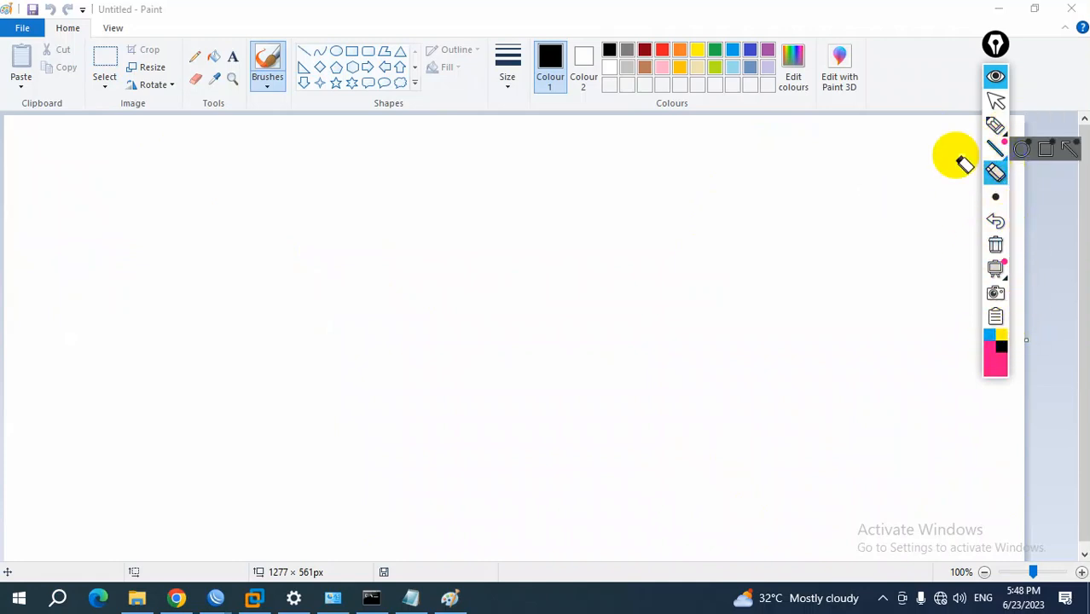
left_click(995, 127)
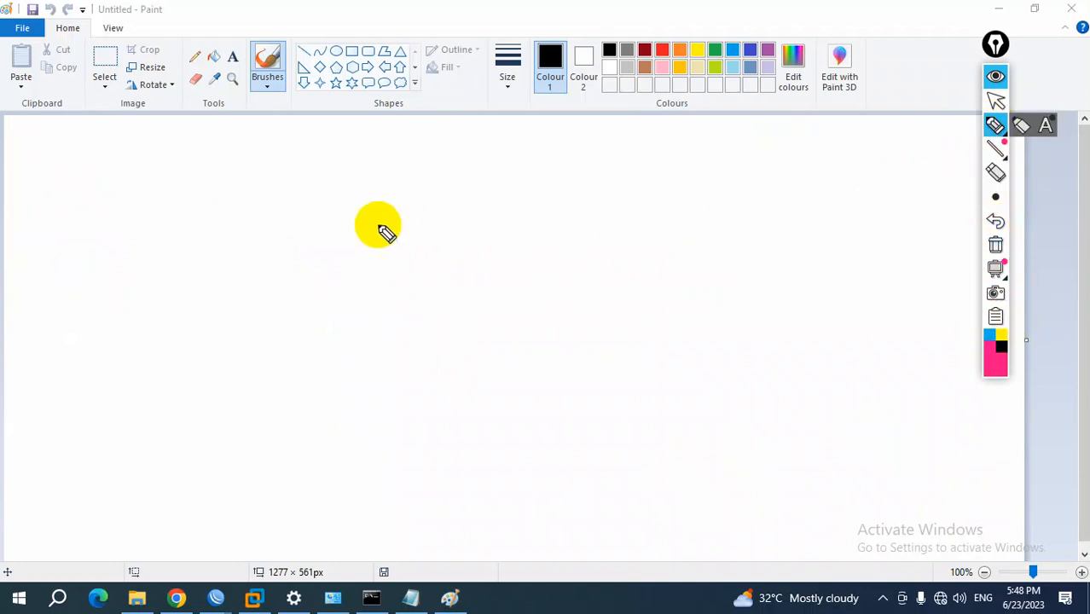
left_click_drag(300, 231, 340, 343)
mouse_move(300, 232)
left_mouse_down()
mouse_move(329, 278)
mouse_move(371, 293)
left_mouse_up()
mouse_move(381, 220)
left_mouse_down()
mouse_move(390, 275)
mouse_move(307, 212)
mouse_move(419, 244)
mouse_move(405, 221)
left_mouse_up()
Draw two more circled routers, R2 level with R1 and R3 below and between them
left_click_drag(723, 233, 739, 308)
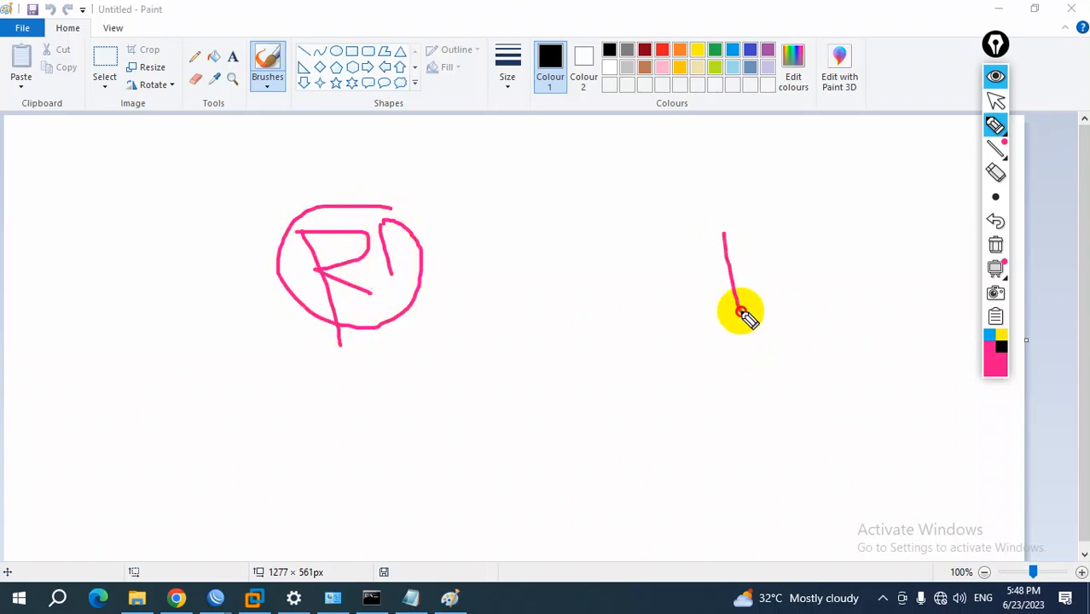
mouse_move(725, 239)
left_mouse_down()
mouse_move(761, 279)
mouse_move(783, 249)
mouse_move(806, 277)
left_mouse_up()
mouse_move(800, 229)
left_mouse_down()
mouse_move(721, 305)
mouse_move(802, 246)
mouse_move(799, 225)
left_mouse_up()
mouse_move(567, 419)
left_mouse_down()
mouse_move(573, 474)
mouse_move(601, 431)
mouse_move(585, 450)
left_mouse_up()
mouse_move(586, 395)
left_mouse_down()
mouse_move(616, 429)
mouse_move(607, 395)
left_mouse_up()
Connect the three routers in a triangle with lines R1–R3, R1–R2 and R2–R3
left_click_drag(406, 310, 535, 401)
left_click_drag(411, 252, 693, 258)
left_click_drag(727, 304, 626, 411)
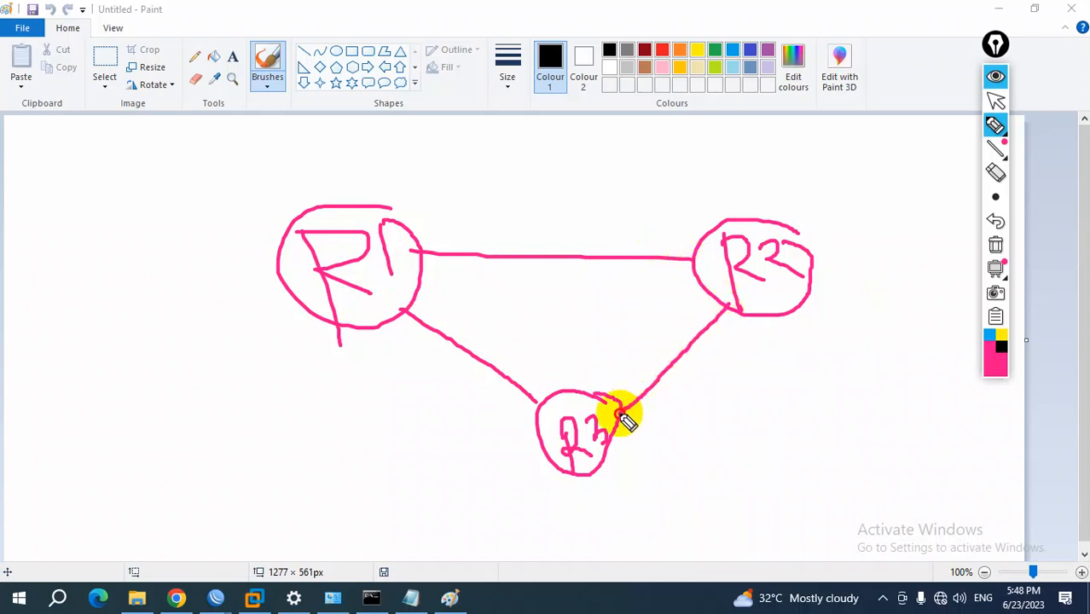
Draw arrows from R2 and R1 out to one circle labelled C below each router
mouse_move(799, 312)
left_mouse_down()
mouse_move(864, 360)
mouse_move(852, 363)
mouse_move(956, 370)
mouse_move(882, 351)
left_mouse_up()
mouse_move(928, 386)
left_mouse_down()
mouse_move(902, 414)
mouse_move(929, 415)
left_mouse_up()
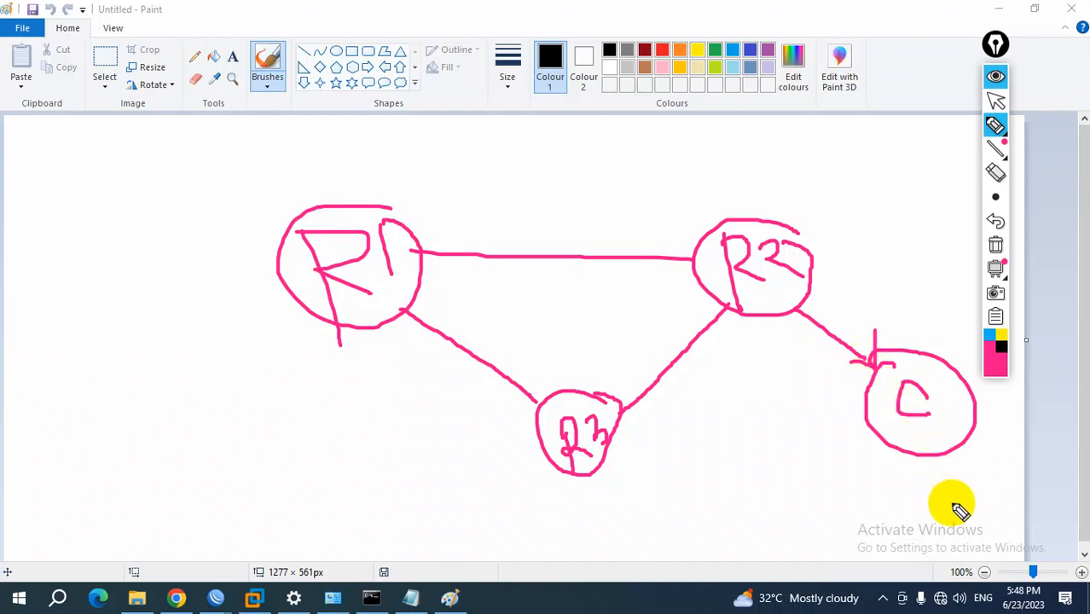
left_click_drag(300, 305, 198, 424)
mouse_move(212, 372)
left_mouse_down()
mouse_move(214, 451)
mouse_move(243, 364)
mouse_move(219, 381)
mouse_move(277, 399)
left_mouse_up()
Draw a cloud labelled ISP above R1 and connect it to R1 with a line
left_click_drag(339, 198, 296, 147)
mouse_move(210, 103)
left_mouse_down()
mouse_move(243, 140)
mouse_move(280, 68)
mouse_move(214, 102)
mouse_move(293, 140)
left_mouse_up()
left_click_drag(147, 132, 155, 169)
mouse_move(173, 132)
left_mouse_down()
mouse_move(163, 159)
mouse_move(193, 164)
mouse_move(194, 122)
mouse_move(185, 136)
left_mouse_up()
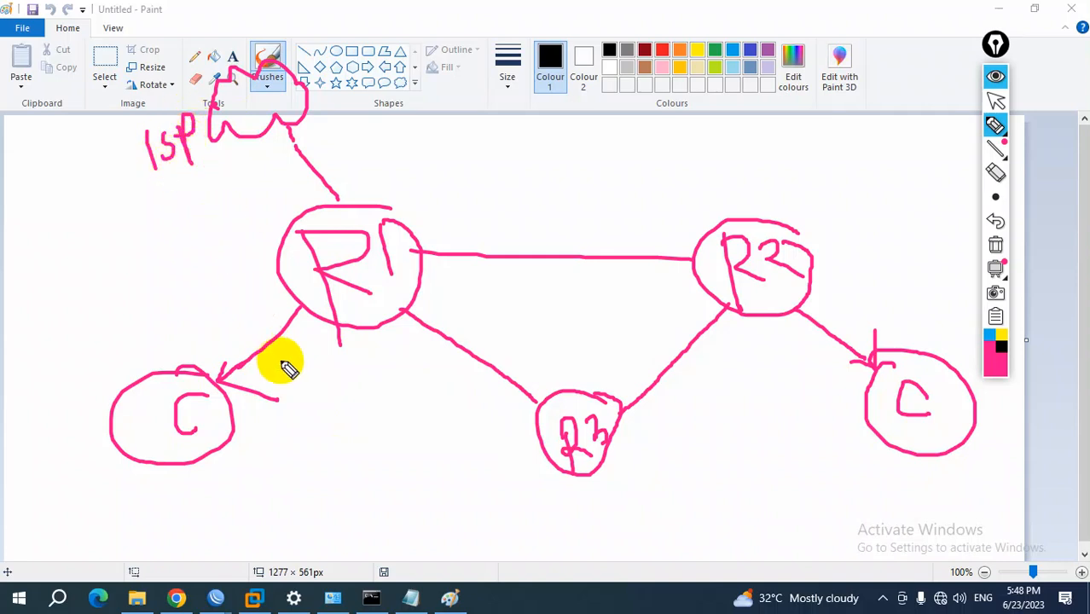
Draw arrow paths from R1's client to the ISP, one direct and one looping past R3, and underline the ISP label
mouse_move(239, 461)
left_mouse_down()
mouse_move(265, 446)
mouse_move(273, 454)
left_mouse_up()
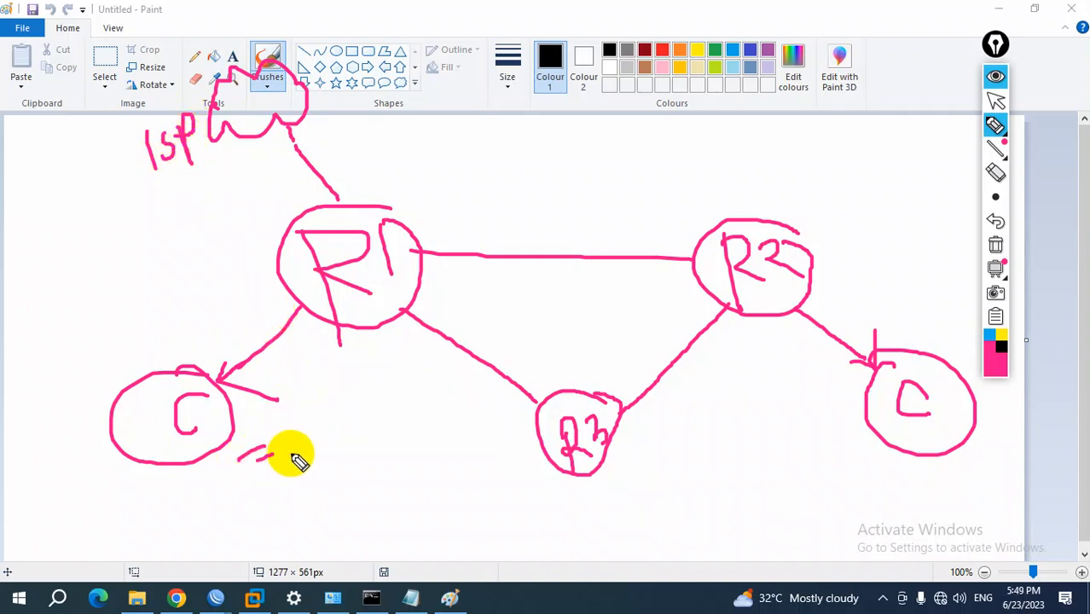
mouse_move(209, 333)
left_mouse_down()
mouse_move(255, 276)
mouse_move(251, 162)
mouse_move(268, 162)
left_mouse_up()
mouse_move(290, 381)
left_mouse_down()
mouse_move(530, 402)
mouse_move(683, 254)
mouse_move(433, 210)
mouse_move(305, 151)
mouse_move(323, 141)
mouse_move(318, 167)
left_mouse_up()
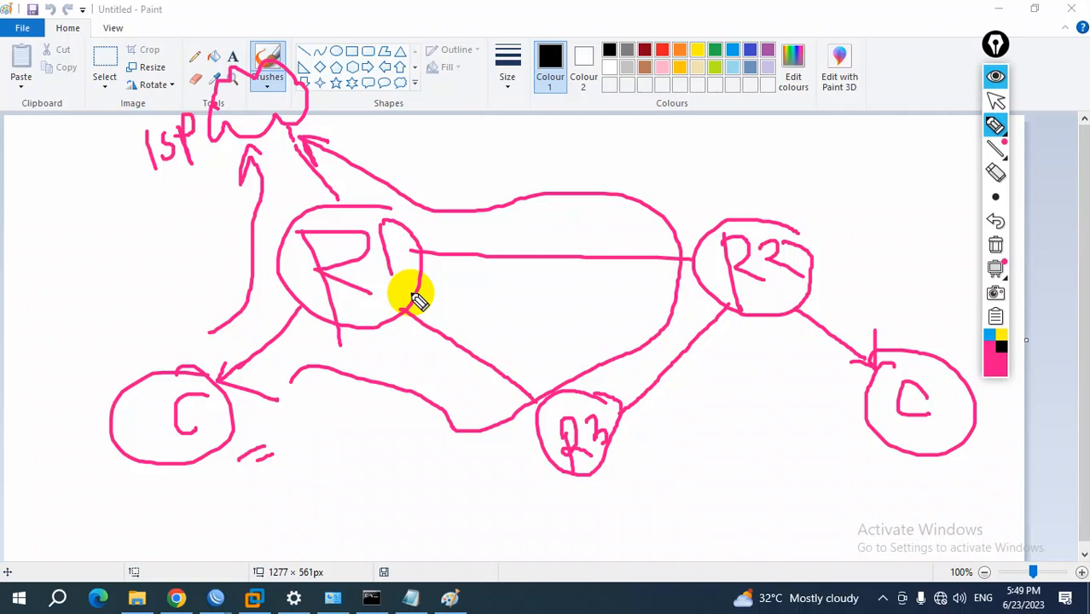
mouse_move(166, 190)
left_mouse_down()
mouse_move(204, 177)
mouse_move(186, 197)
left_mouse_up()
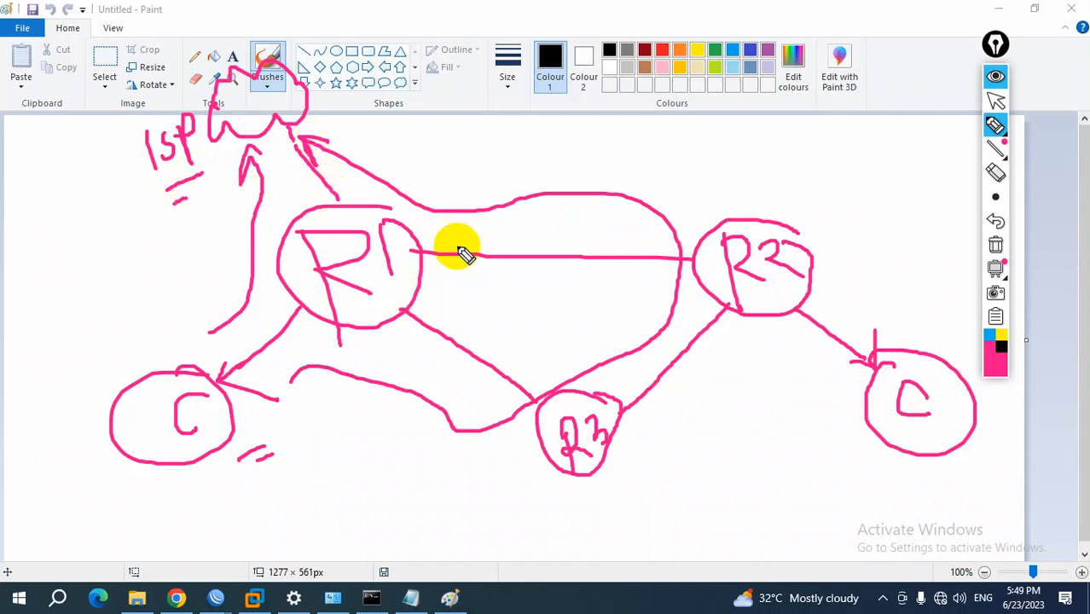
Set the pen to blue, draw an arrowhead into R1, and add small marks beside the ISP, R2 and R3
left_click(989, 335)
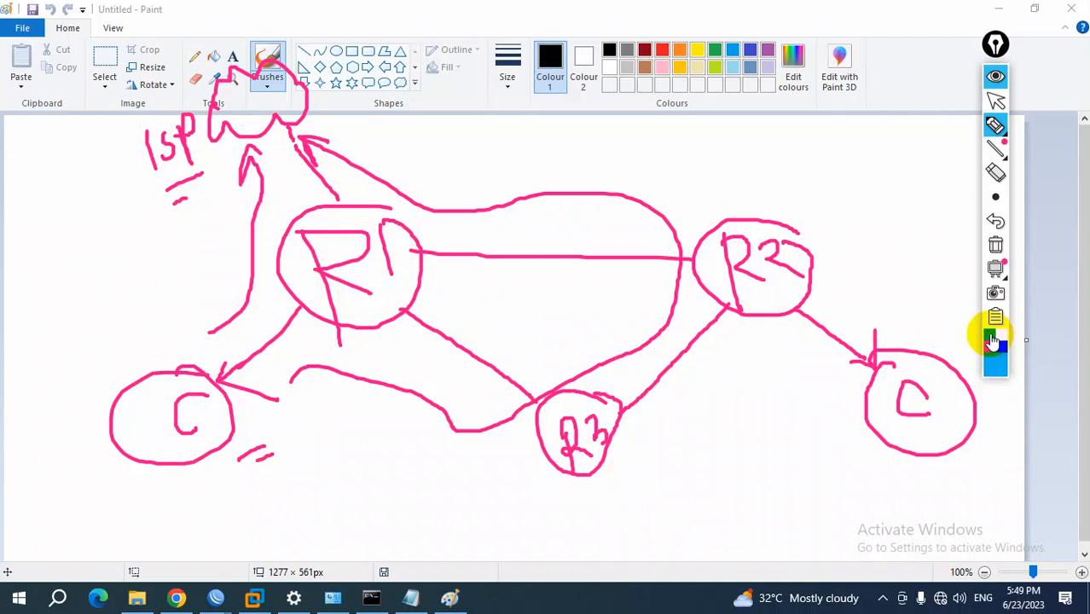
left_click_drag(309, 189, 348, 183)
left_click_drag(112, 192, 137, 191)
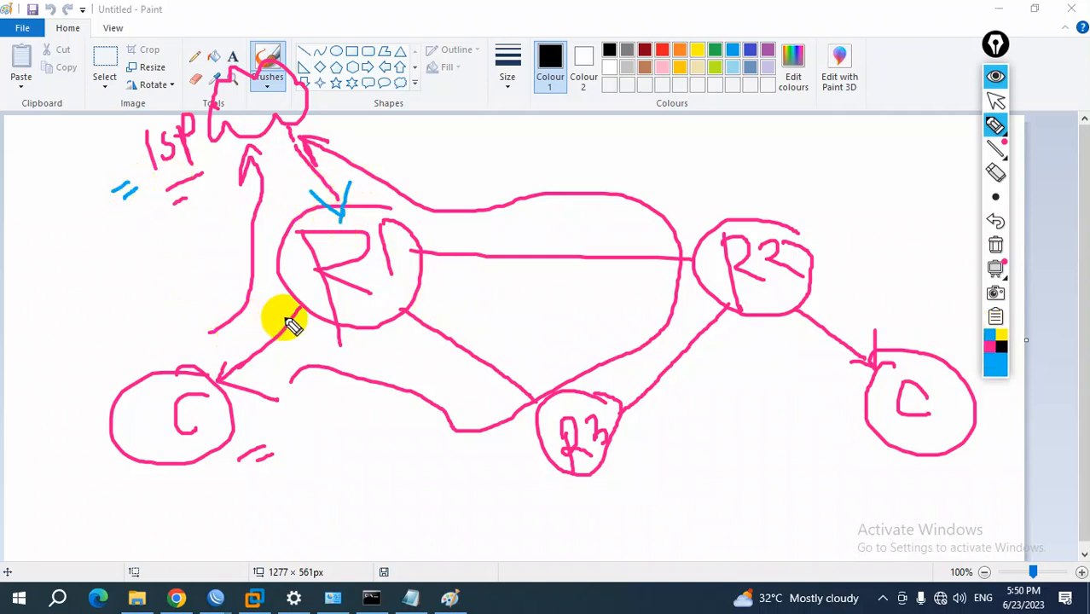
left_click_drag(785, 234, 809, 201)
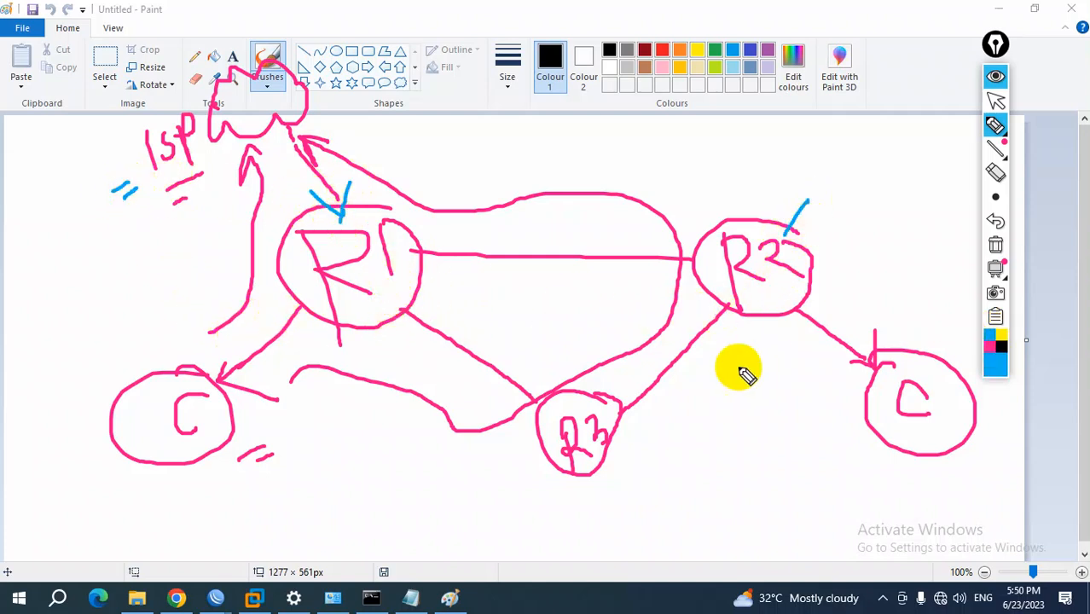
left_click_drag(607, 453, 616, 451)
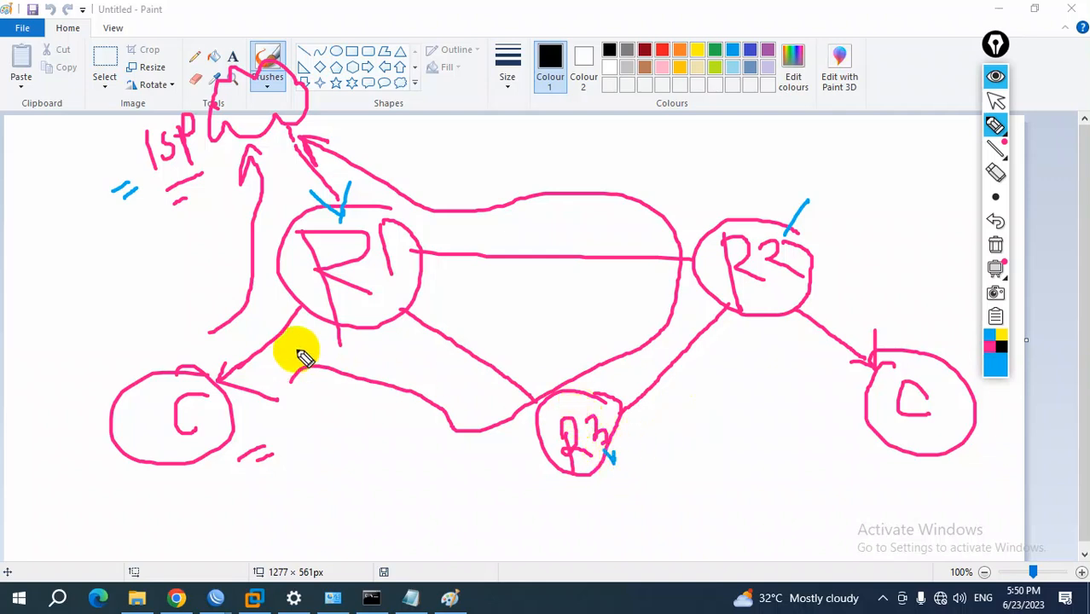
Slash the R1–R2 link, draw a blue alternate path from R1 past R3 to R2, and mark R2's client
mouse_move(537, 245)
left_mouse_down()
mouse_move(515, 271)
mouse_move(541, 264)
left_mouse_up()
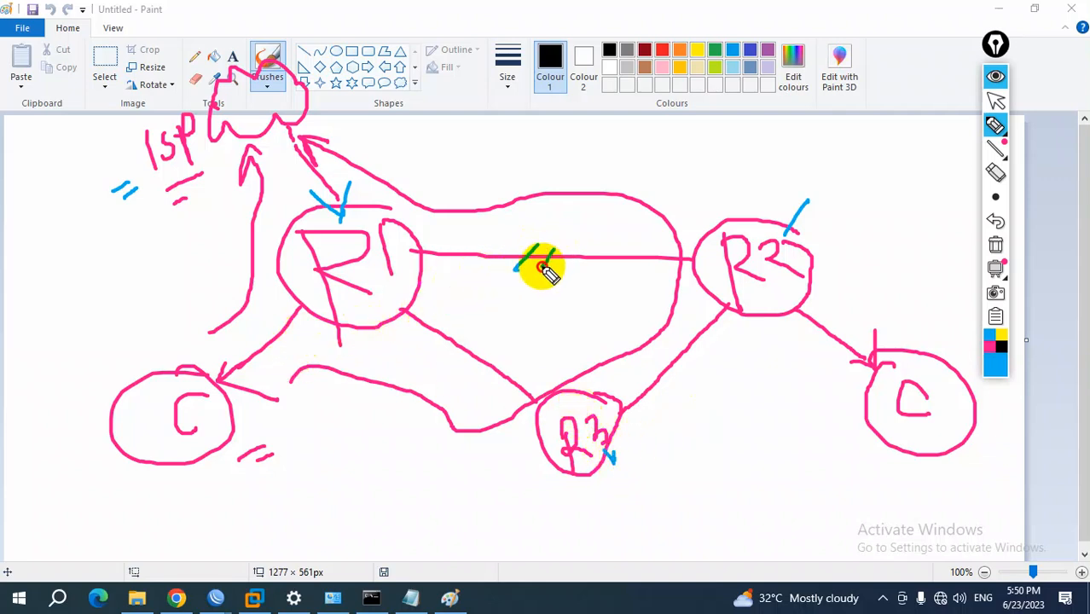
mouse_move(397, 322)
left_mouse_down()
mouse_move(499, 370)
mouse_move(616, 390)
mouse_move(701, 317)
mouse_move(700, 346)
left_mouse_up()
mouse_move(953, 357)
left_mouse_down()
mouse_move(935, 373)
mouse_move(946, 370)
left_mouse_up()
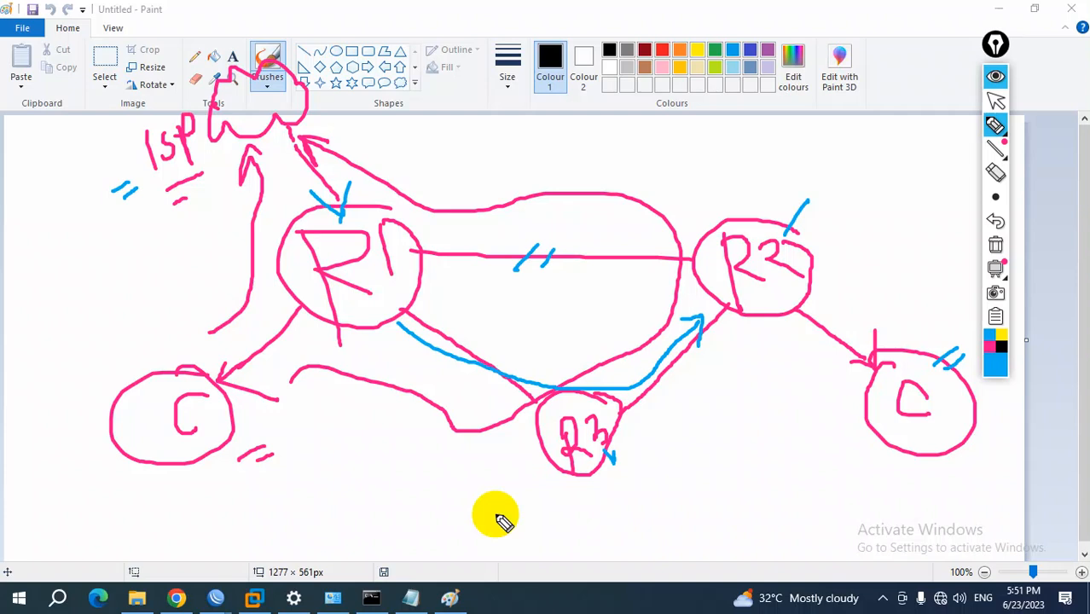
Clear all annotations from the canvas and return to the normal pointer
mouse_move(994, 269)
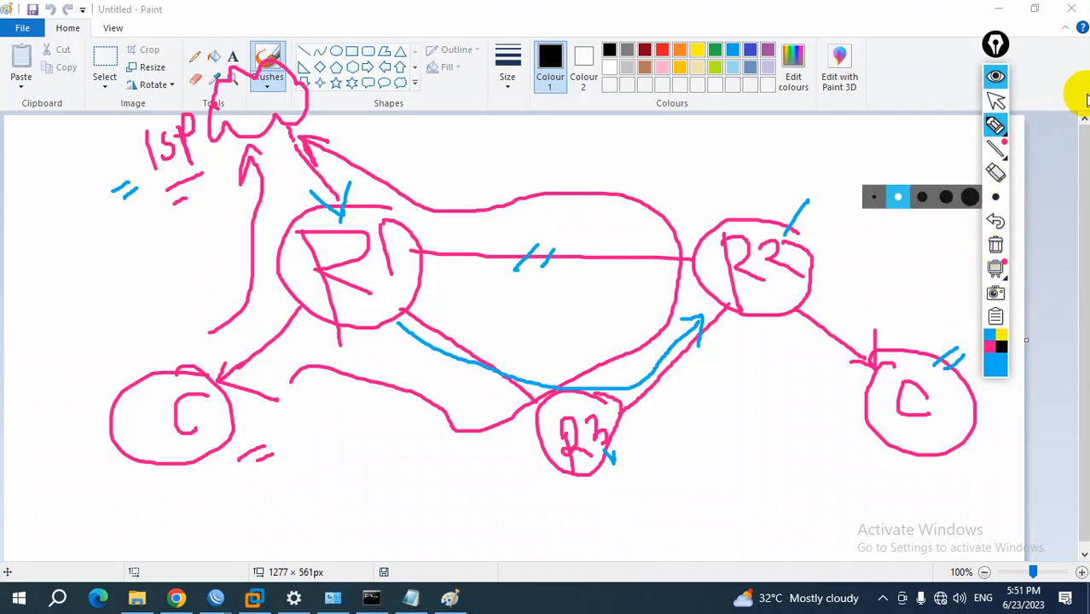
left_click(996, 244)
left_click(995, 102)
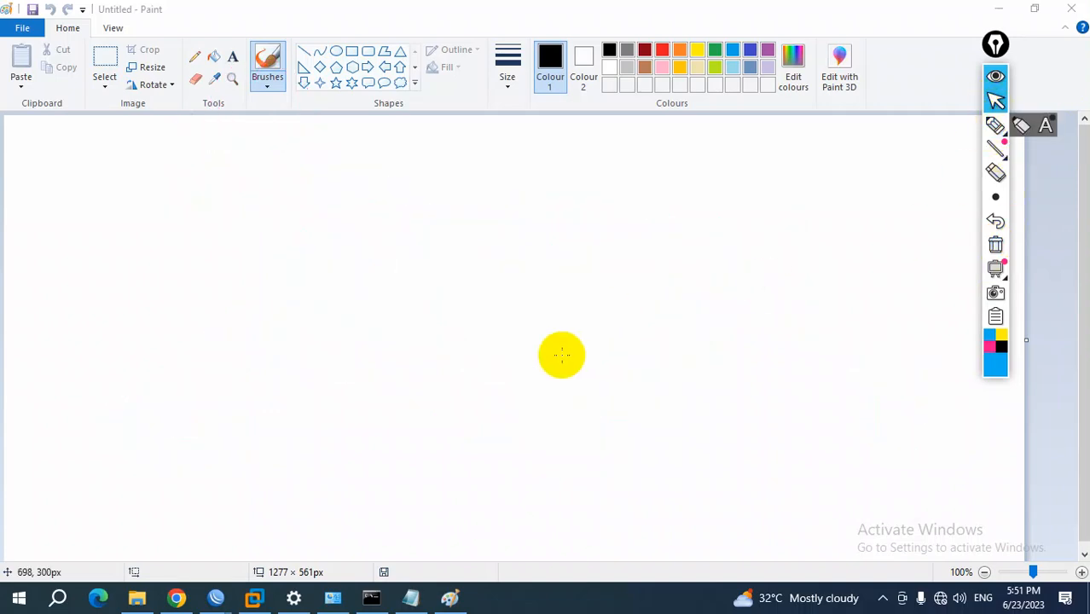
Switch to VMware Workstation, wake the B85_R1 console to its login prompt, and release input back to the host
left_click(254, 604)
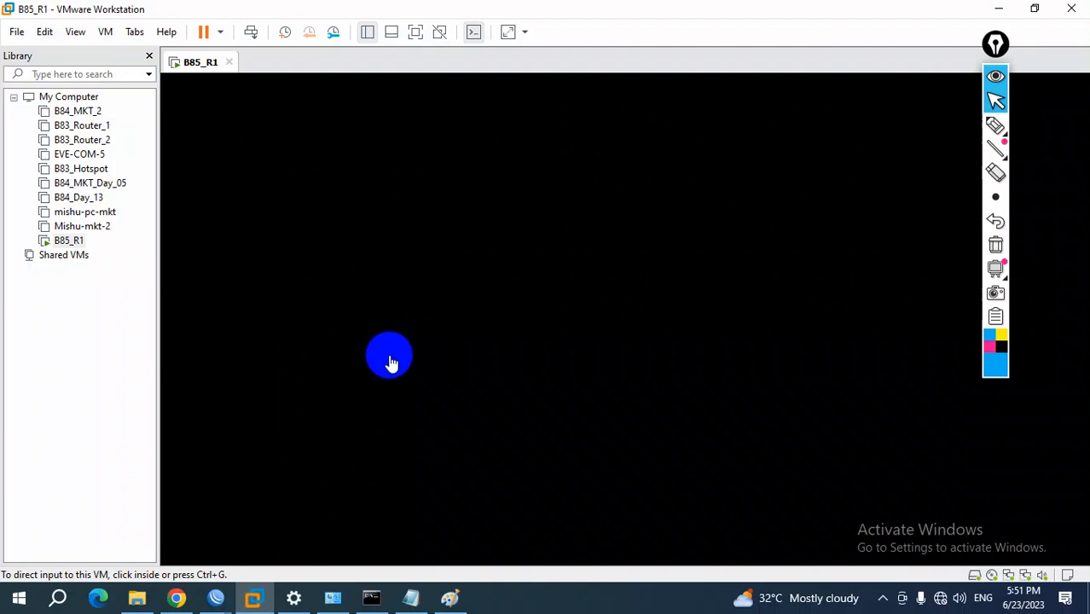
left_click(402, 319)
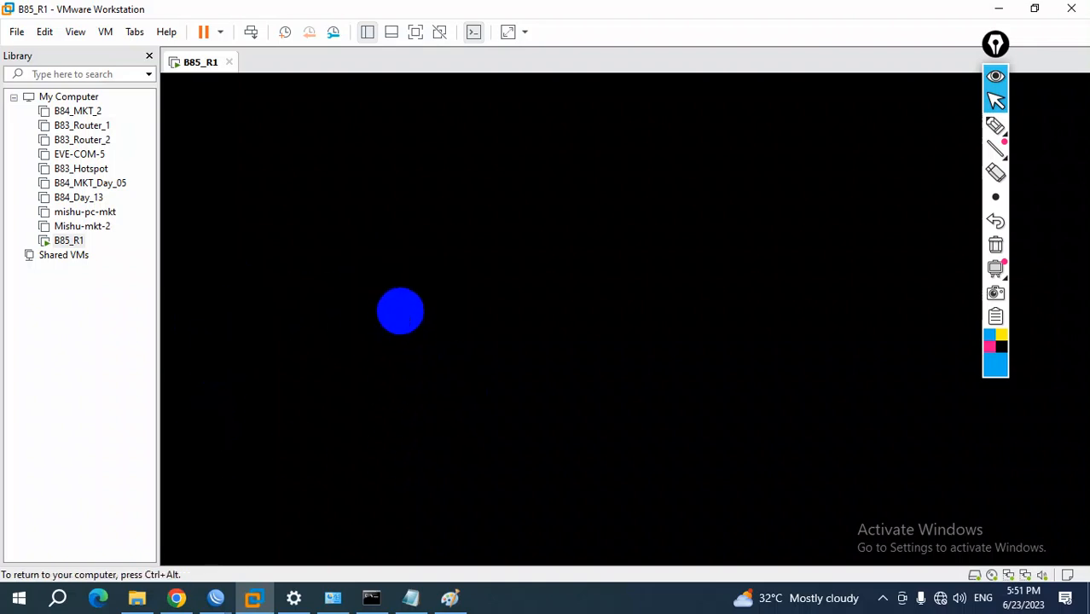
key("Return")
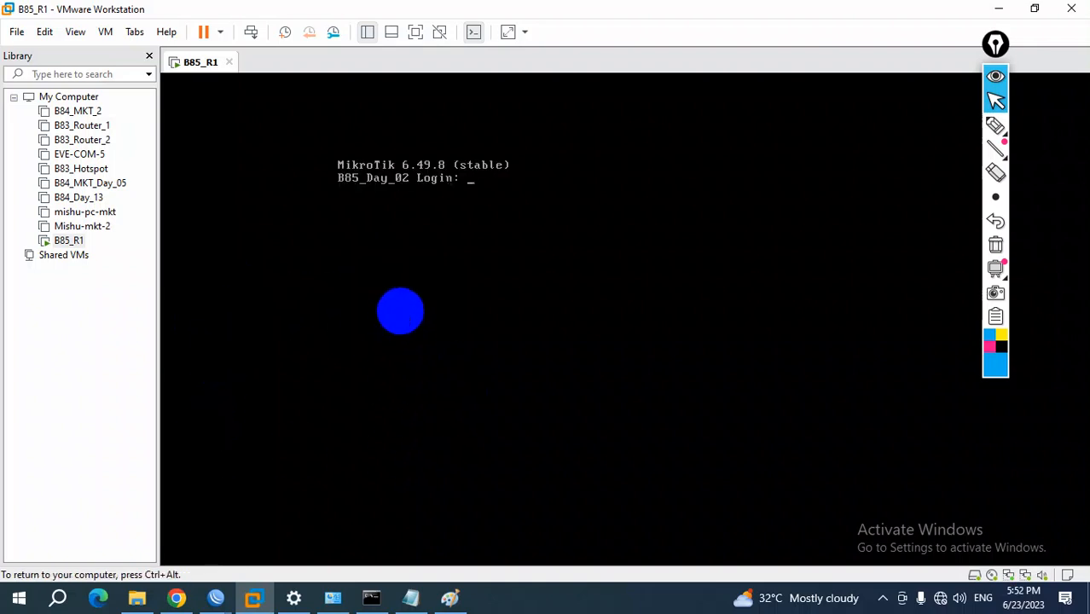
key("ctrl+alt")
Switch to the router's WinBox session and shut down the B85_Day_02 router
mouse_move(216, 598)
left_click(287, 558)
left_click(68, 262)
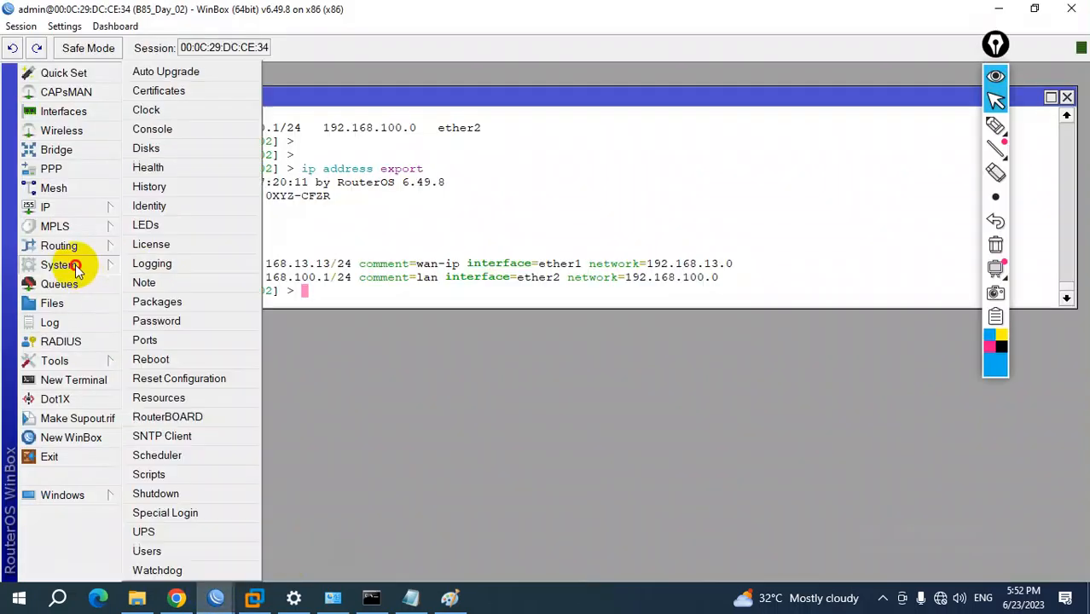
left_click(175, 493)
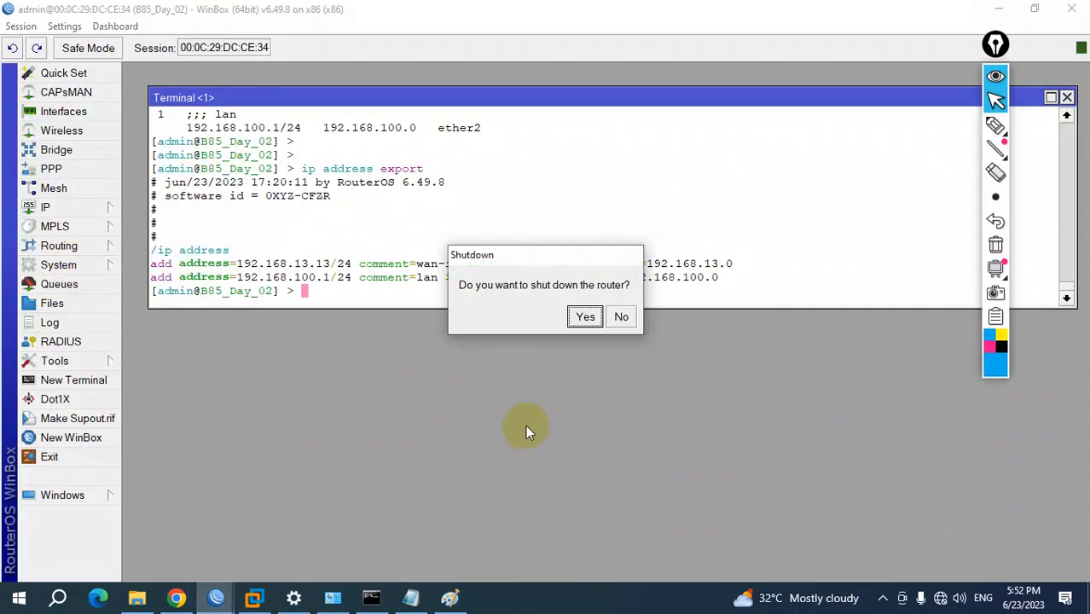
left_click(586, 317)
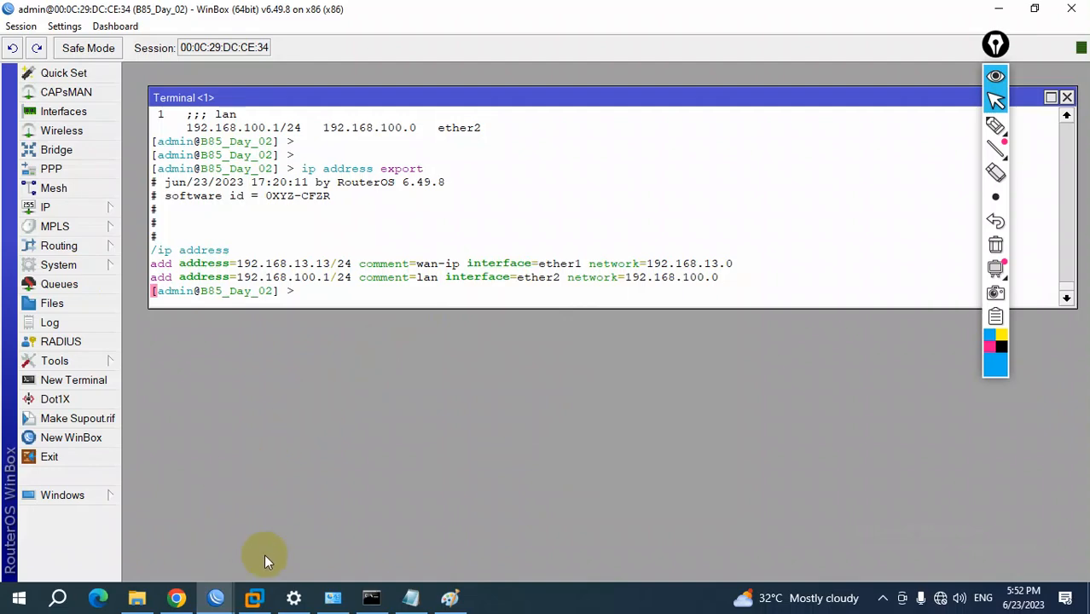
Return to VMware Workstation, dismiss the WinBox login window, and close the open B85_R1 virtual machine view
left_click(258, 601)
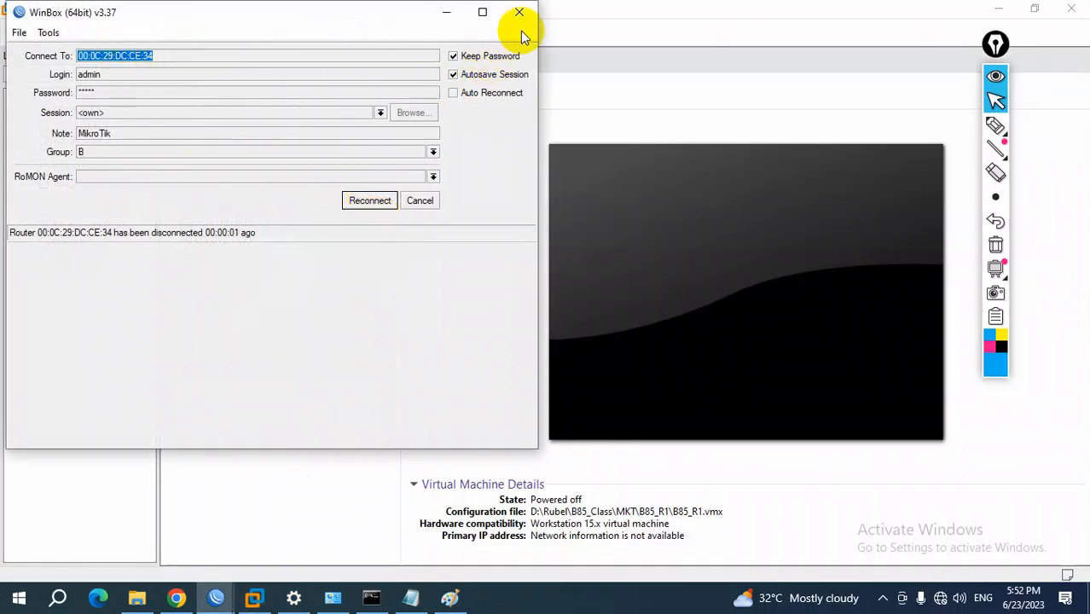
left_click(516, 12)
left_click(228, 61)
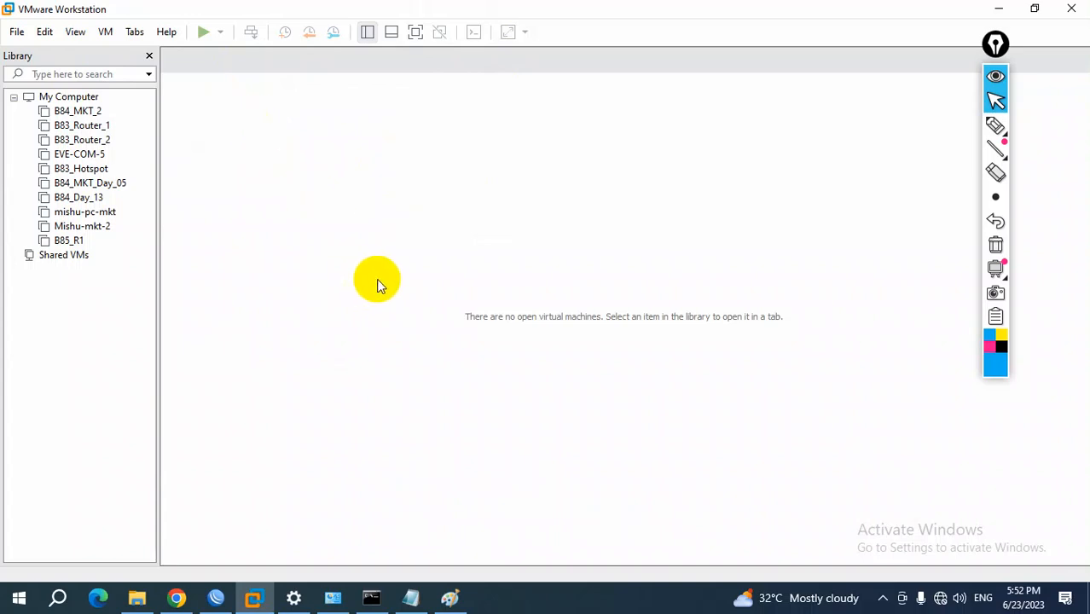
Highlight "VMWare Installation" in the eve-ng setup notes and check VMware Workstation before returning to the notes
left_click(413, 598)
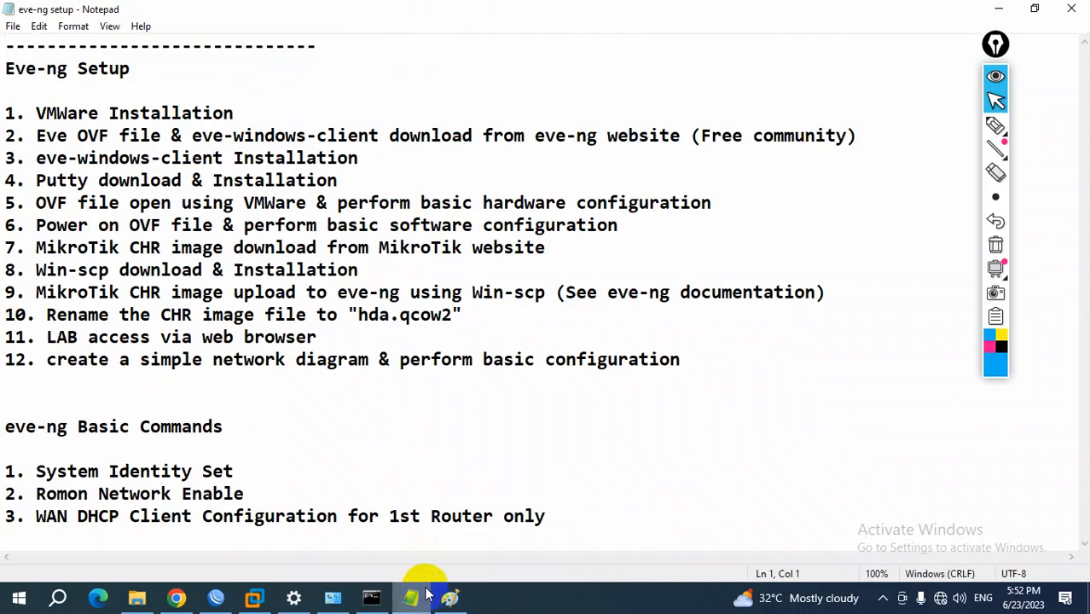
left_click_drag(35, 113, 255, 119)
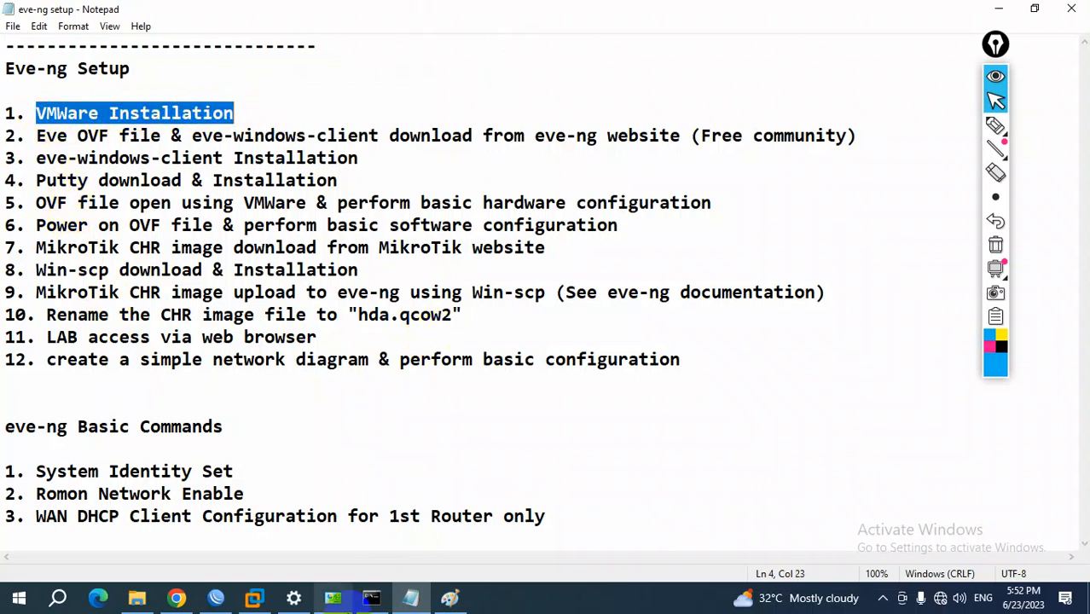
left_click(265, 598)
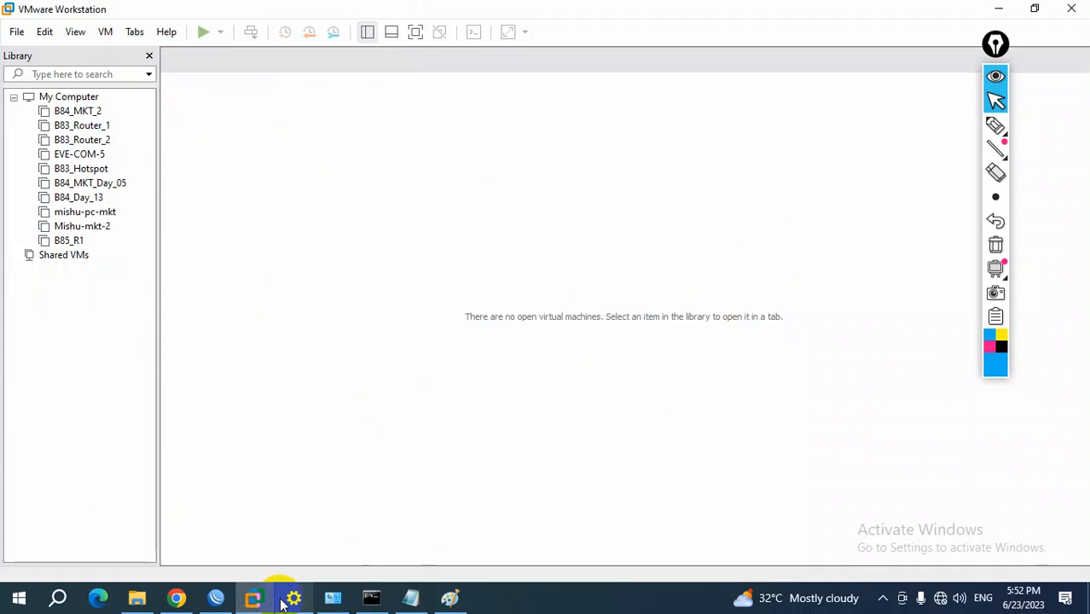
mouse_move(284, 602)
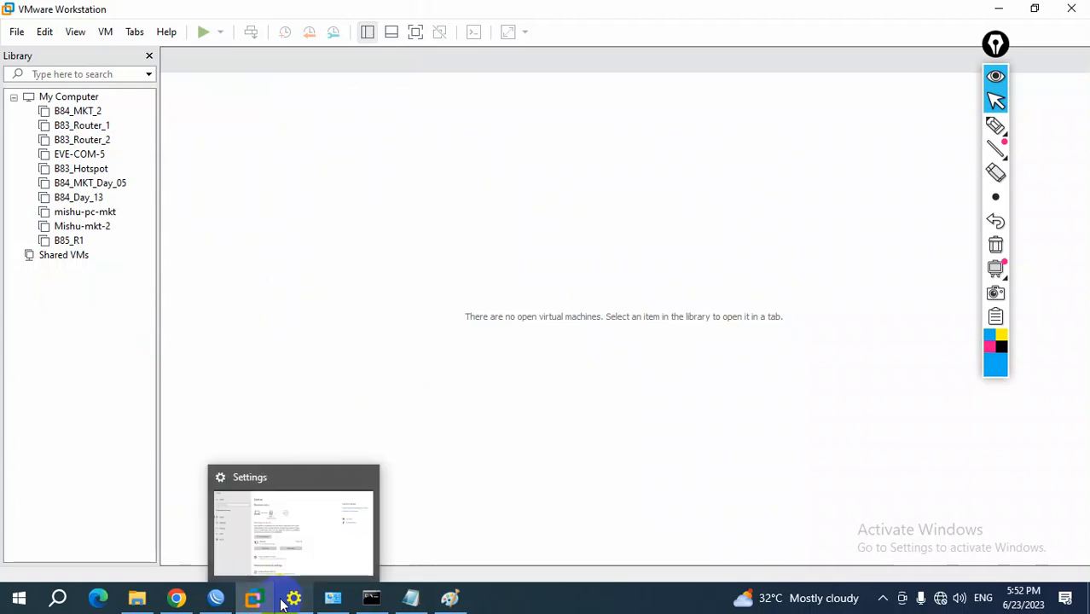
left_click(411, 597)
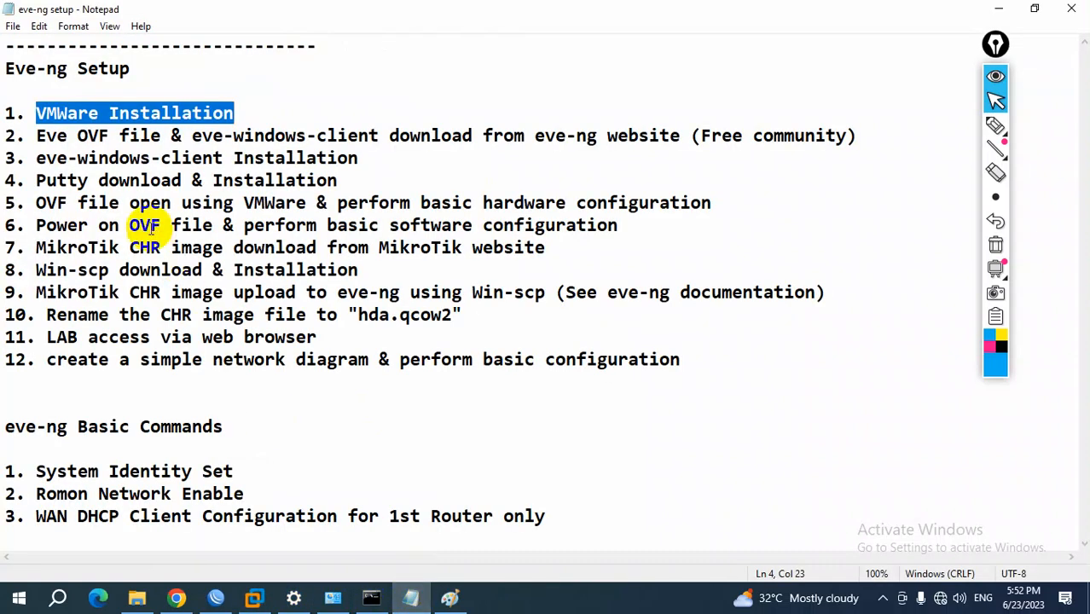
Highlight checklist item 2 in the setup notes, marking "Free community", "Eve OVF file" and "windows-client"
left_click(36, 135)
left_click_drag(36, 135, 815, 138)
left_click(815, 136)
left_click_drag(706, 135, 849, 136)
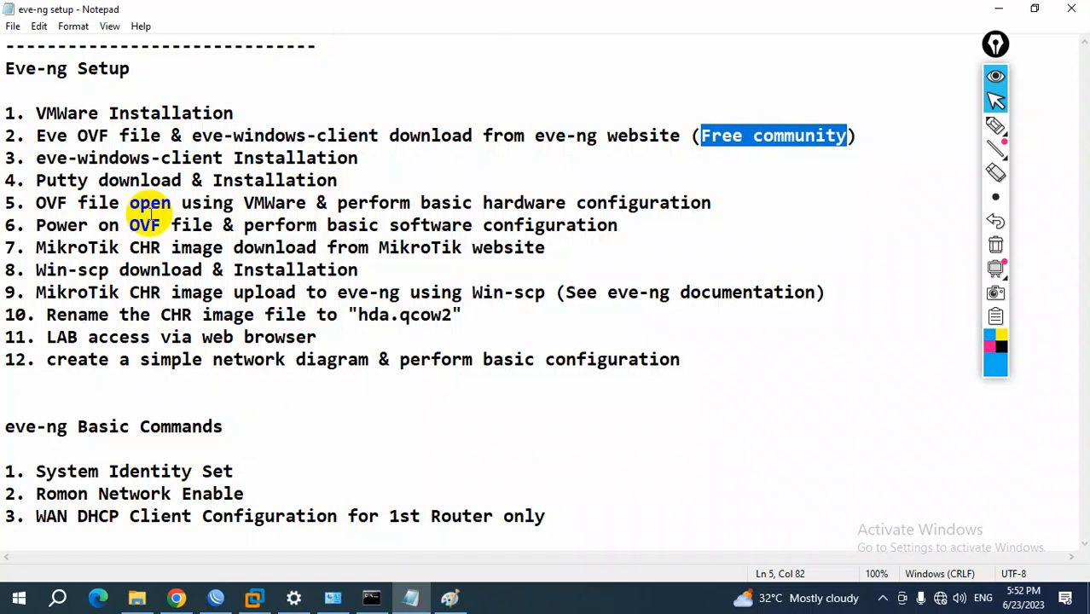
left_click_drag(36, 135, 166, 135)
left_click_drag(234, 136, 379, 135)
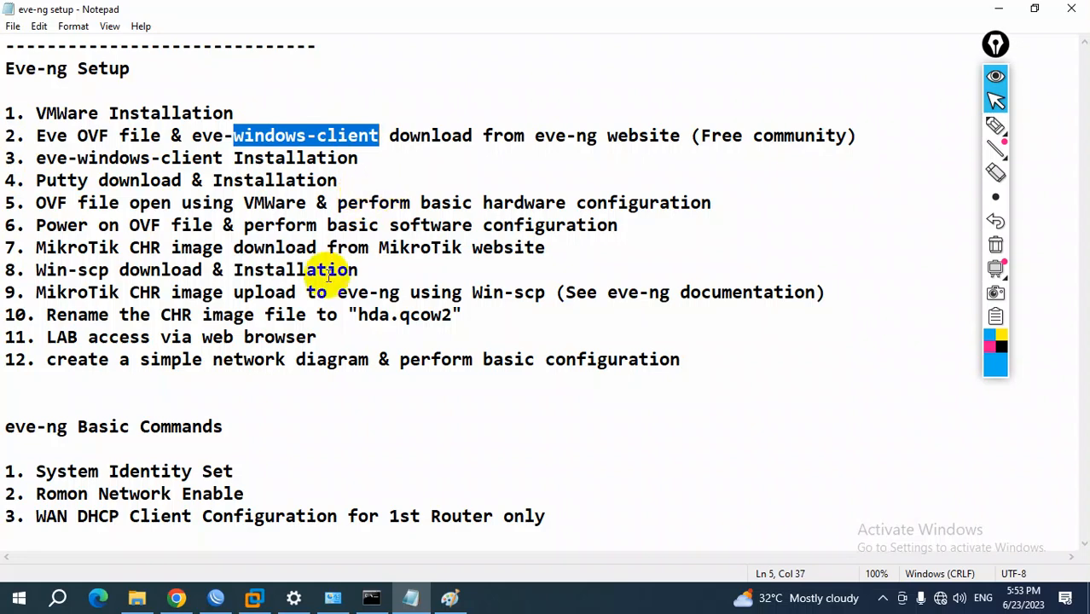
Switch to the Network Connections window and check the Ethernet adapter's network connection details
left_click(176, 597)
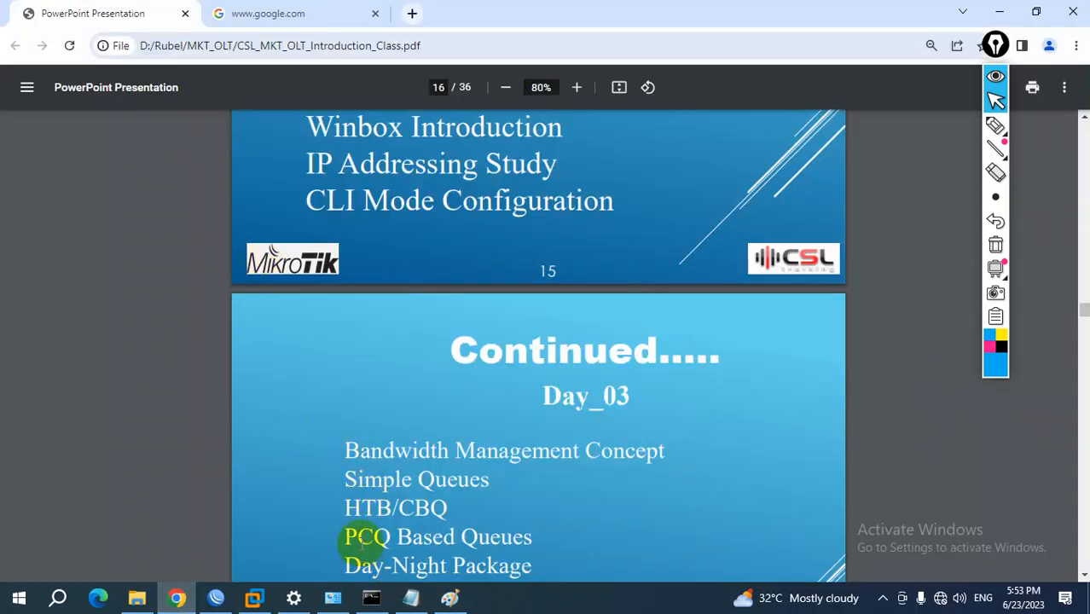
left_click(332, 598)
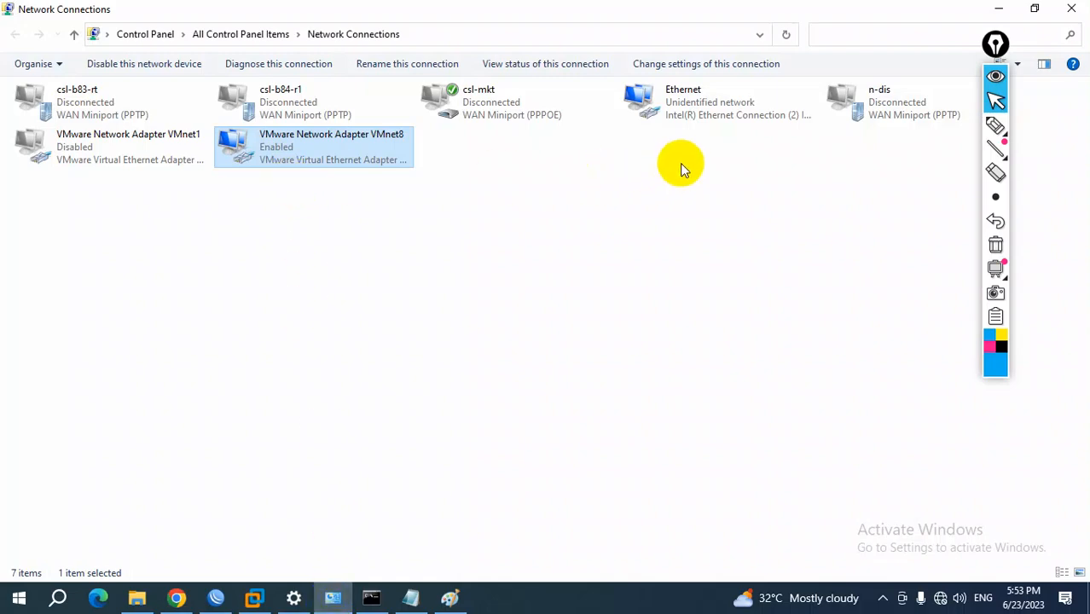
double_click(696, 111)
left_click(454, 287)
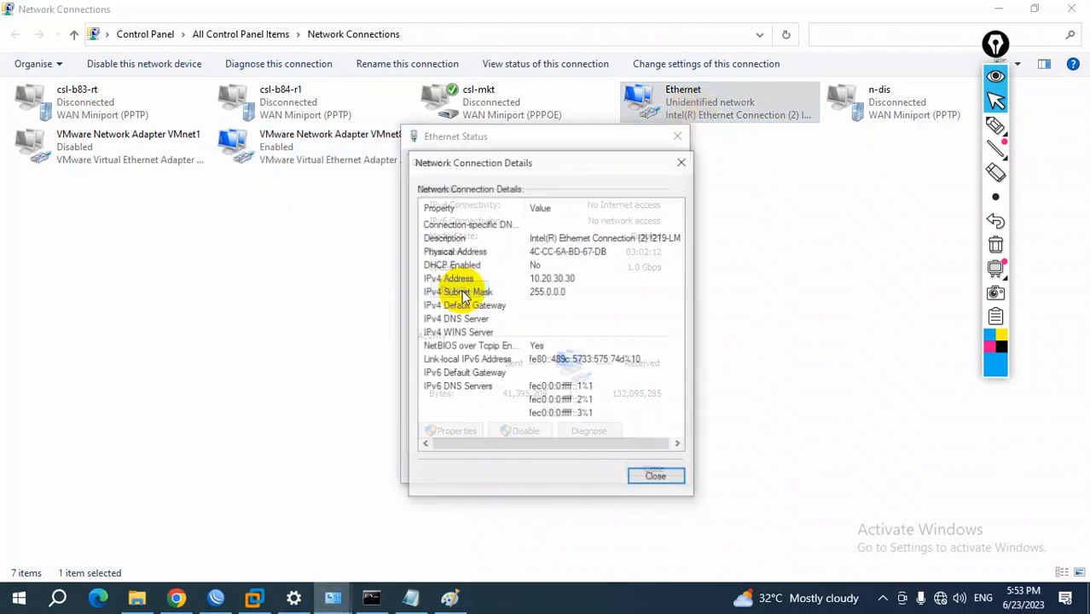
left_click(683, 161)
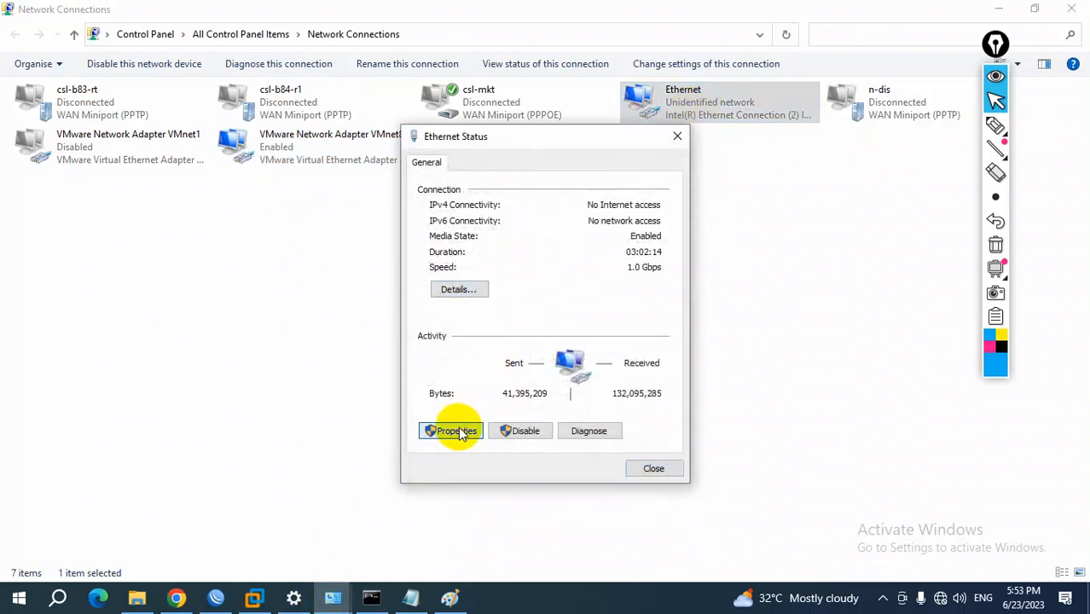
Set the Ethernet adapter's IPv4 properties to obtain the IP address and DNS server address automatically, and close its status window
left_click(456, 429)
double_click(541, 343)
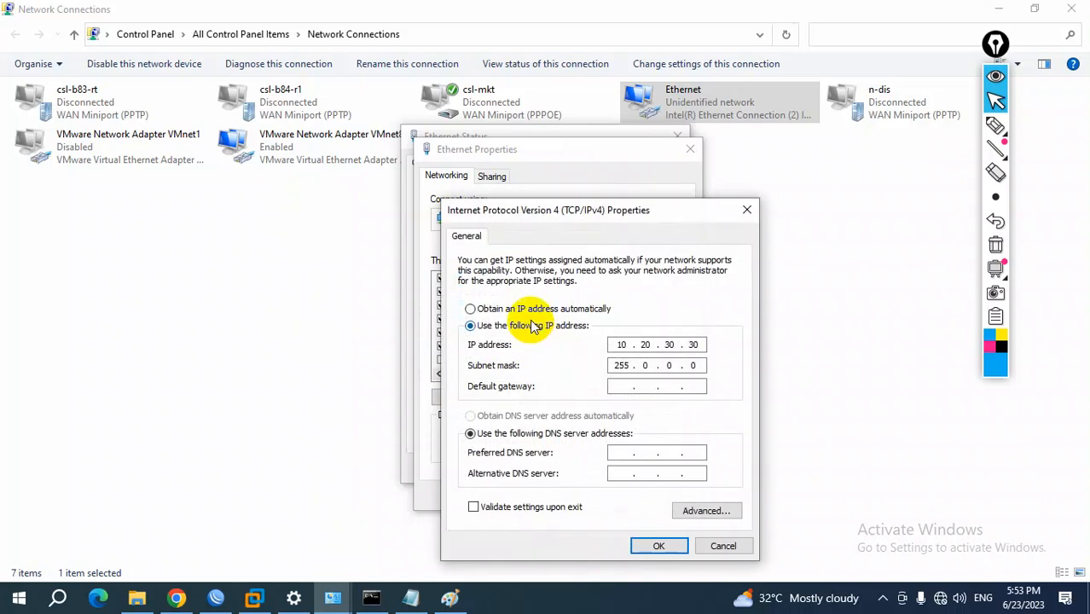
left_click(482, 415)
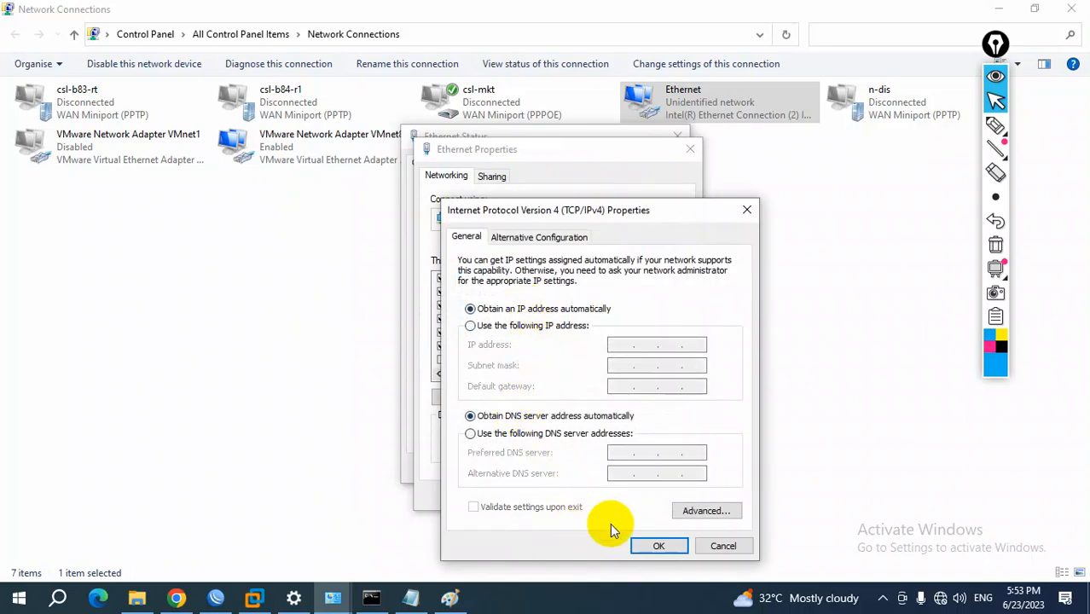
left_click(655, 544)
left_click(608, 497)
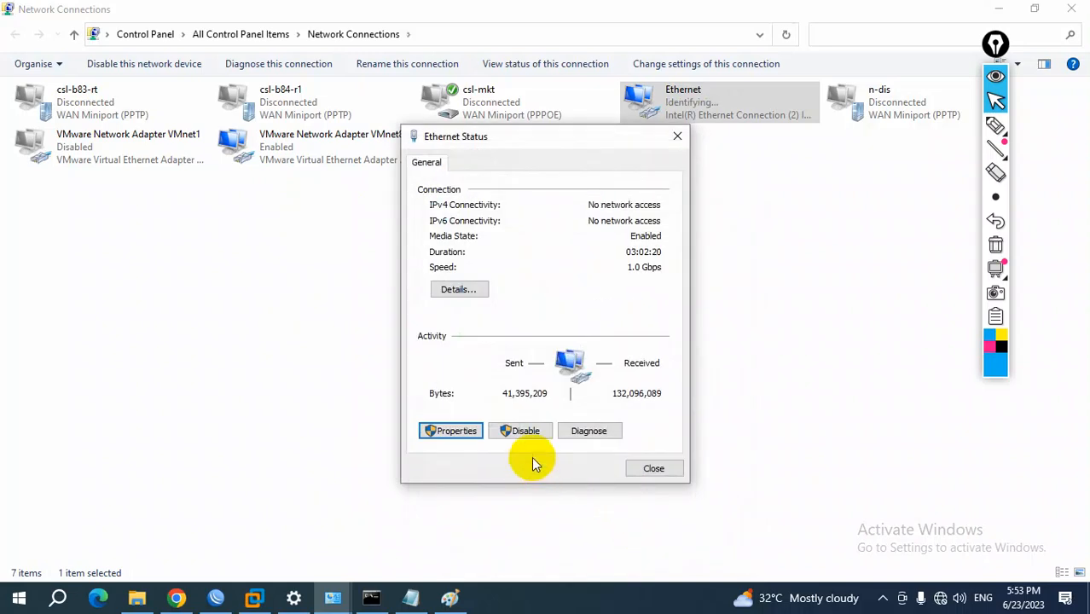
left_click(652, 470)
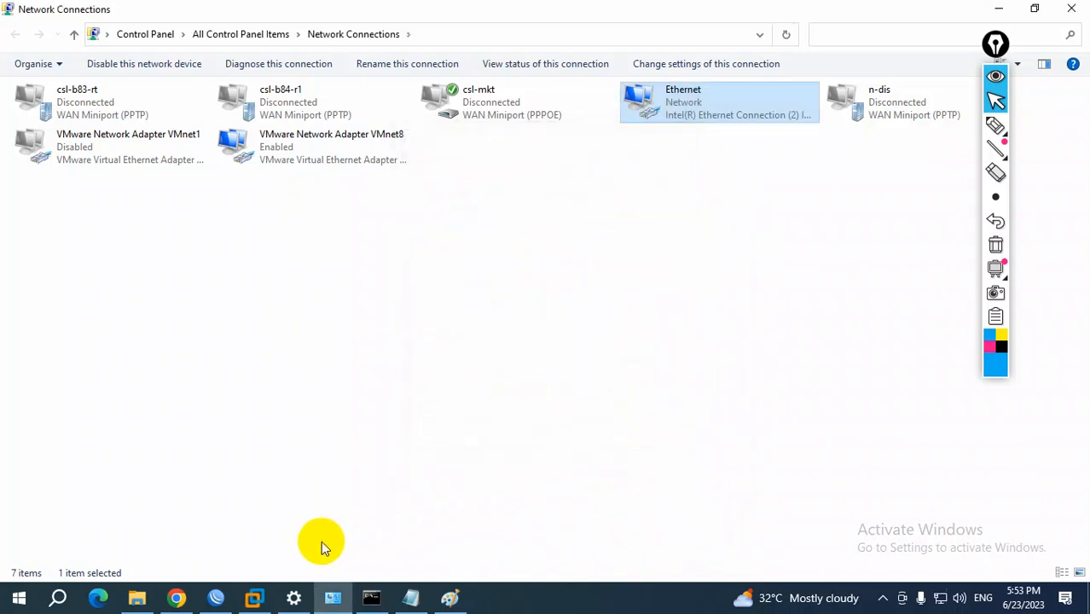
Switch to Chrome, search Google for "eve-ng", and open the official EVE-NG website
left_click(177, 598)
left_click(290, 15)
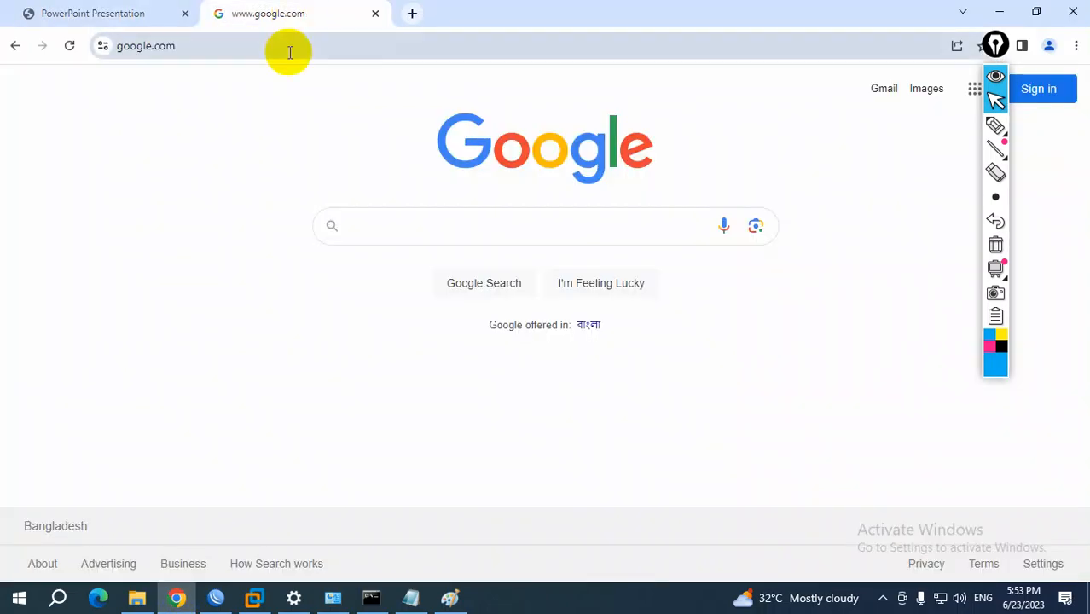
left_click(376, 225)
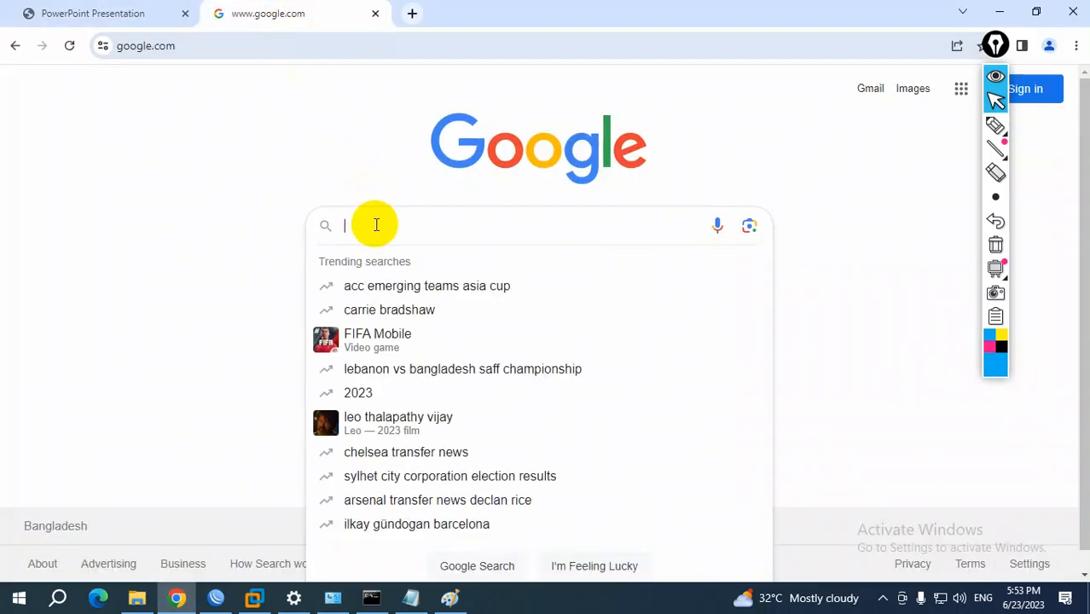
type("eve-n")
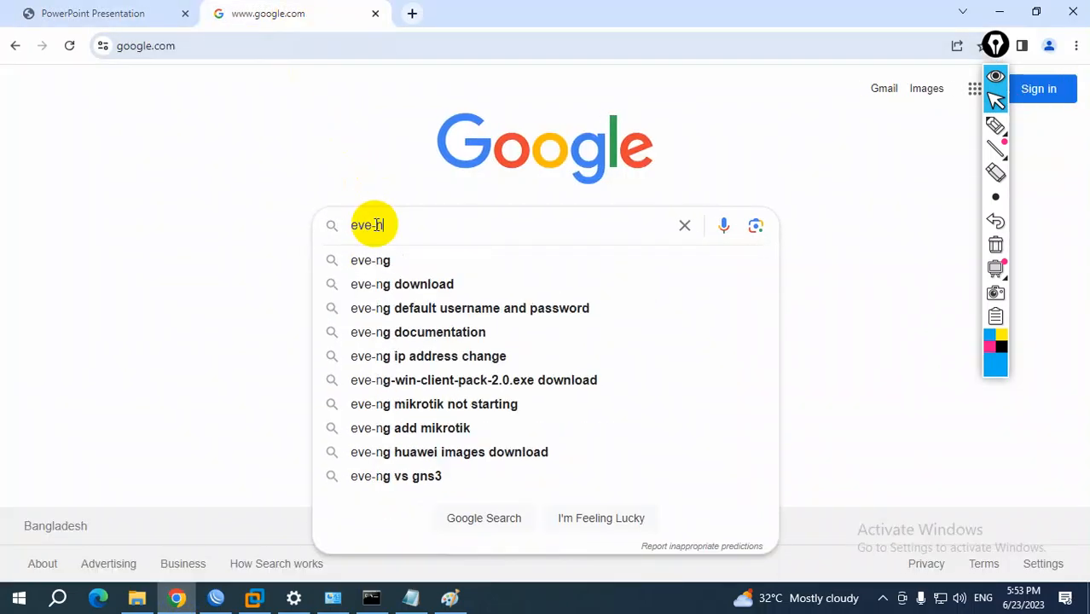
left_click(413, 261)
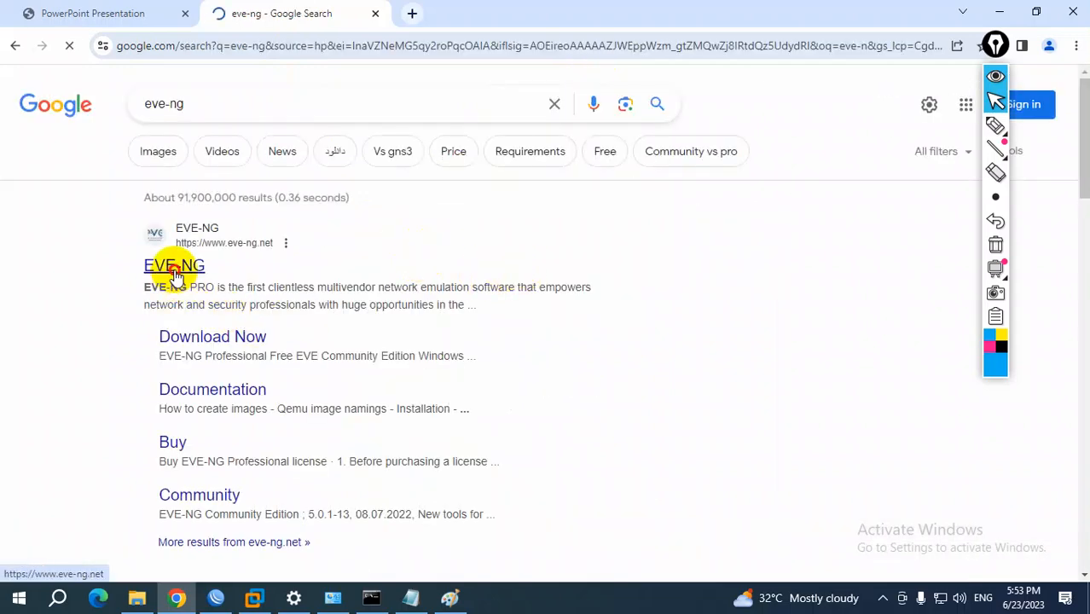
left_click(174, 273)
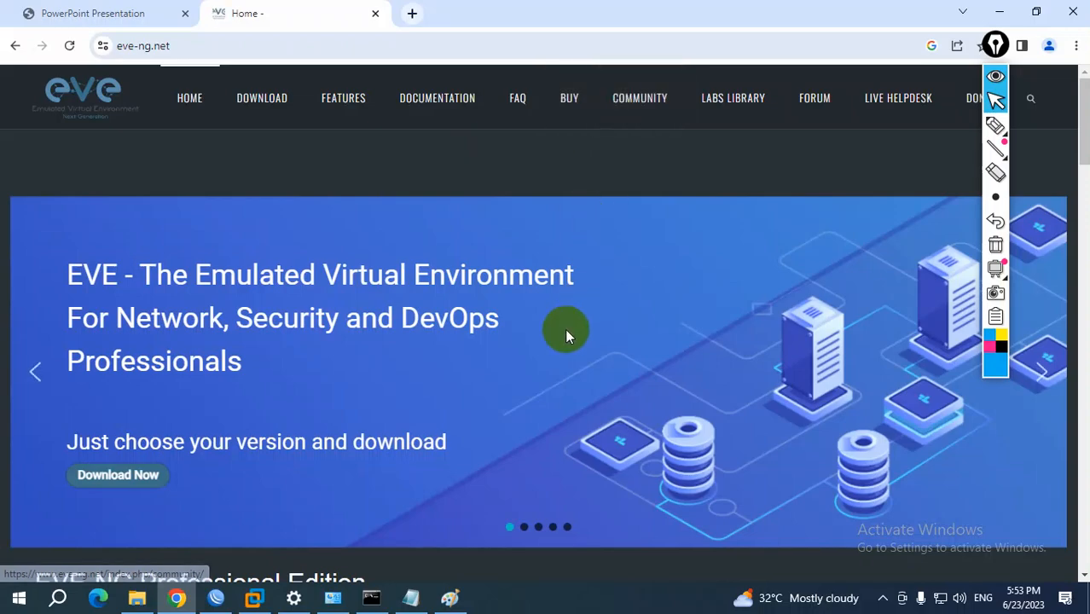
Look over the EVE-NG home page, then open the Community page and review the Community Edition release notes
scroll(565, 334, "down", 3)
scroll(563, 335, "up", 3)
scroll(564, 330, "down", 2)
left_click(635, 100)
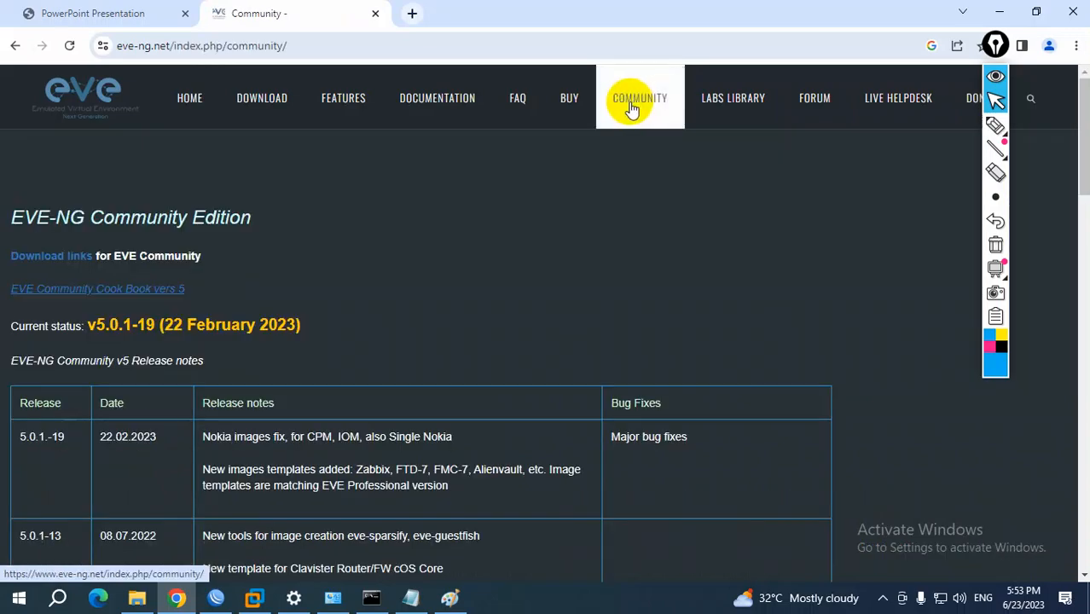
scroll(391, 409, "down", 3)
scroll(390, 404, "up", 3)
scroll(390, 404, "down", 15)
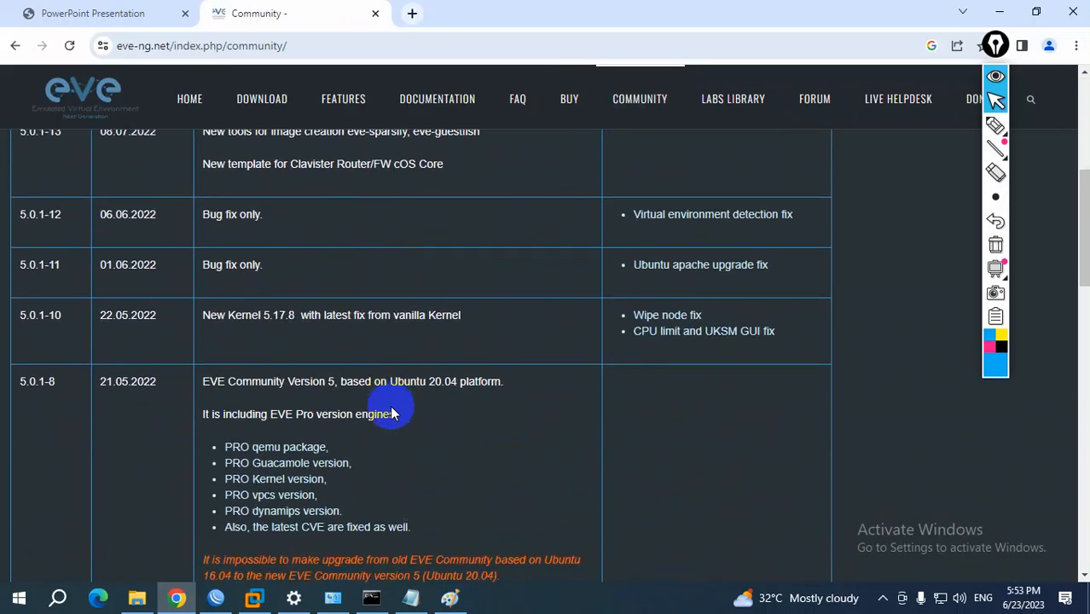
scroll(390, 405, "up", 15)
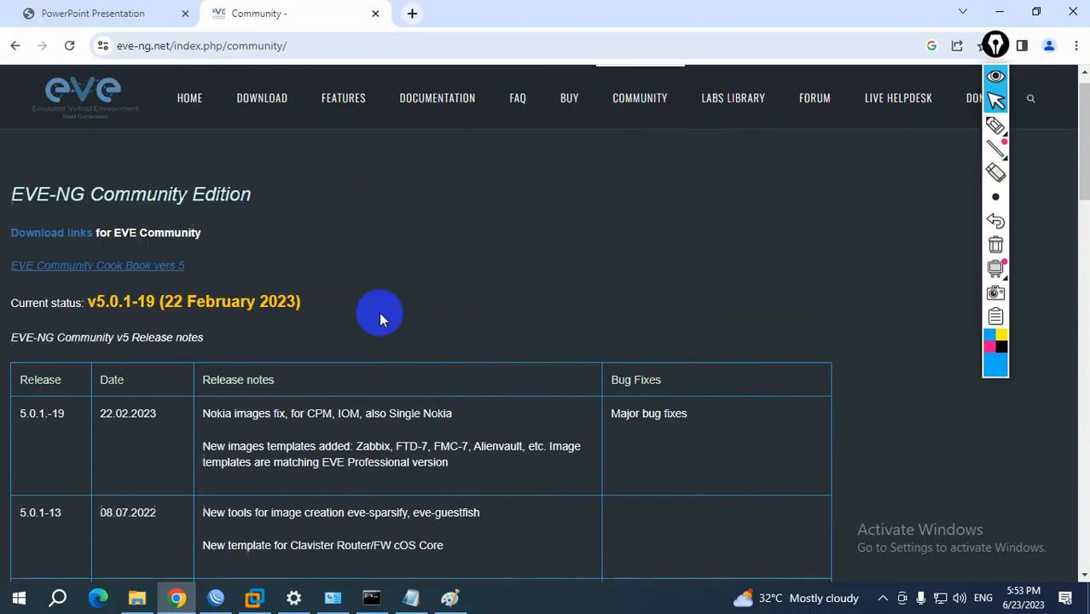
Open the Free EVE Community Edition section of the download page and highlight its OVF and ISO mirror links
left_click(247, 94)
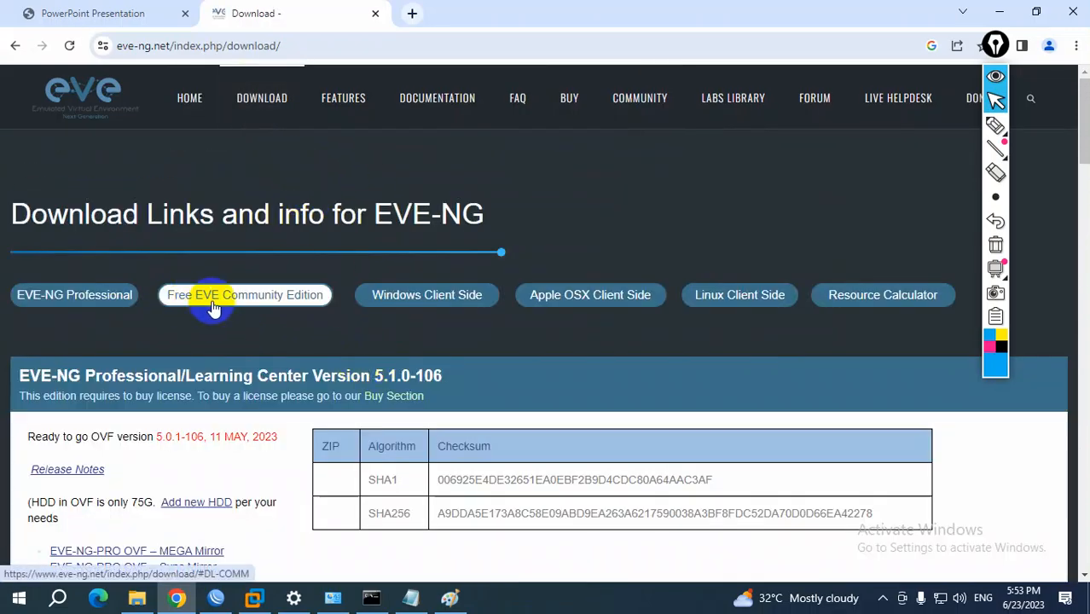
left_click(250, 301)
scroll(256, 320, "down", 1)
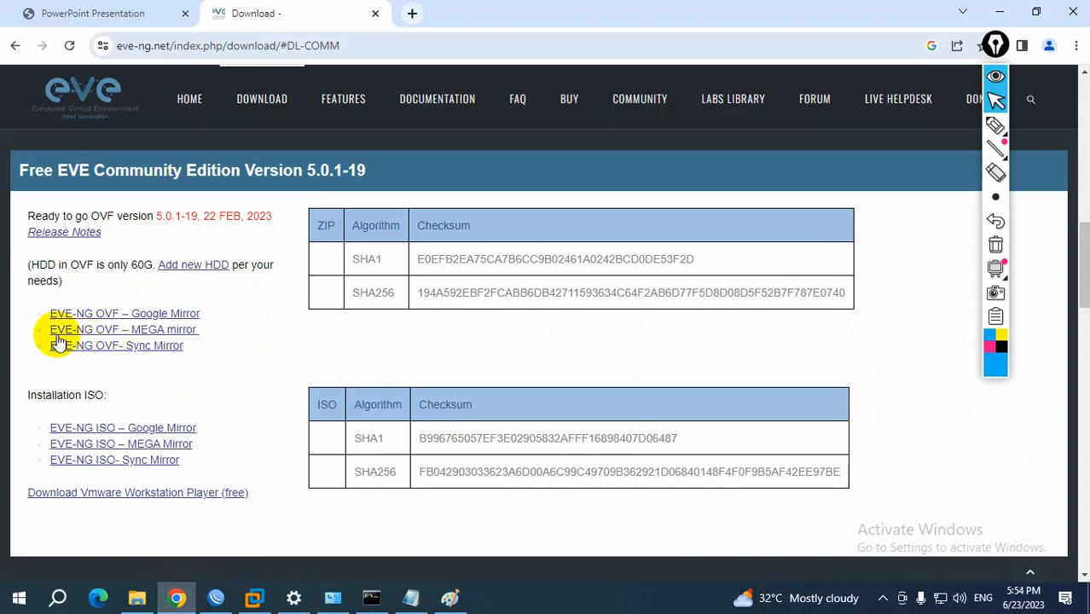
left_click_drag(35, 315, 207, 309)
left_click_drag(36, 331, 197, 326)
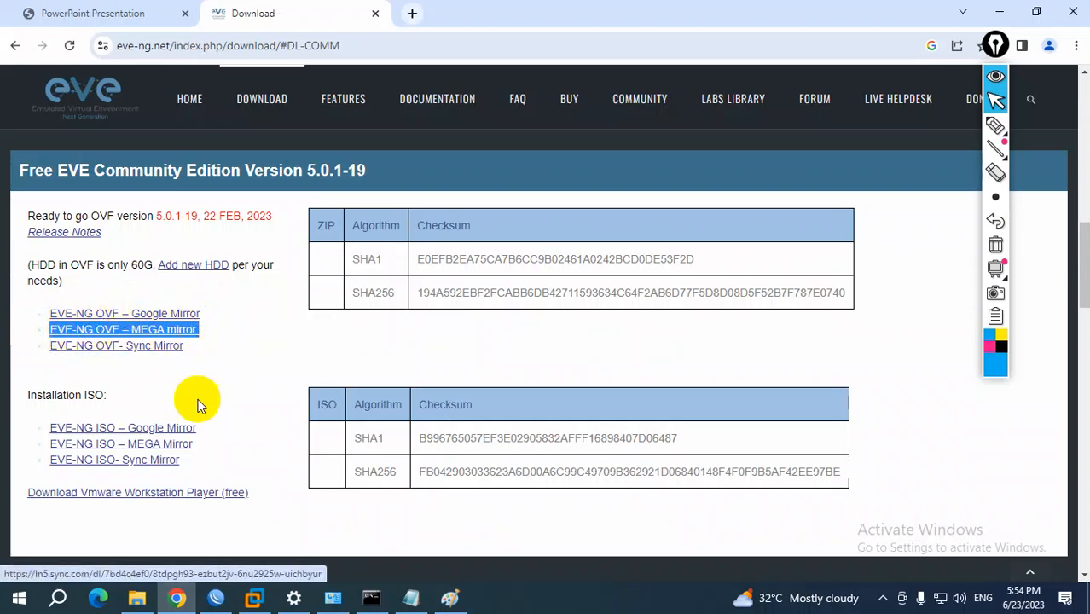
left_click_drag(24, 423, 207, 449)
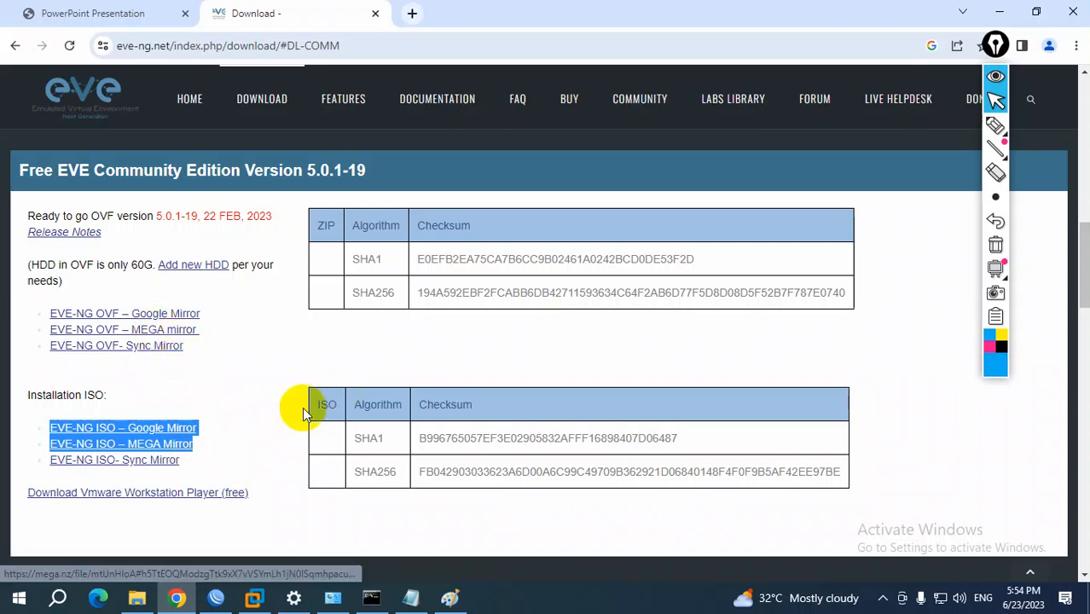
Highlight the "Windows Client Side" heading on the download page and examine its Windows integration pack links
scroll(146, 466, "down", 1)
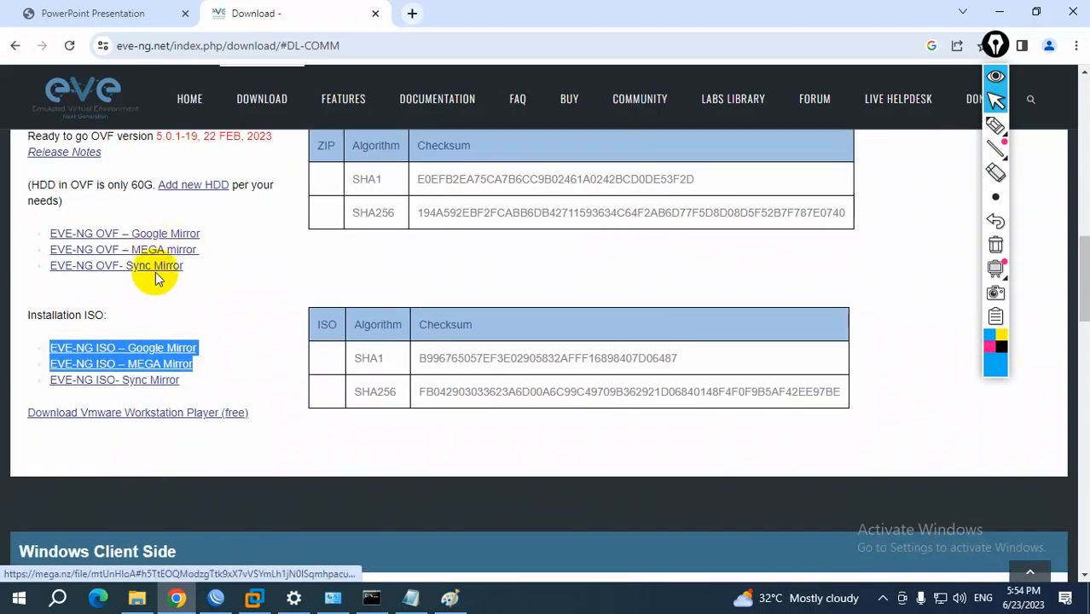
scroll(95, 450, "down", 4)
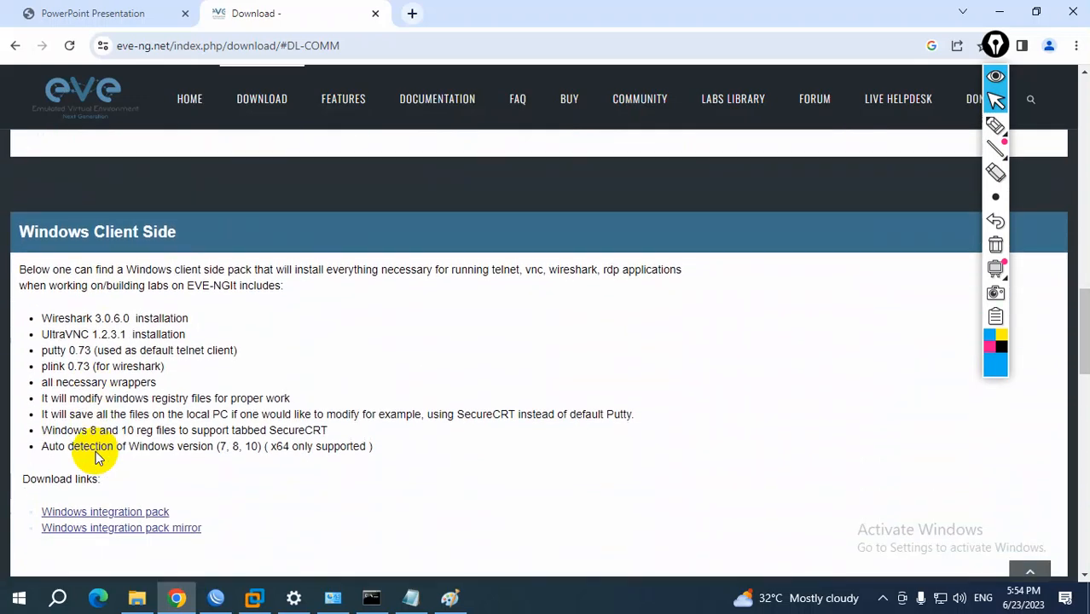
left_click_drag(21, 232, 174, 230)
scroll(126, 444, "down", 2)
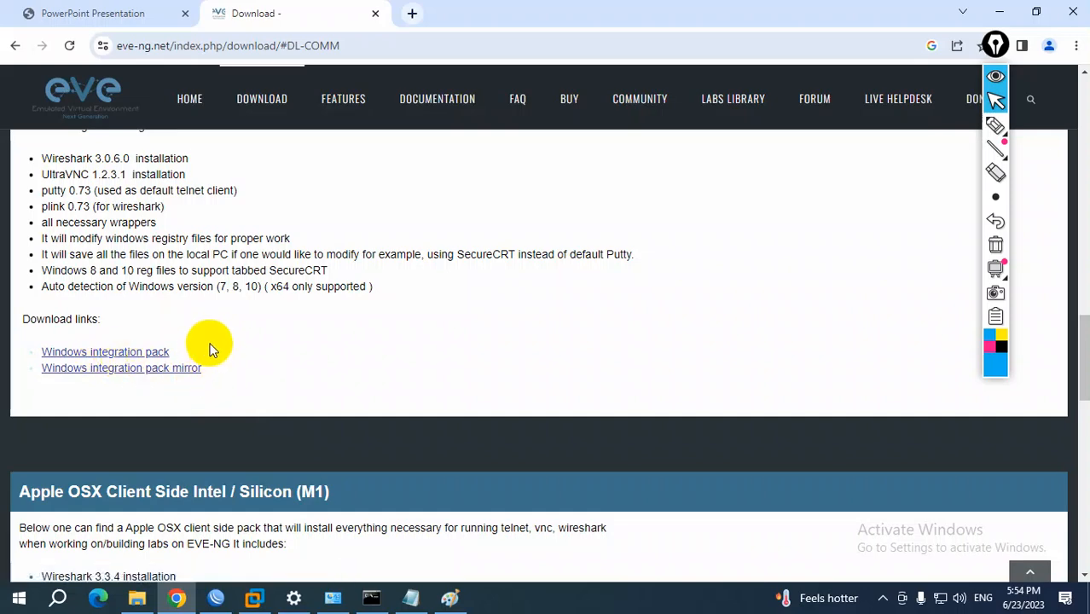
Return to the eve-ng setup notes and highlight the OVF and client download item and "eve-windows-client Installation"
left_click(411, 597)
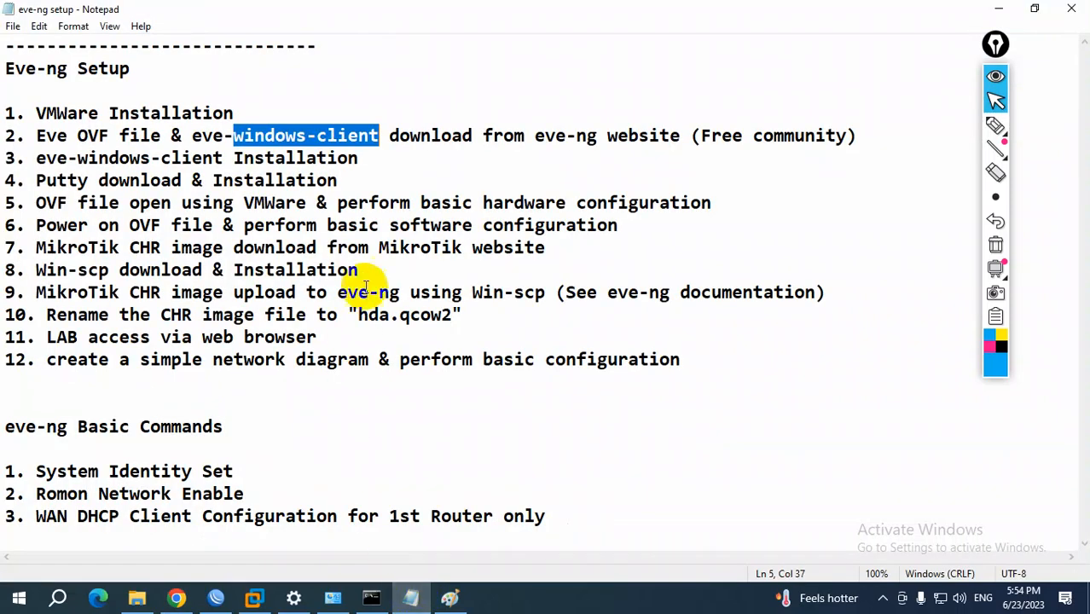
left_click_drag(38, 136, 747, 159)
left_click(1051, 576)
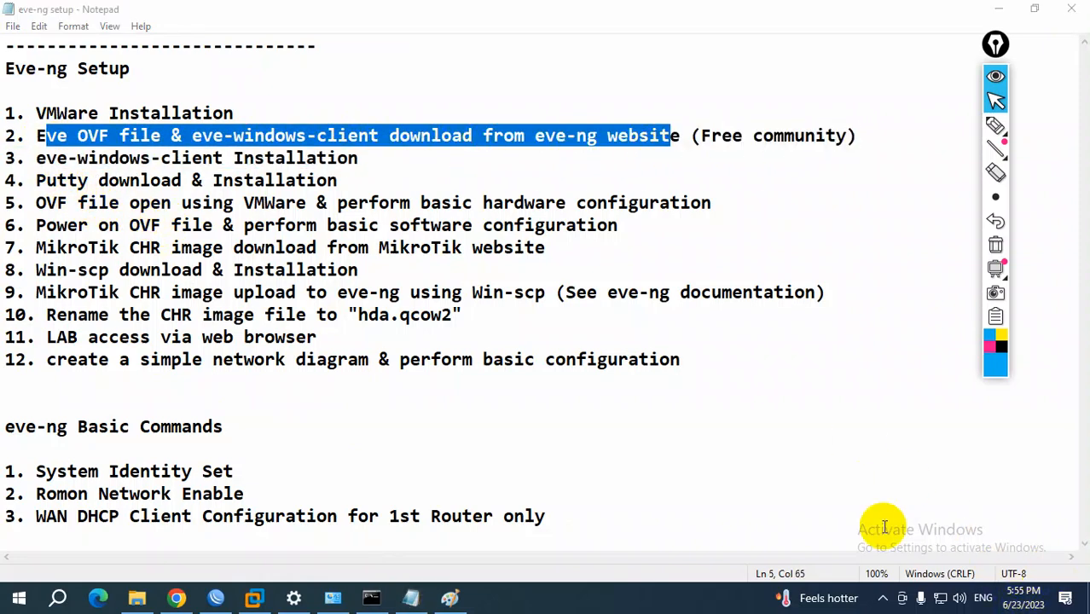
left_click(151, 134)
left_click_drag(35, 135, 575, 137)
left_click_drag(36, 158, 353, 166)
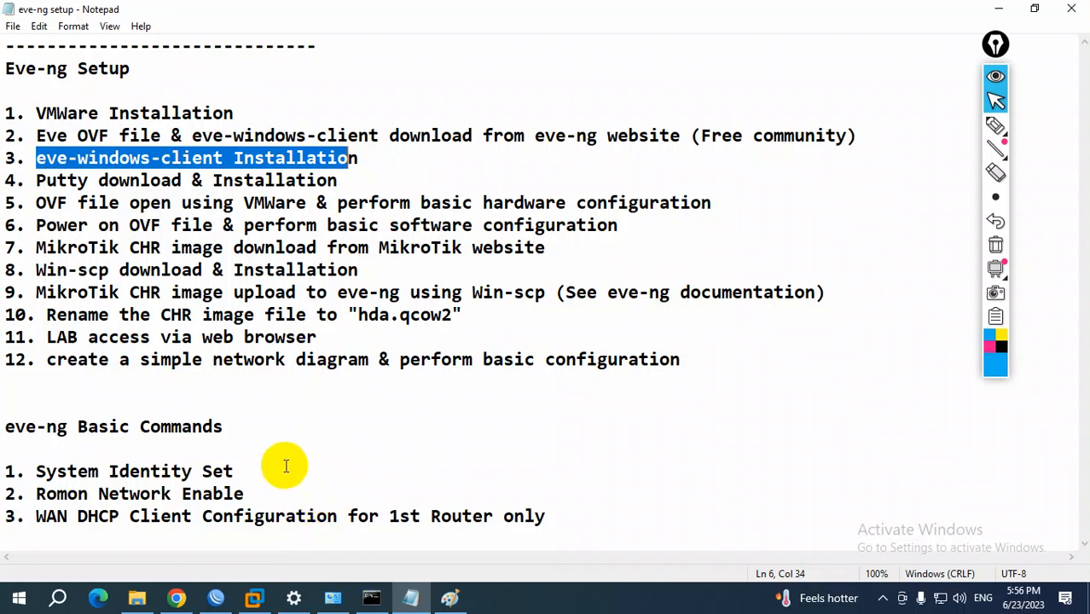
Switch to the Software folder, launch the EVE-NG-Win-Client-Pack-2.0 installer, and exit its setup wizard
left_click(136, 599)
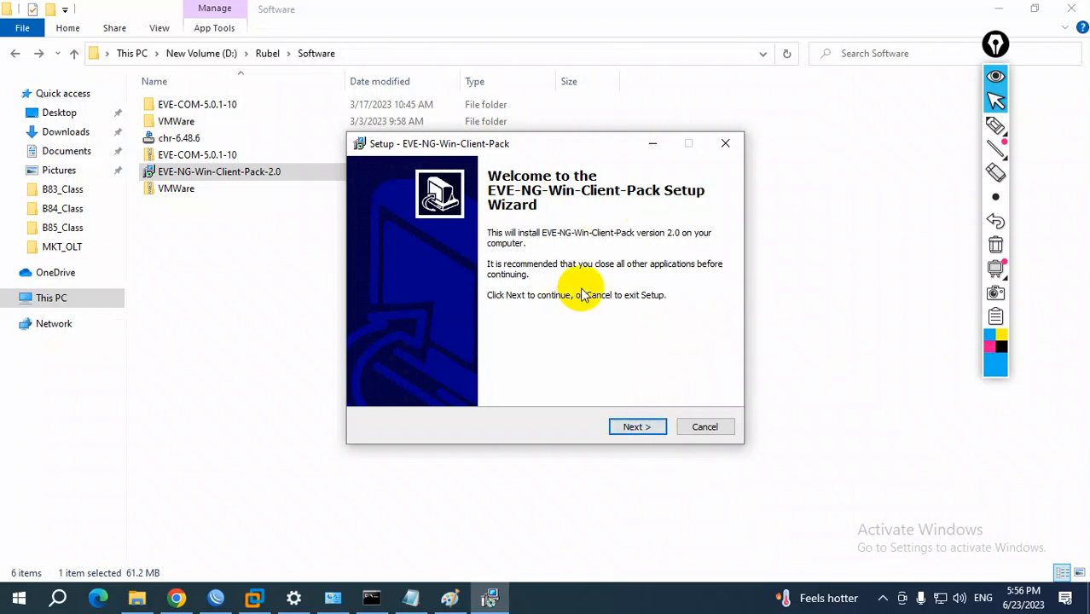
left_click(723, 147)
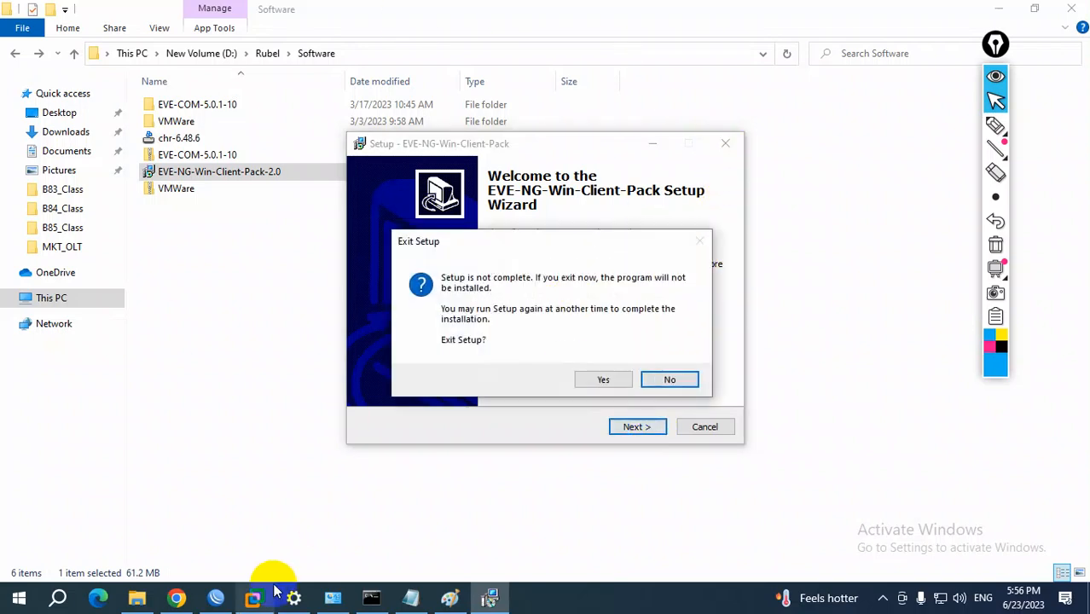
left_click(604, 381)
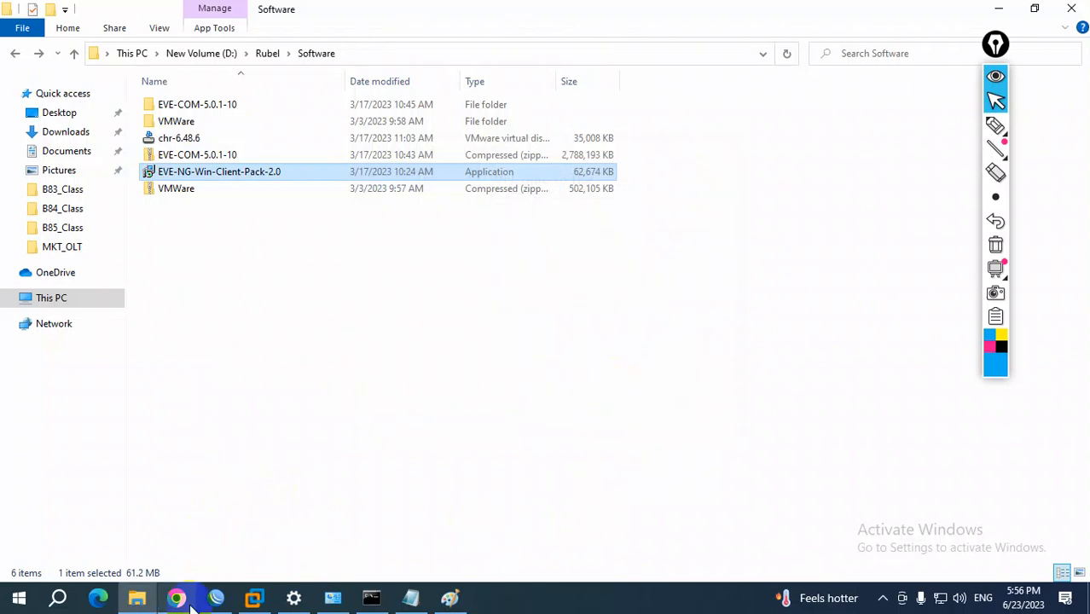
Highlight "Putty download & Installation" in the eve-ng setup notes and search Google in Chrome for "putty download"
left_click(413, 601)
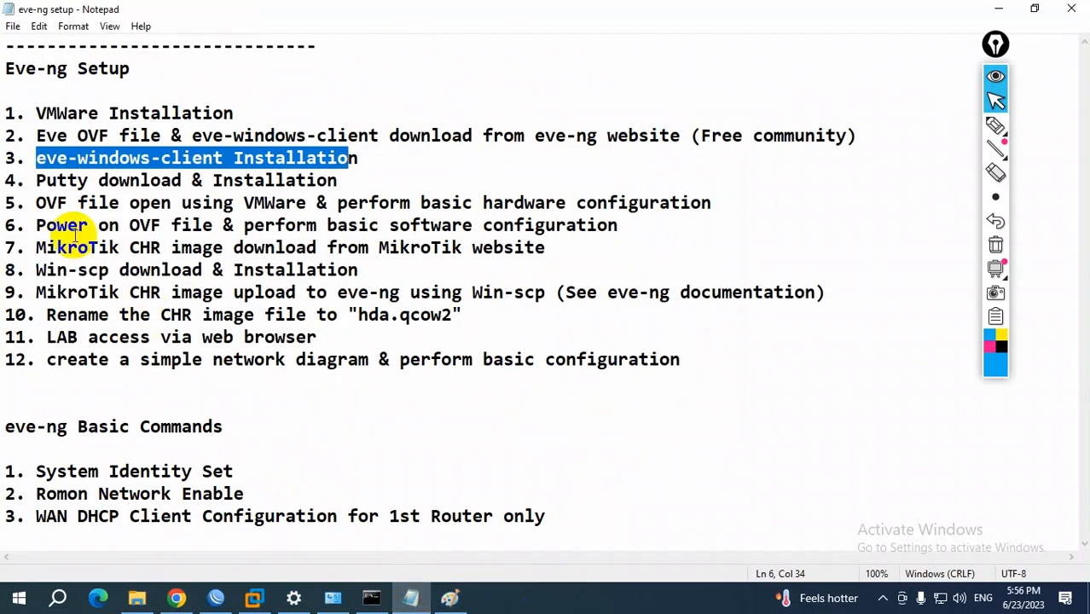
left_click_drag(36, 180, 340, 180)
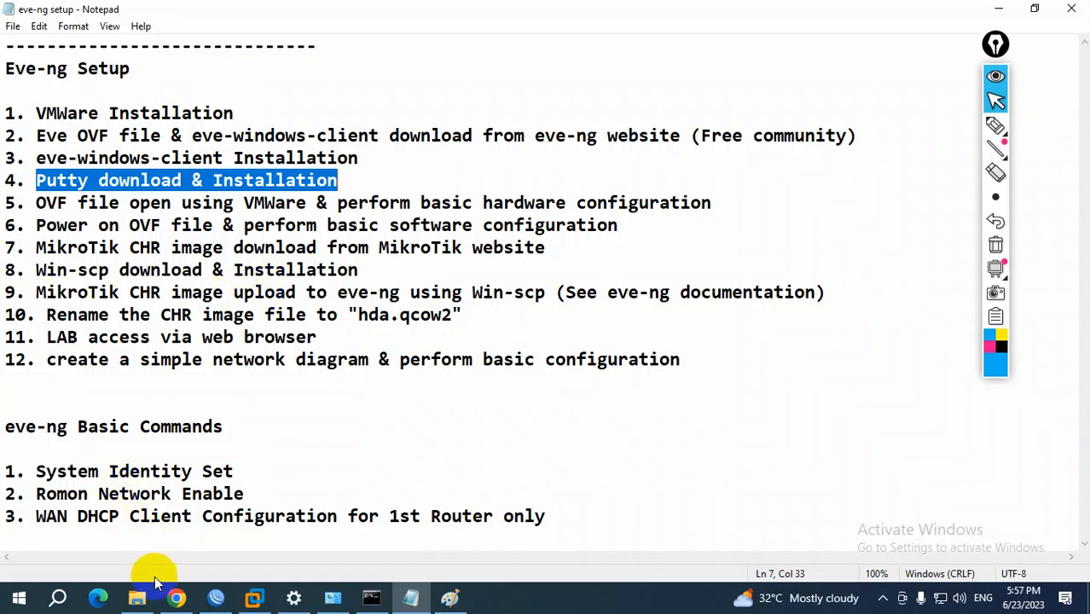
left_click(176, 598)
left_click(409, 14)
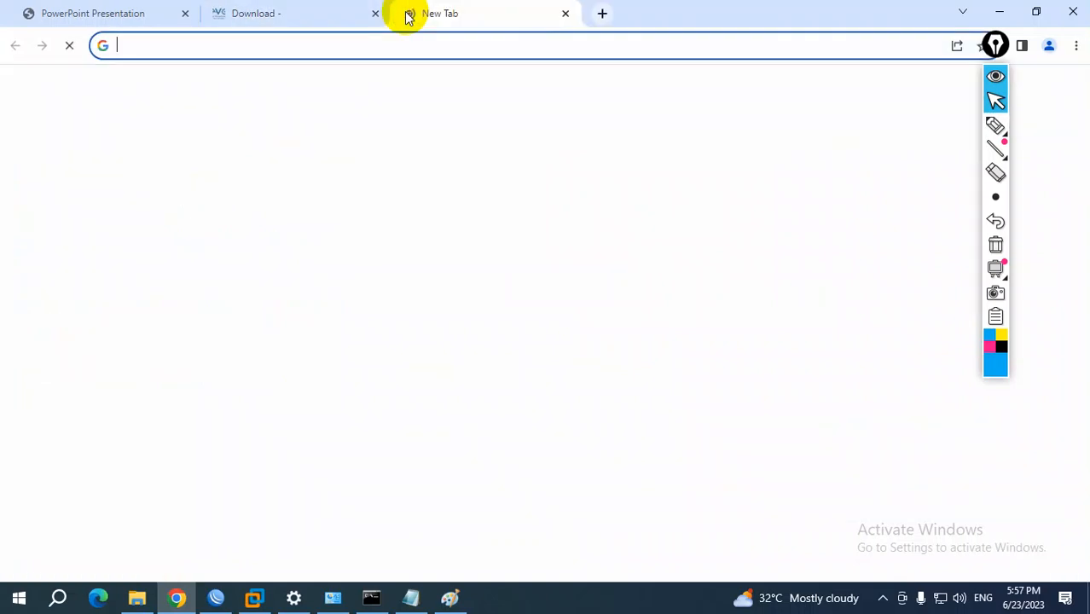
type("go")
key("Return")
type("putt")
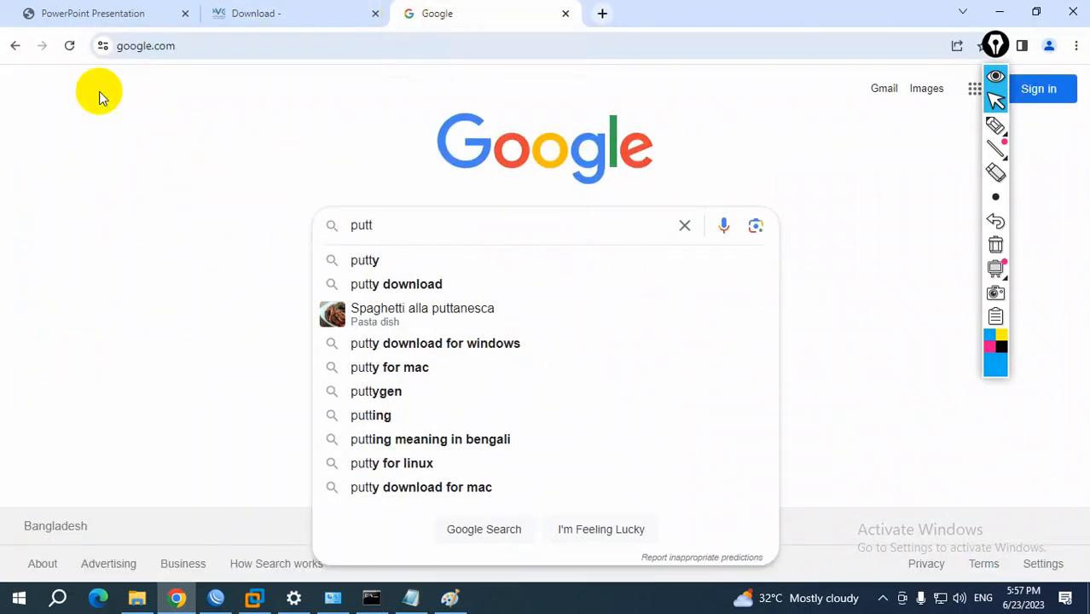
left_click(397, 284)
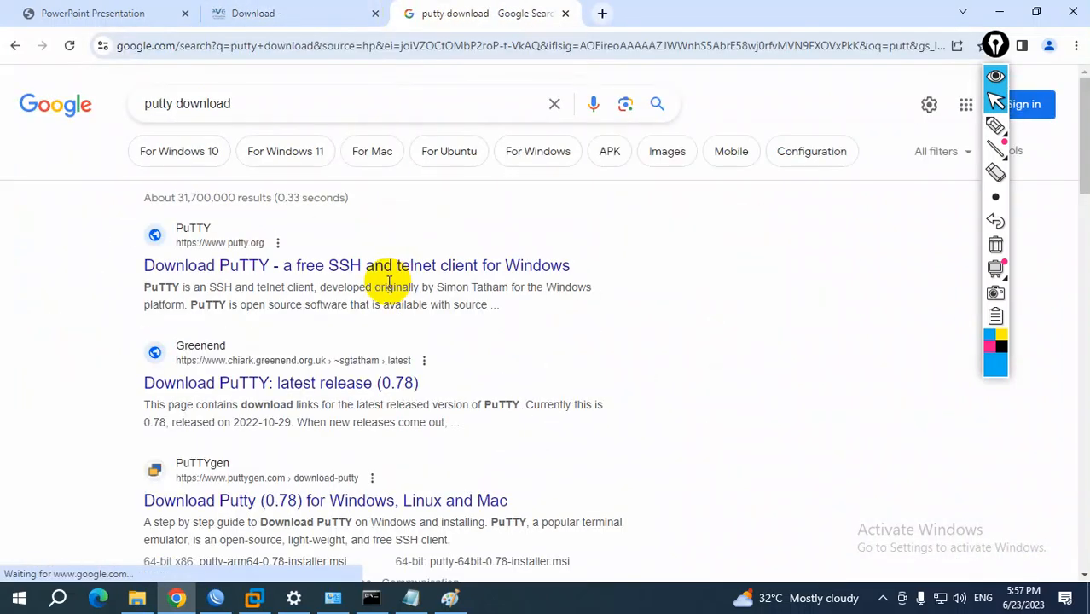
Open the latest PuTTY release page through putty.org and highlight the "64-bit x86" label among the MSI installers
left_click(251, 268)
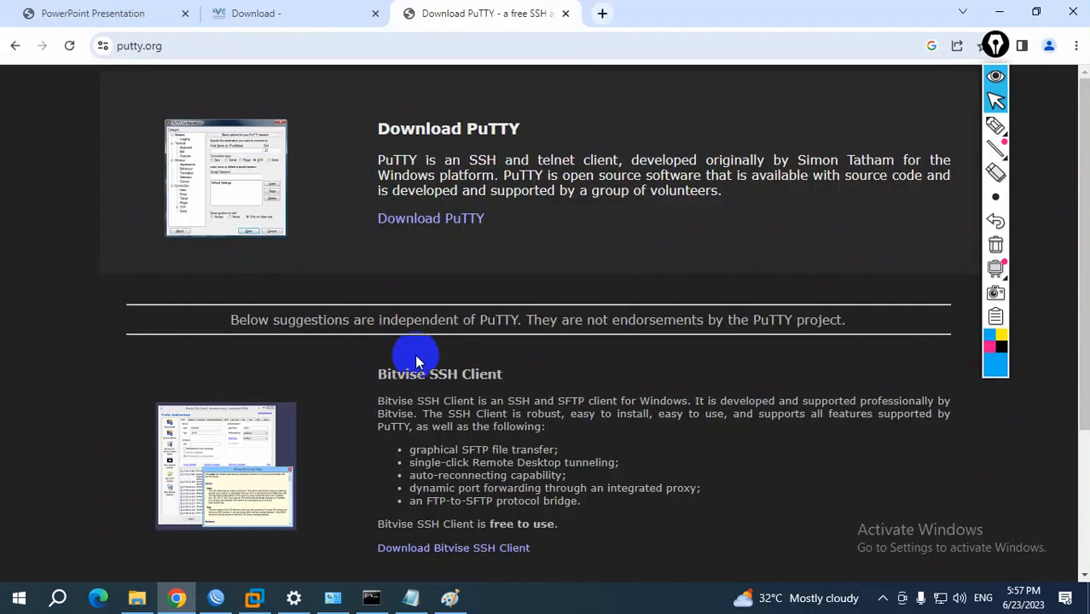
left_click(441, 221)
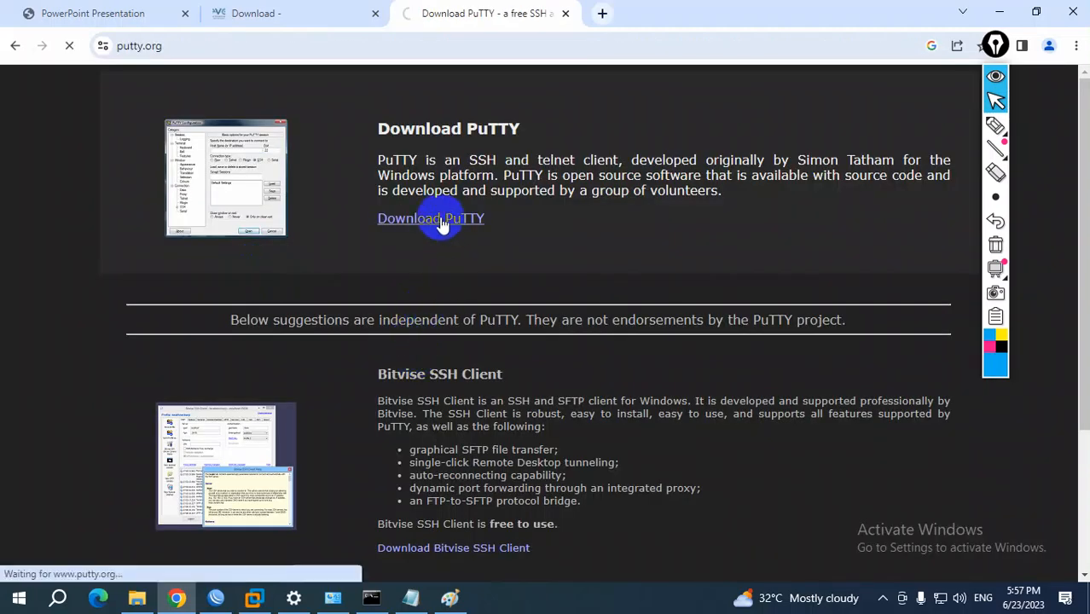
scroll(440, 223, "down", 2)
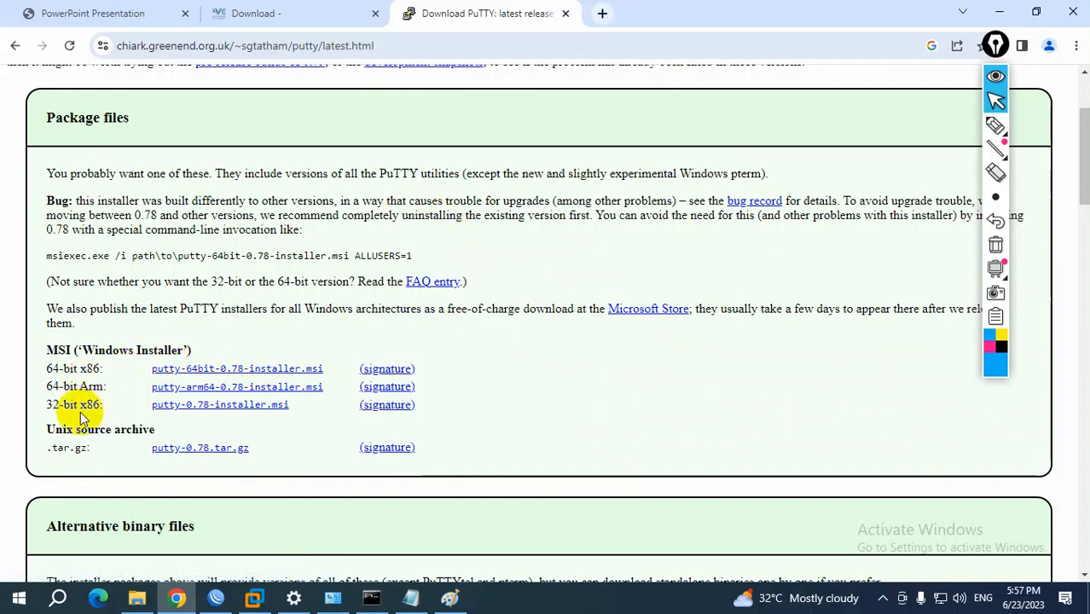
left_click_drag(47, 370, 107, 372)
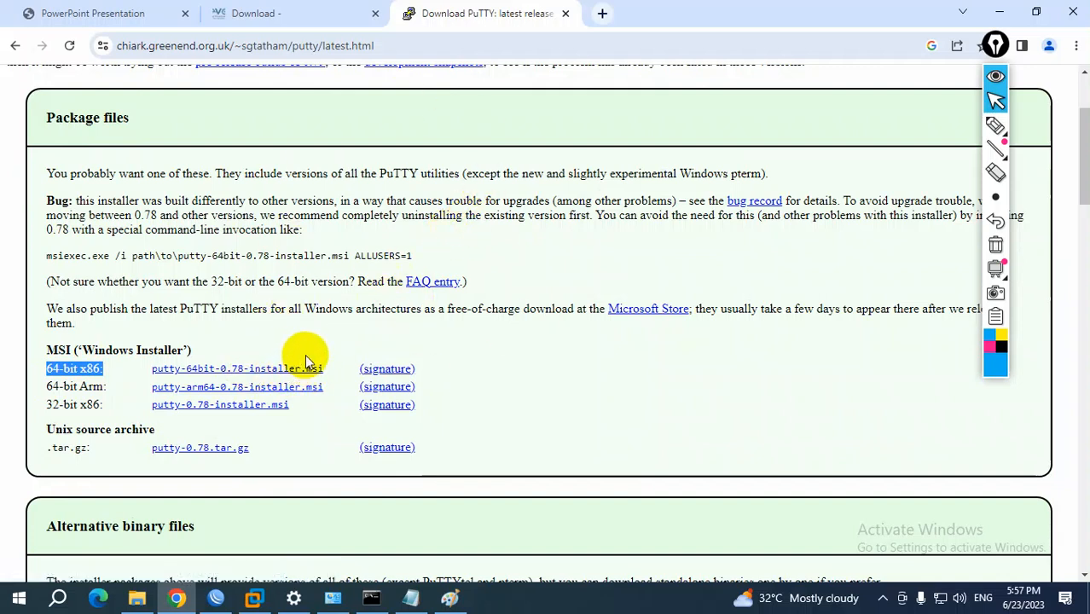
Return to the eve-ng setup notes and highlight the parts of item 5 on opening the OVF in VMWare and "hardware configuration"
mouse_move(414, 599)
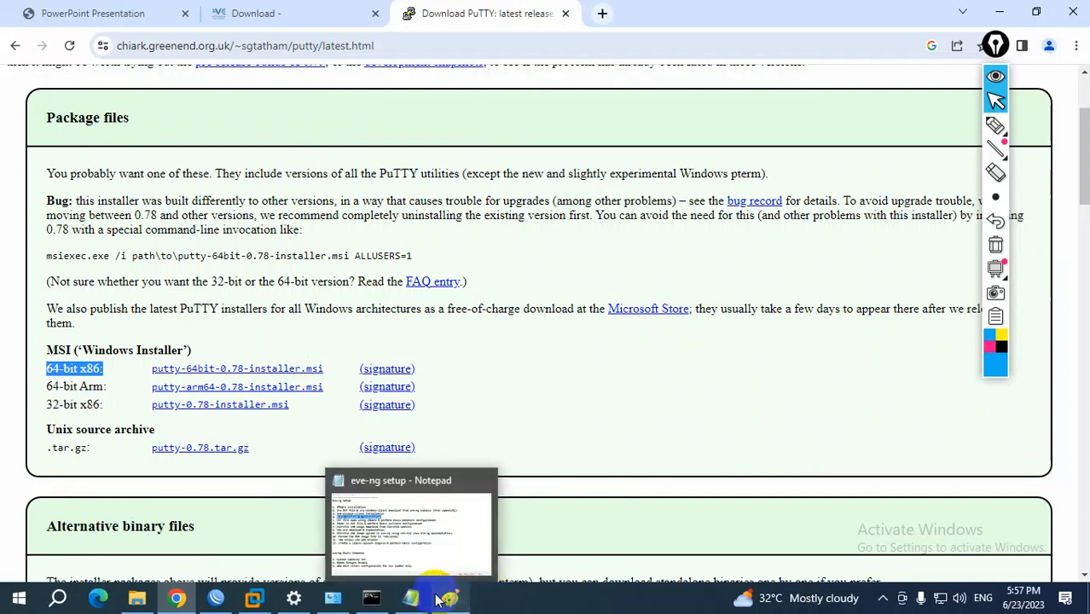
left_click(415, 599)
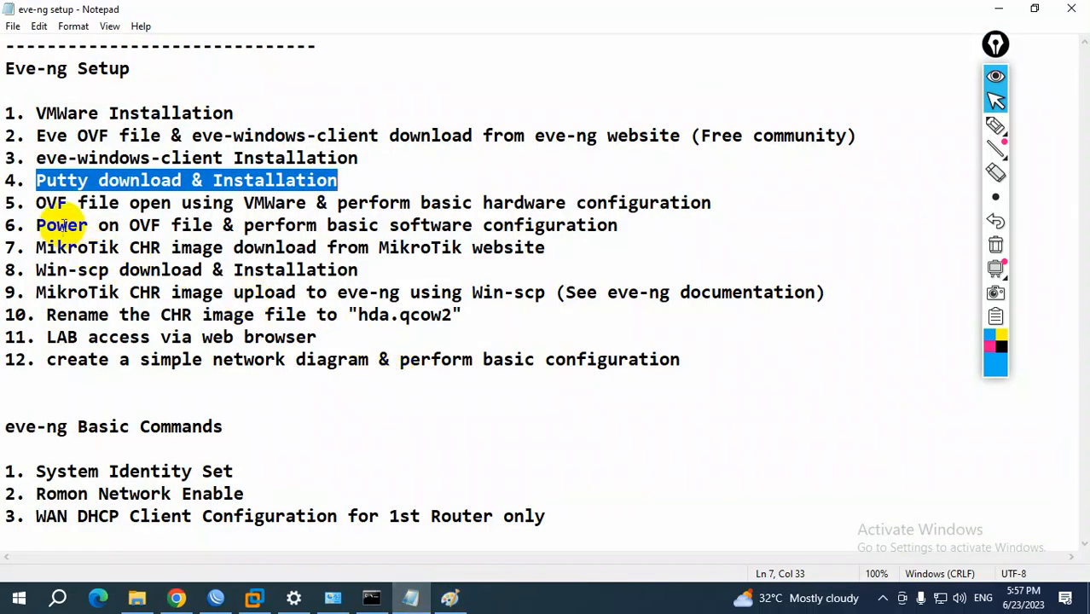
left_click_drag(38, 202, 620, 226)
left_click(87, 202)
left_click_drag(36, 203, 349, 205)
left_click_drag(484, 205, 711, 204)
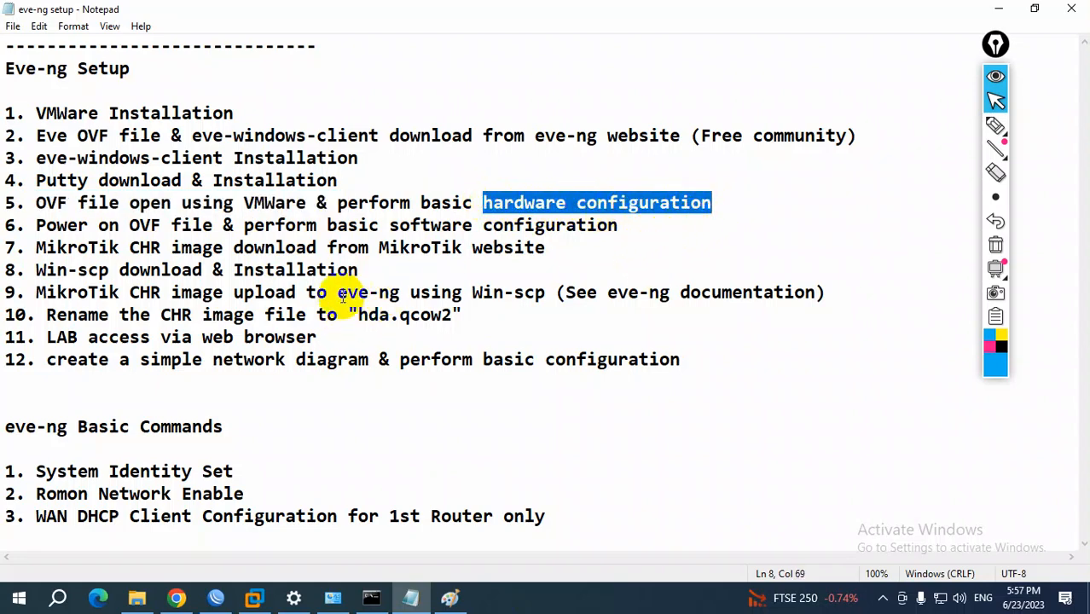
Switch to VMware Workstation, bring up the dialog for opening a virtual machine, and check the Software folder's location in File Explorer
left_click(254, 590)
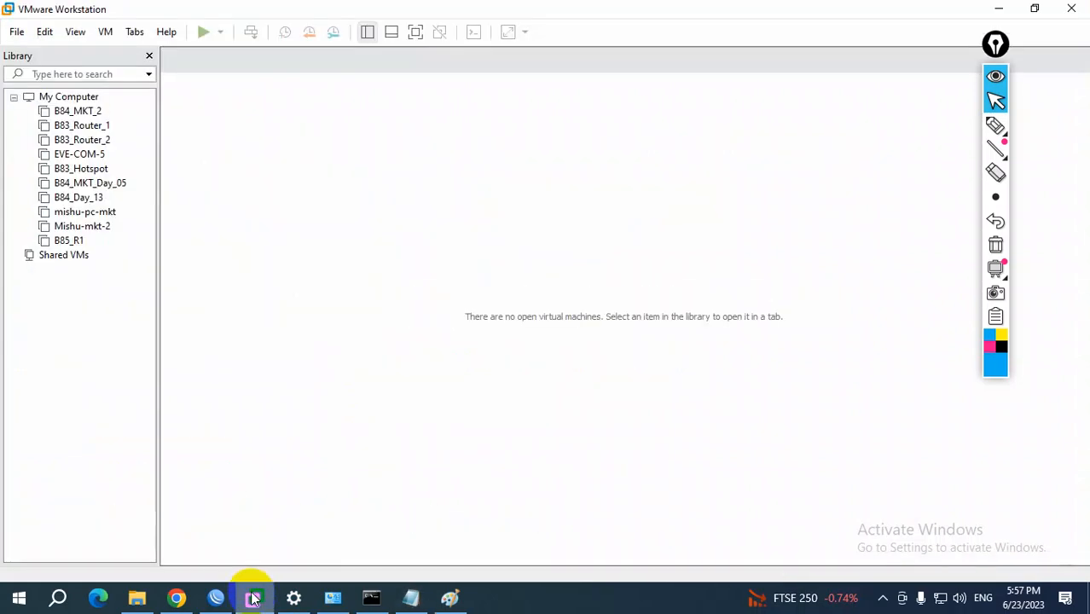
left_click(16, 32)
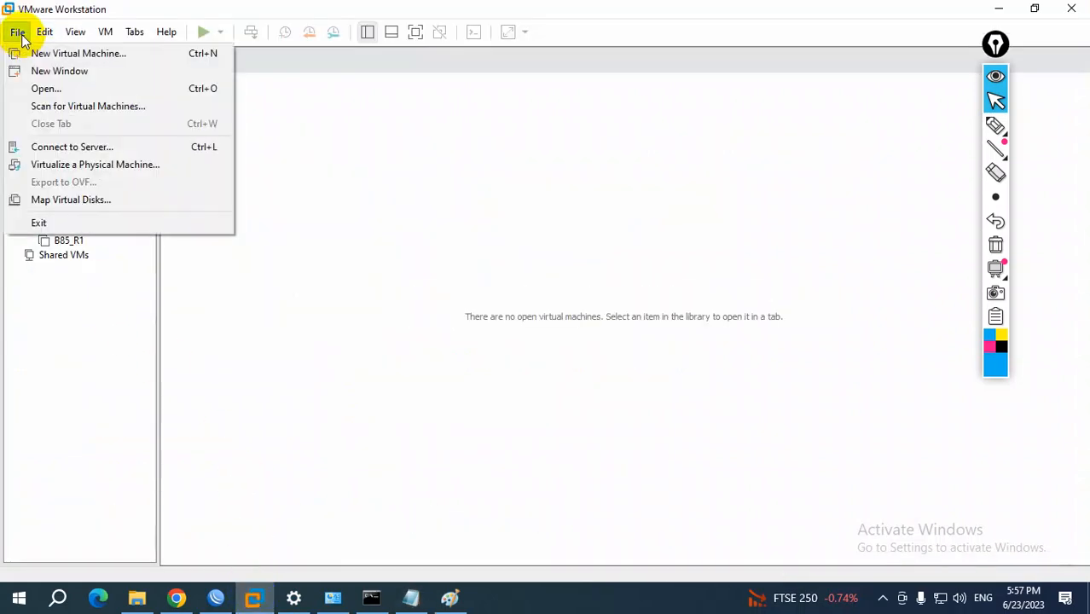
left_click(50, 88)
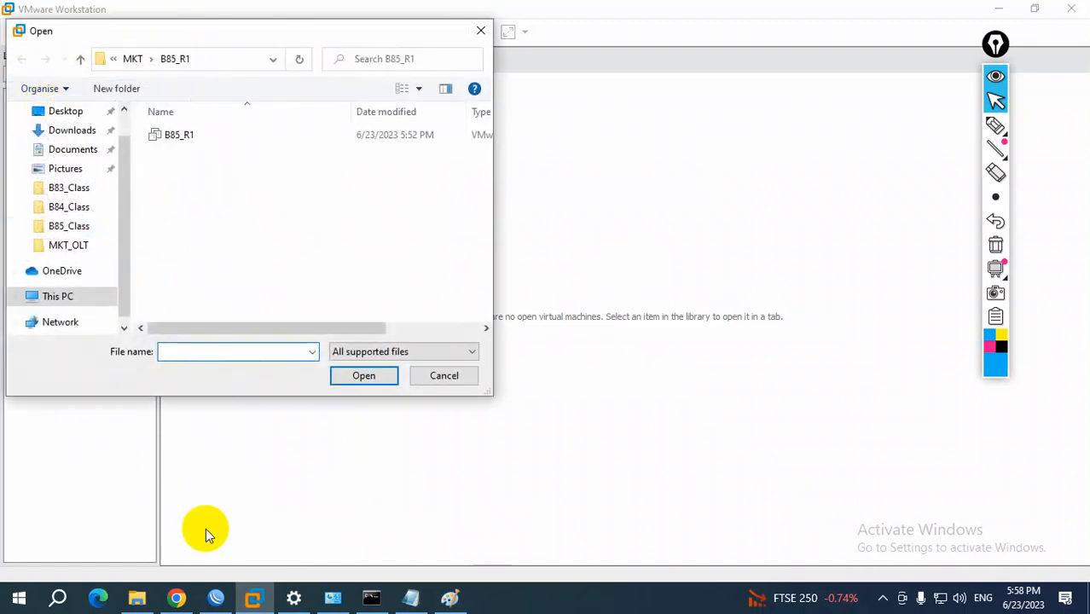
left_click(136, 598)
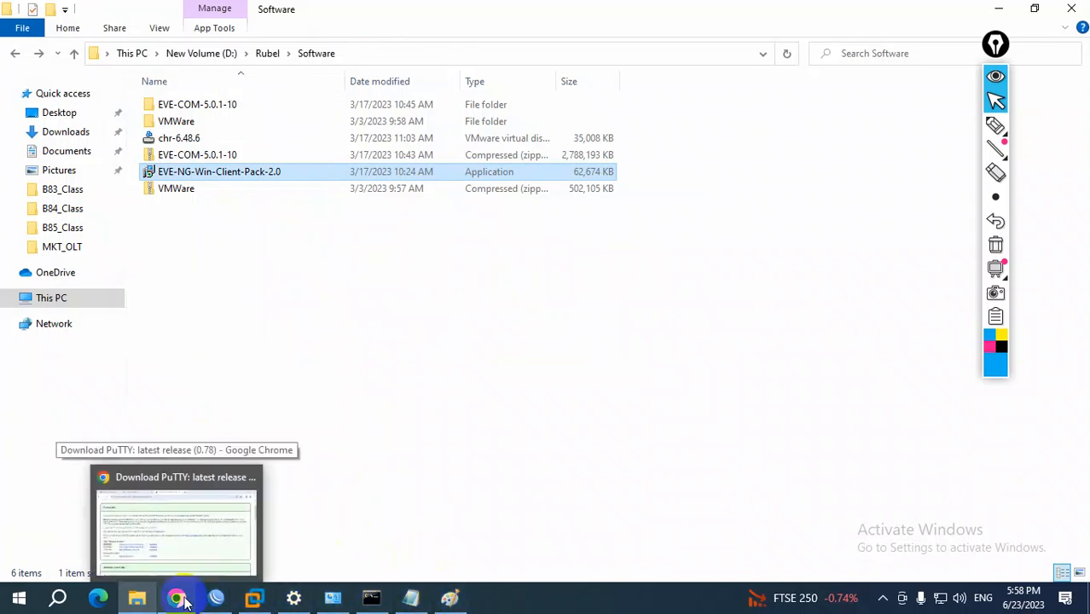
left_click(263, 603)
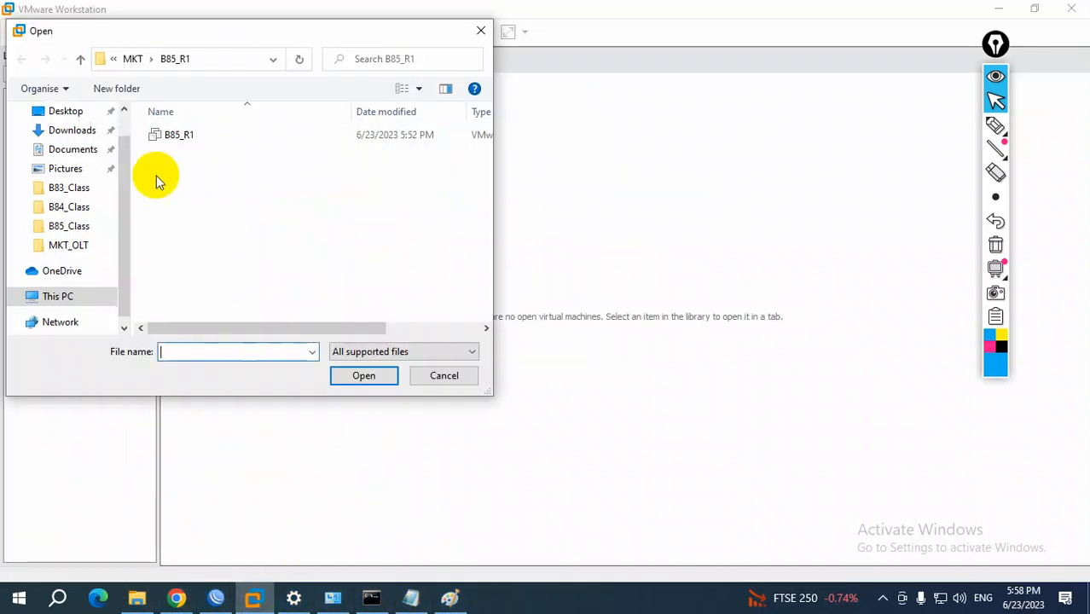
Browse New Volume (D:) to the EVE-COM-5.0.1-10 folder inside Software and open the EVE-COM-5 OVF file
left_click(73, 301)
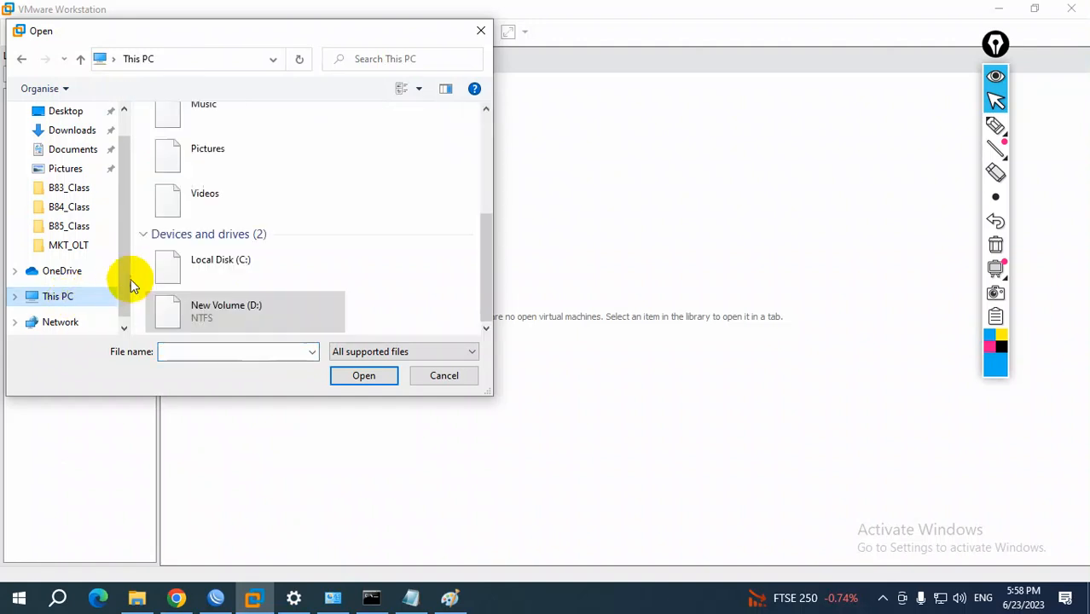
double_click(226, 304)
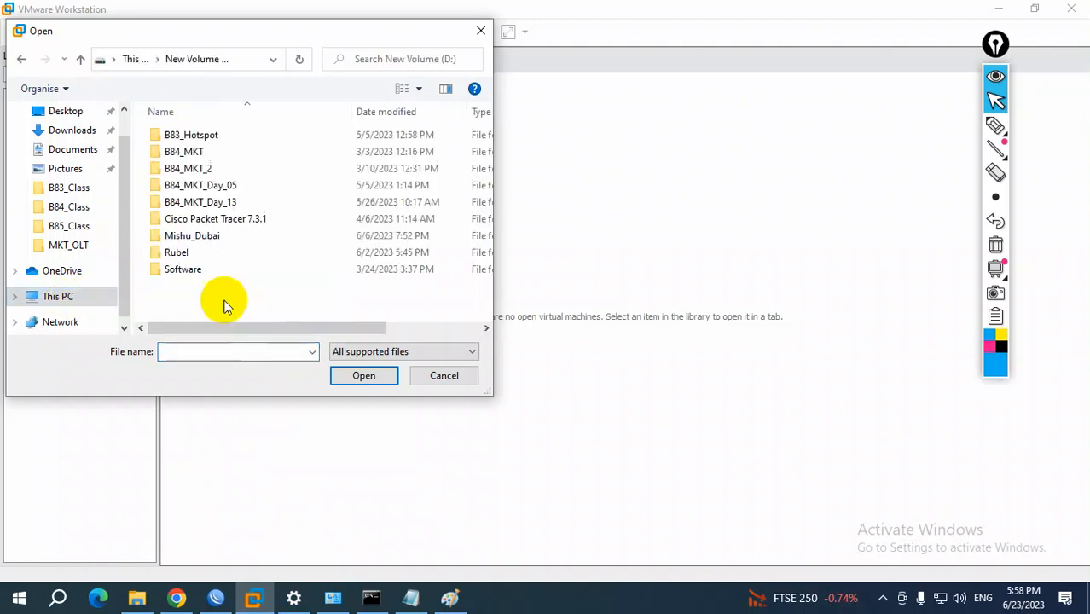
double_click(195, 253)
double_click(194, 223)
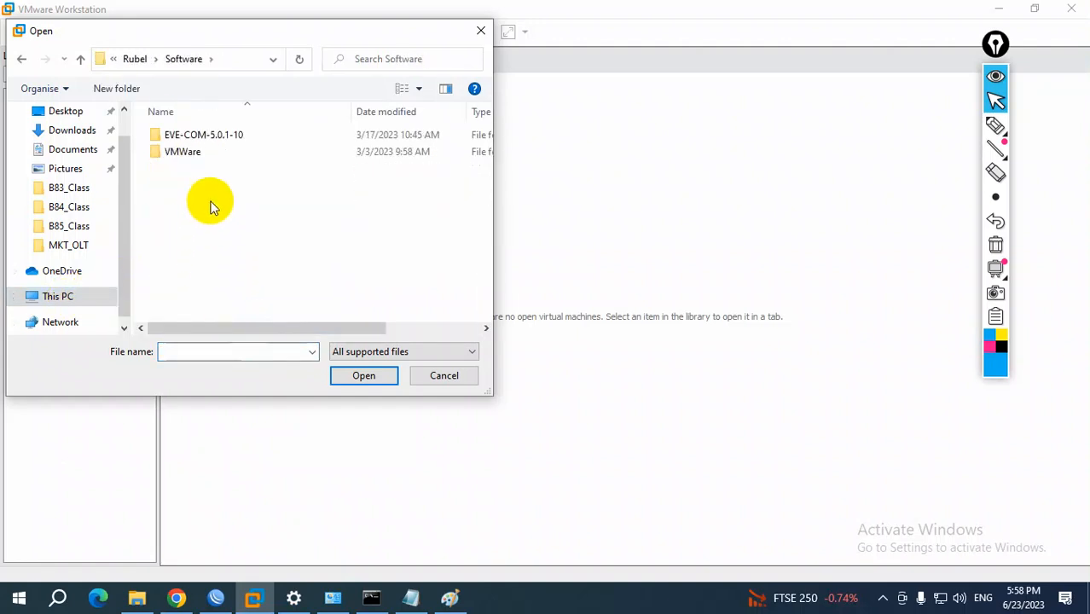
double_click(204, 139)
double_click(203, 139)
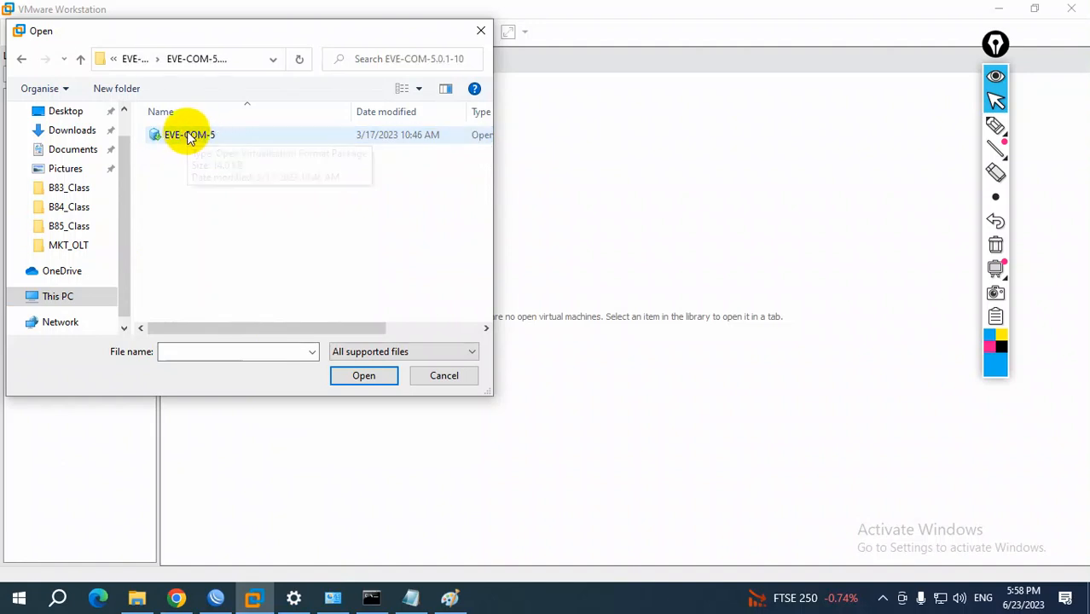
left_click(189, 138)
left_click(367, 376)
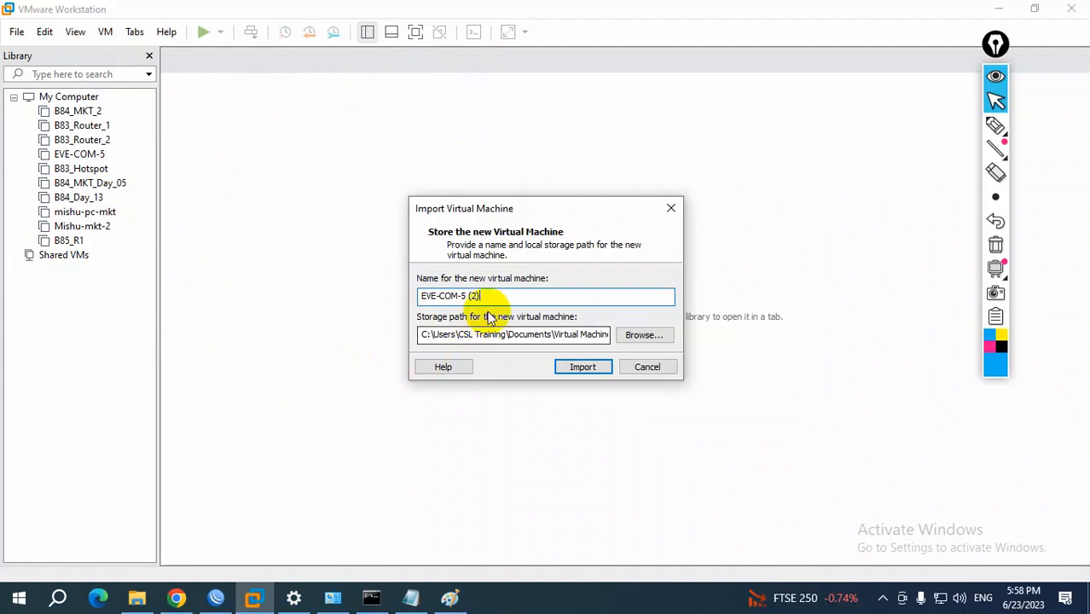
Name the new virtual machine B85_EVE_NG
left_click_drag(493, 297, 294, 294)
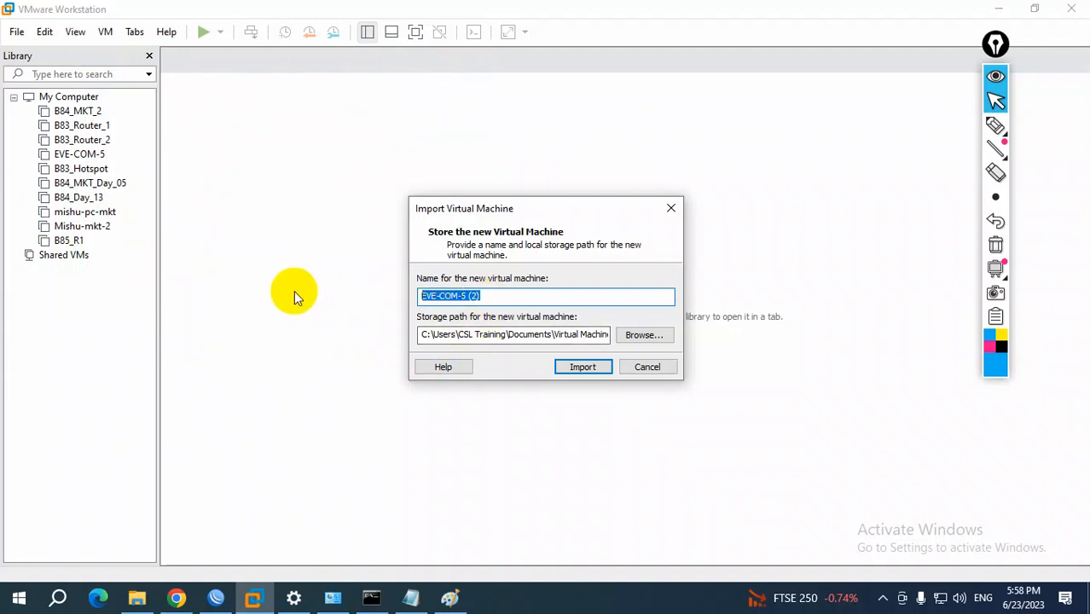
type("B")
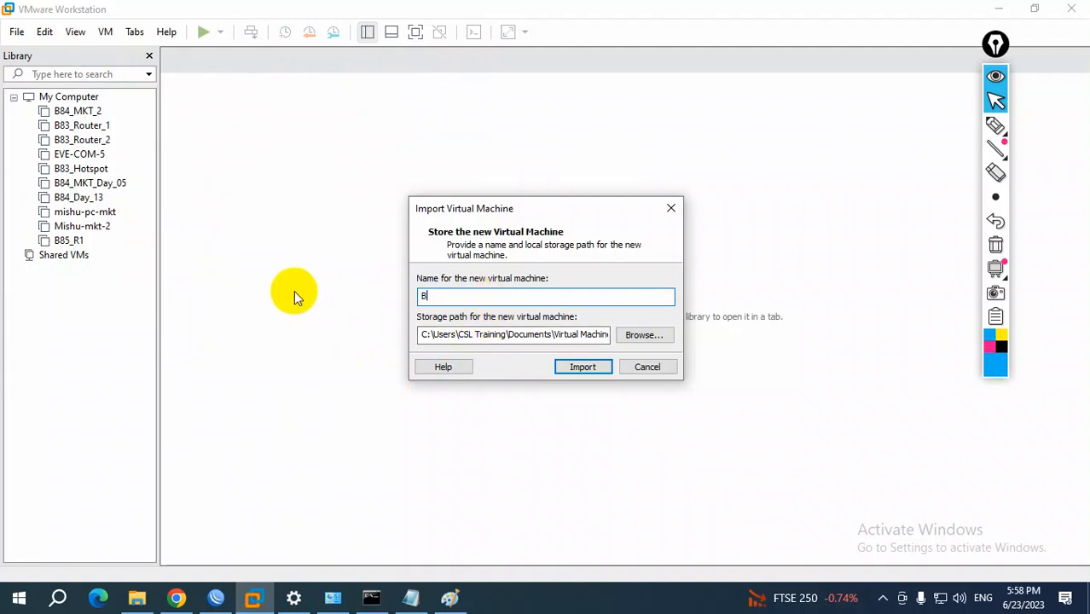
type("85_EVE_NG")
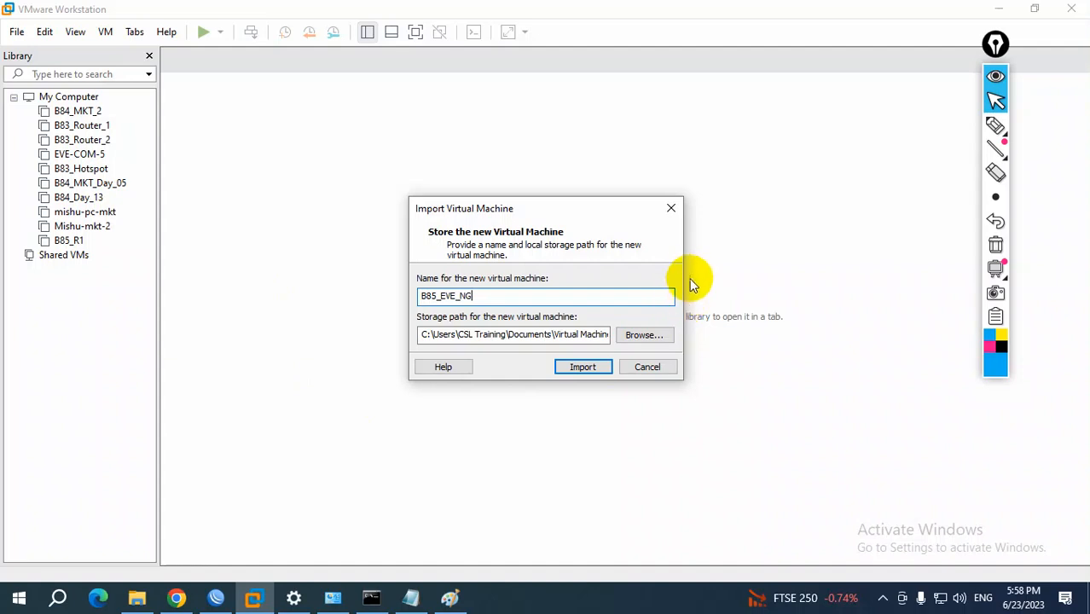
Examine the full storage path for the new virtual machine from beginning to end
left_click(561, 334)
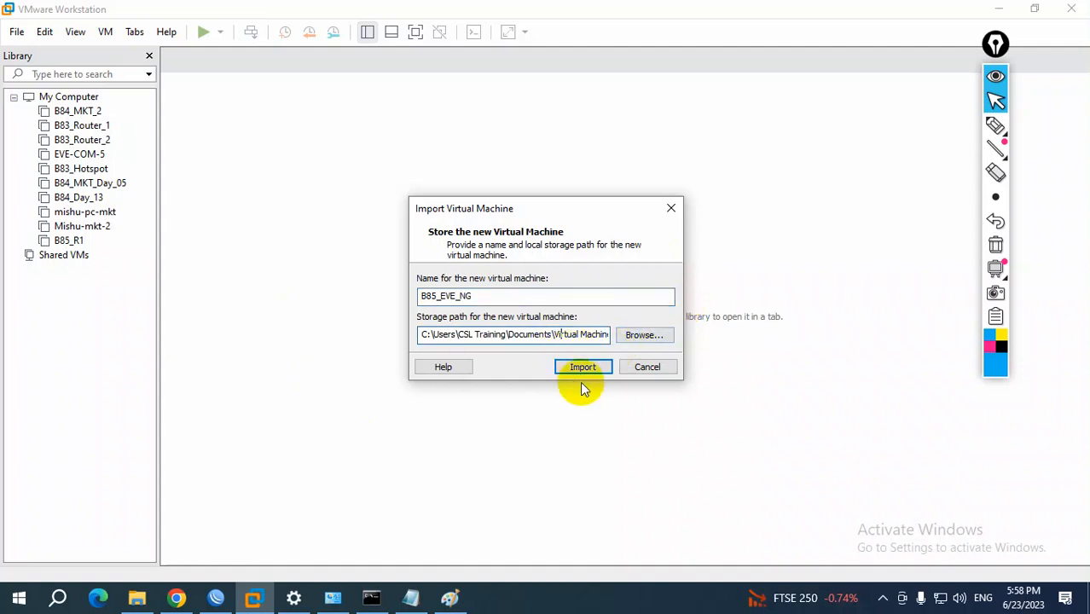
key("Right")
key("Right")
key("Right")
key("Right")
key("Right")
key("Right")
key("Right")
key("Right")
key("Right")
key("Right")
key("Right")
key("Right")
key("Right")
key("Right")
key("Right")
key("Right")
key("Right")
key("Right")
key("Right")
key("Right")
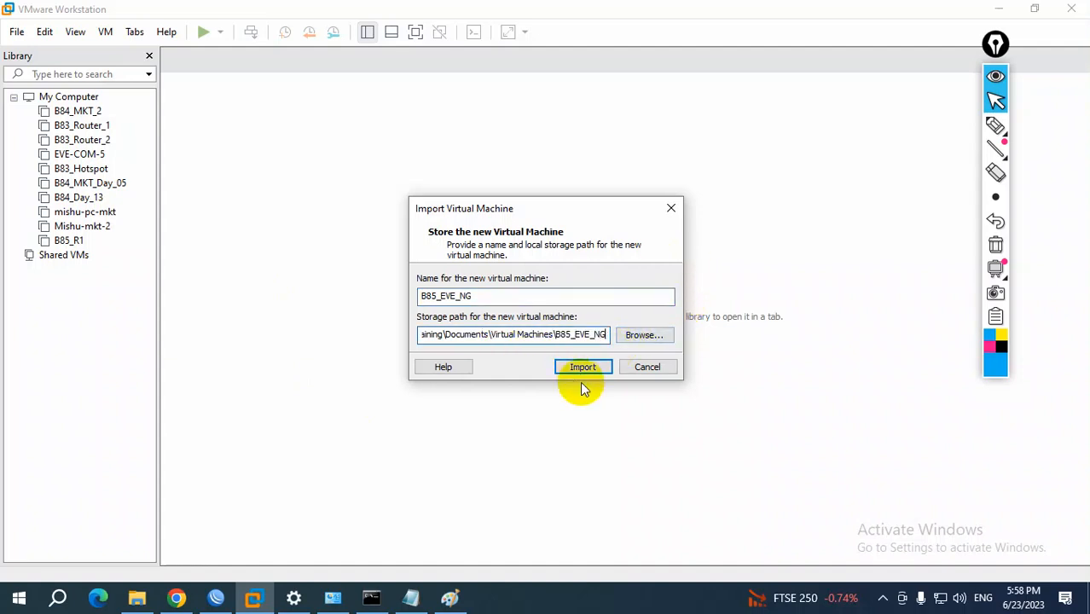
key("Left")
key("Left")
key("Left")
key("Left")
key("Left")
key("Left")
key("Left")
key("Left")
key("Left")
key("Left")
key("Left")
key("Left")
key("Left")
key("Left")
key("Left")
key("Left")
key("Left")
key("Left")
key("Left")
key("Left")
key("Left")
key("Left")
key("Left")
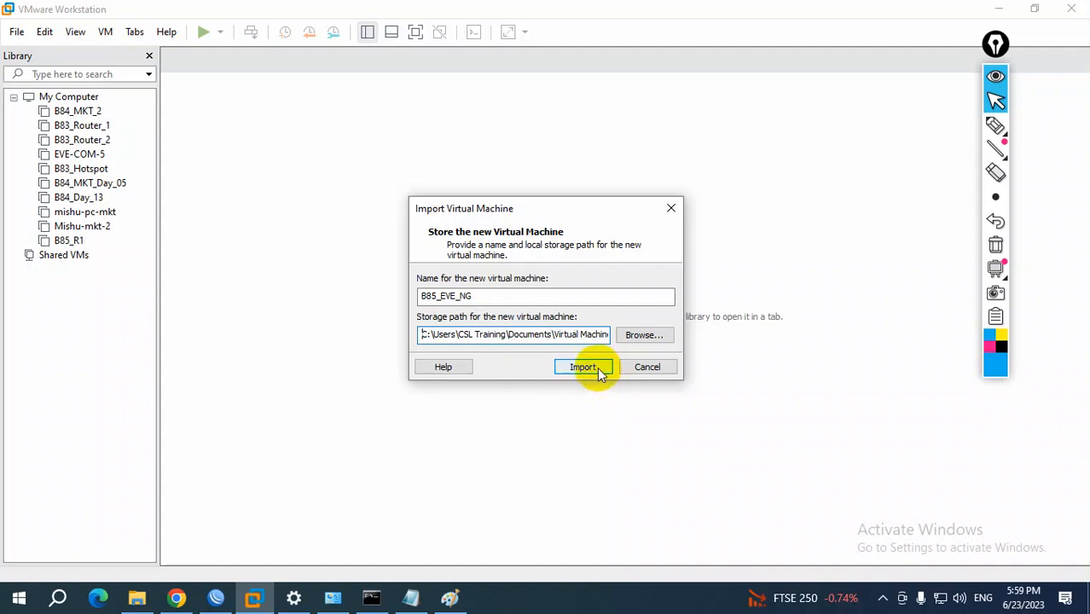
Check the drives' free space in File Explorer and start importing the B85_EVE_NG virtual machine in VMware Workstation
left_click(139, 602)
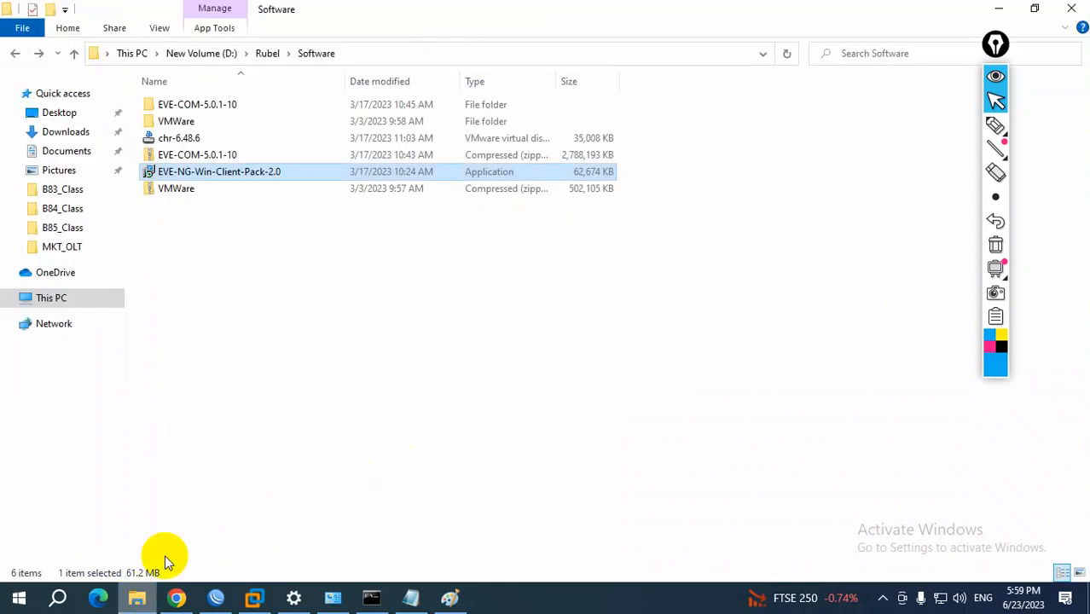
left_click(75, 299)
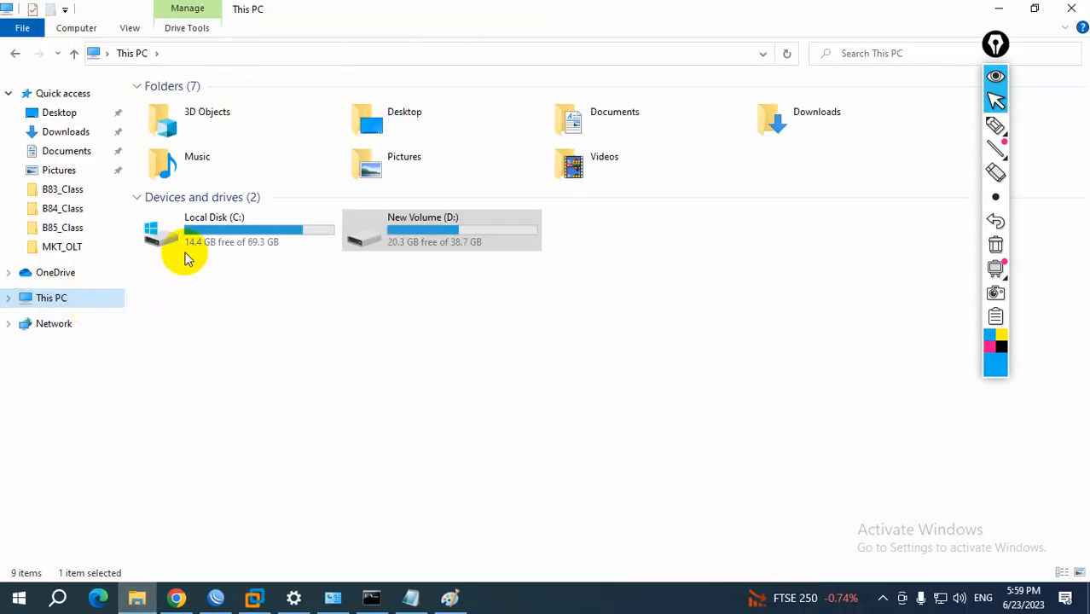
left_click(998, 10)
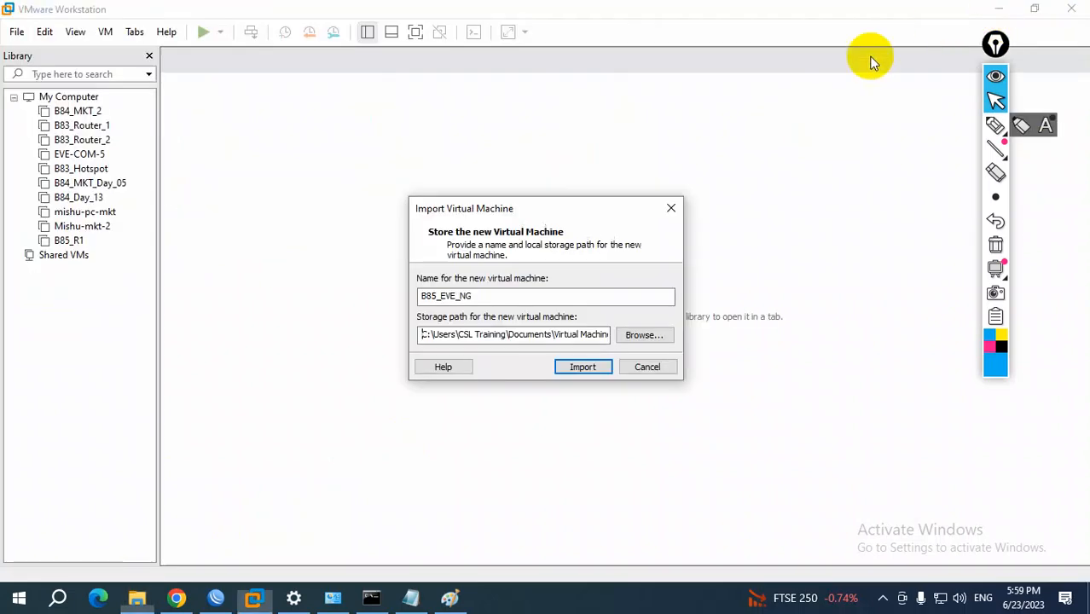
left_click(587, 367)
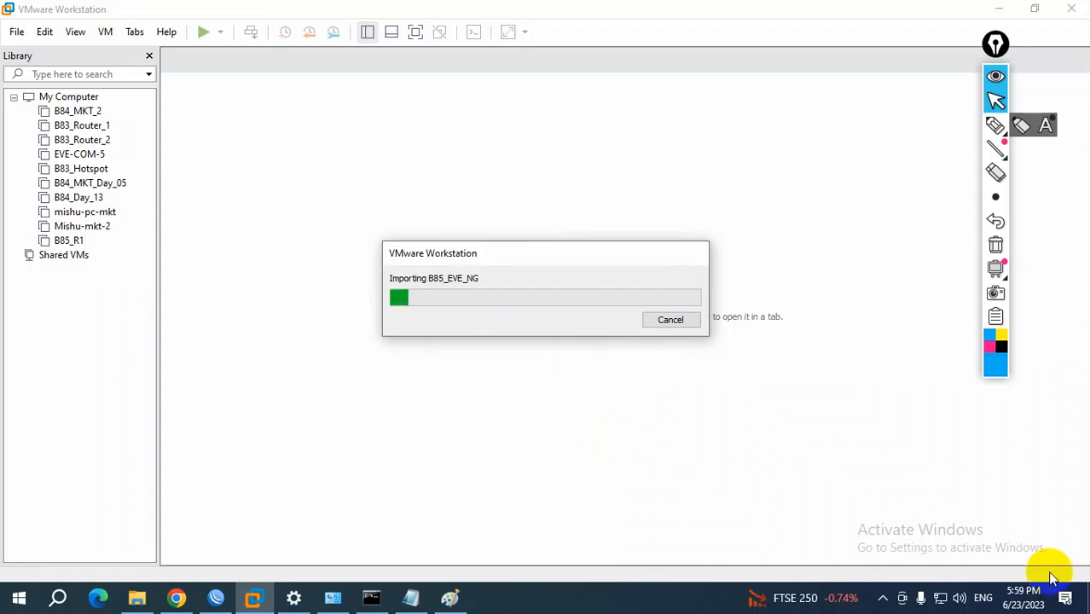
Highlight the VMWare and basic hardware configuration wording in item 5 of the setup notes, and minimize the notes
left_click(413, 600)
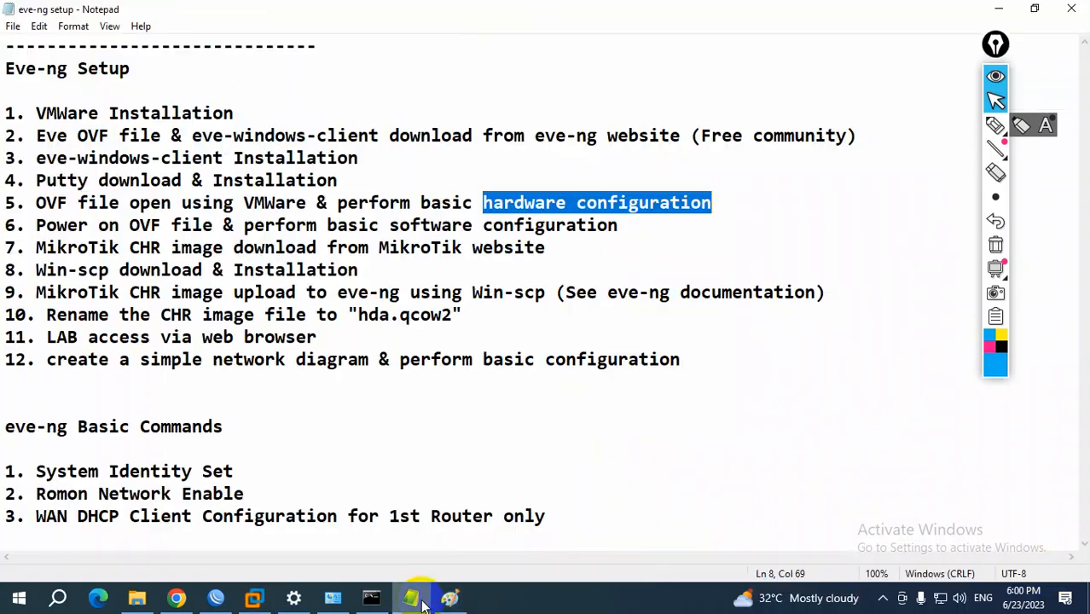
left_click_drag(253, 203, 284, 203)
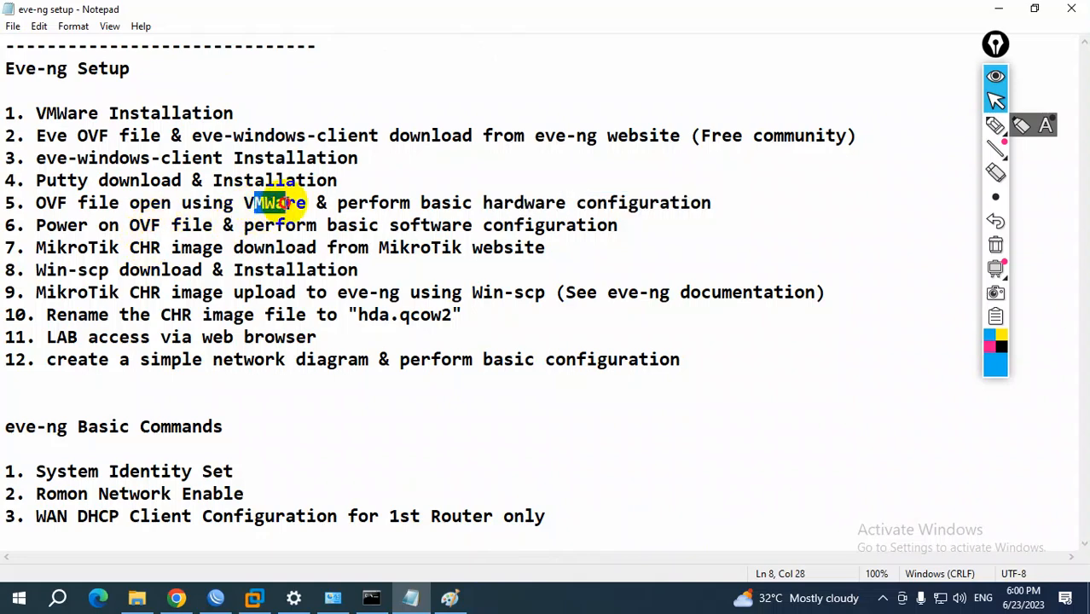
left_click_drag(358, 203, 689, 203)
left_click(999, 9)
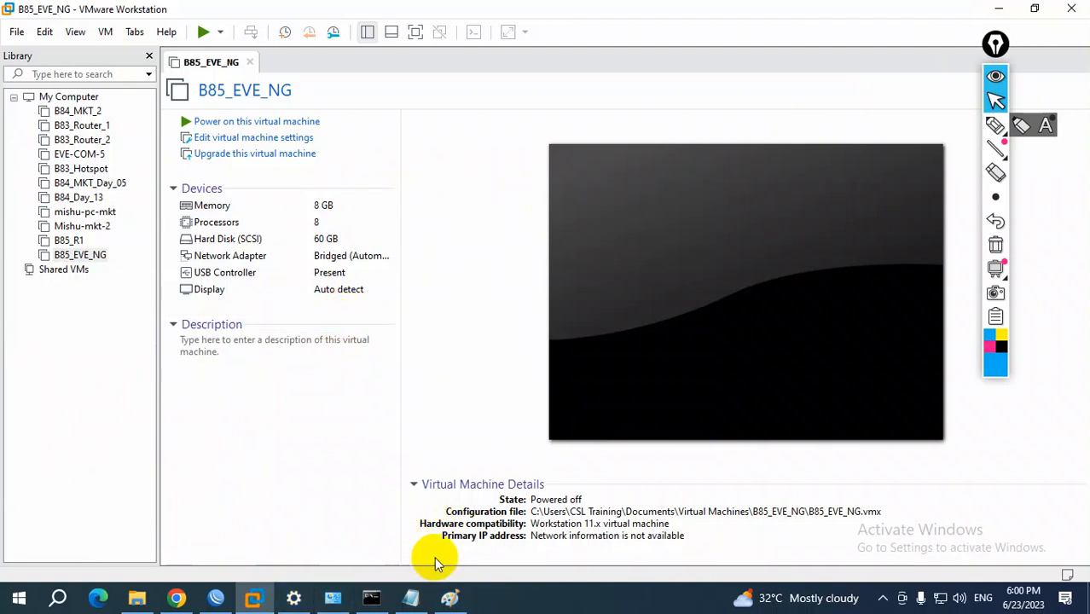
Check the host computer's CPU and memory performance in Task Manager, and minimize it
right_click(545, 597)
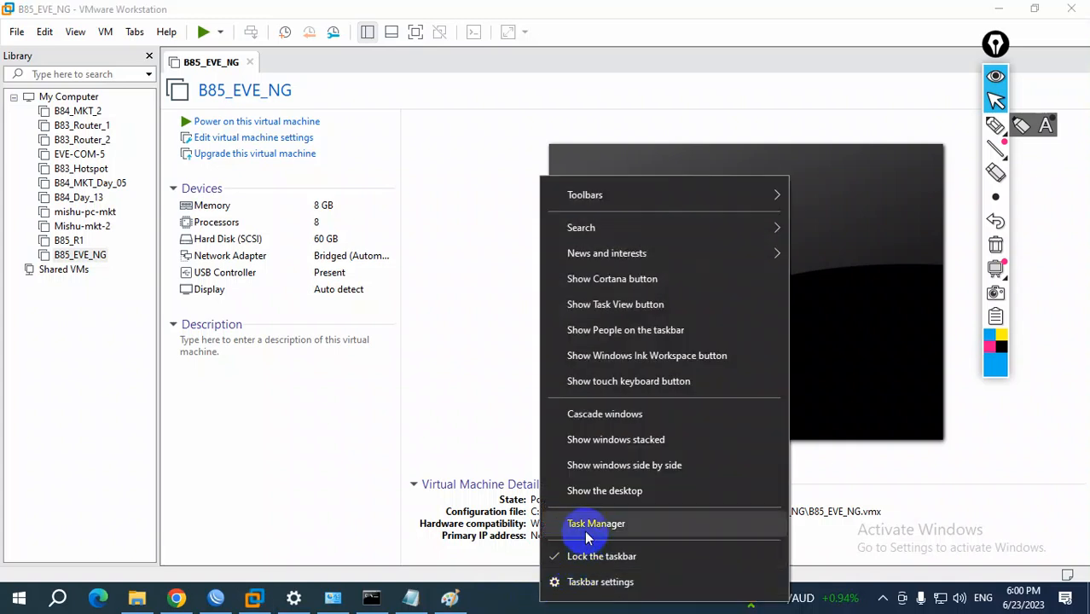
left_click(587, 523)
left_click(258, 162)
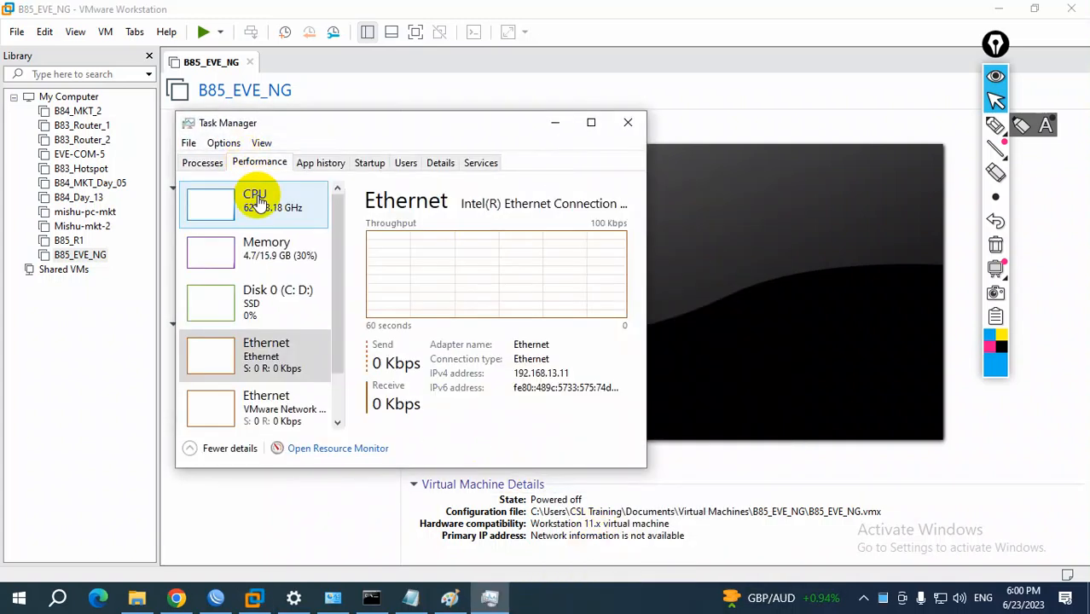
left_click(275, 260)
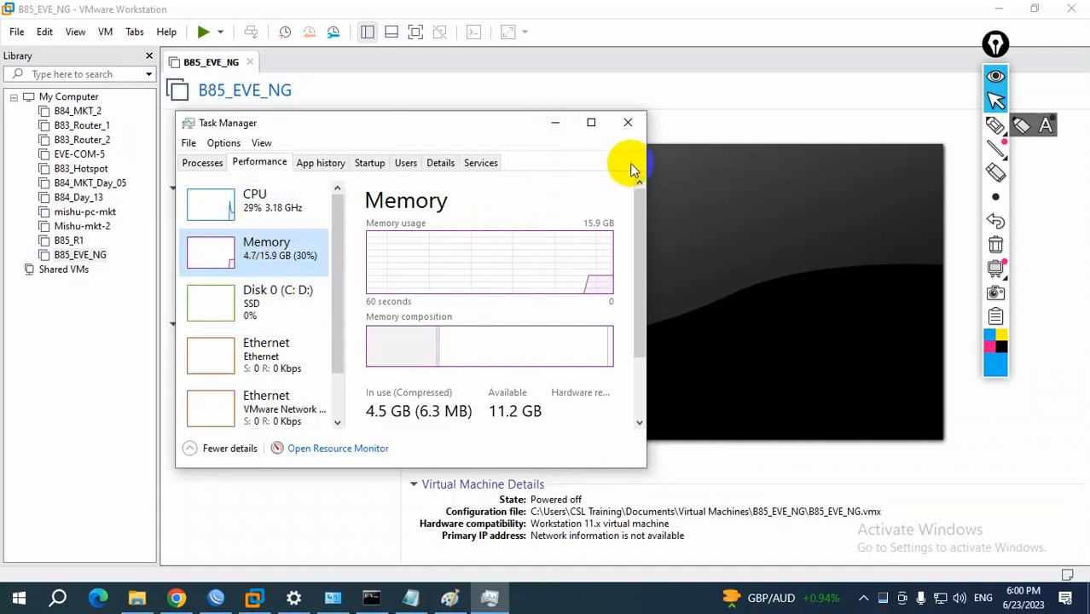
left_click(556, 124)
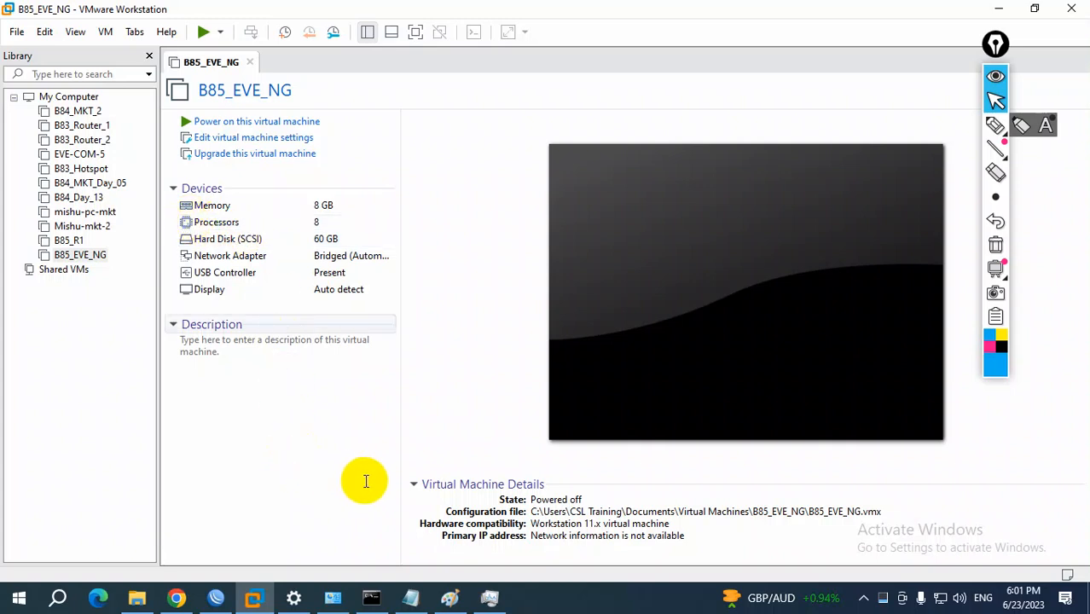
Set the B85_EVE_NG virtual machine's number of processors to 1 in VMware Workstation
left_click(240, 227)
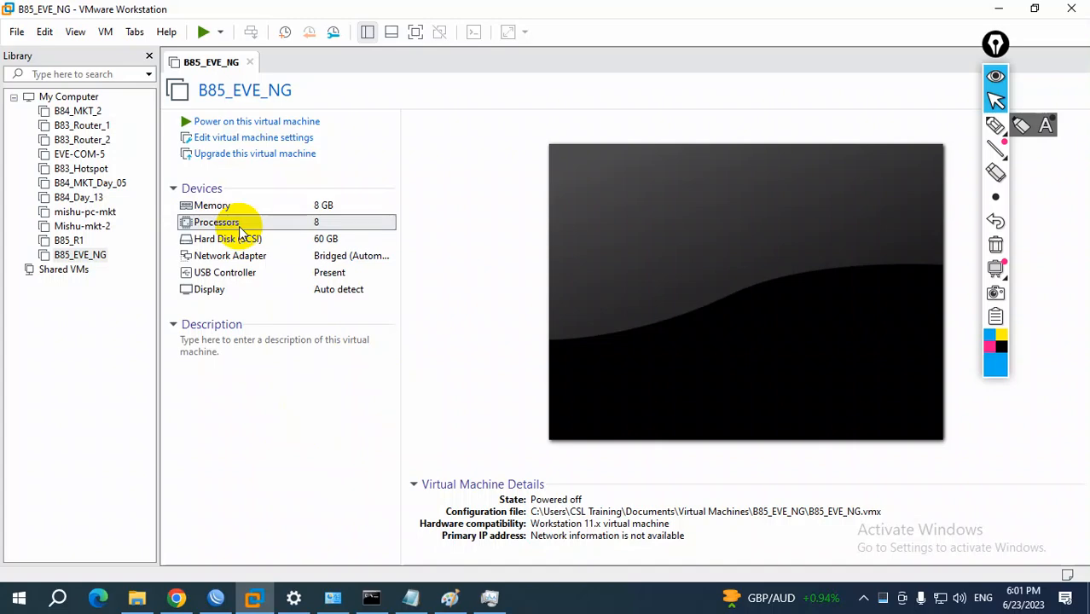
double_click(239, 223)
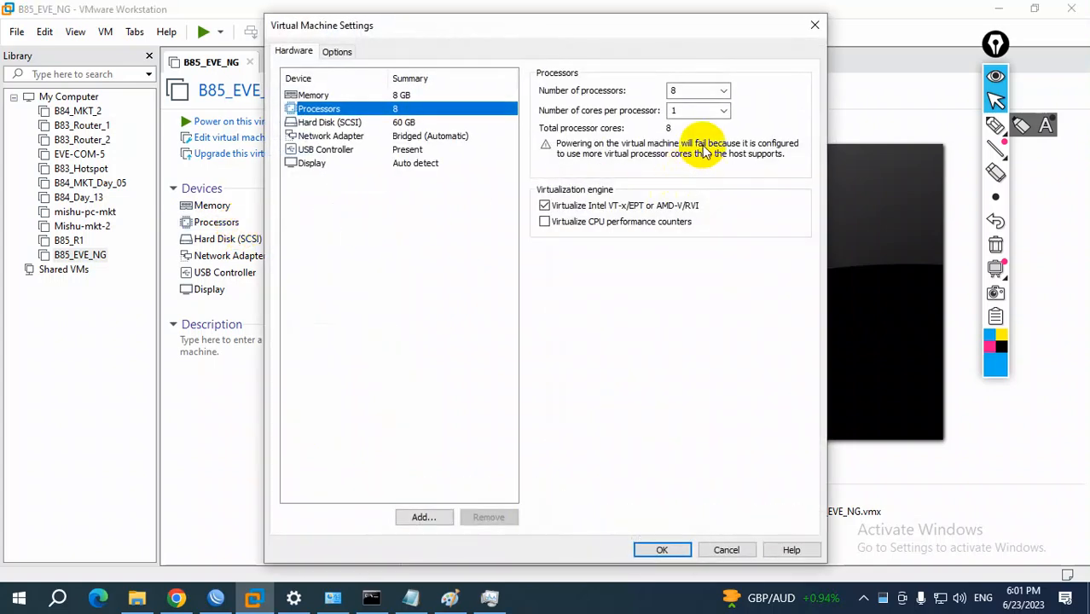
left_click(725, 92)
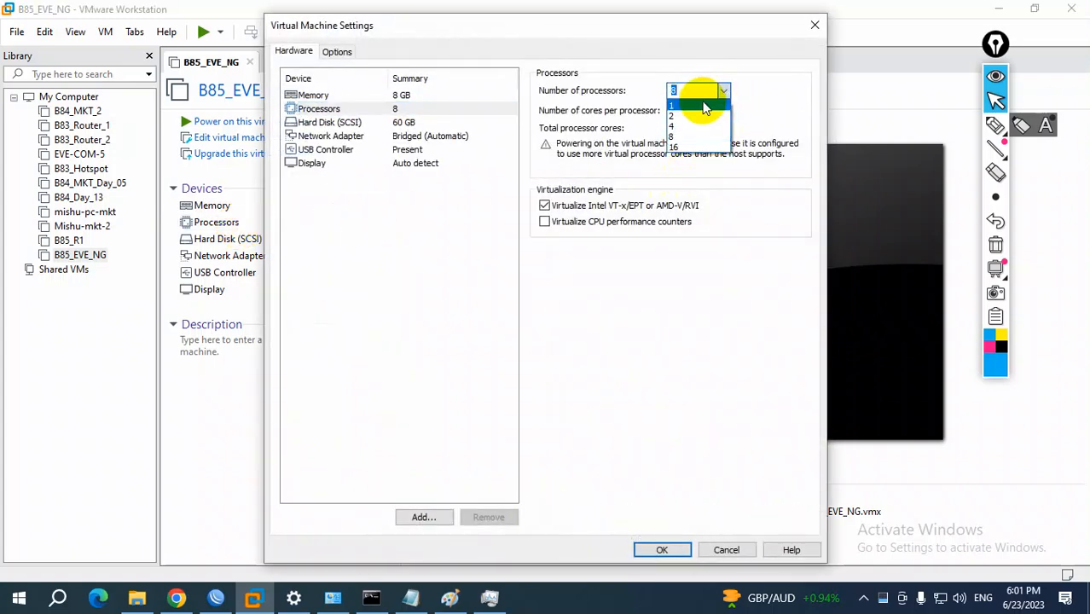
left_click(699, 103)
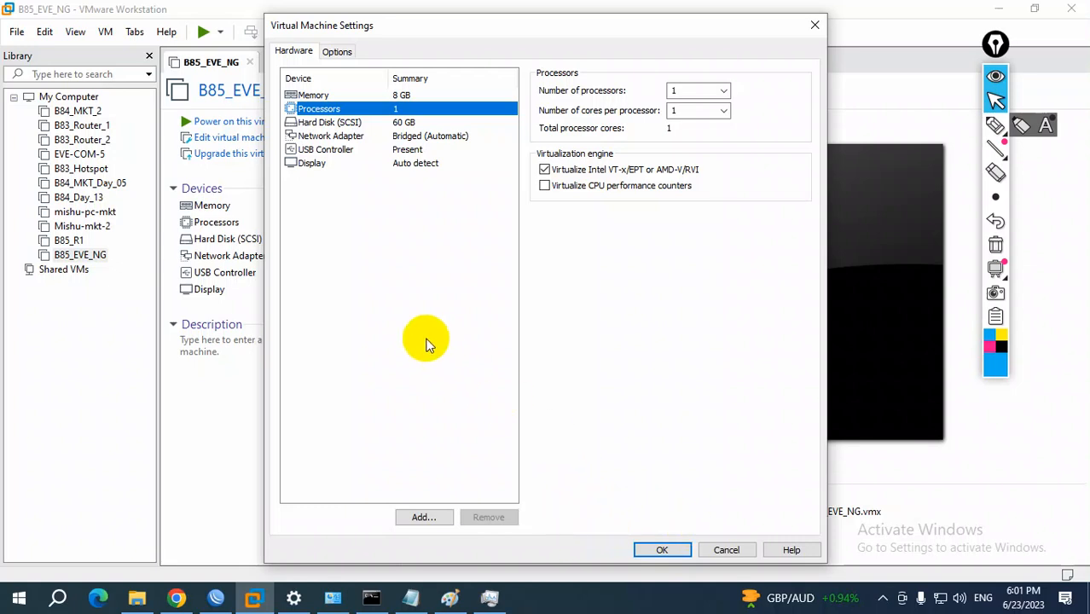
left_click(663, 548)
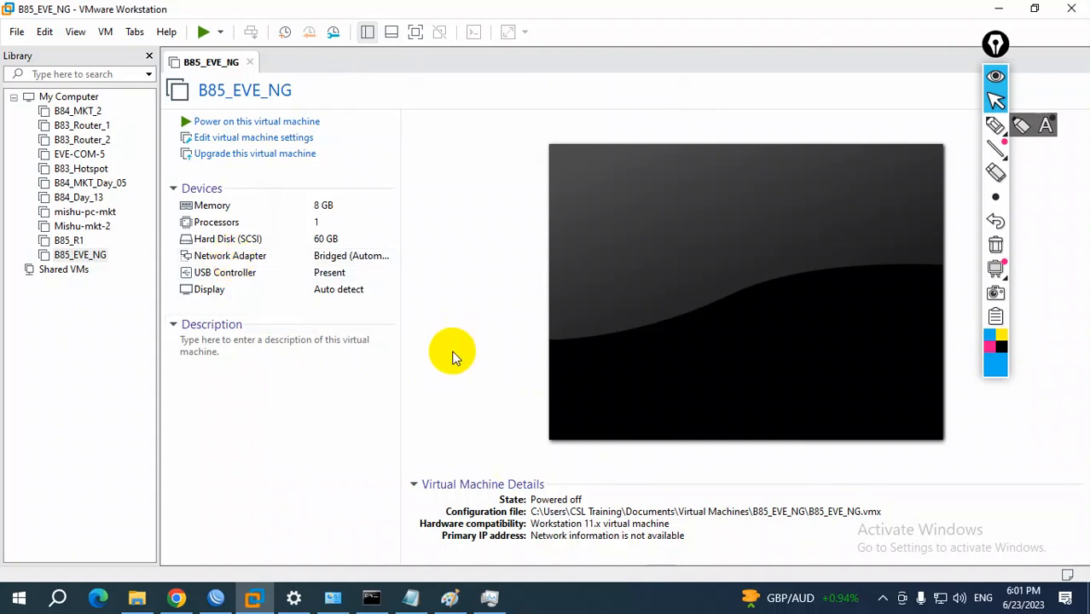
Review the network connection options of the B85_EVE_NG network adapter and close its settings without changes
left_click(245, 258)
double_click(245, 258)
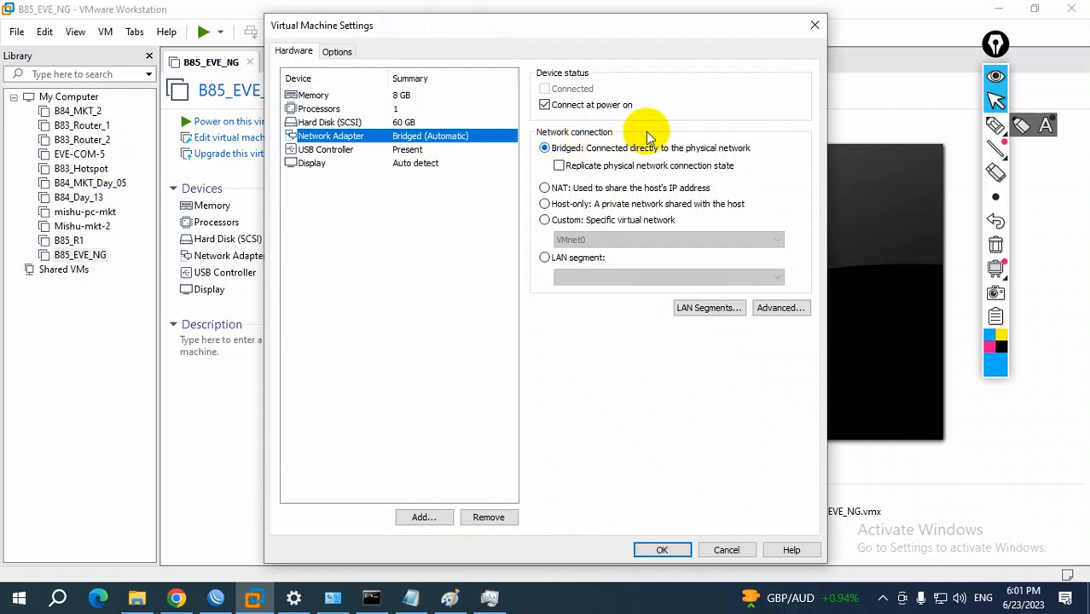
left_click(814, 25)
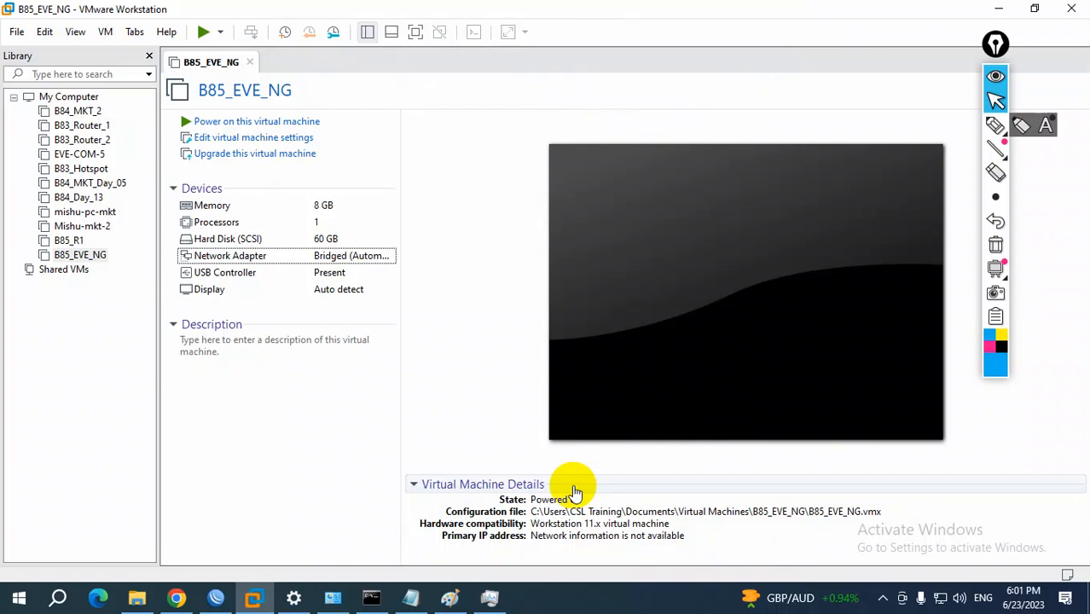
left_click(1052, 586)
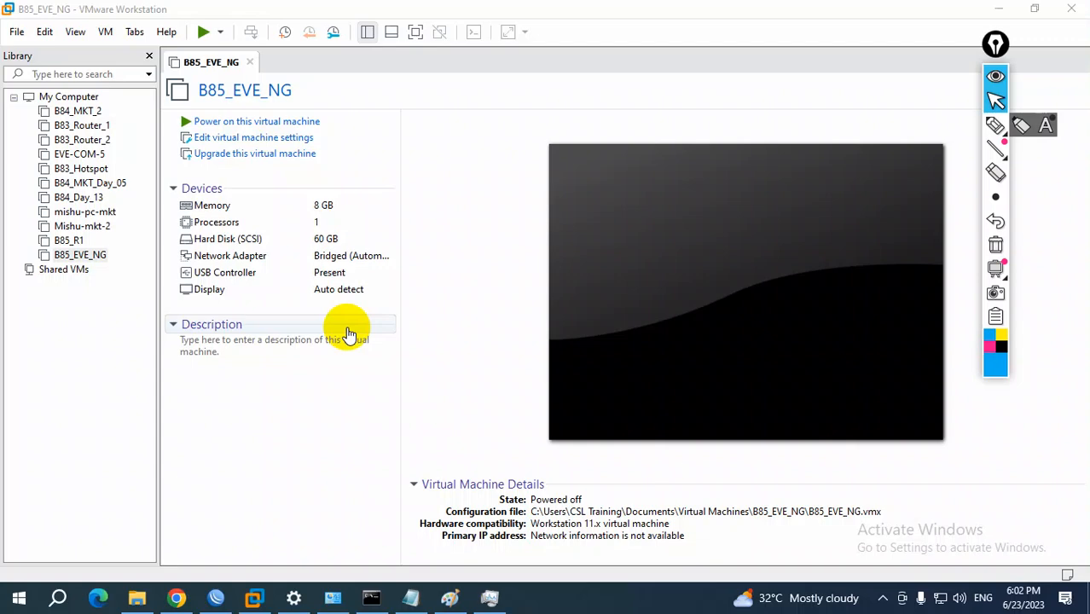
Switch to Network Connections and view the connection details of the host's Ethernet adapter, including its IPv4 address
left_click(333, 597)
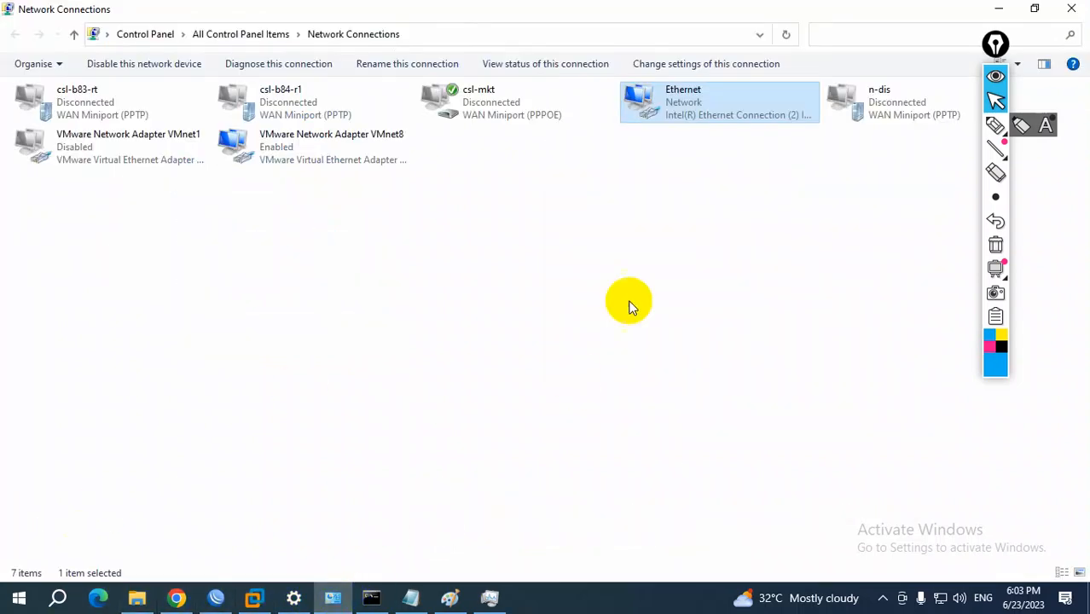
double_click(718, 105)
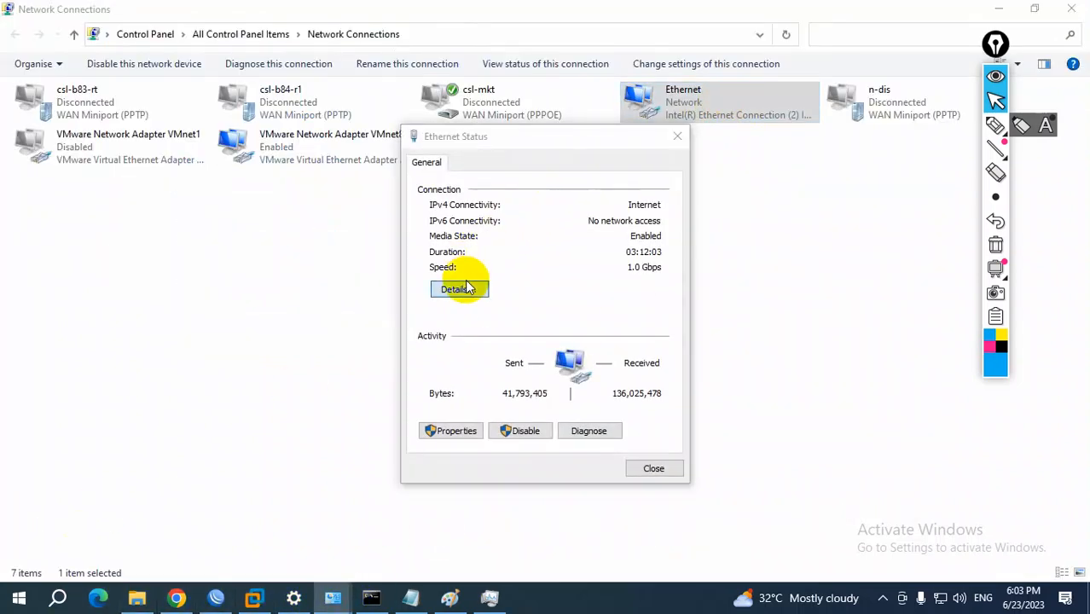
left_click(461, 289)
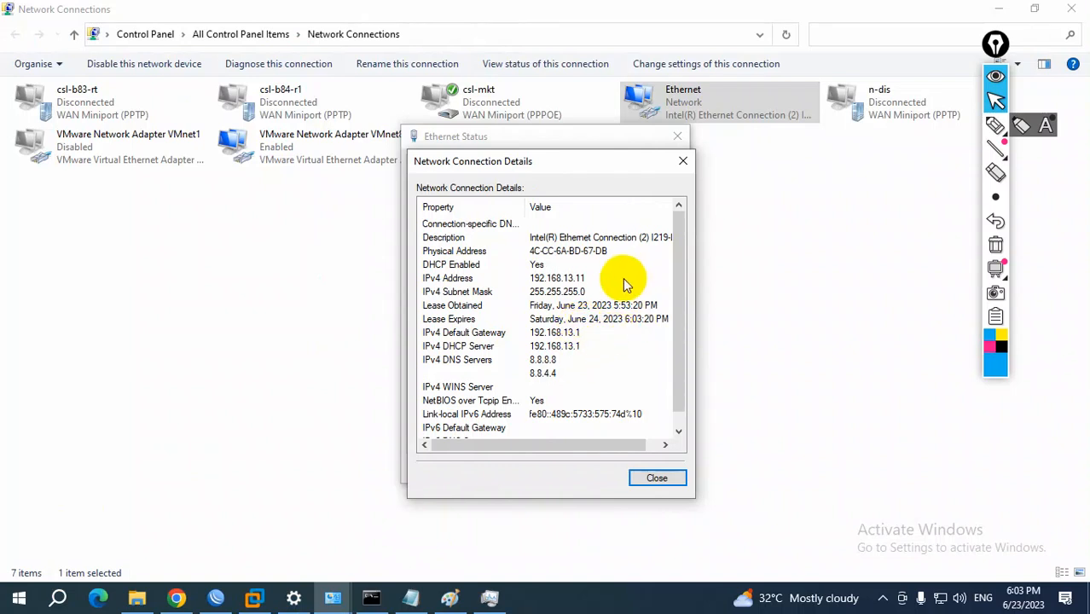
Return to VMware Workstation and set the B85_EVE_NG network adapter's connection to NAT
left_click(256, 599)
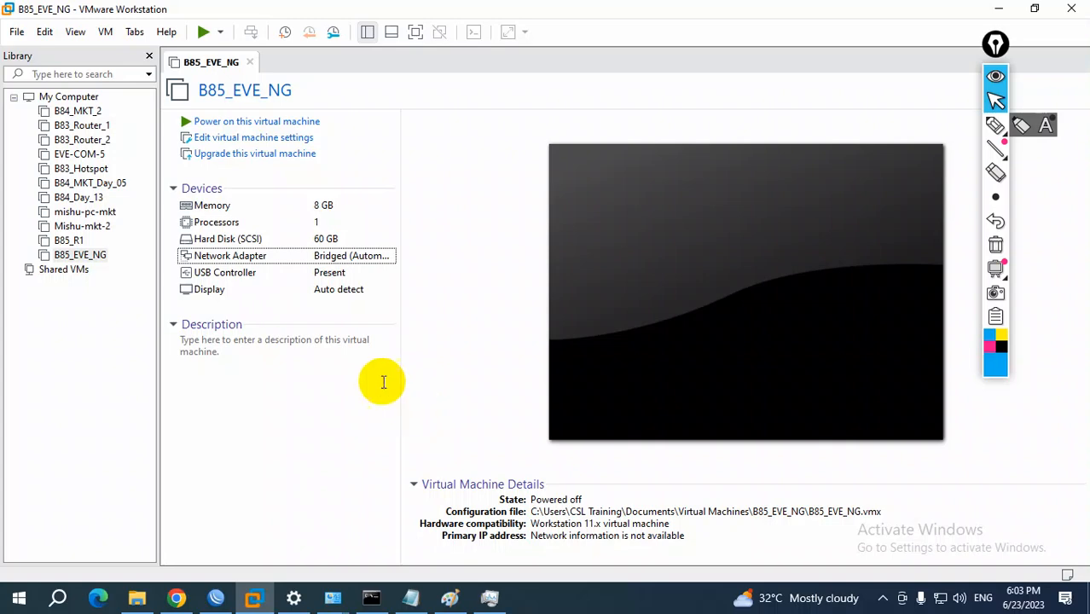
double_click(284, 256)
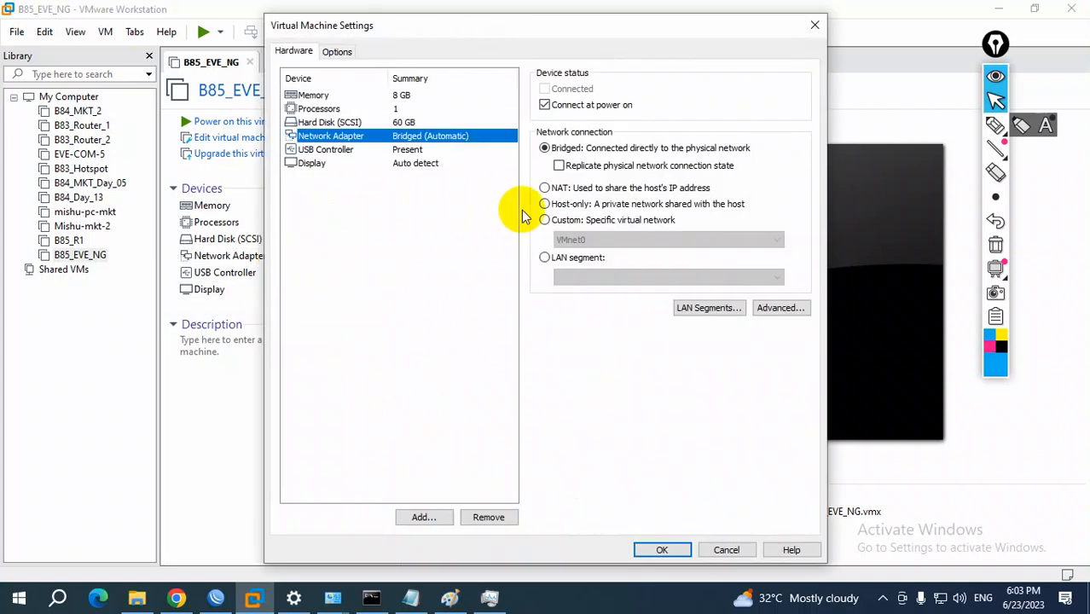
left_click(562, 189)
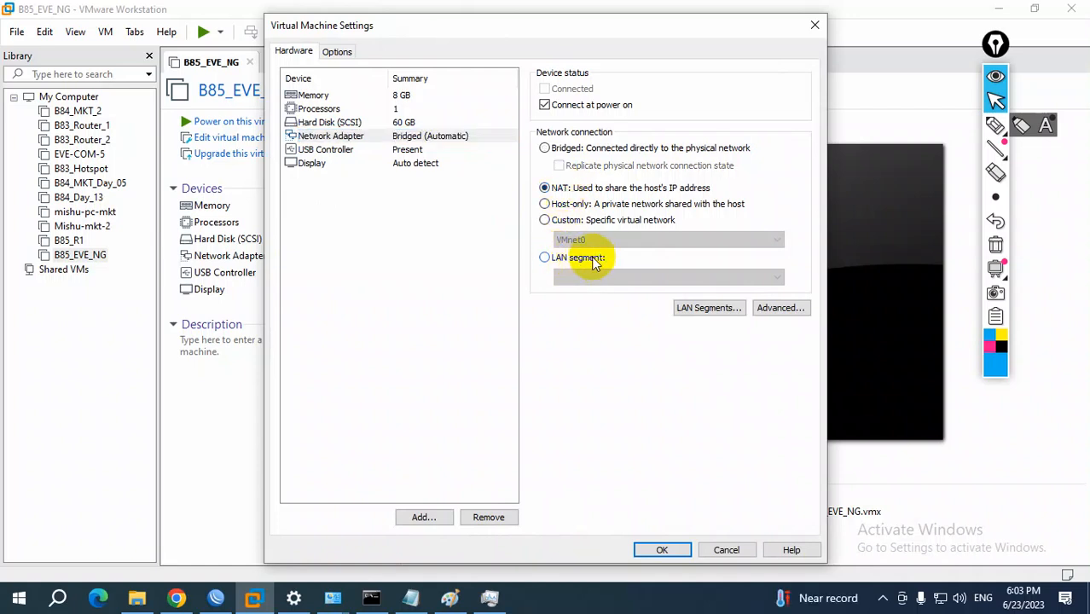
left_click(662, 550)
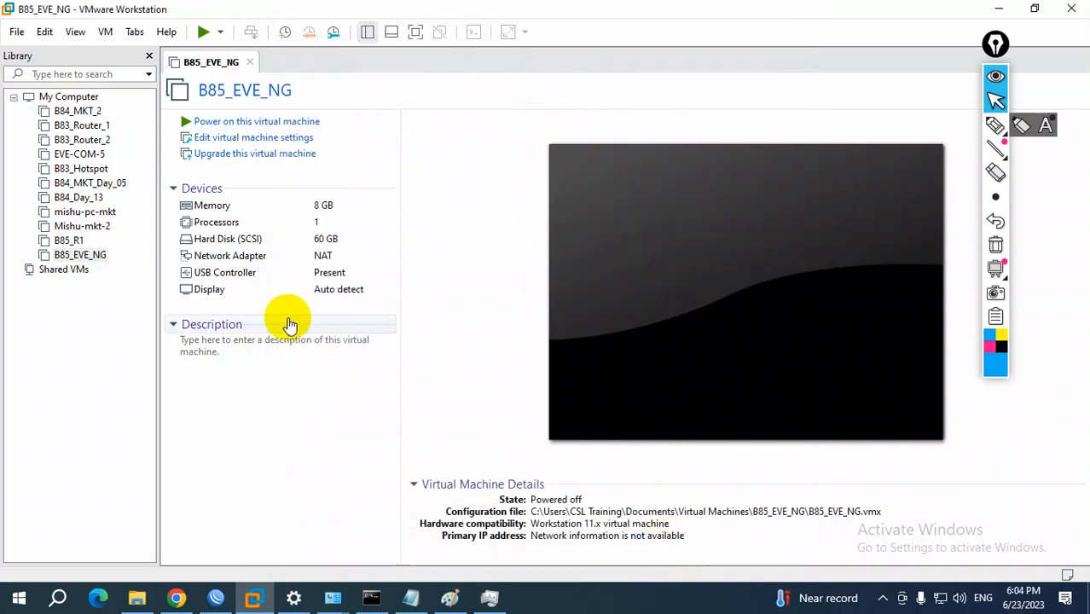
Open the Virtual Network Editor with administrator rights and turn on the local DHCP service for VMnet8
left_click(38, 36)
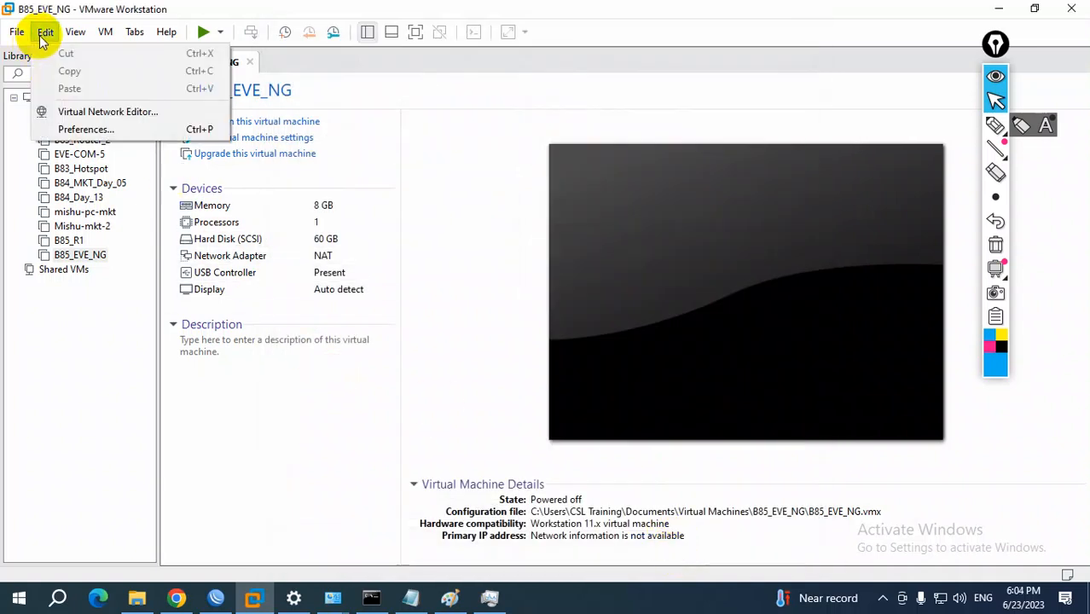
left_click(118, 114)
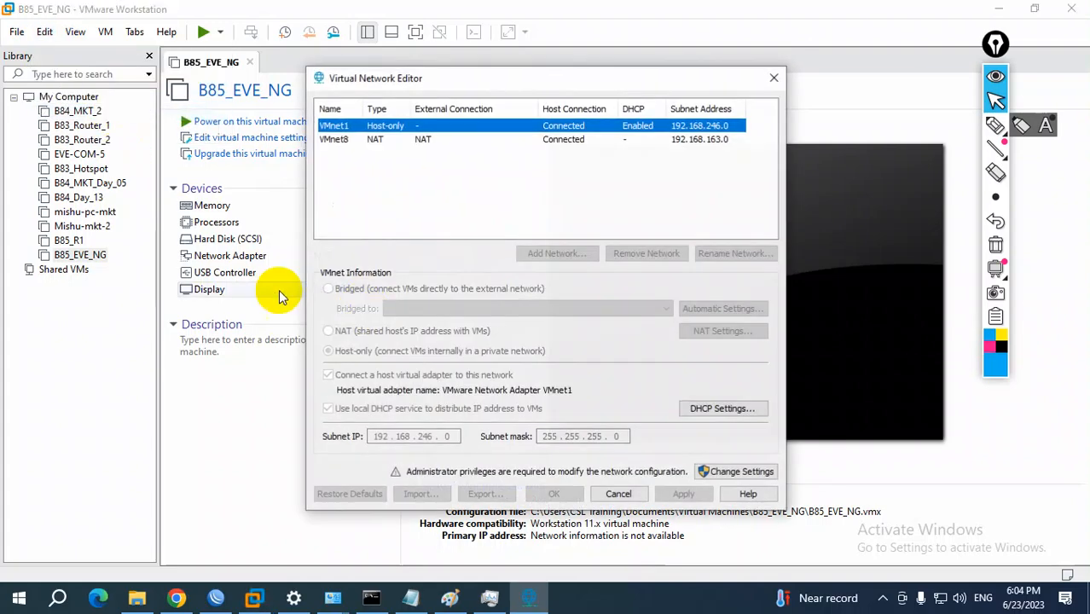
left_click(735, 474)
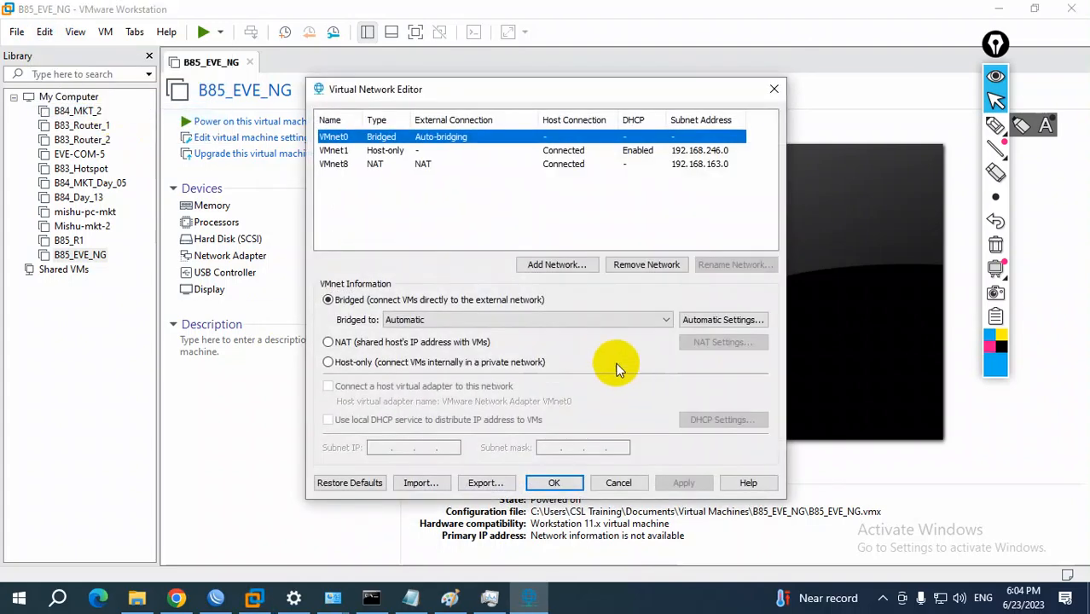
left_click(350, 167)
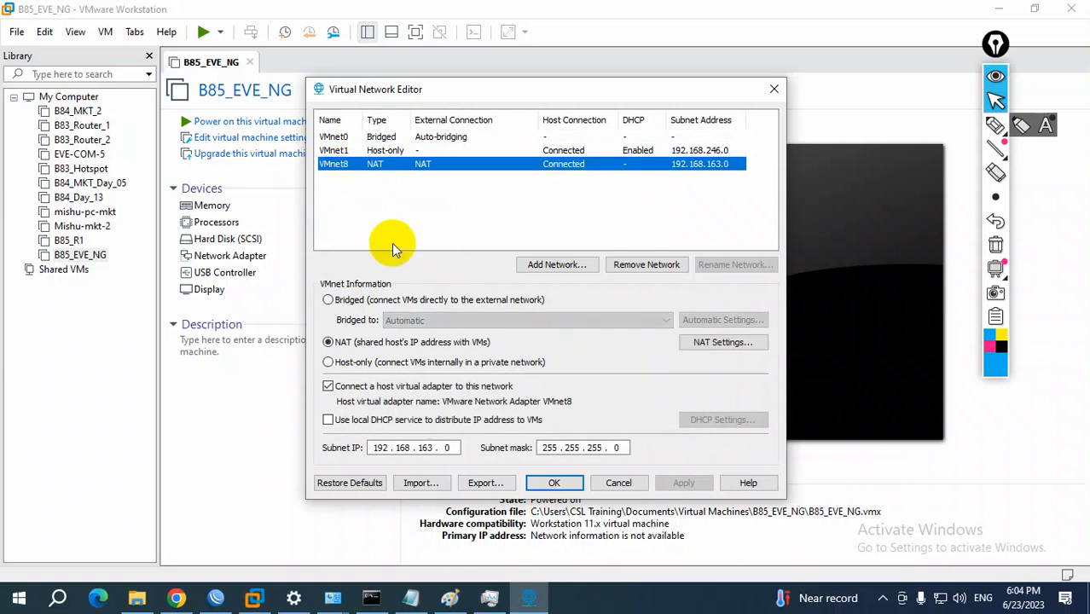
left_click(329, 421)
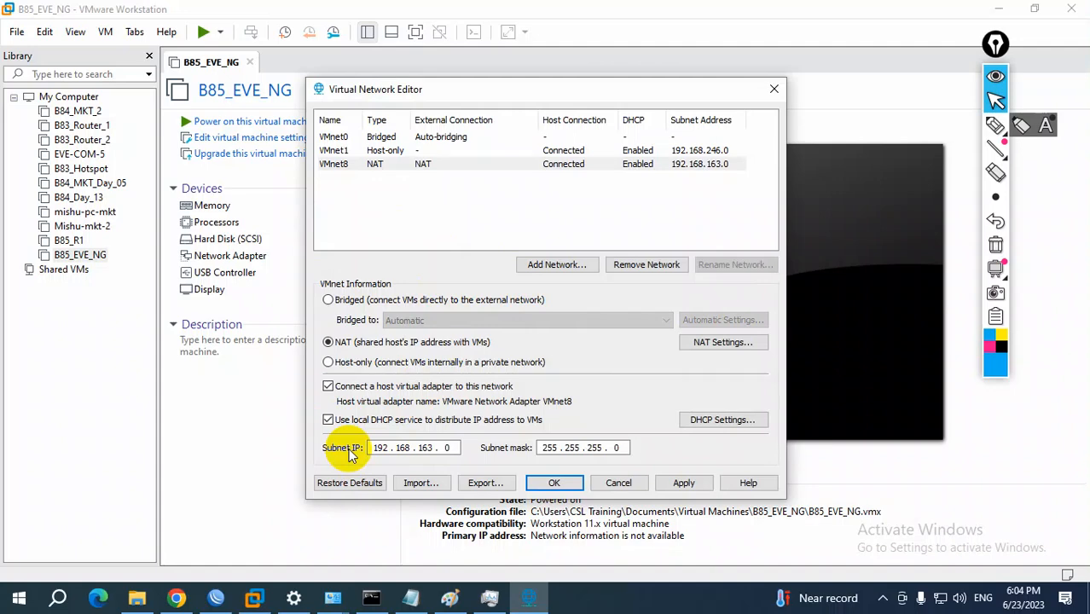
Demonstrate switching VMnet8's local DHCP service off and on, and close the Virtual Network Editor without applying
left_click_drag(504, 92, 693, 140)
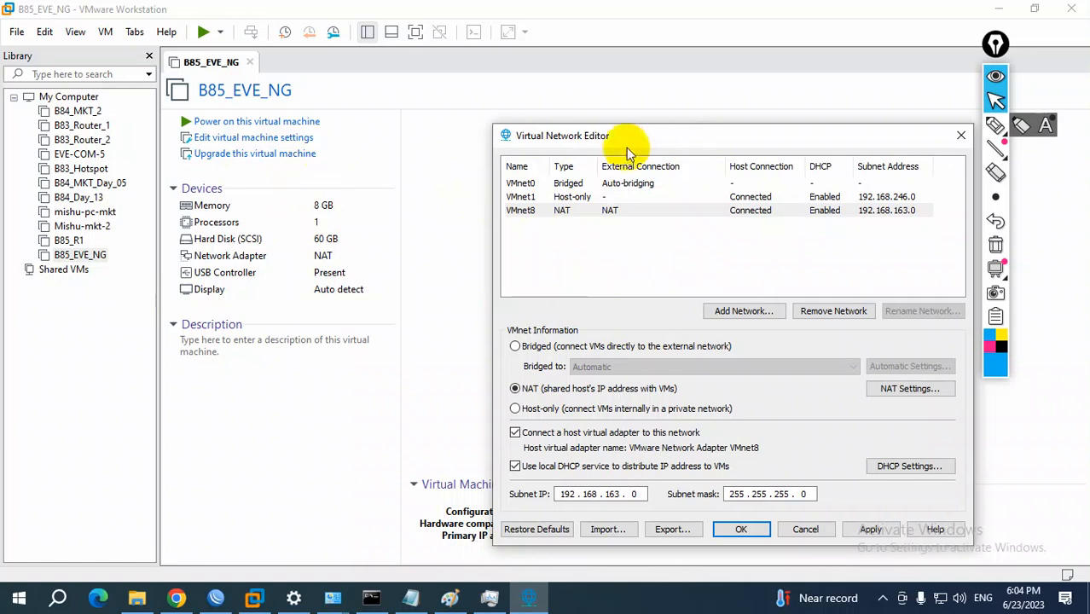
left_click_drag(627, 141, 536, 139)
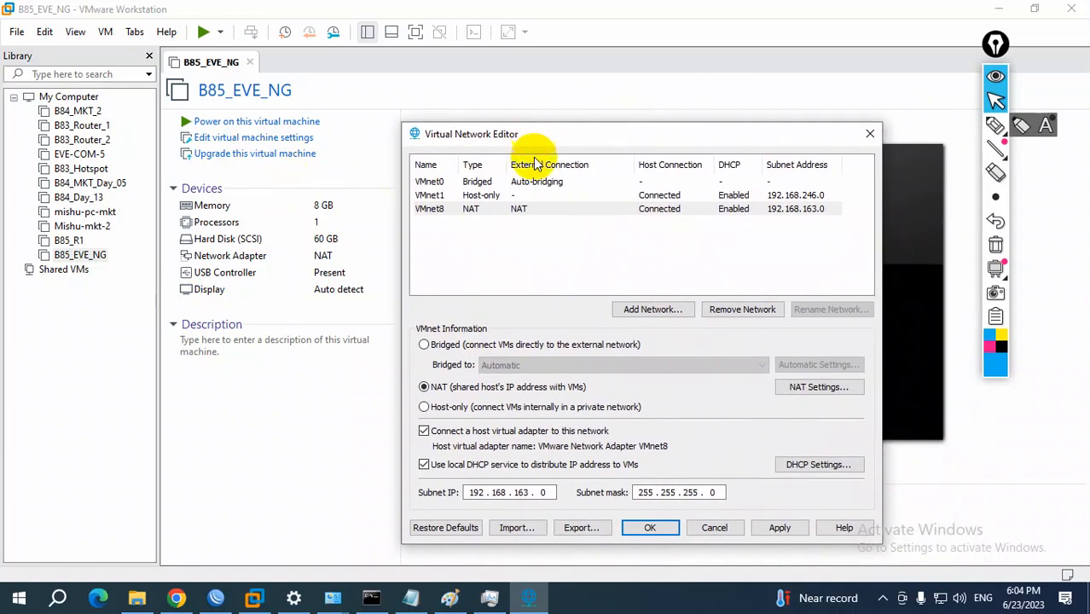
left_click(437, 209)
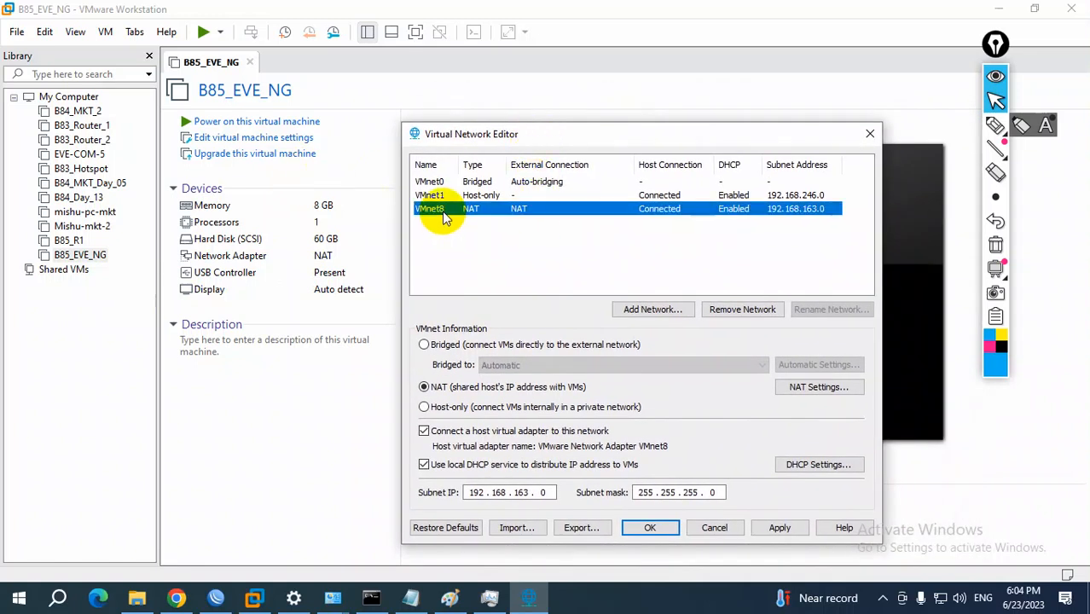
left_click(424, 464)
left_click(423, 464)
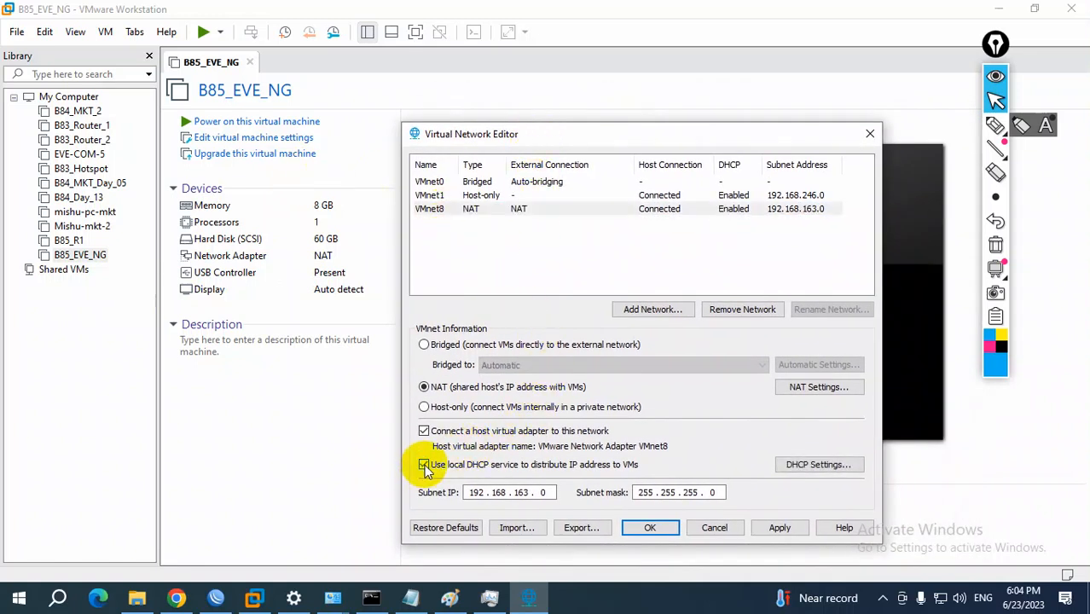
left_click(424, 465)
left_click(424, 465)
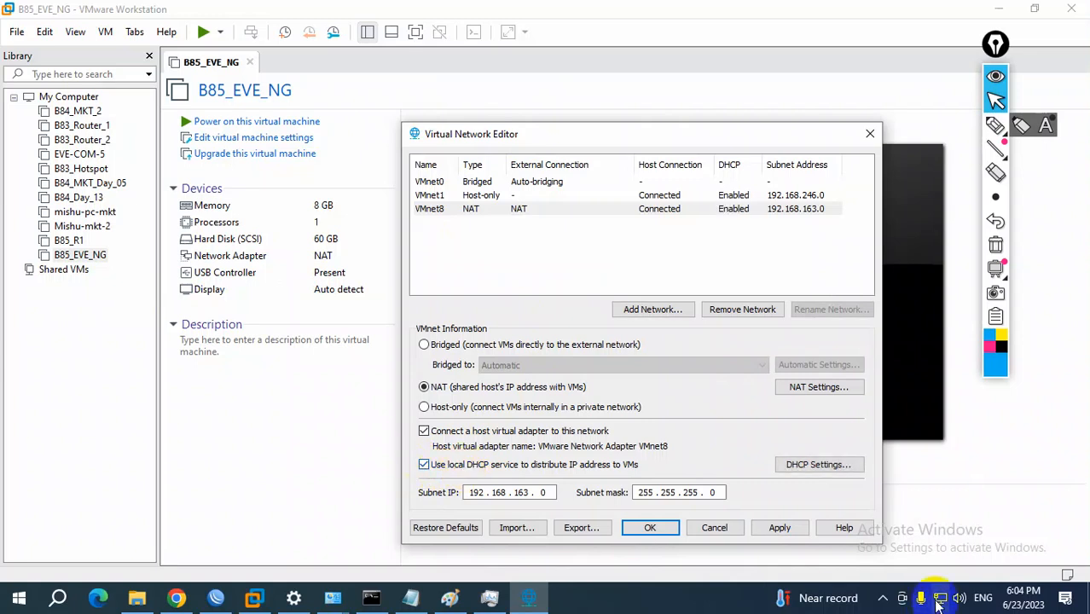
left_click(870, 133)
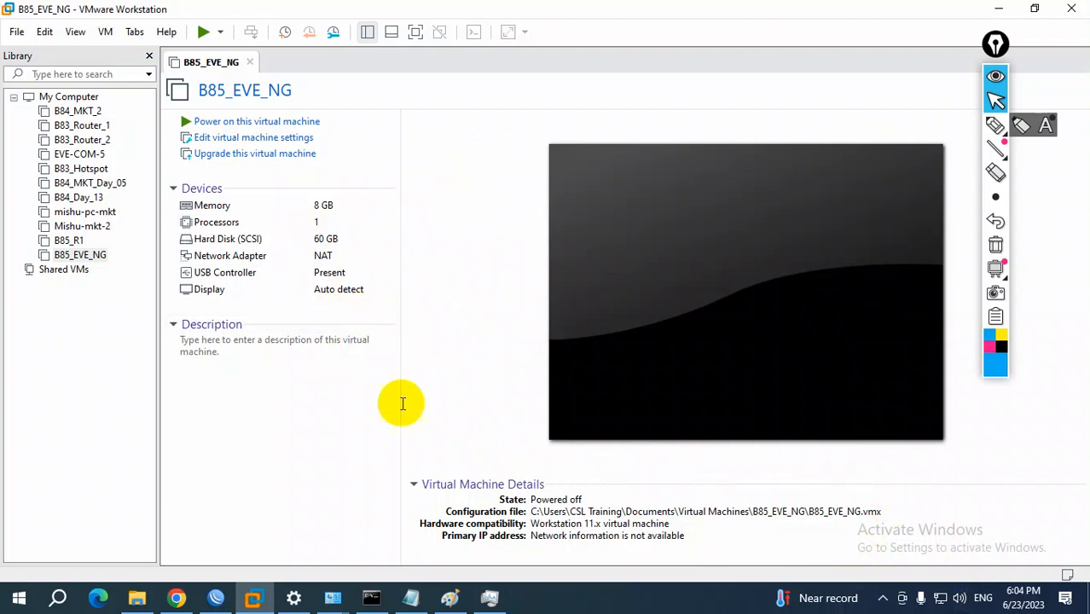
Set the B85_EVE_NG network adapter's connection to Bridged, connected directly to the physical network
double_click(316, 257)
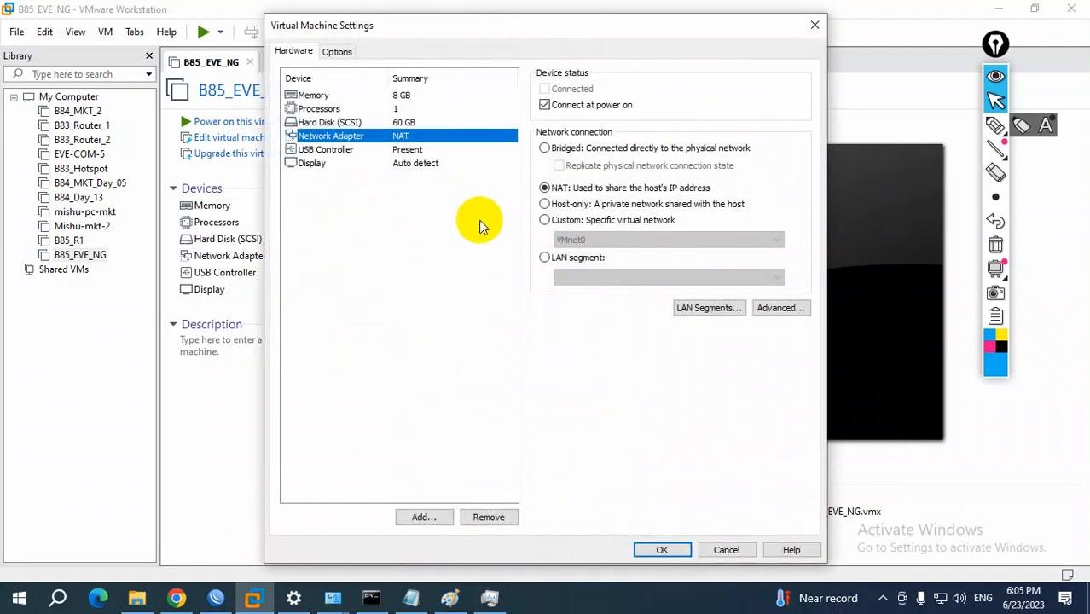
left_click(545, 148)
left_click(667, 551)
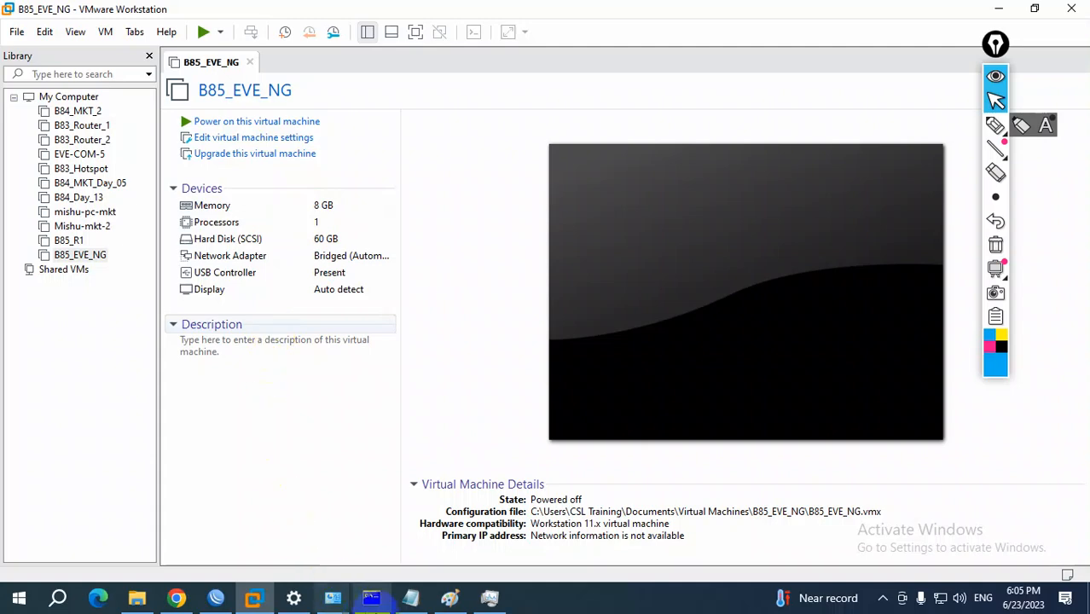
Highlight the basic software configuration wording in item 6 of the setup notes, and power on the B85_EVE_NG virtual machine
left_click(406, 596)
left_click_drag(46, 225, 630, 225)
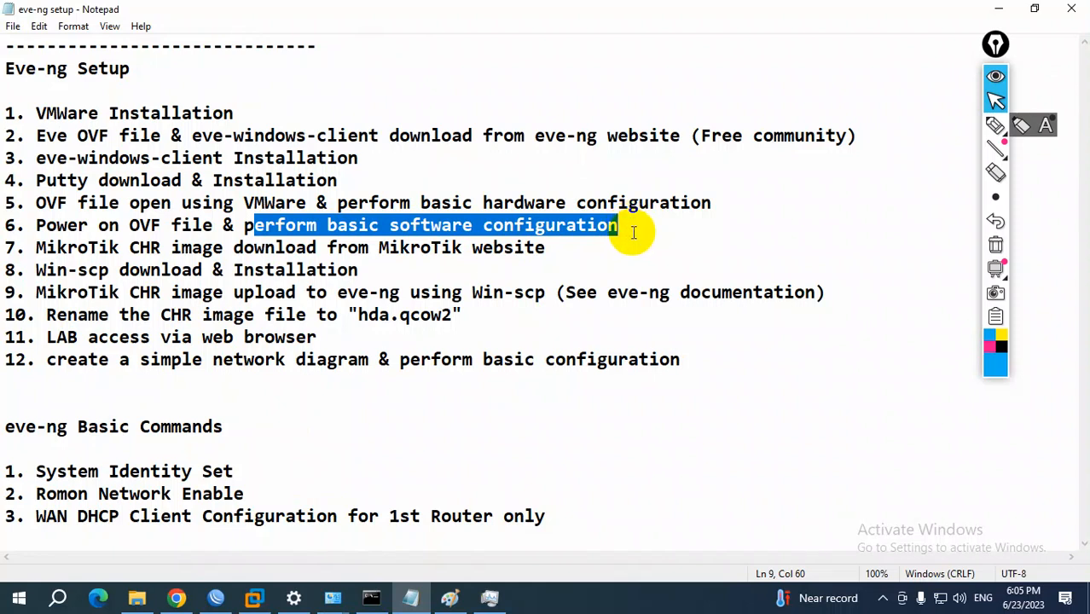
left_click(999, 9)
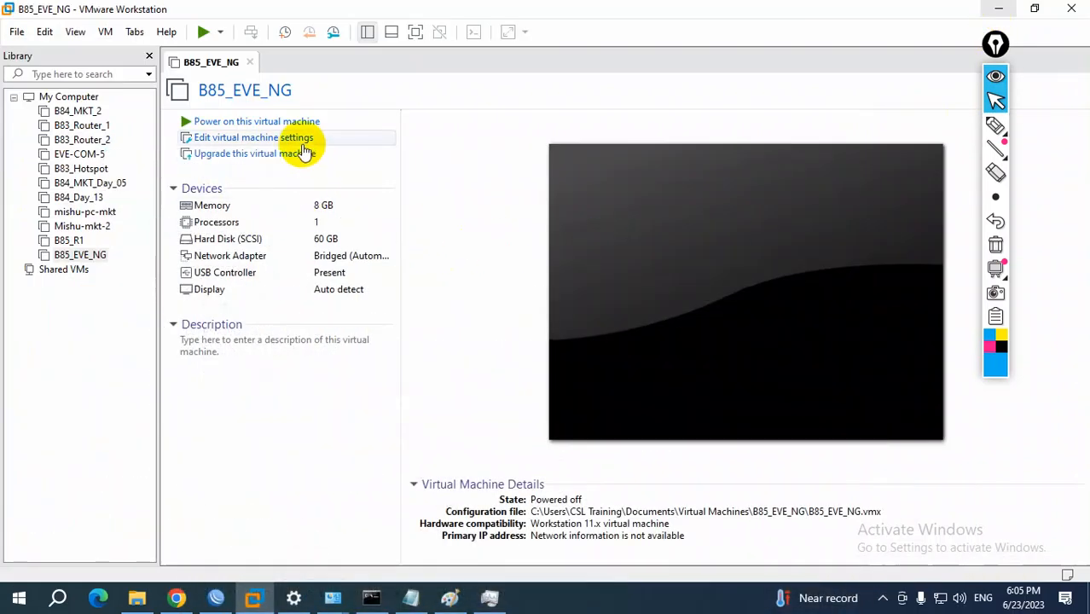
left_click(287, 122)
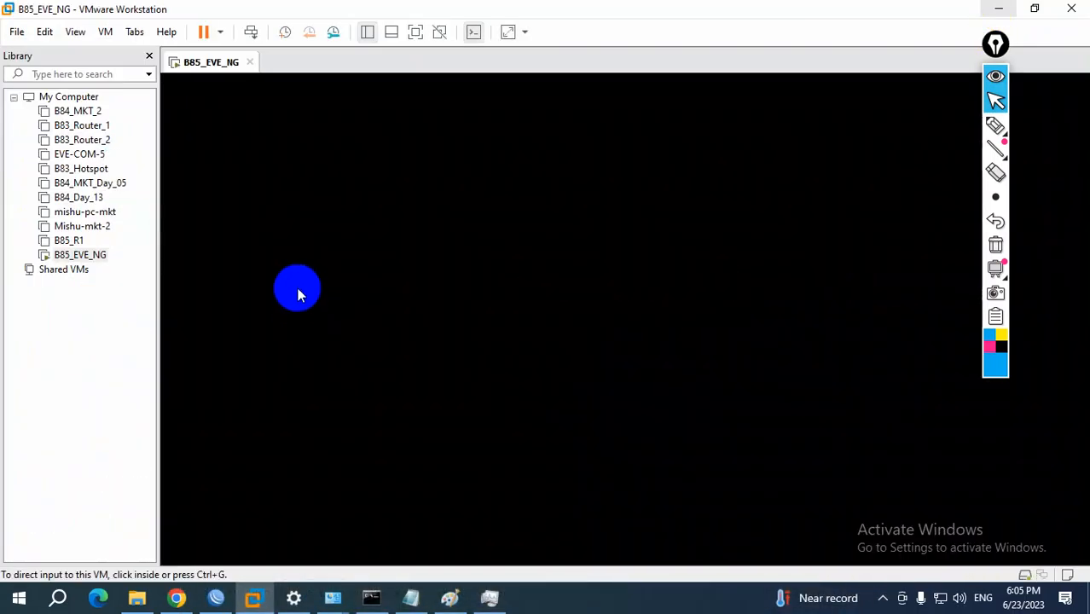
Switch to Chrome and open the Documentation page of the EVE-NG website
left_click_drag(995, 42, 1030, 43)
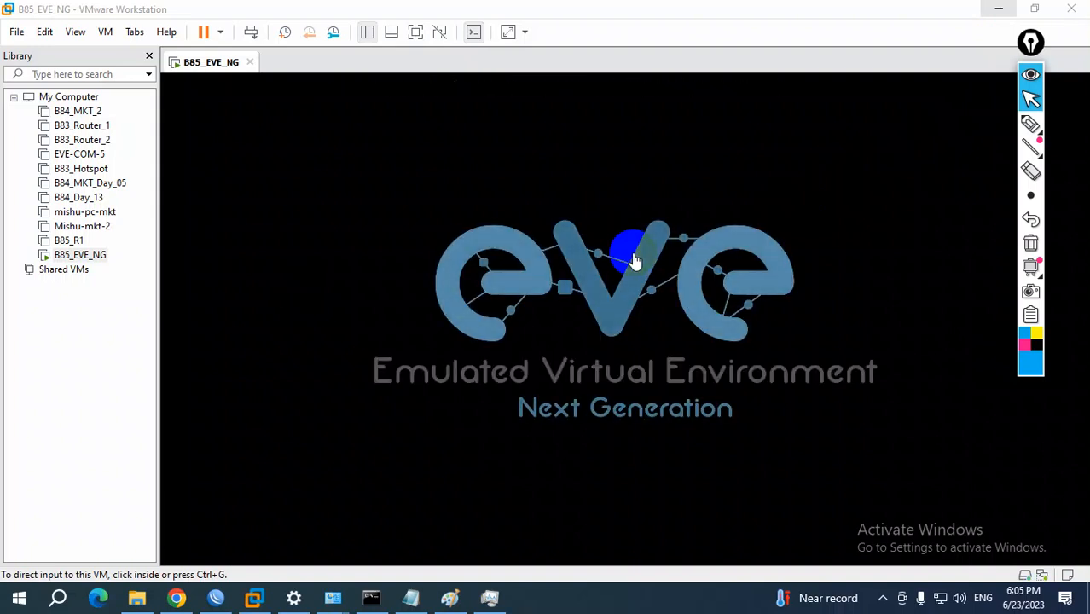
left_click(189, 601)
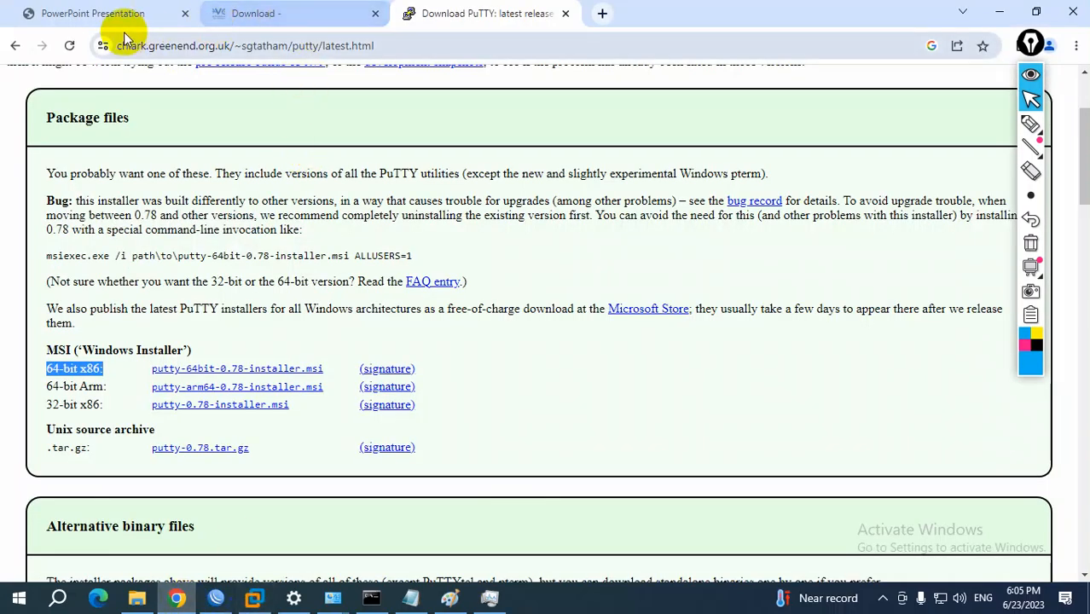
scroll(324, 145, "up", 2)
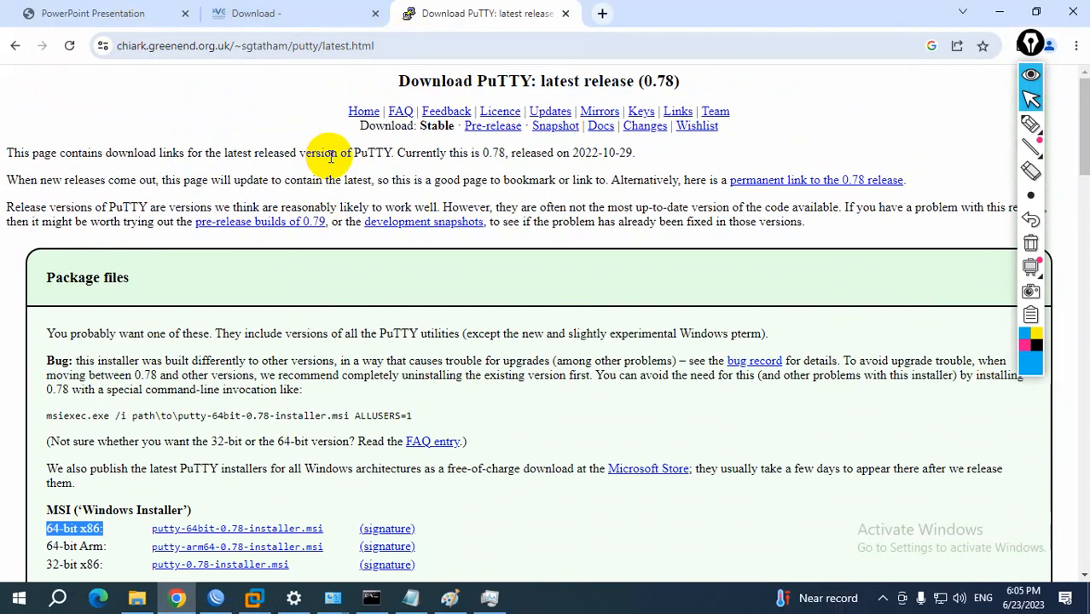
left_click(14, 44)
left_click(278, 17)
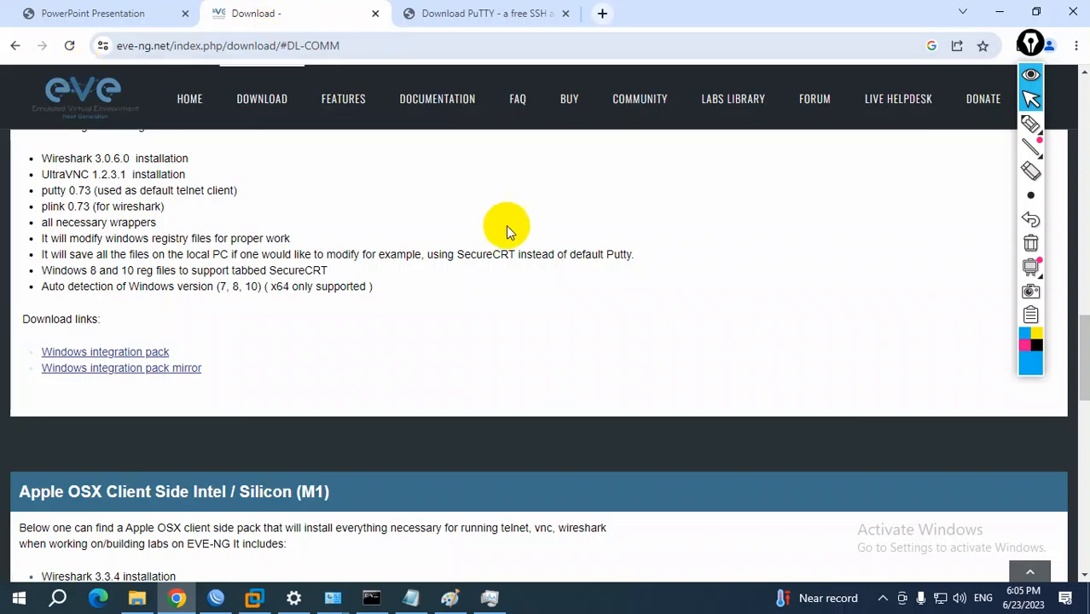
left_click(440, 102)
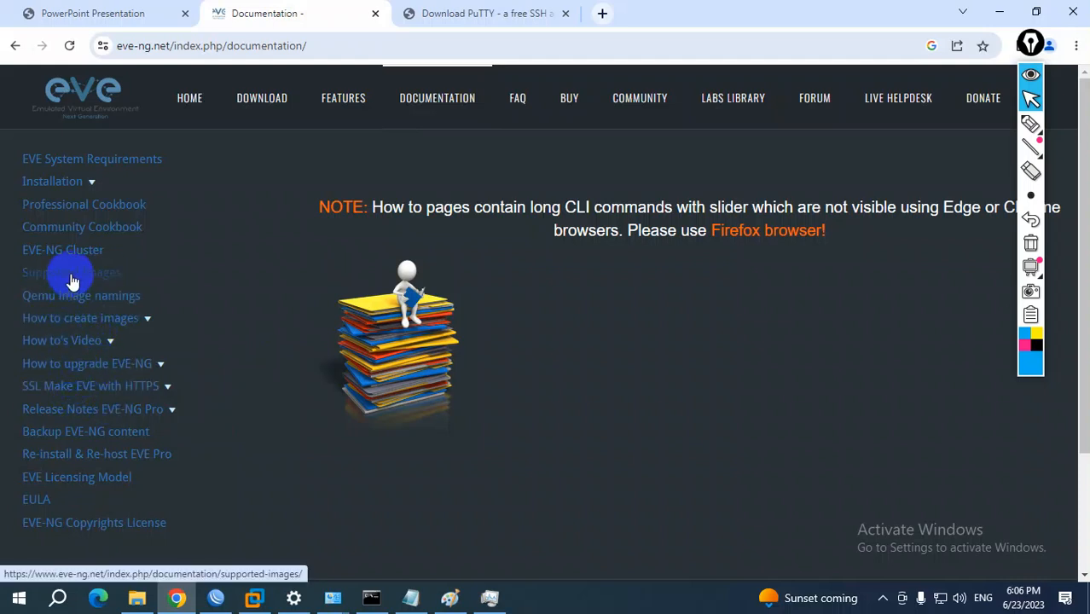
Expand the Installation topics on the Documentation page and look through the list of guides
left_click(92, 183)
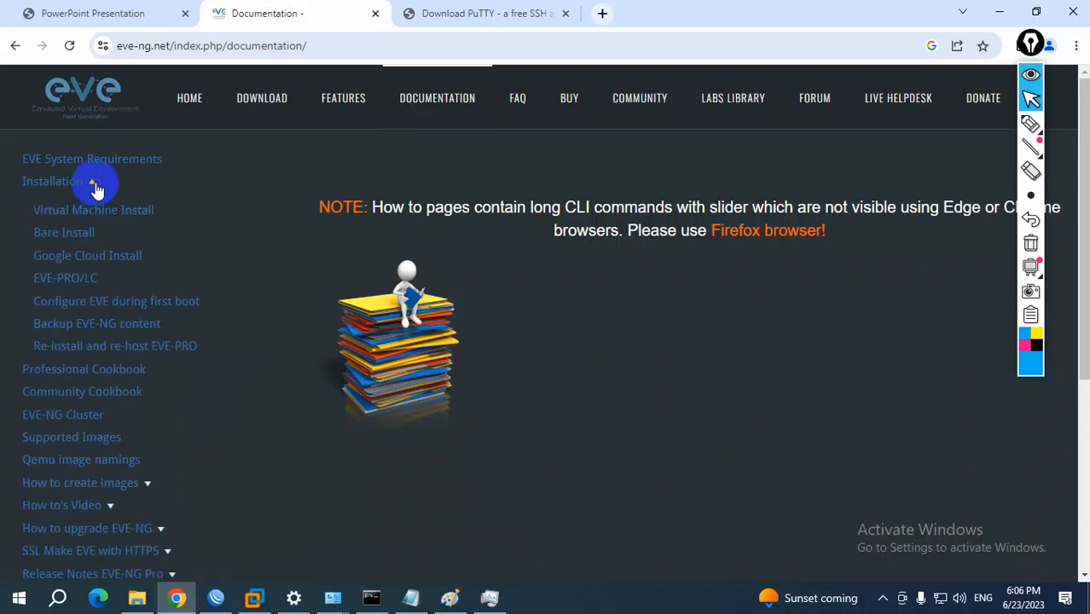
scroll(200, 362, "down", 1)
scroll(213, 365, "up", 1)
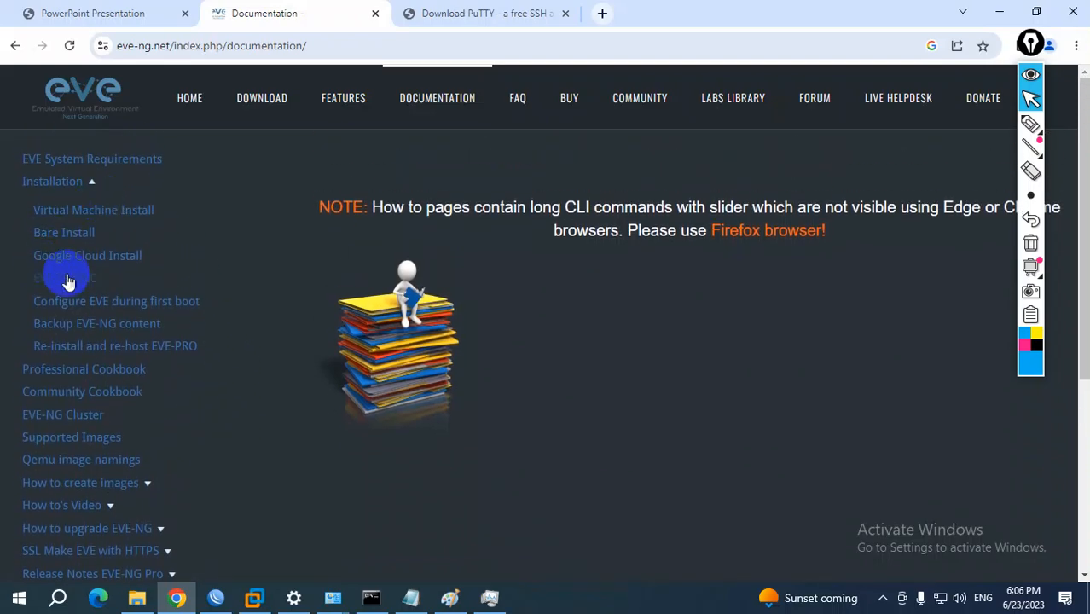
scroll(225, 424, "down", 2)
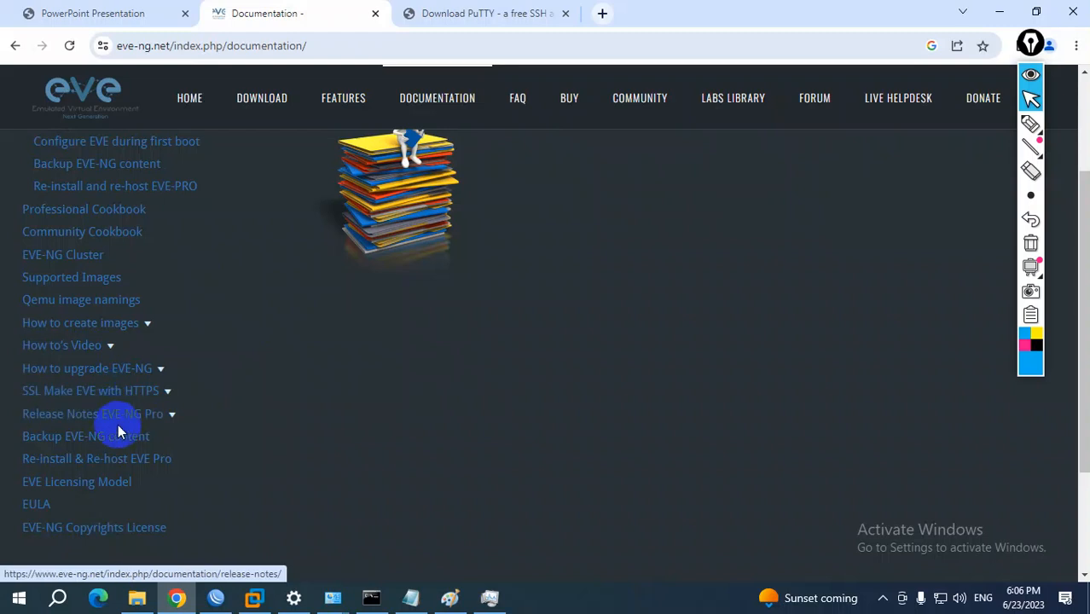
Look through the How to's Video topics, and return to the main Documentation page to review its topic list
left_click(92, 348)
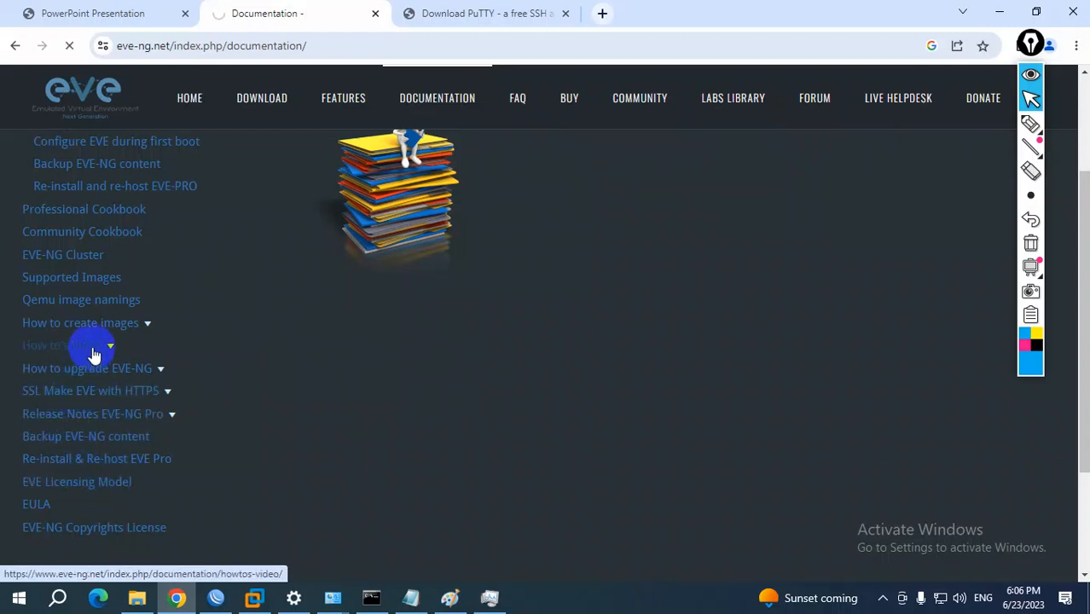
scroll(249, 392, "down", 1)
scroll(250, 397, "down", 4)
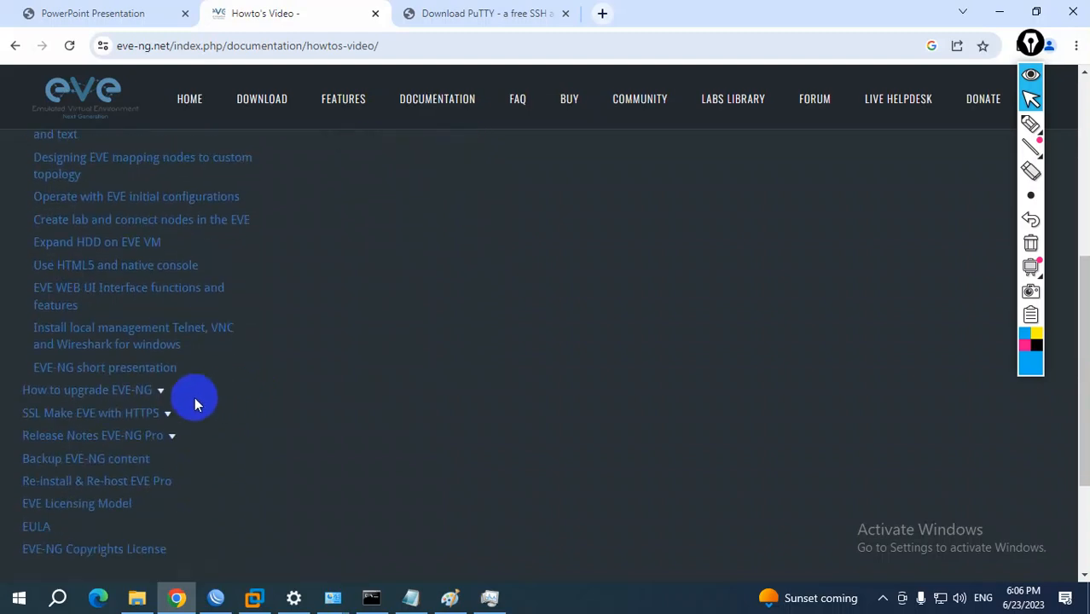
scroll(194, 396, "down", 1)
scroll(195, 397, "up", 1)
scroll(194, 397, "up", 2)
left_click(15, 45)
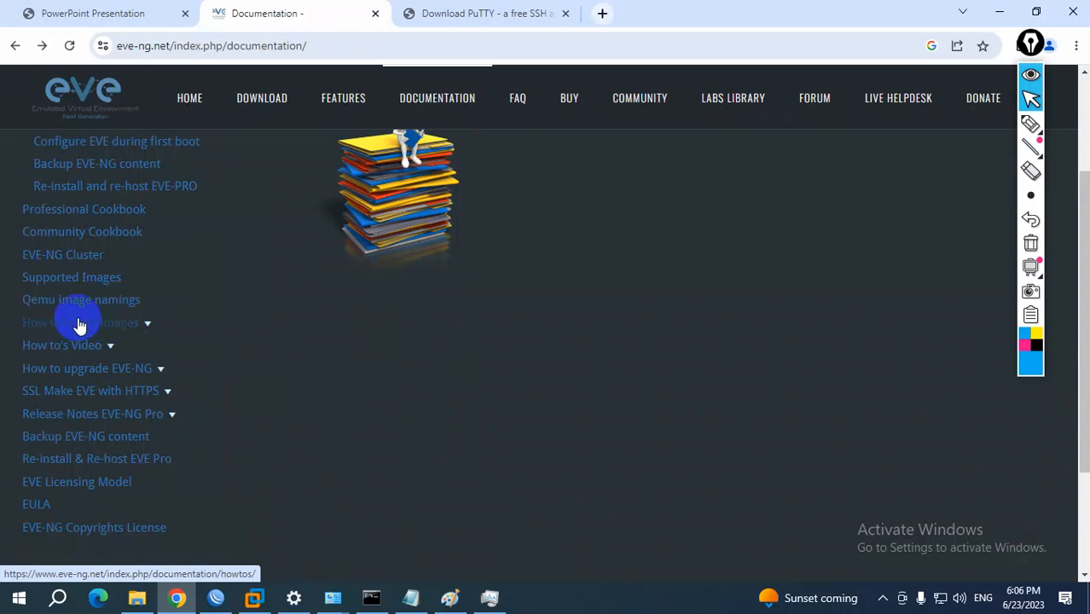
scroll(82, 325, "up", 2)
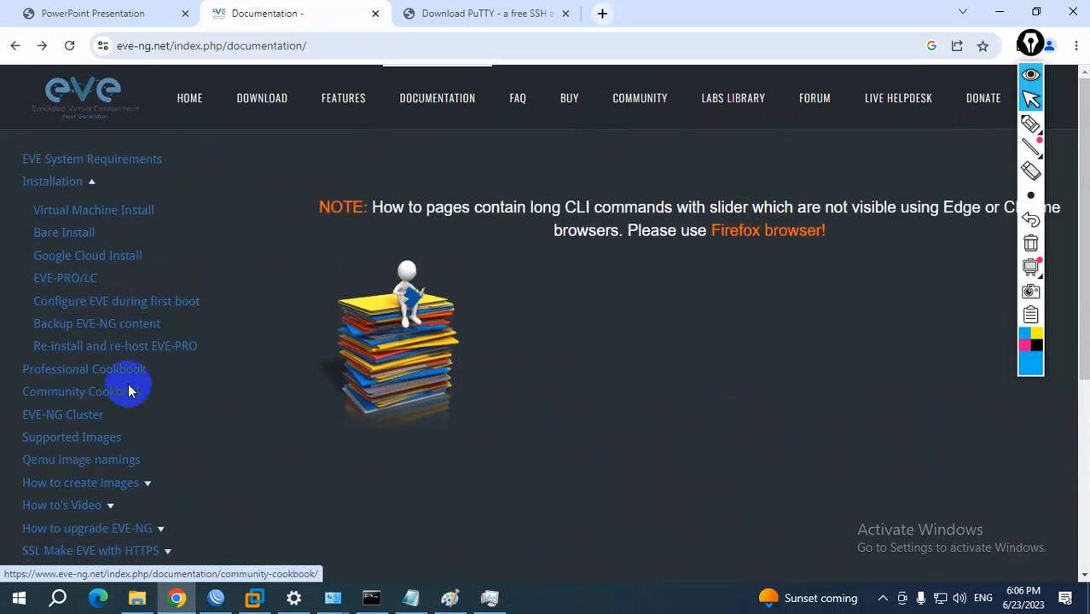
scroll(273, 424, "down", 3)
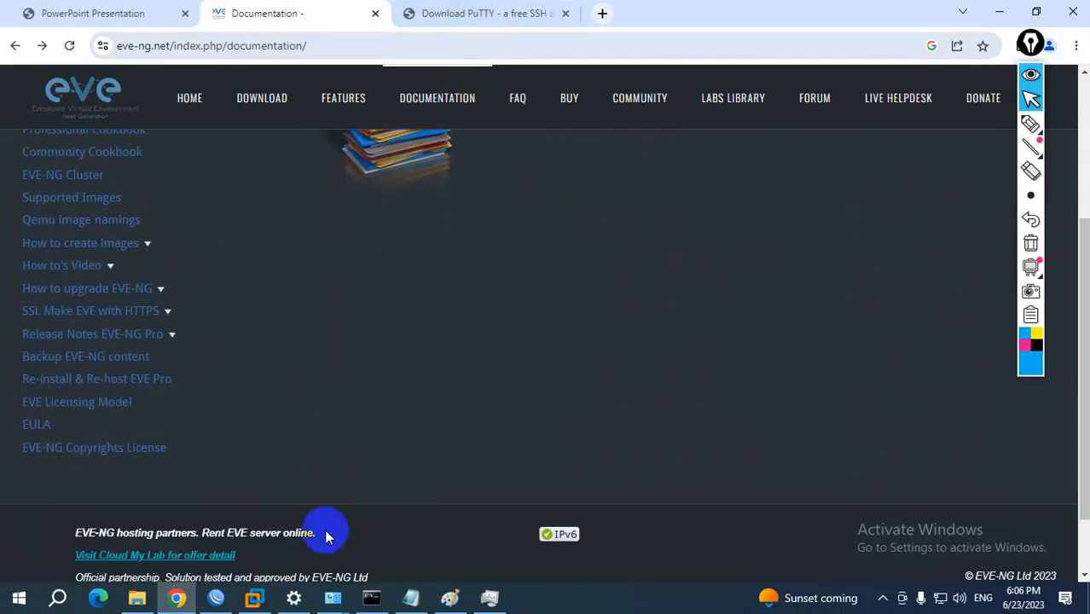
Switch to VMware Workstation and log in to the B85_EVE_NG console as root with the root password
left_click(253, 597)
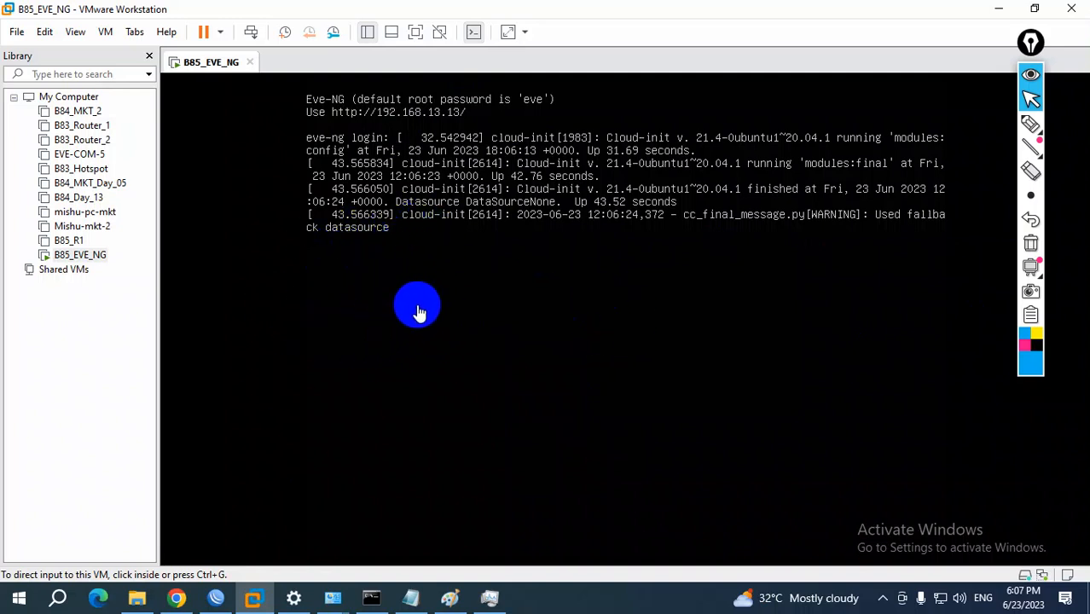
left_click(472, 305)
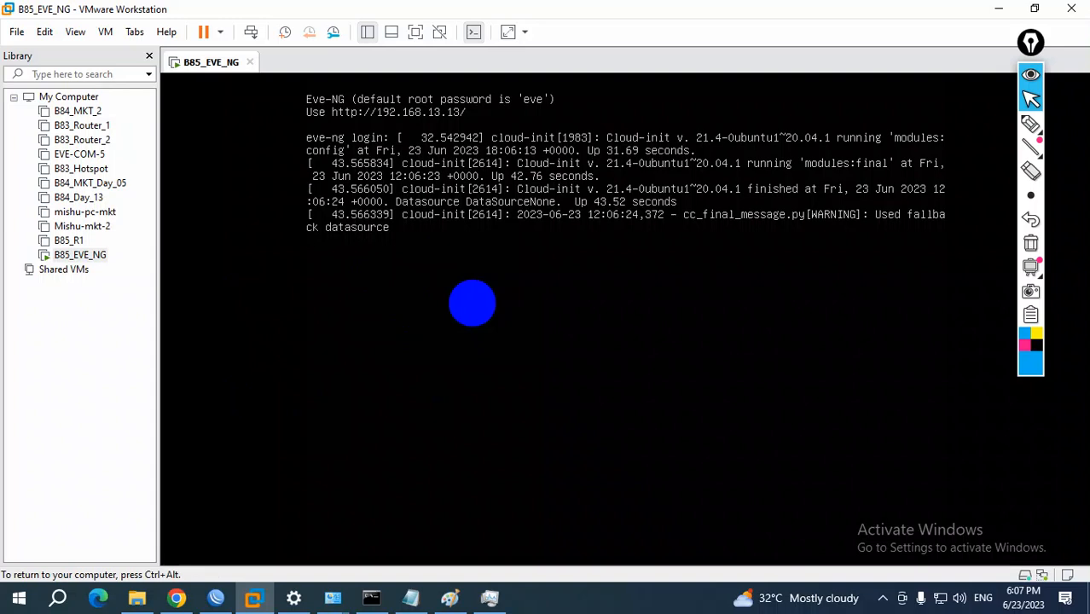
key("Return")
type("root")
key("Return")
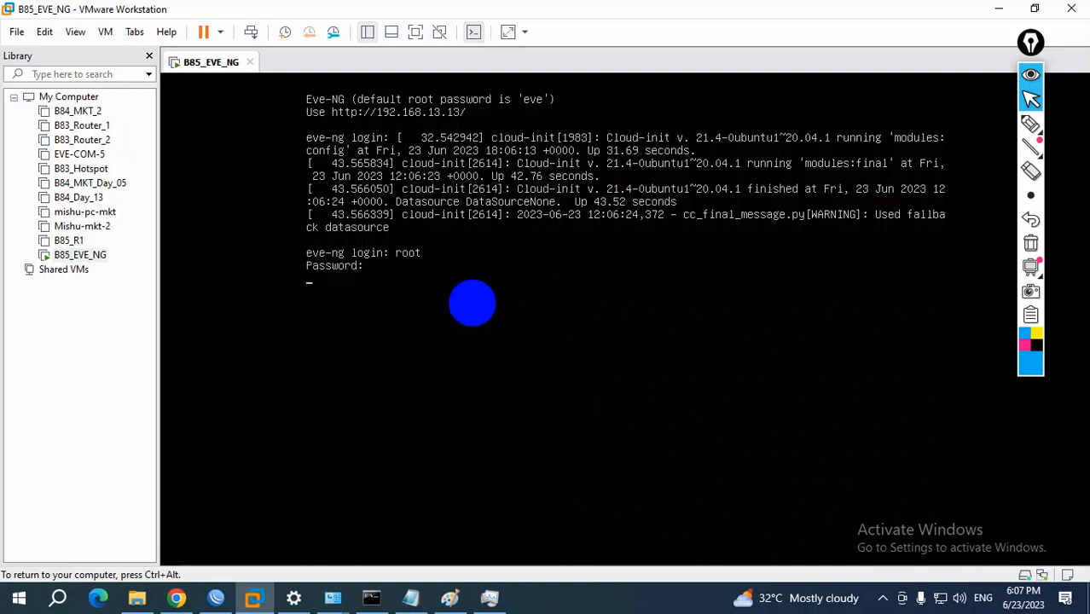
key("Return")
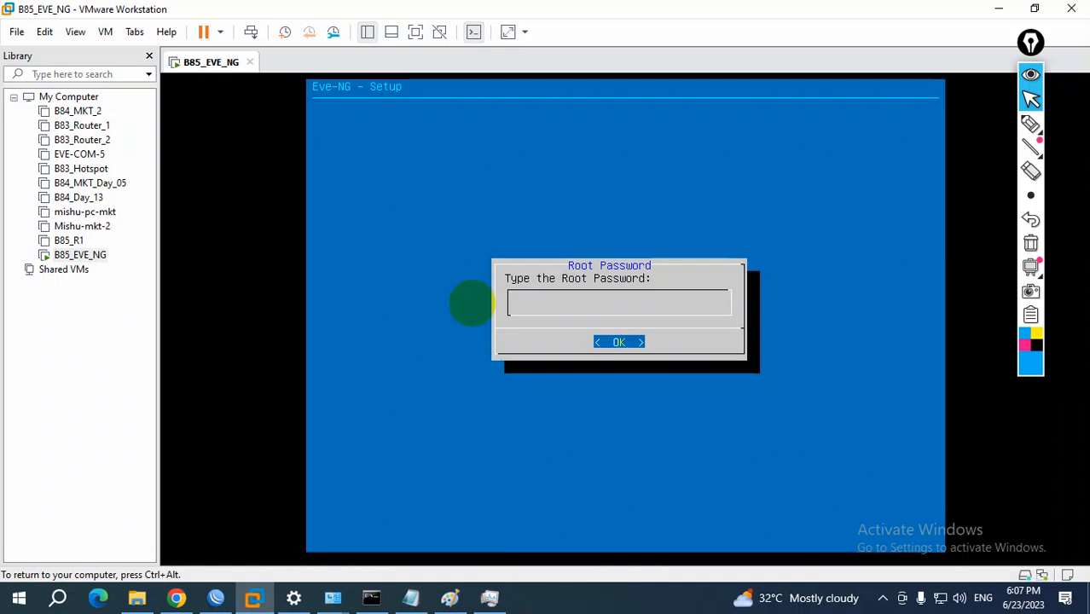
Enter and repeat the root password in the EVE-NG setup, and accept hostname eve-ng and DNS domain name example.com
key("Return")
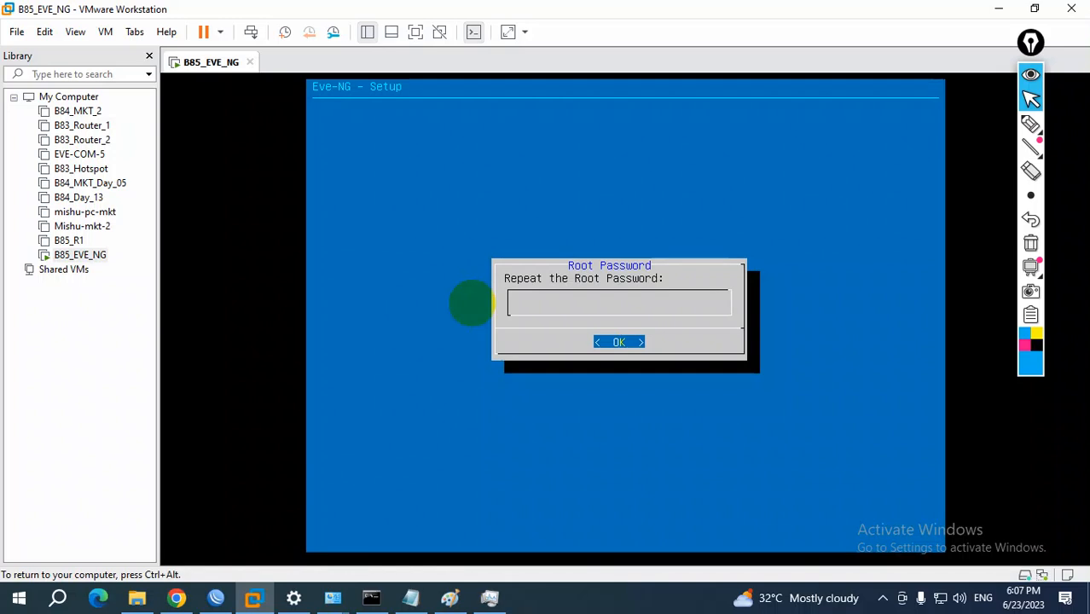
key("Return")
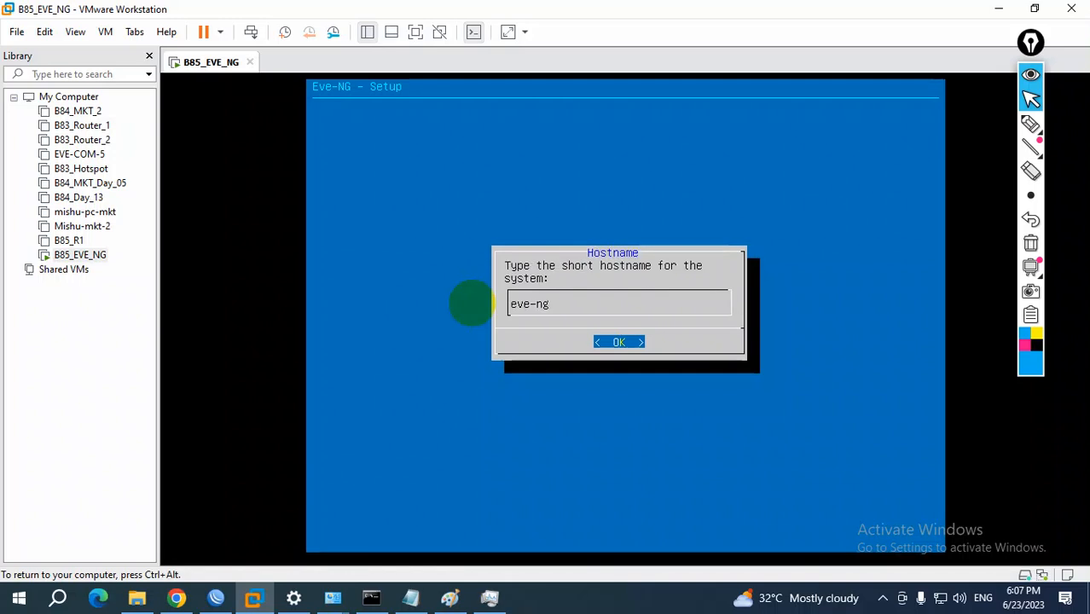
key("Return")
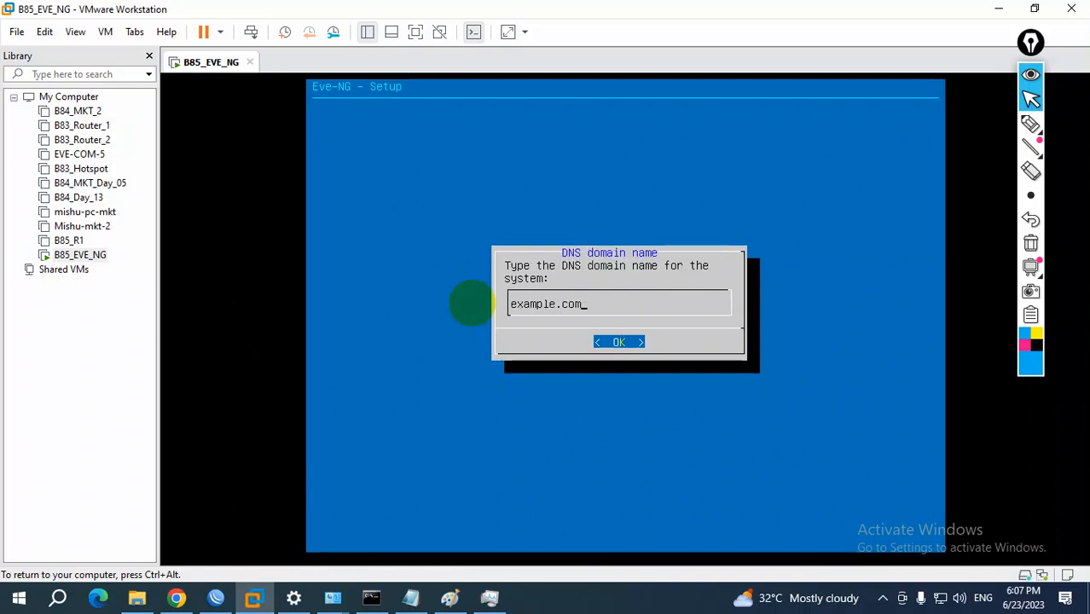
key("Return")
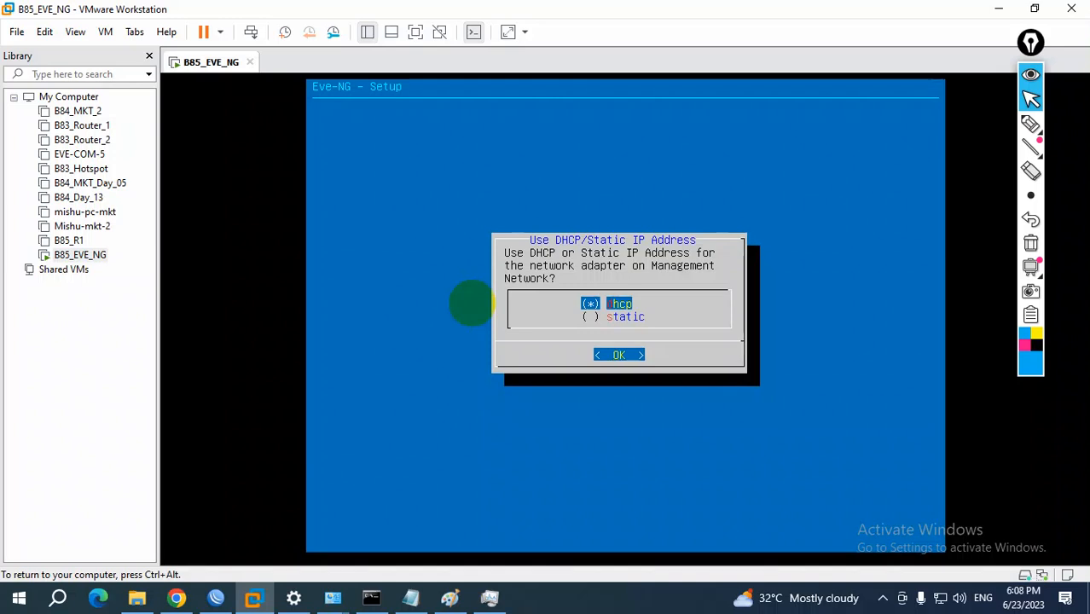
Choose DHCP for the management network, leave the NTP server empty, and select direct connection for Internet access
key("Return")
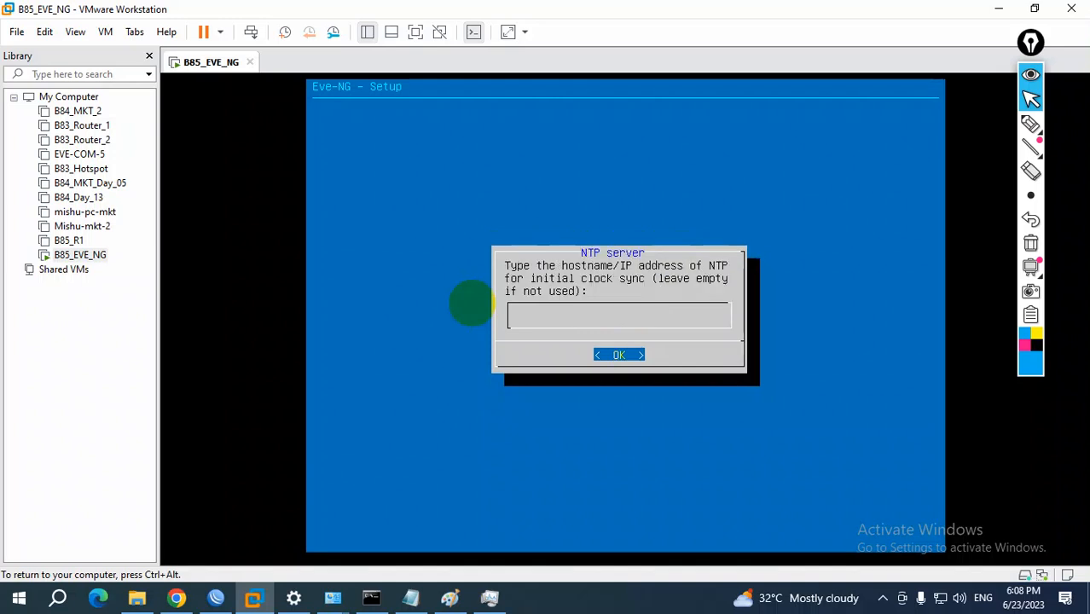
key("Return")
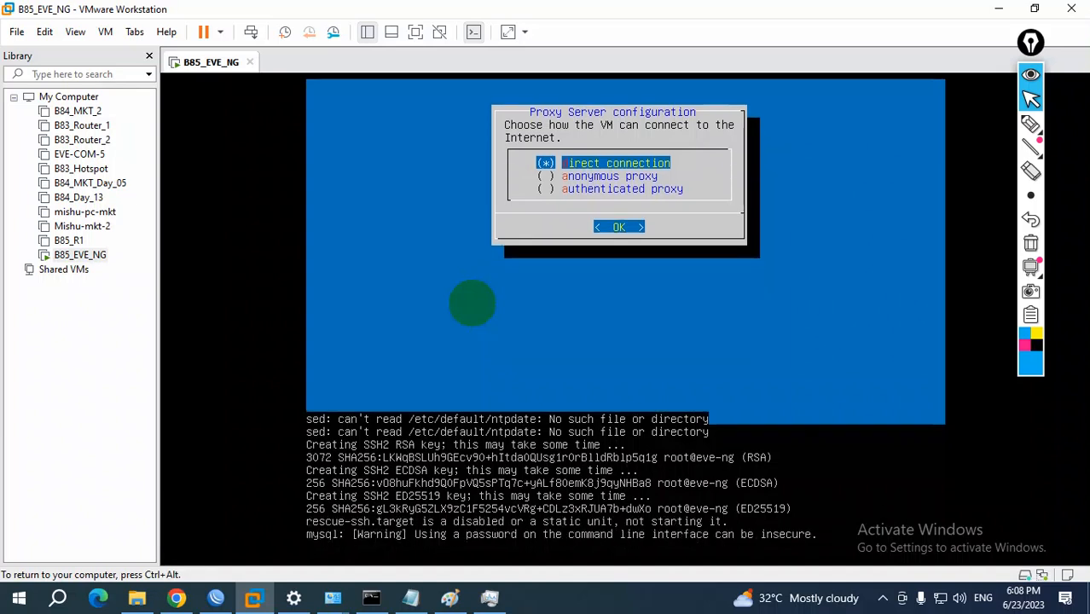
key("Return")
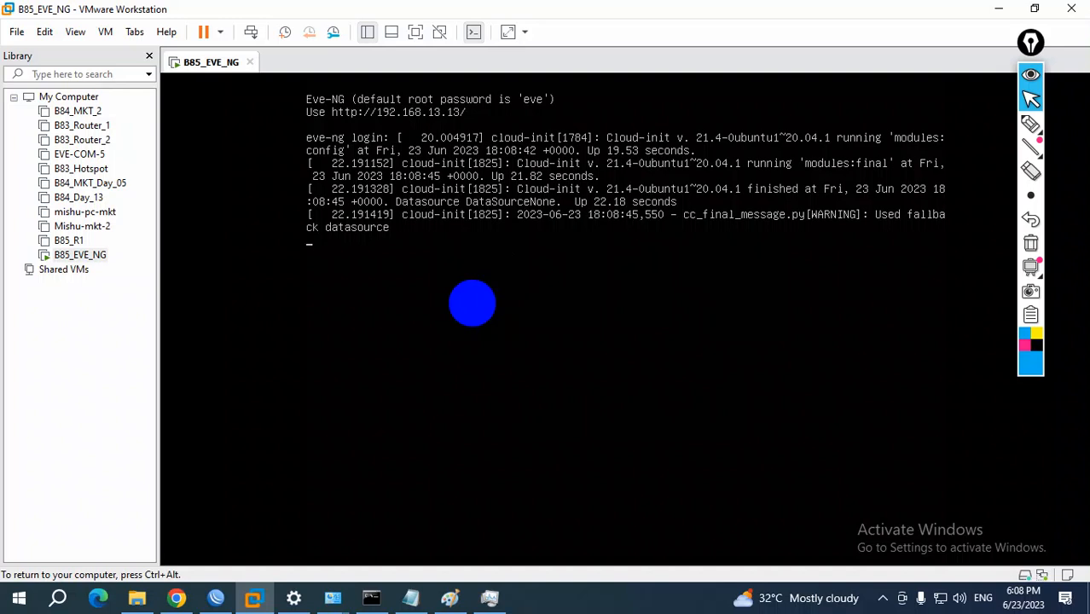
Log in to the restarted EVE-NG console as root with the root password
key("Return")
type("roo")
key("Return")
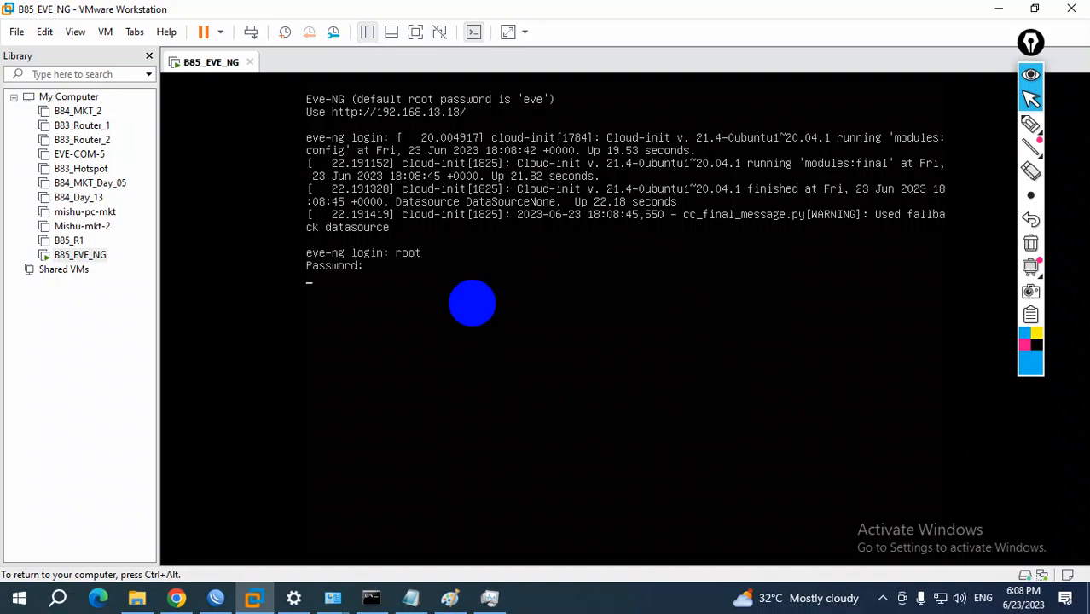
key("Return")
key("Return")
key("Return")
key("Return")
key("Return")
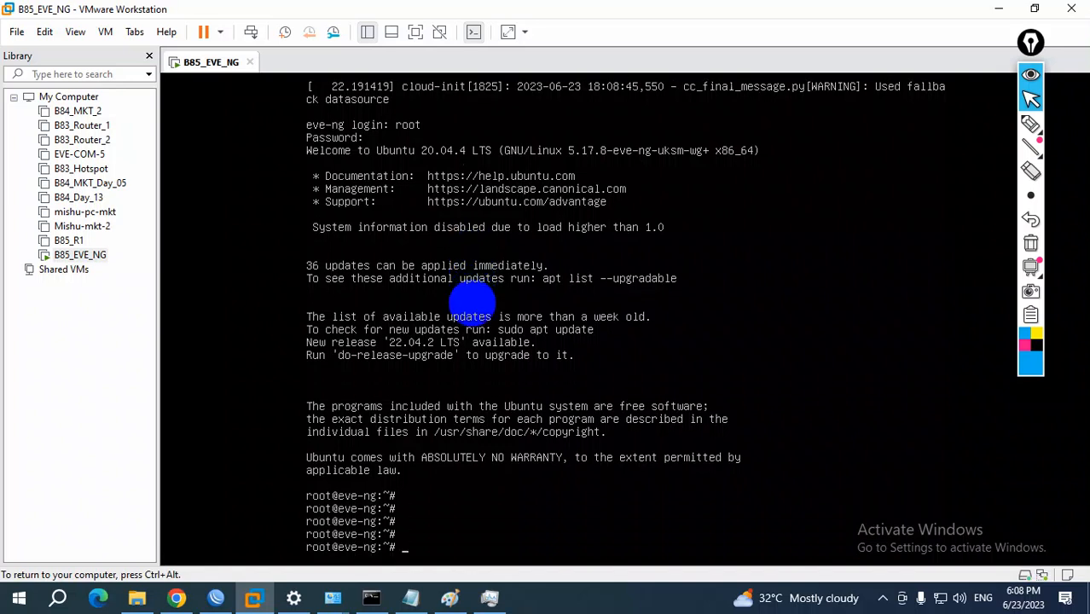
Test the virtual machine's Internet connection by pinging google.com, and stop the ping
type("ping google.com")
key("Return")
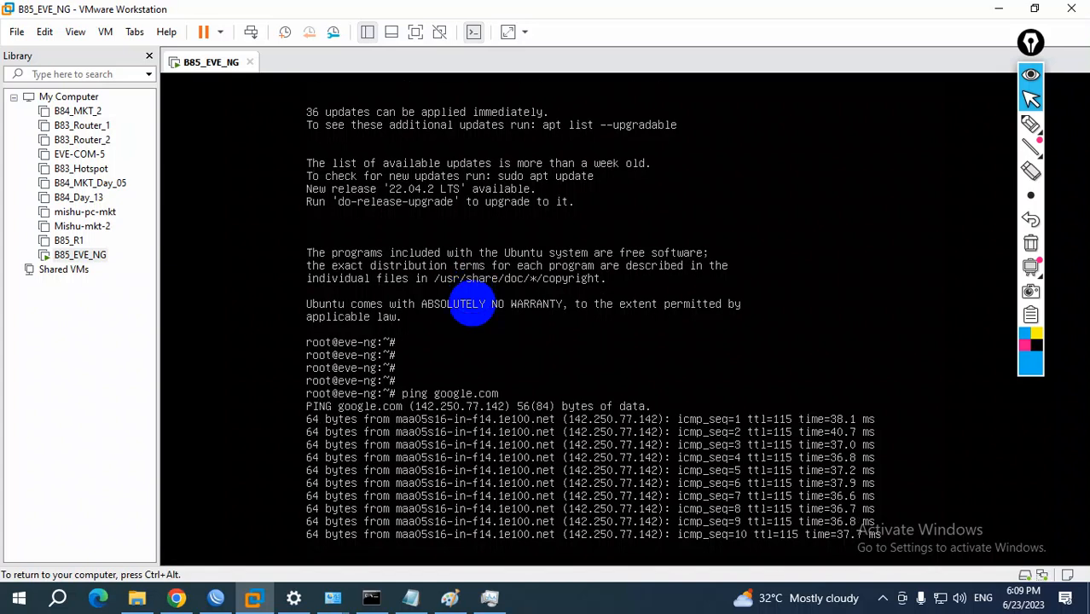
key("ctrl+c")
key("ctrl+c")
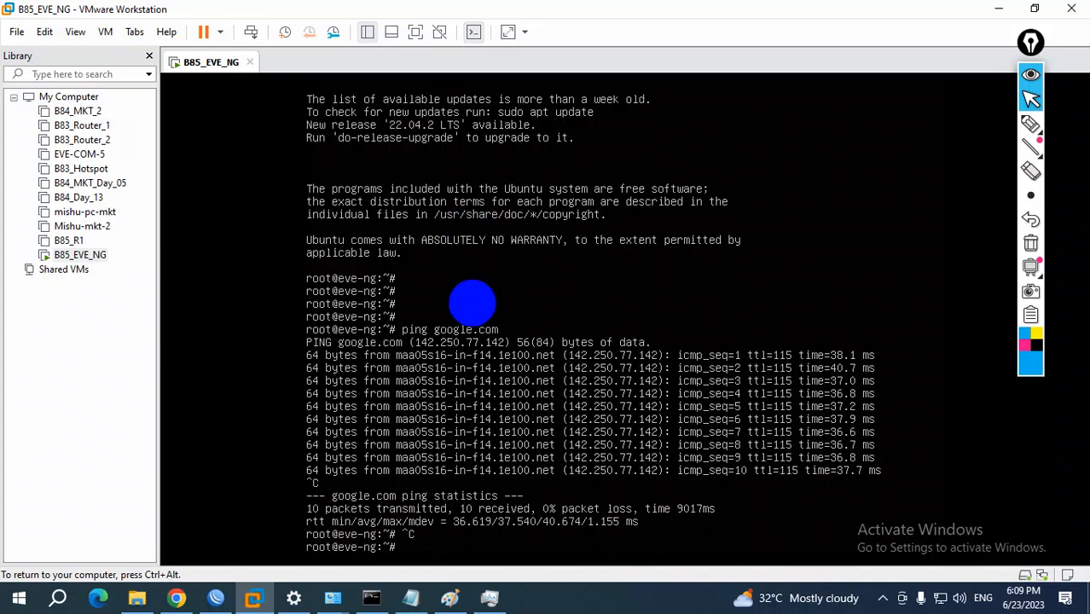
Exit the root session and release keyboard and mouse control from the virtual machine
type("exit")
key("Return")
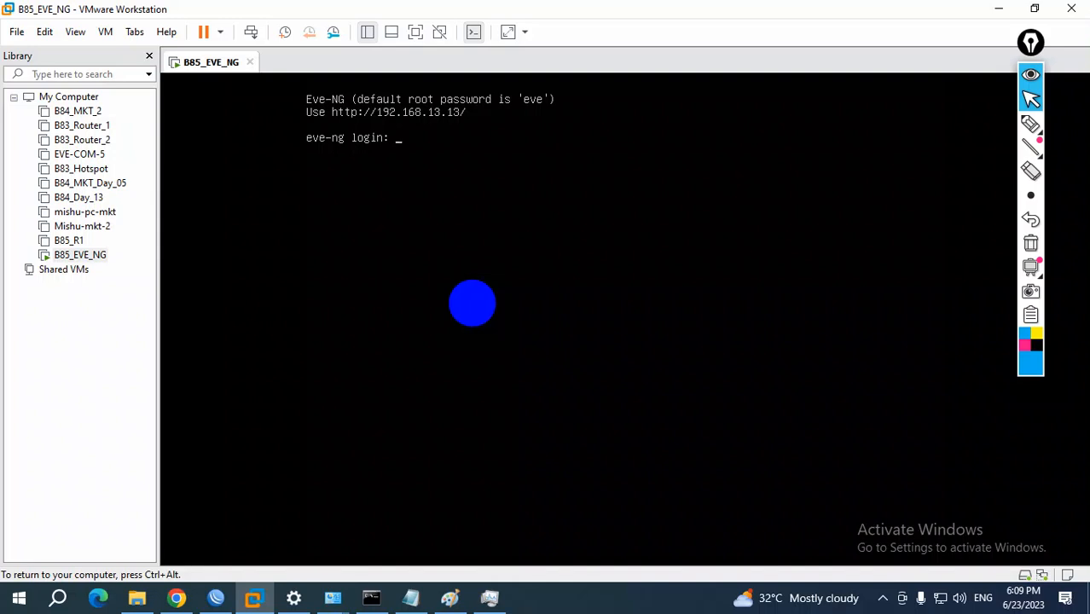
key("ctrl+alt")
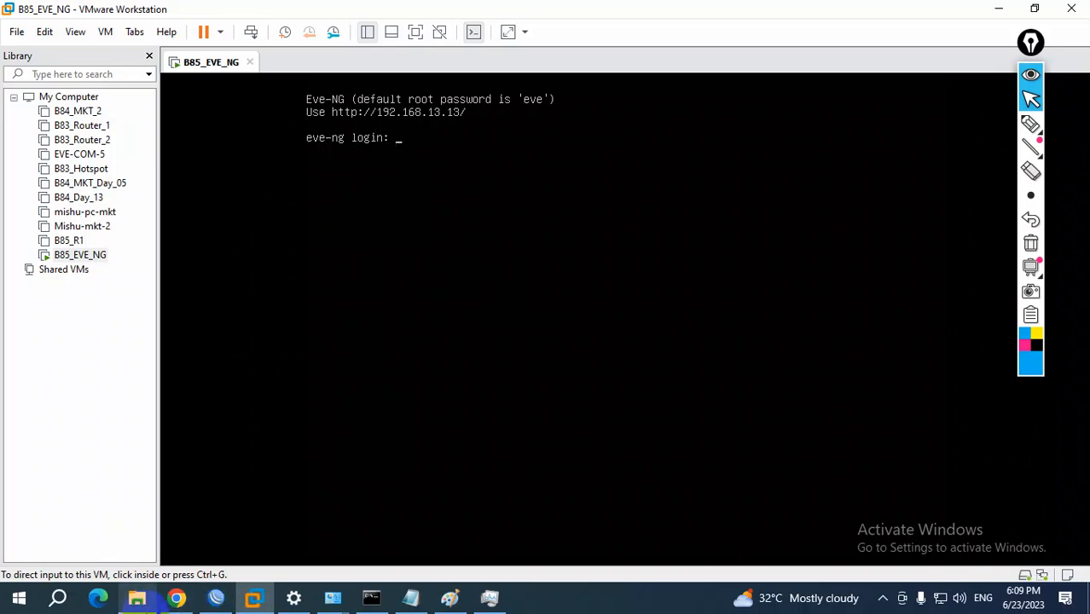
Switch to the setup notes in Notepad and highlight wording in item 6 and in item 7, the MikroTik CHR image download
left_click(411, 599)
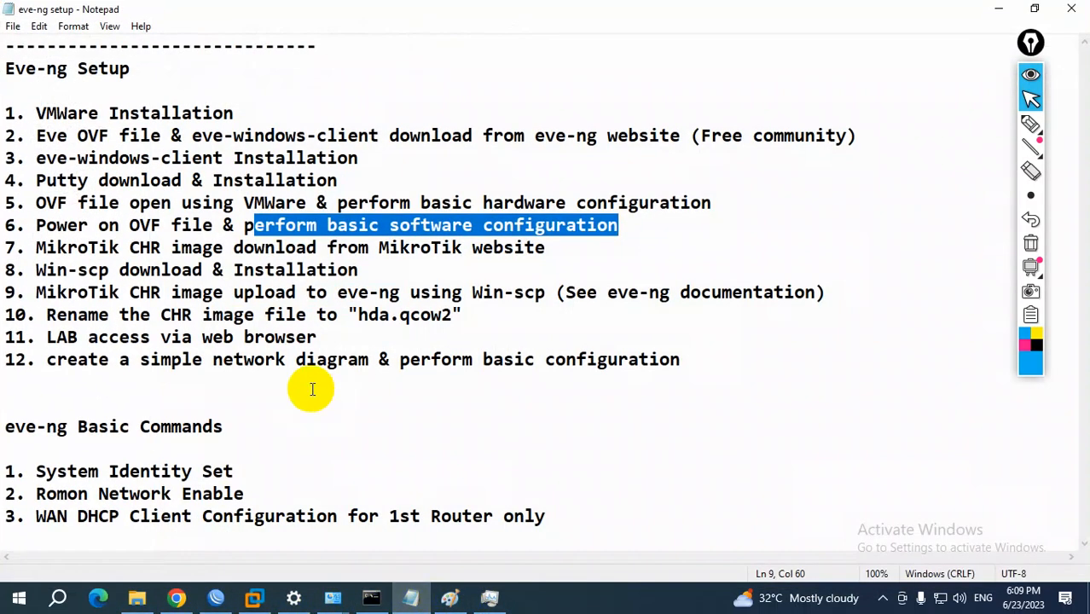
left_click_drag(51, 226, 189, 226)
left_click_drag(277, 225, 620, 223)
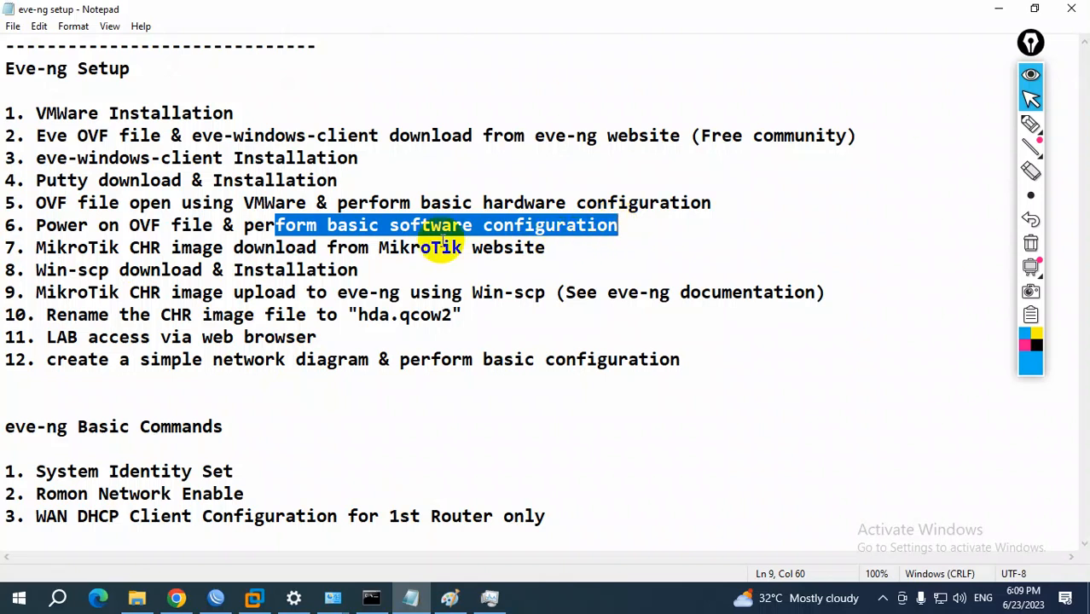
left_click(61, 248)
left_click_drag(61, 248, 483, 249)
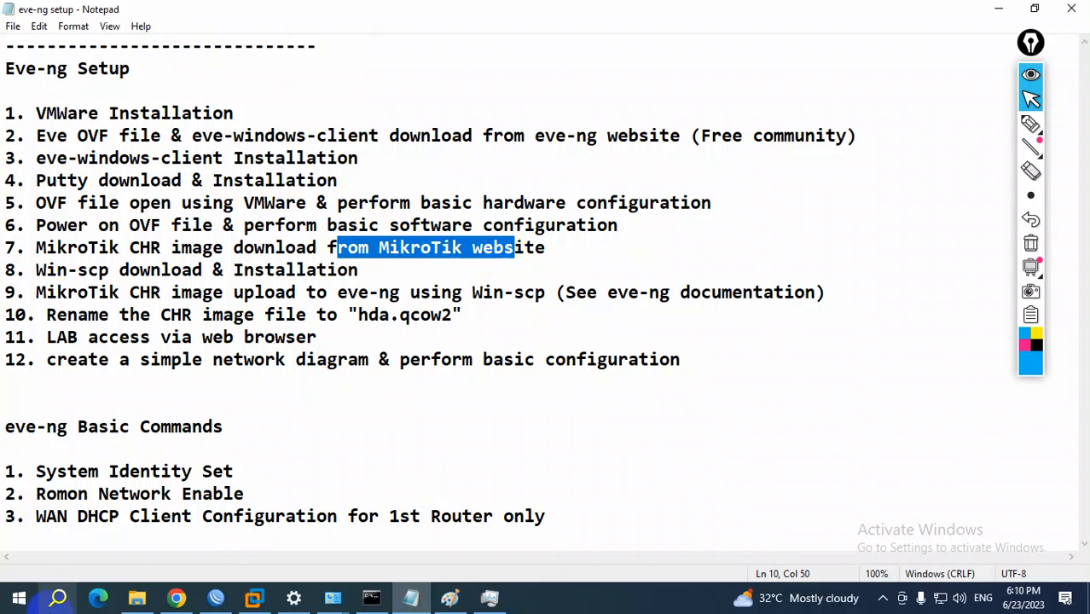
Switch to Chrome, load mikrotik.com in a new tab, and open its Software downloads page
left_click(176, 598)
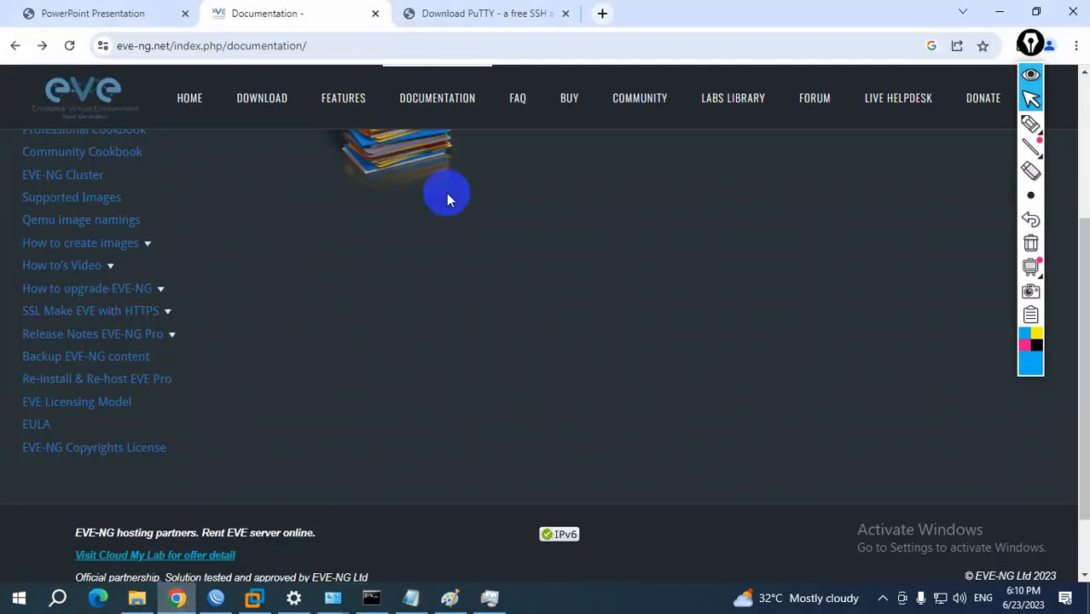
left_click(603, 14)
type("mik")
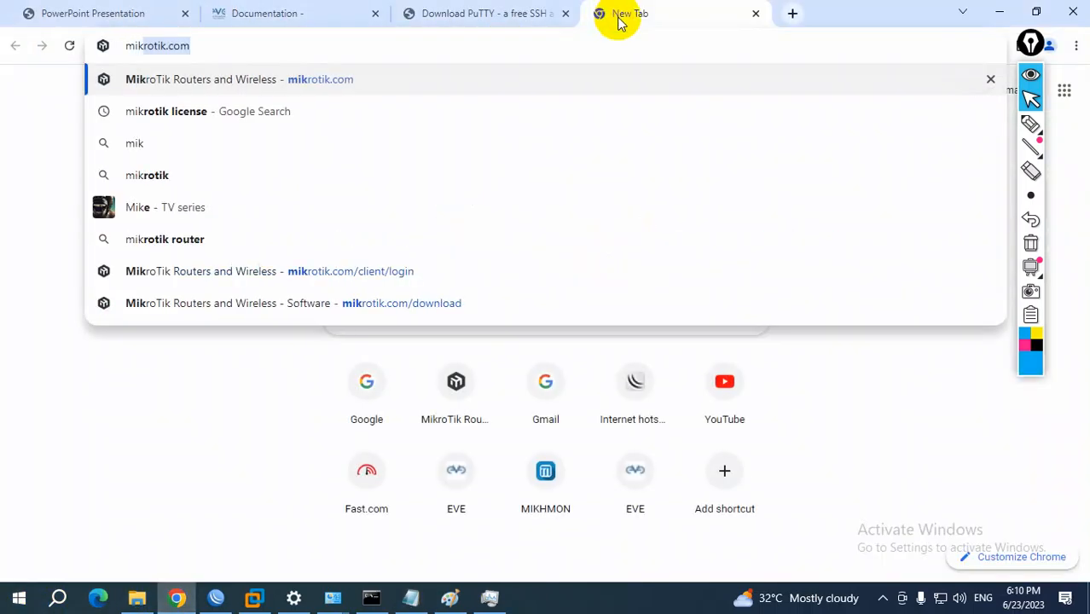
key("Return")
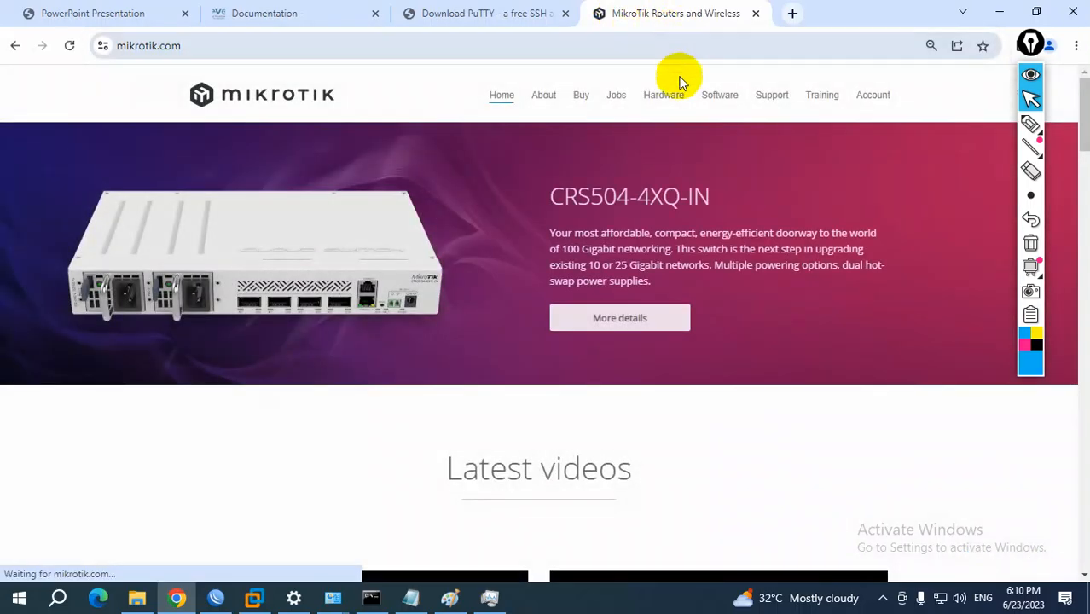
left_click(720, 97)
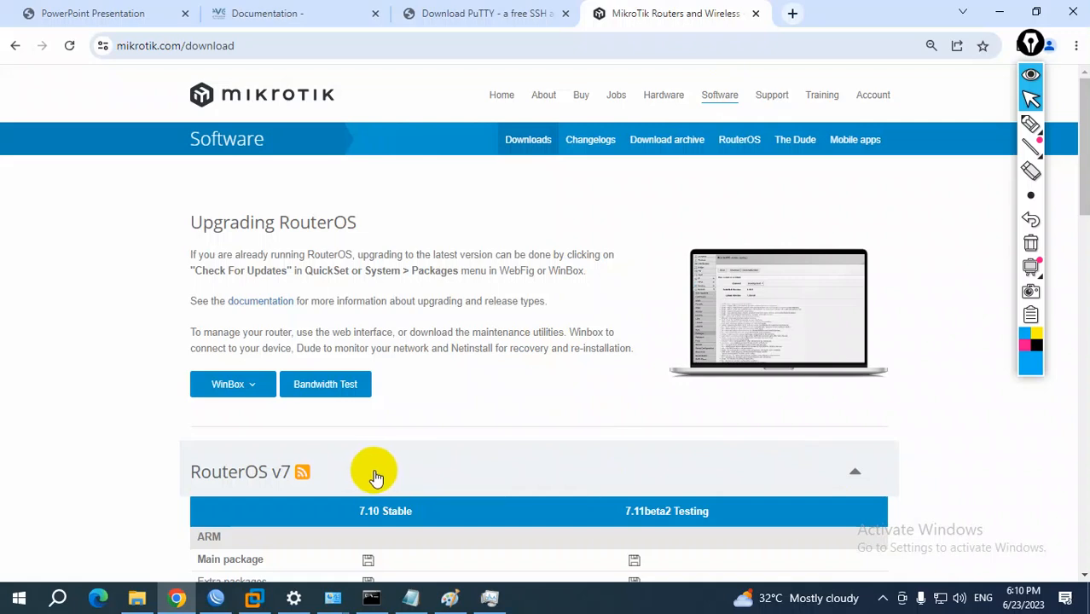
Collapse the RouterOS v7 section and expand the Cloud Hosted Router section of the downloads page
left_click(854, 472)
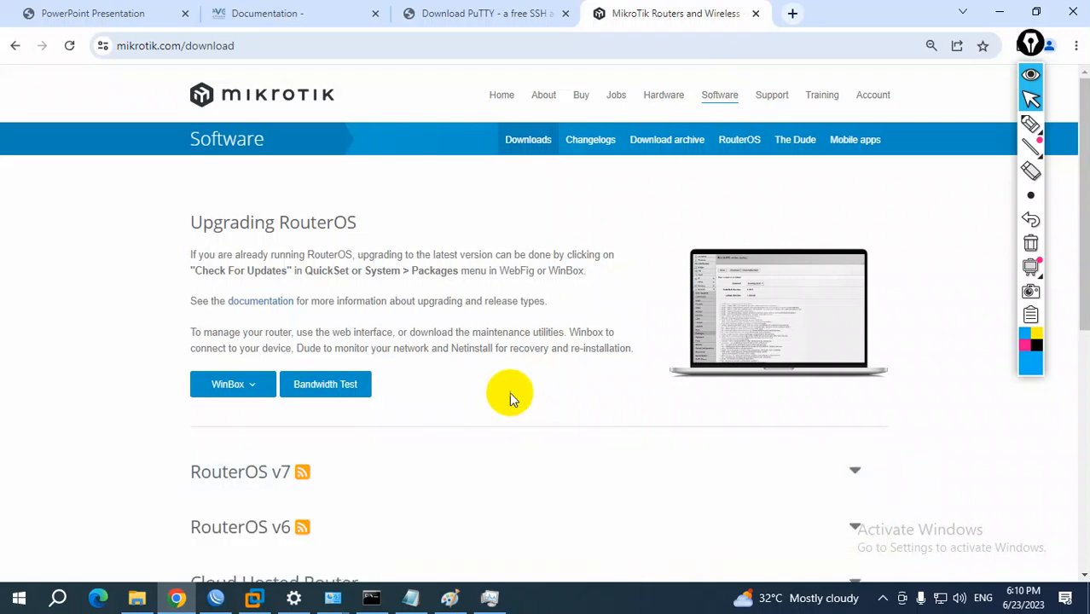
scroll(177, 413, "down", 1)
scroll(178, 414, "down", 2)
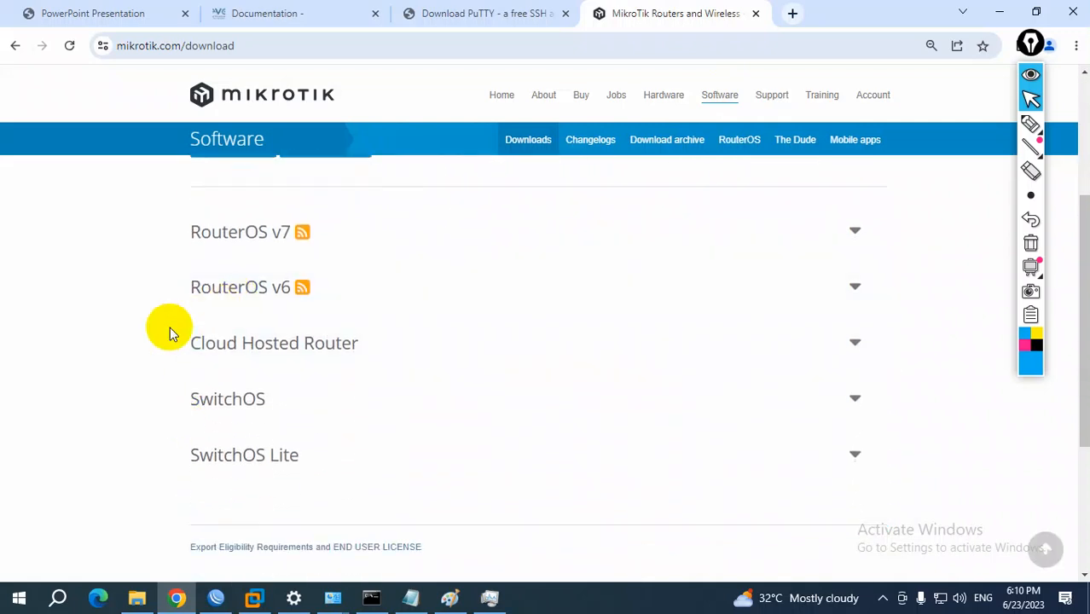
left_click(277, 359)
scroll(108, 396, "down", 2)
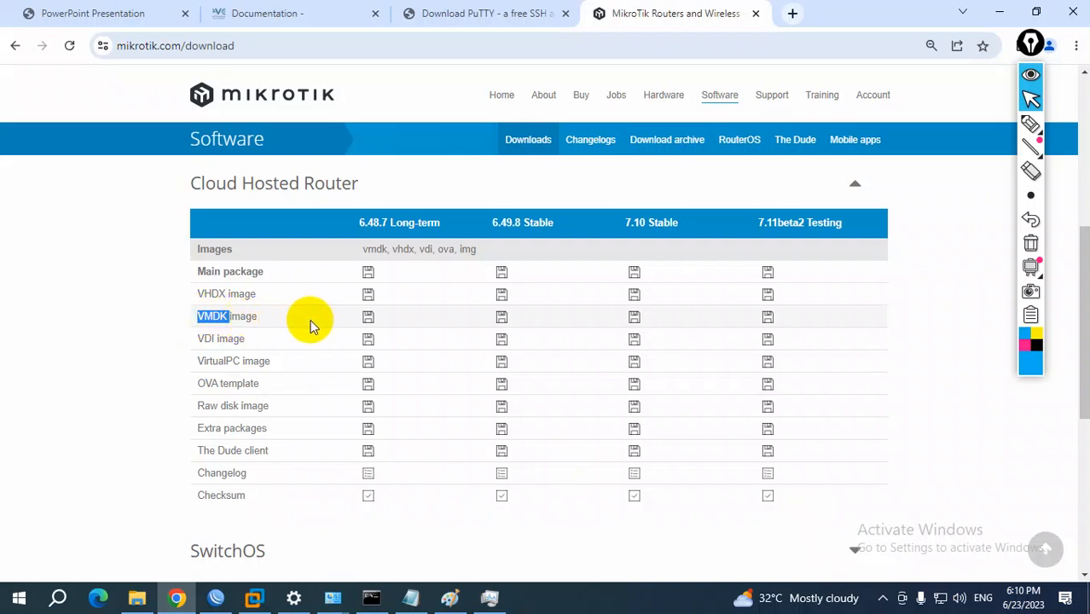
Highlight the 6.48.7 Long-term and VMDK image labels, and download that version's VMDK image
left_click(369, 224)
left_click_drag(368, 223, 432, 223)
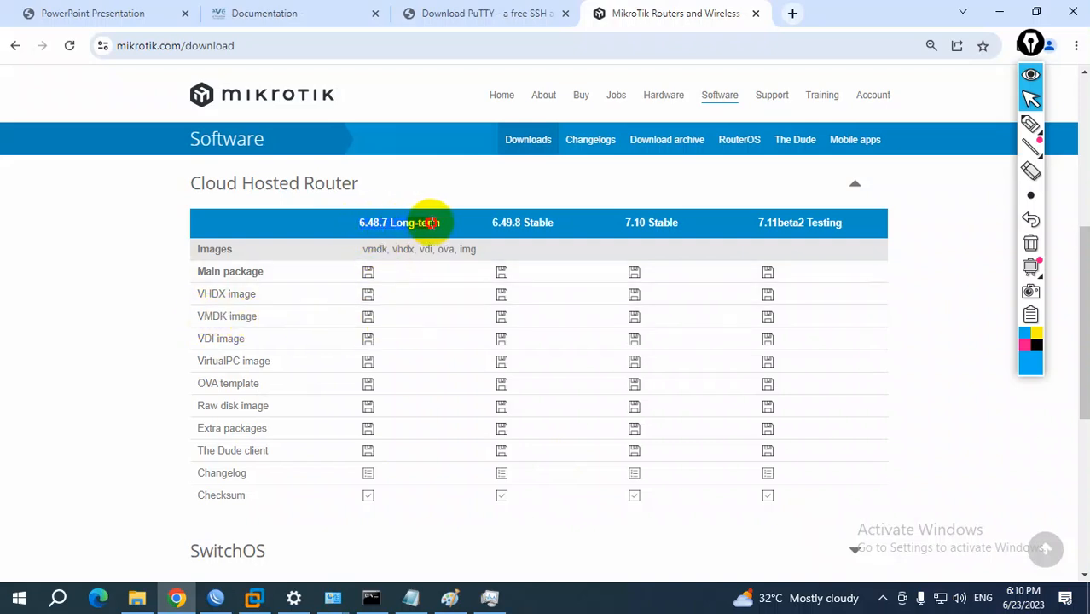
left_click_drag(198, 313, 254, 313)
left_click(368, 319)
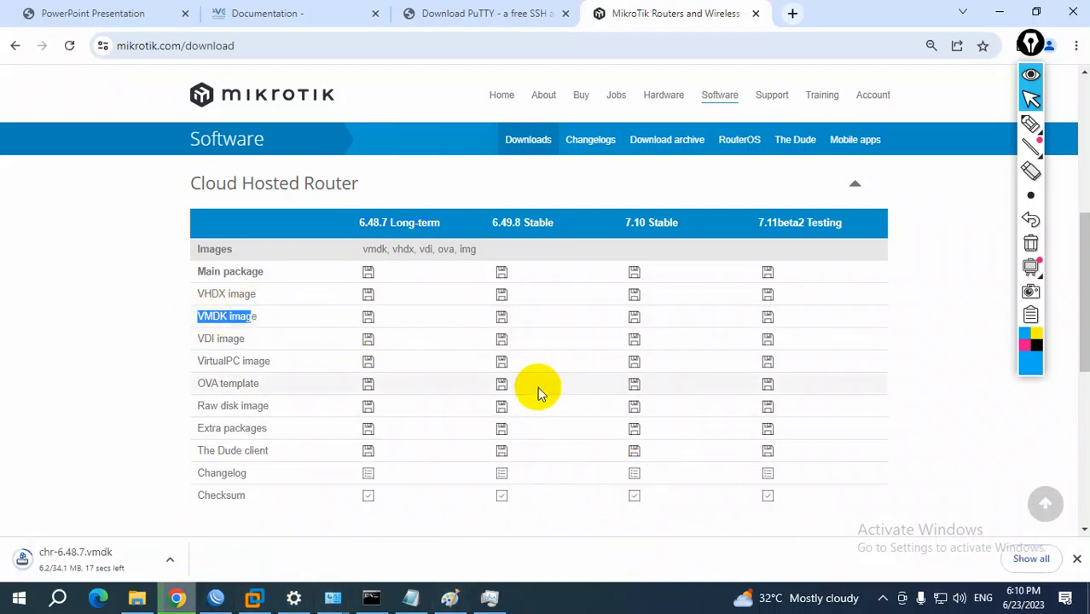
Highlight the Raw disk image and VMDK image labels in the Cloud Hosted Router table to compare the two formats
left_click(207, 314)
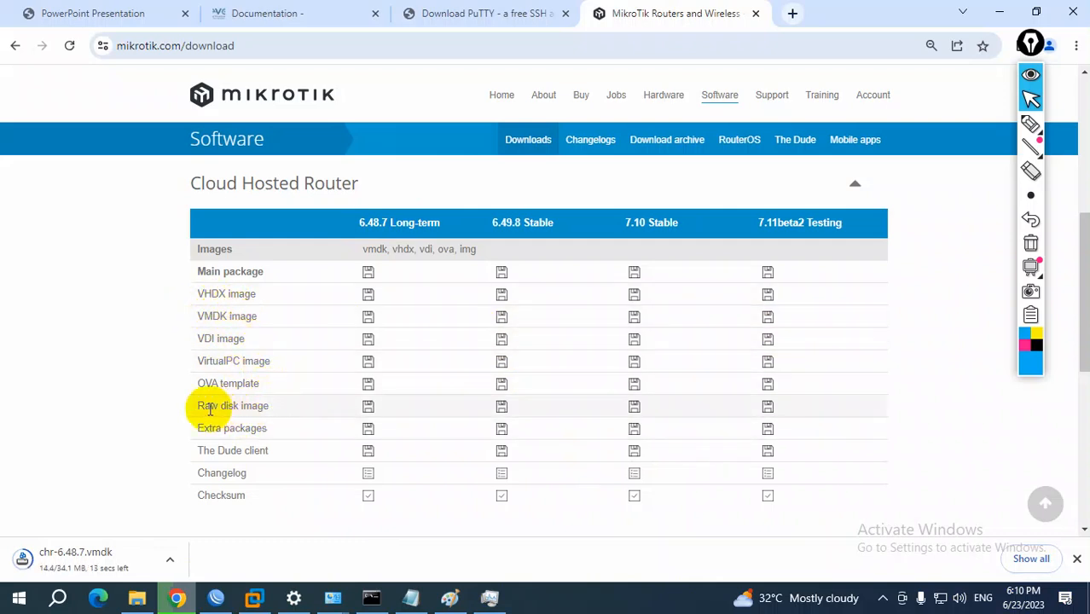
left_click_drag(201, 407, 279, 407)
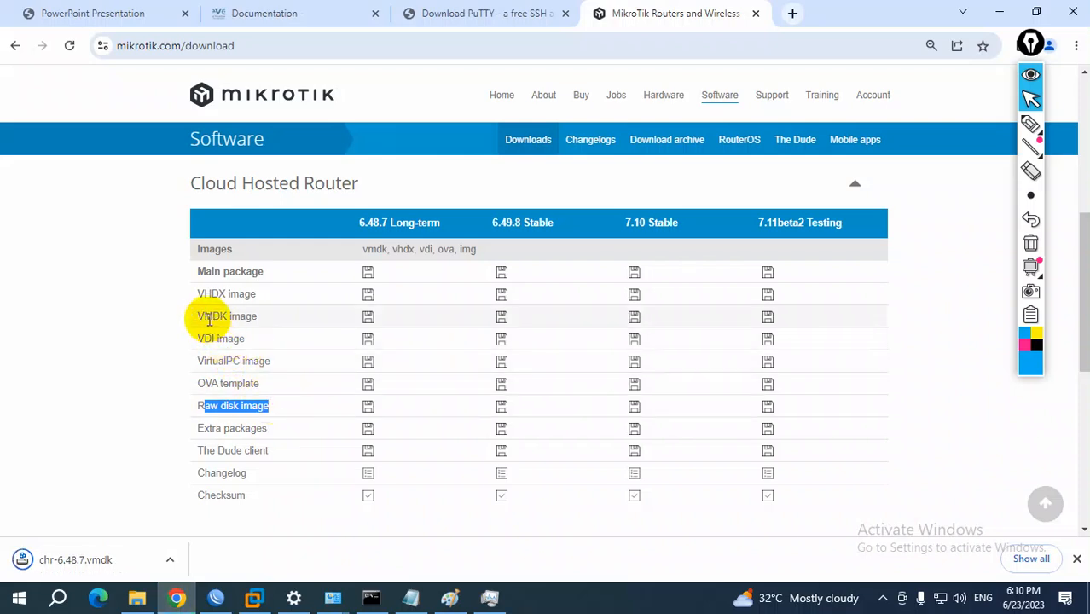
left_click_drag(197, 316, 262, 318)
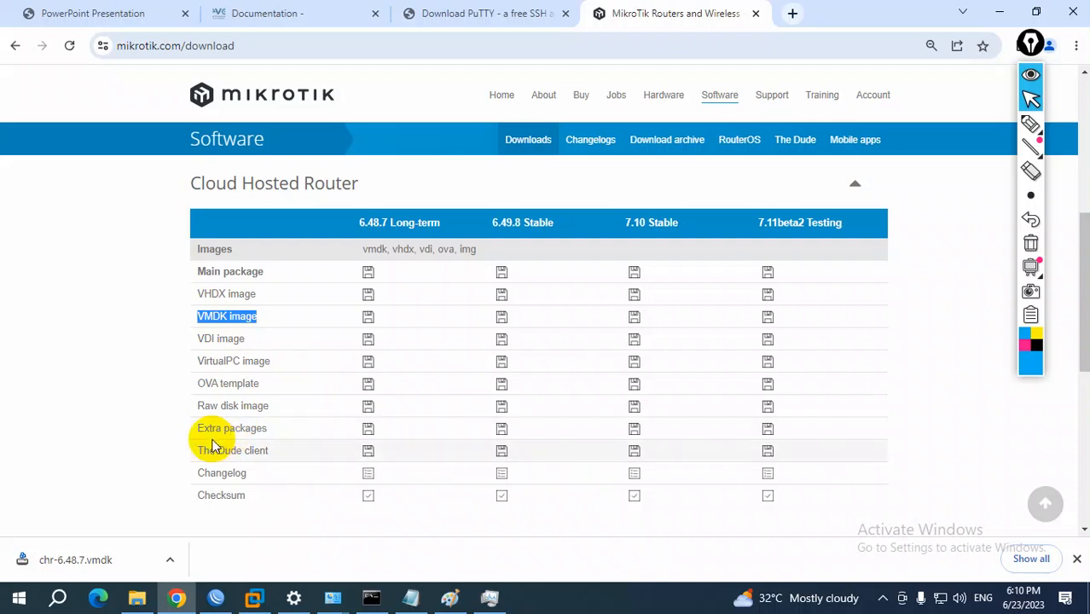
left_click_drag(207, 407, 275, 406)
left_click_drag(197, 316, 270, 320)
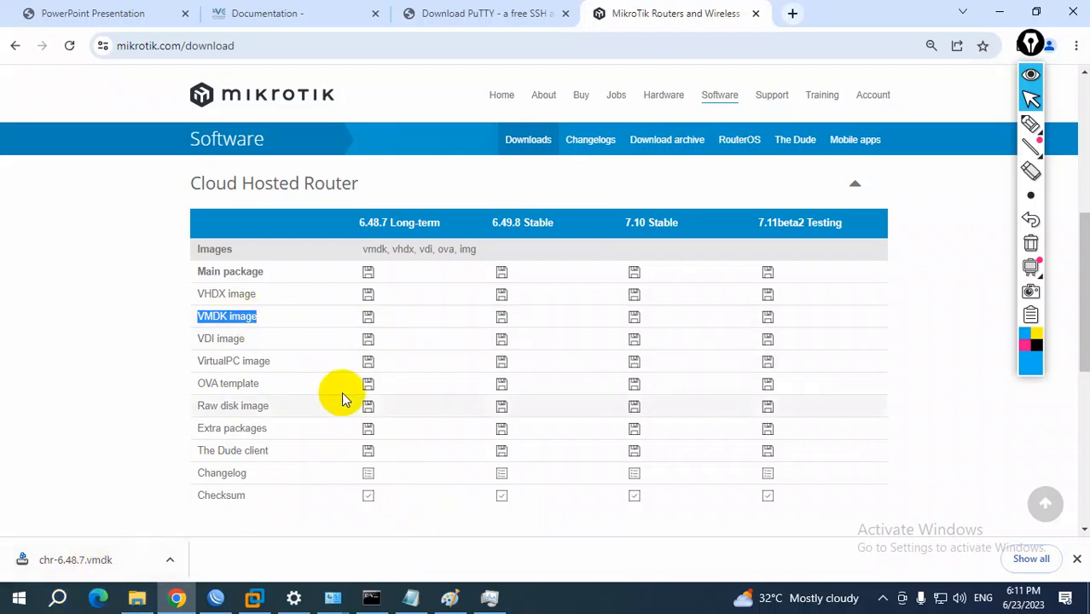
Switch to the setup notes in Notepad, highlight item 8, and select its word "Win-scp" for copying
mouse_move(252, 599)
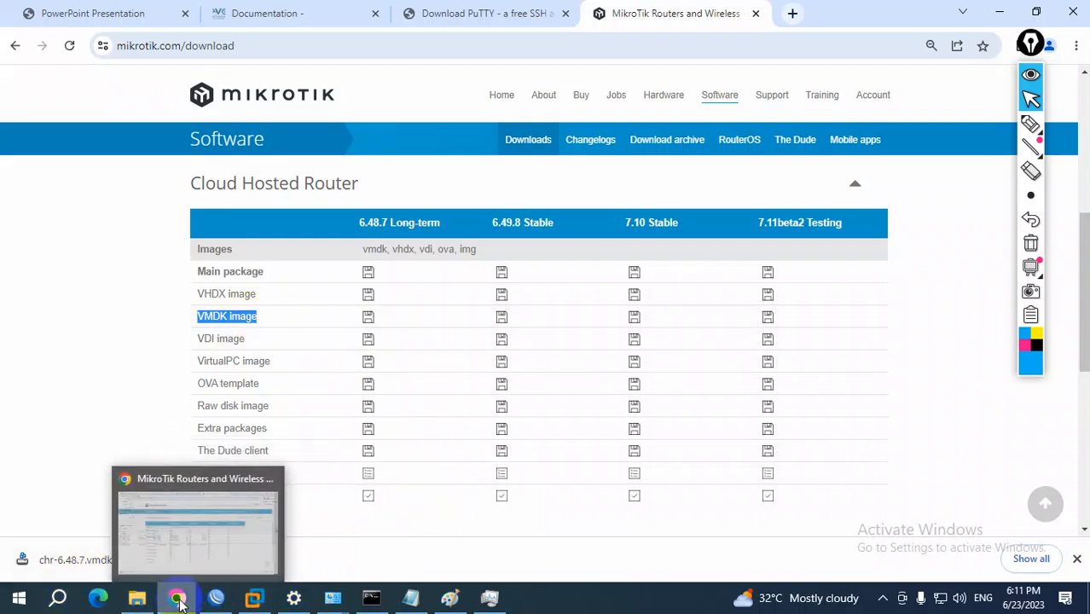
left_click(411, 597)
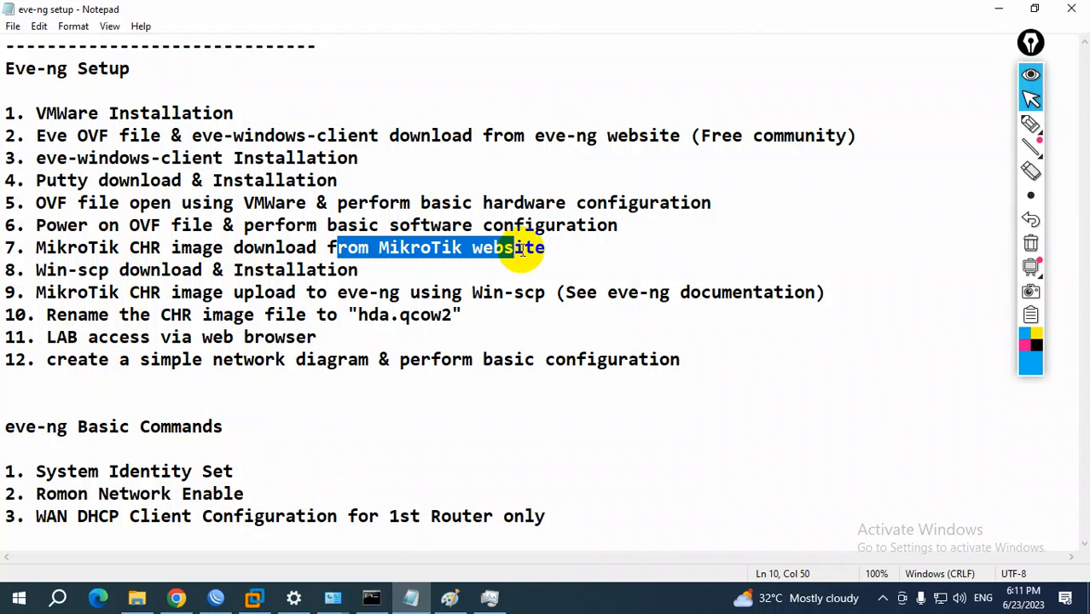
left_click_drag(46, 269, 291, 268)
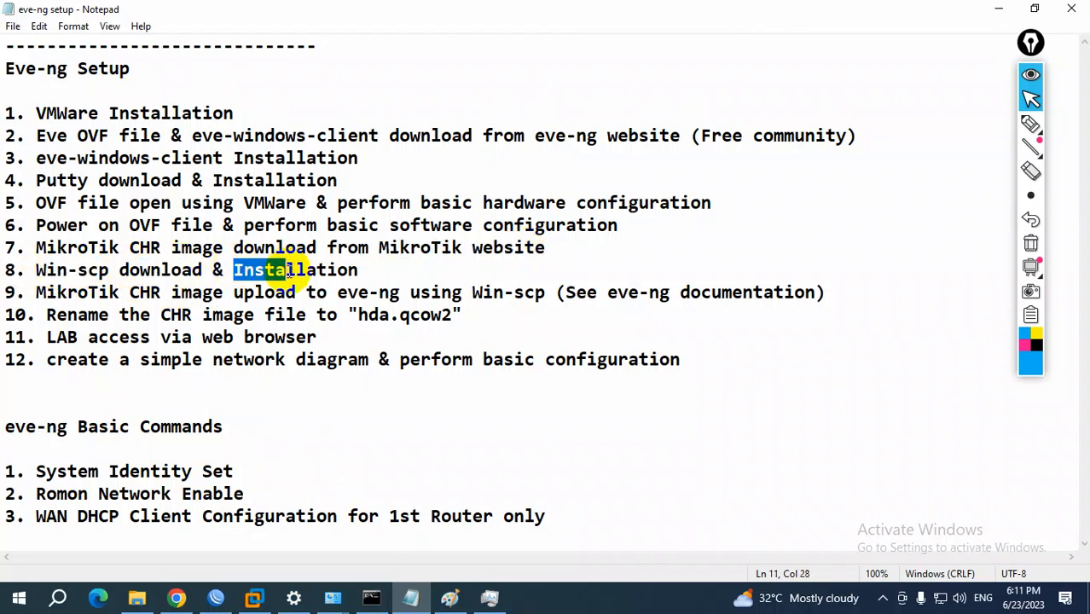
left_click_drag(37, 269, 108, 270)
key("ctrl+c")
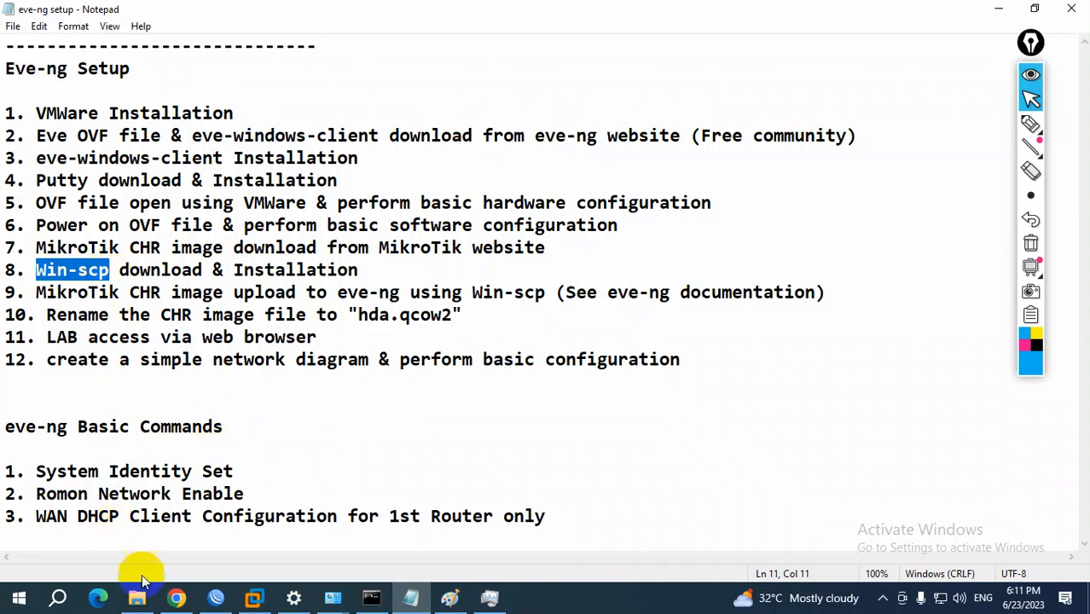
Return to Chrome, load google.com, paste "Win-scp" as the query, and search for the suggestion "winscp download"
left_click(176, 597)
left_click(631, 48)
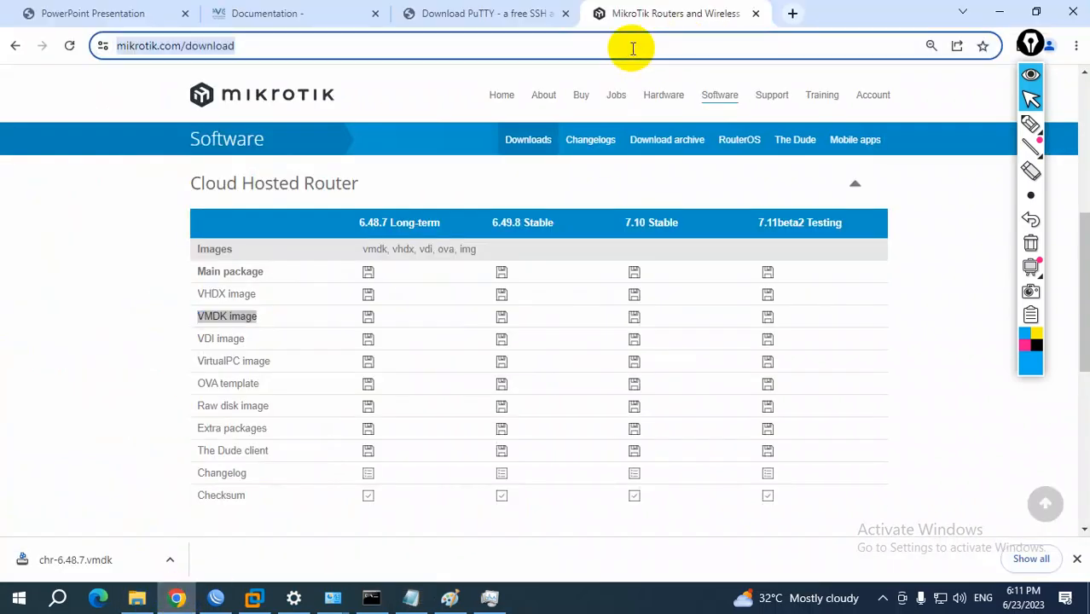
type("google.com")
key("Return")
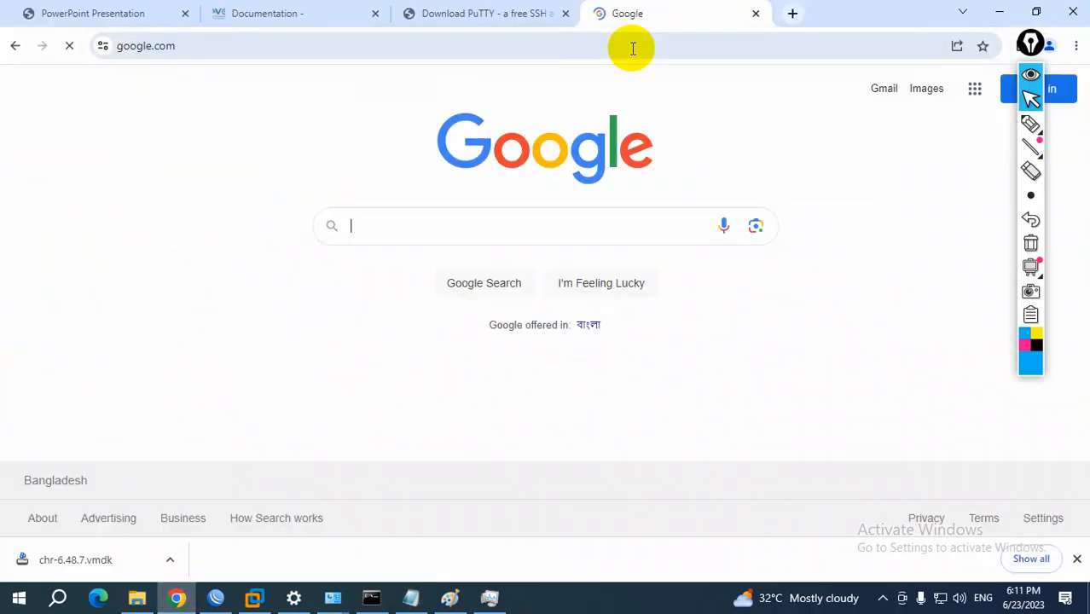
key("ctrl+v")
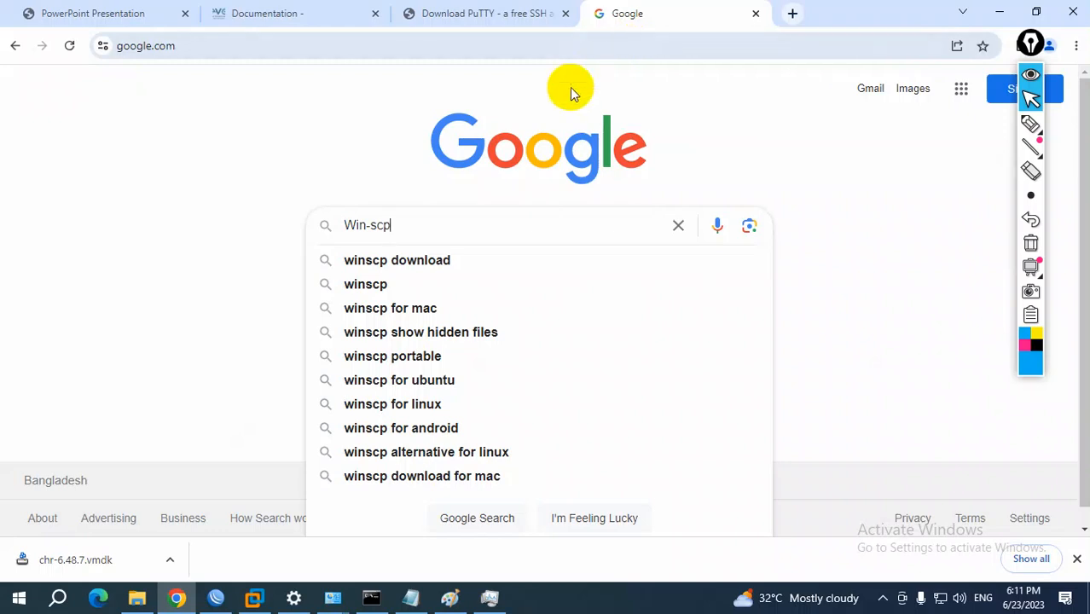
left_click(426, 260)
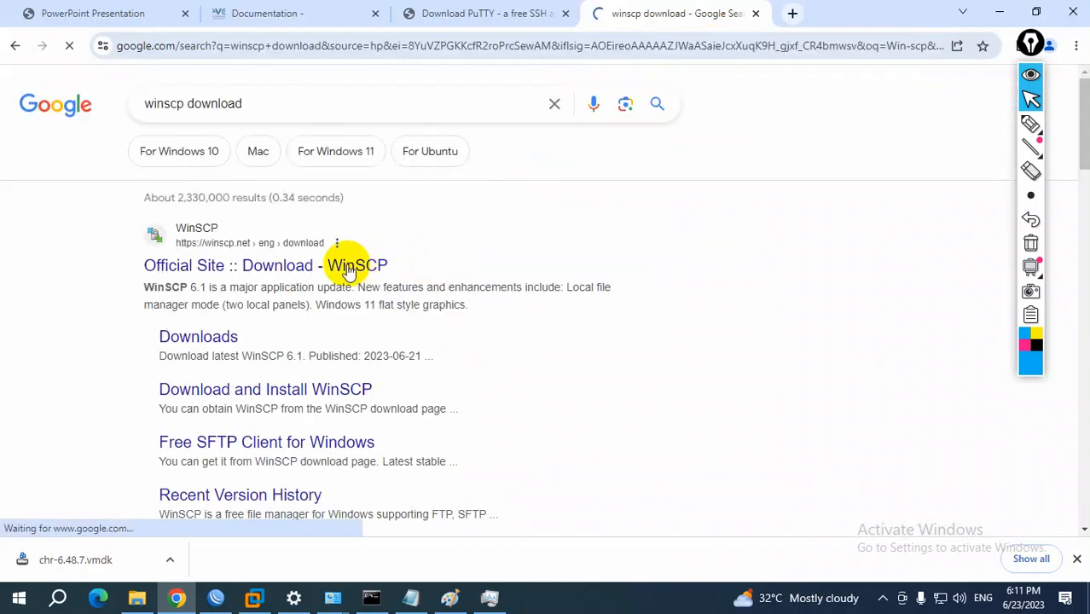
Open the official WinSCP download page from the search results and view the WinSCP 6.1.1 download option
left_click(261, 269)
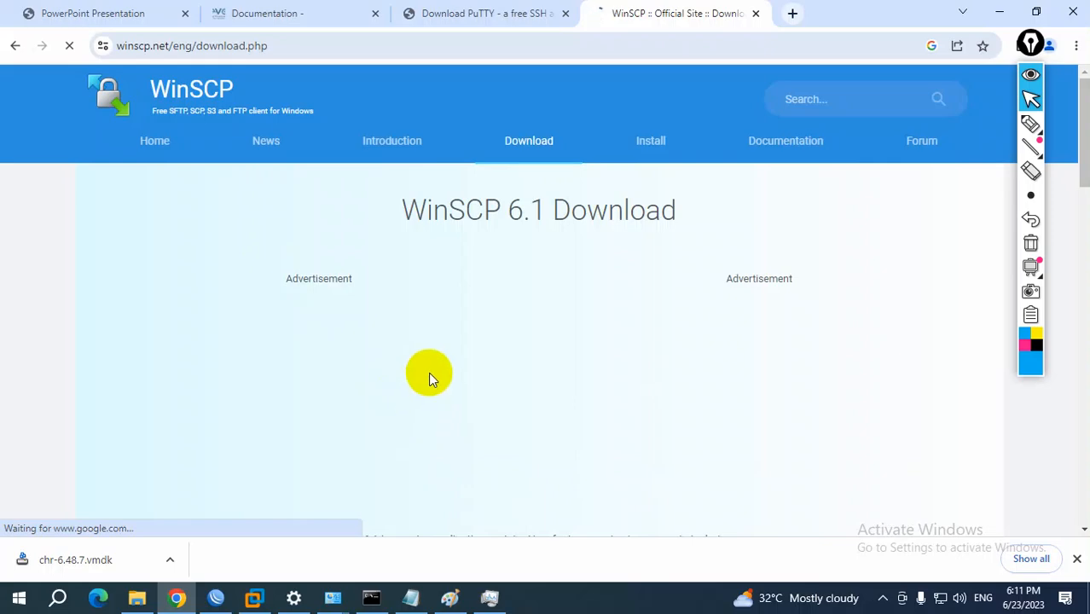
scroll(431, 372, "down", 1)
scroll(431, 371, "down", 4)
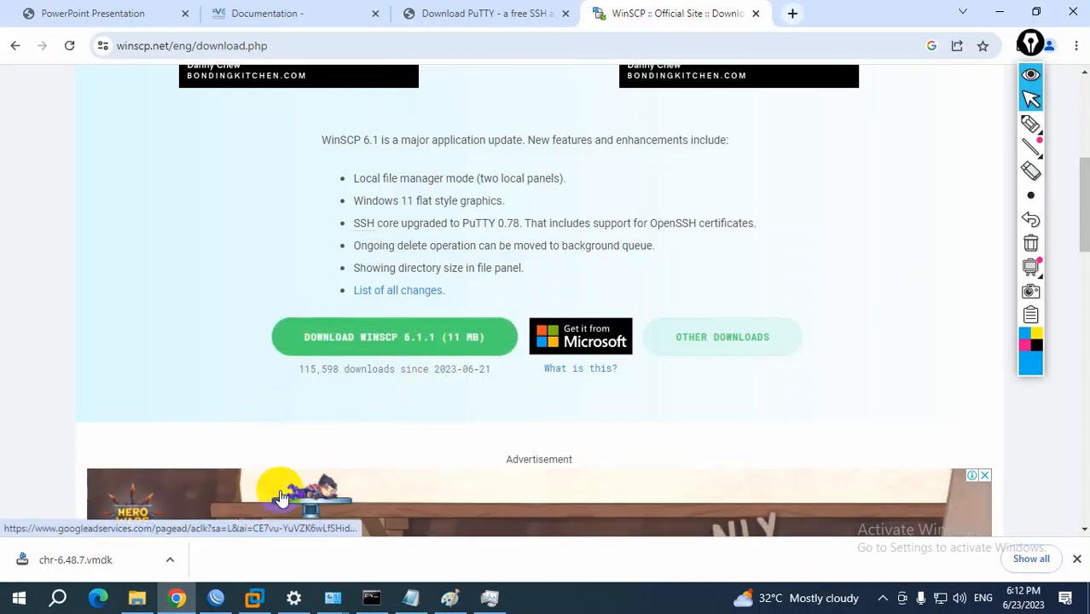
Search Windows for "win" and launch the installed WinSCP application
left_click(17, 599)
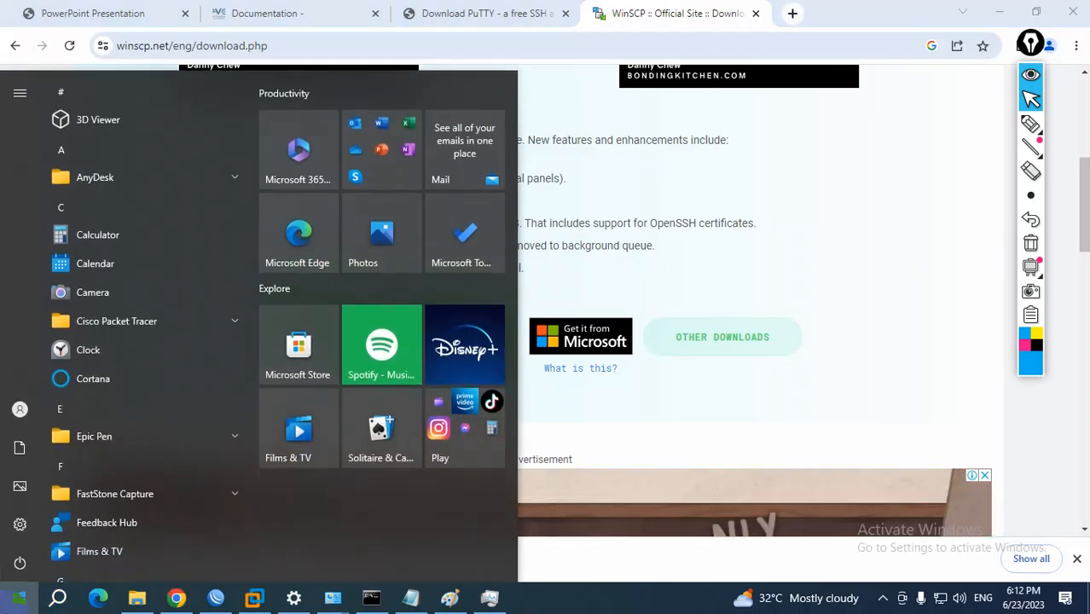
type("win")
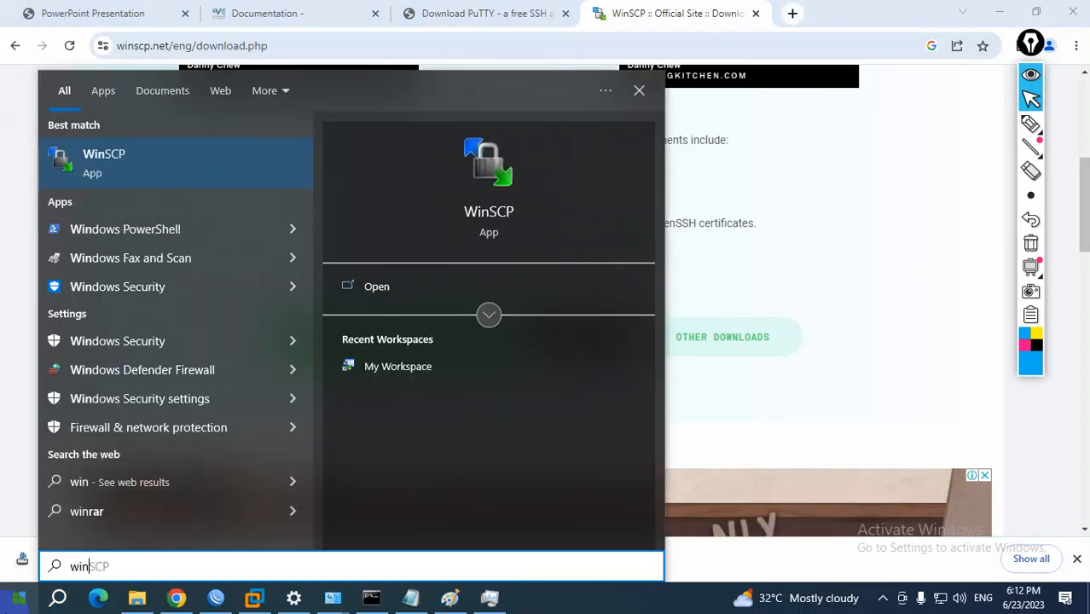
key("Return")
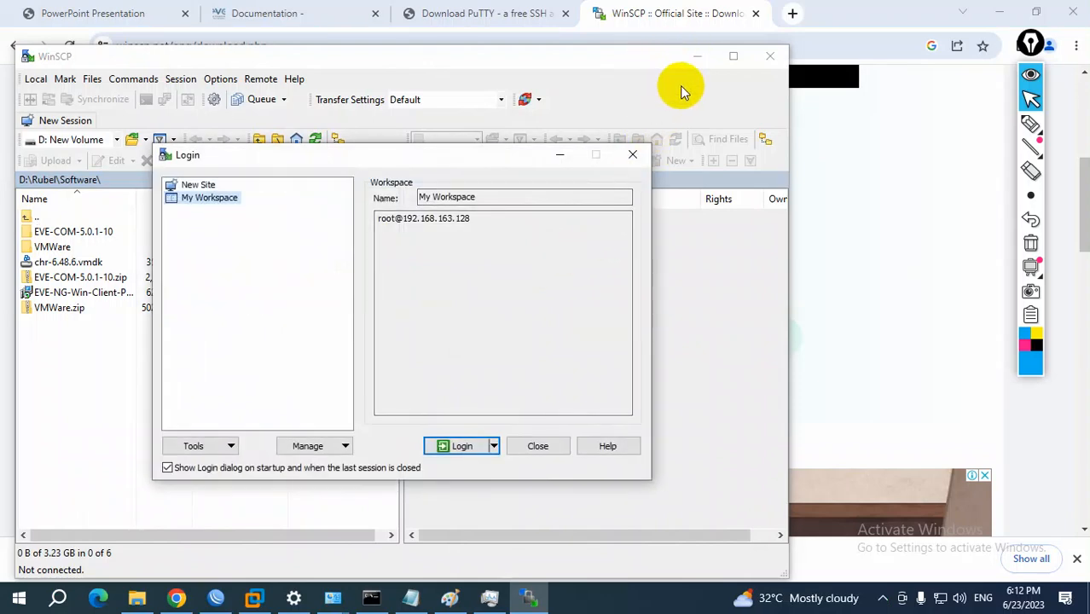
Switch to the setup notes in Notepad and highlight wording in item 9, the CHR image upload using Win-scp
left_click(410, 598)
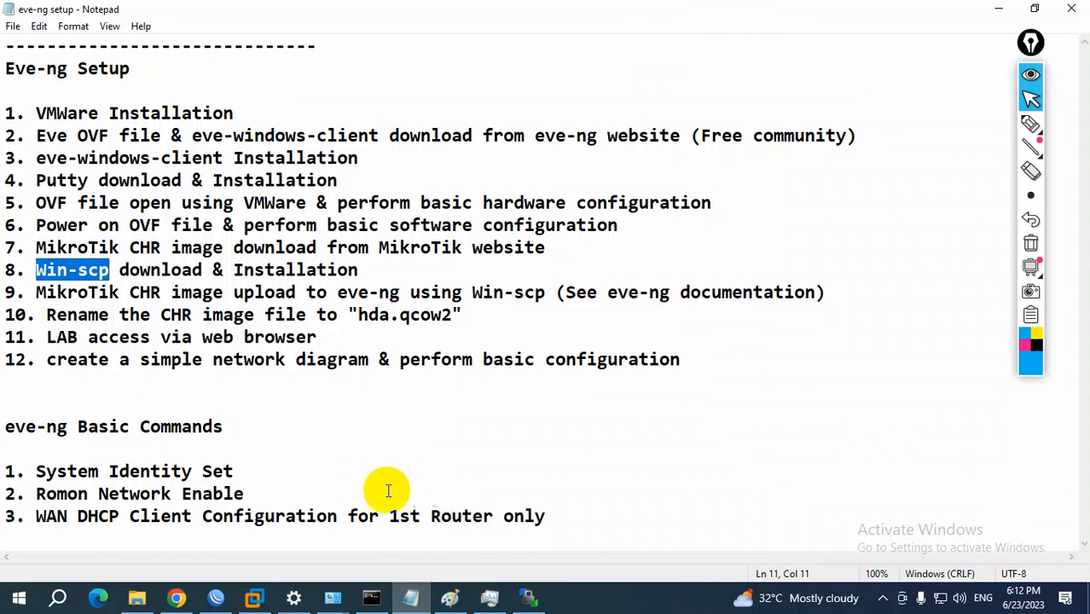
left_click_drag(37, 292, 814, 293)
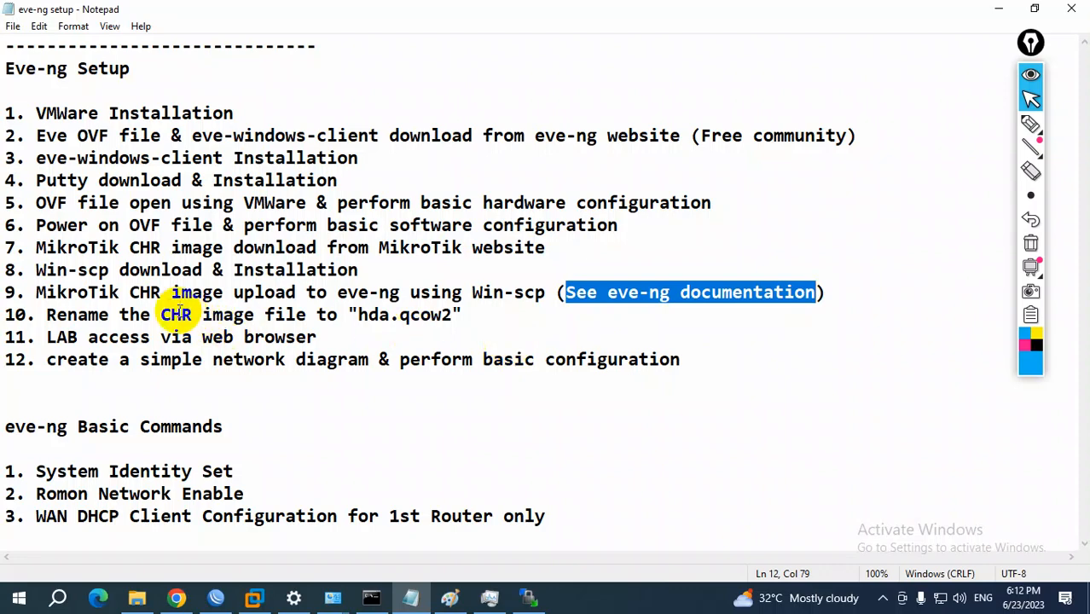
left_click_drag(138, 293, 202, 292)
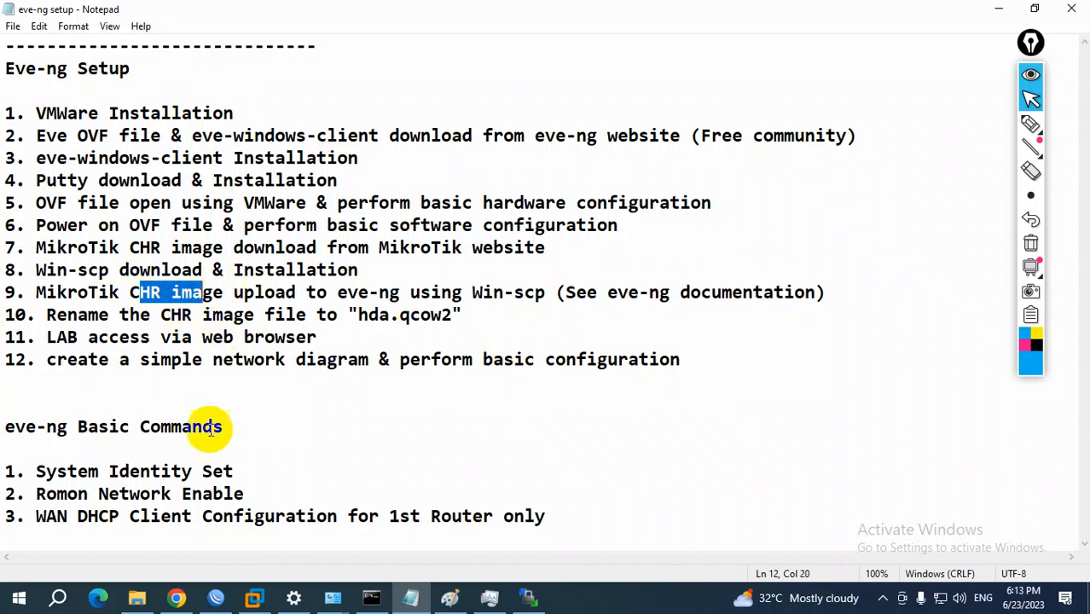
Switch to Chrome and load google.com in the tab holding the EVE-NG documentation
left_click(175, 600)
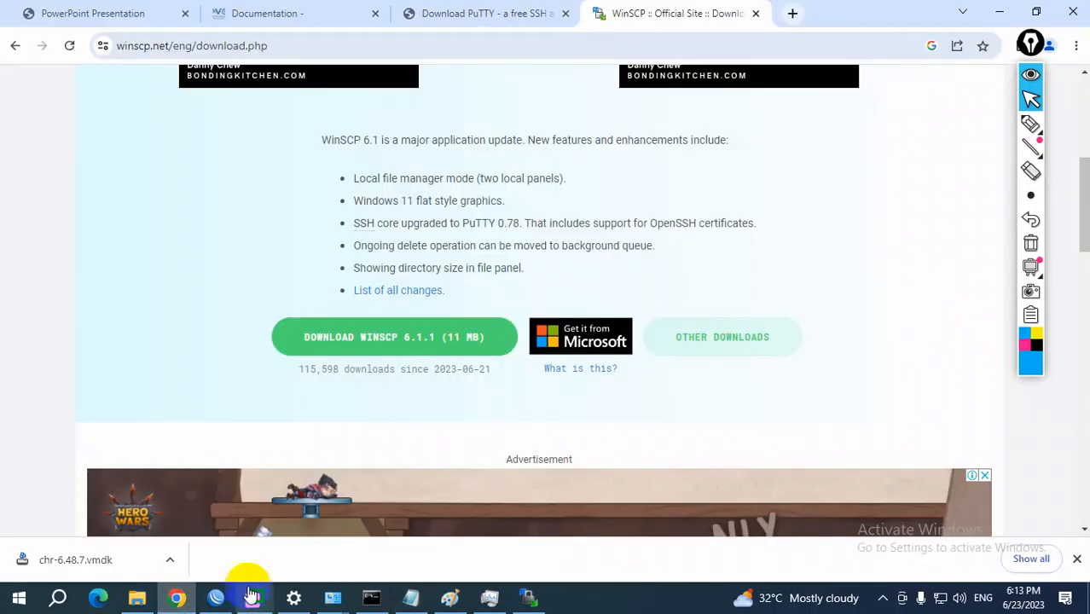
left_click(499, 12)
left_click(275, 17)
left_click(242, 46)
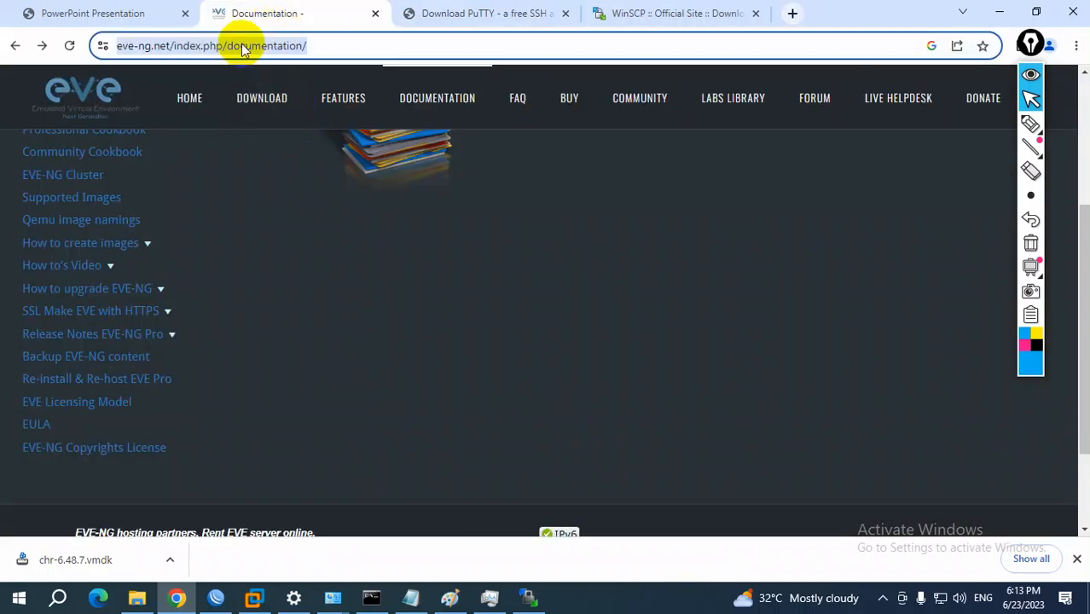
type("google.com")
key("Return")
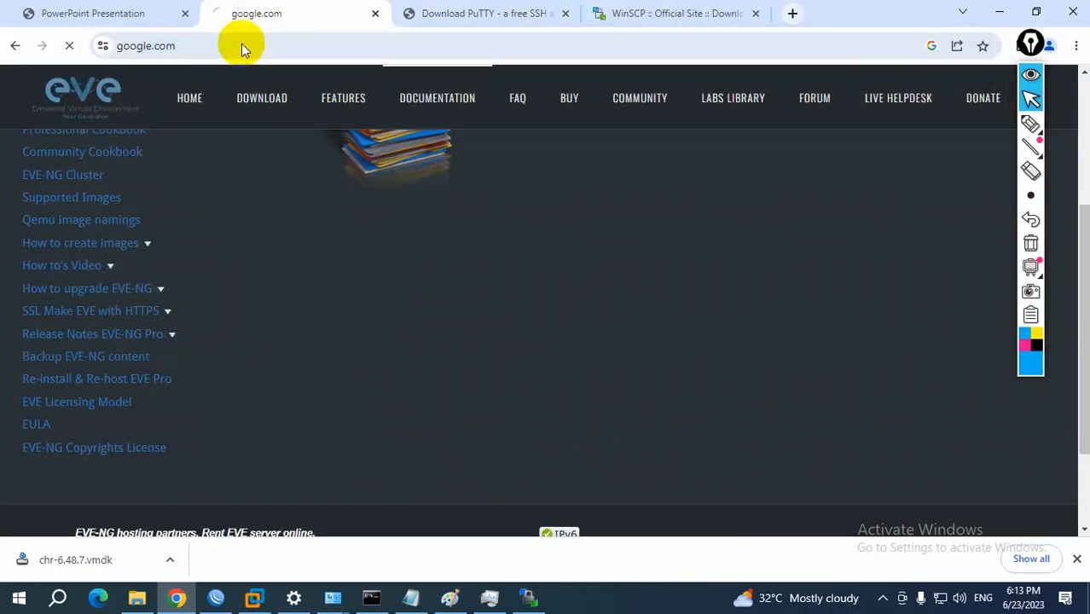
Search for "how to add mikrotik to eve-ng" and open the EVE-NG website's Mikrotik Cloud router guide
type("how ")
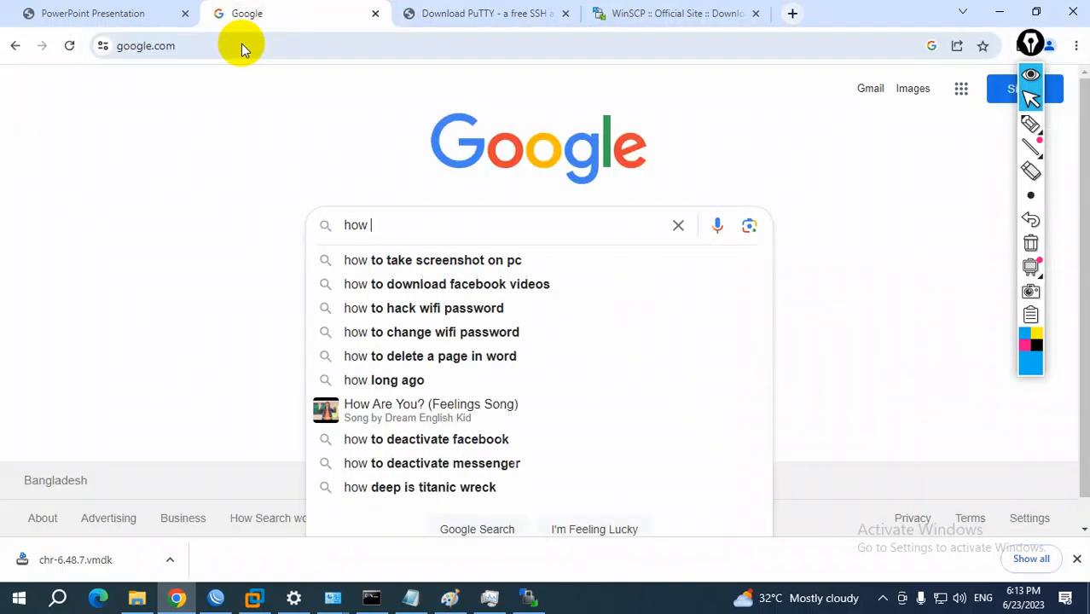
type("to add ")
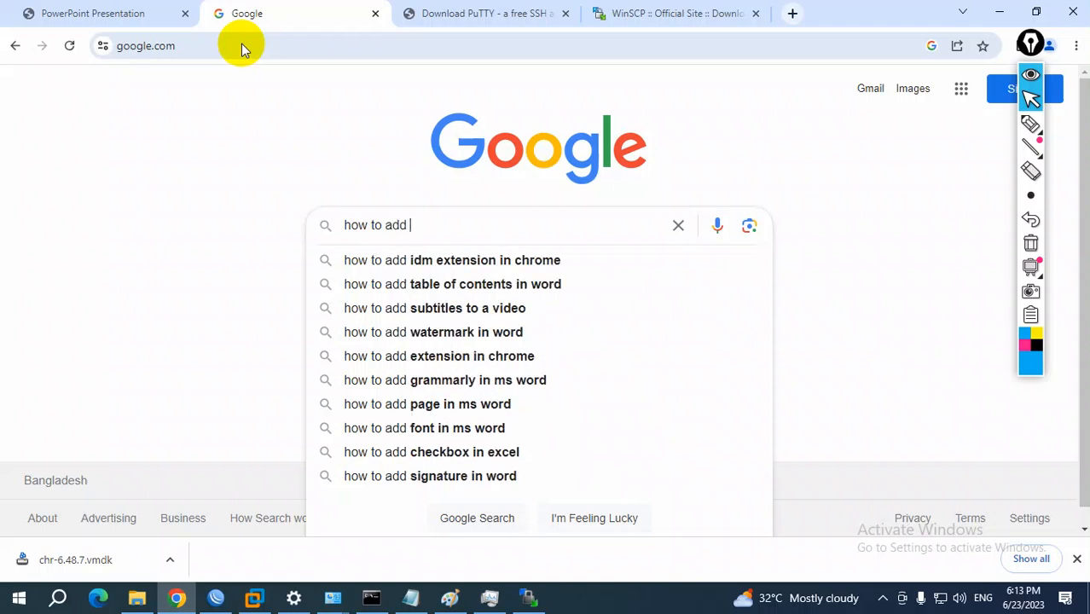
type("mikrotik")
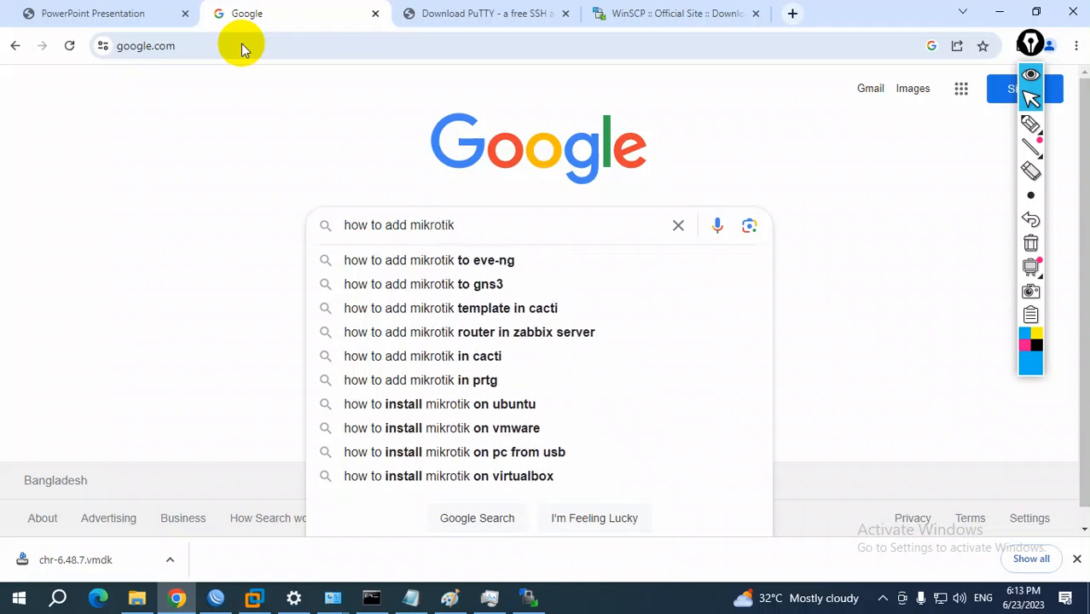
left_click(426, 260)
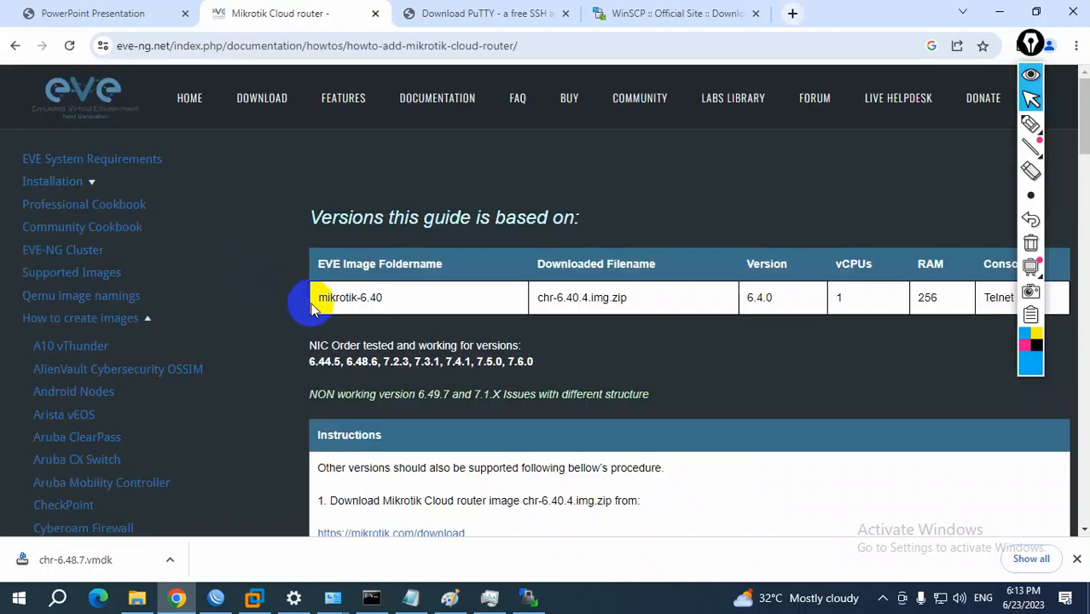
Read the guide's first instructions and highlight the directory path and mikrotik- folder prefix in the step 3 mkdir command
scroll(476, 416, "down", 2)
scroll(476, 422, "down", 1)
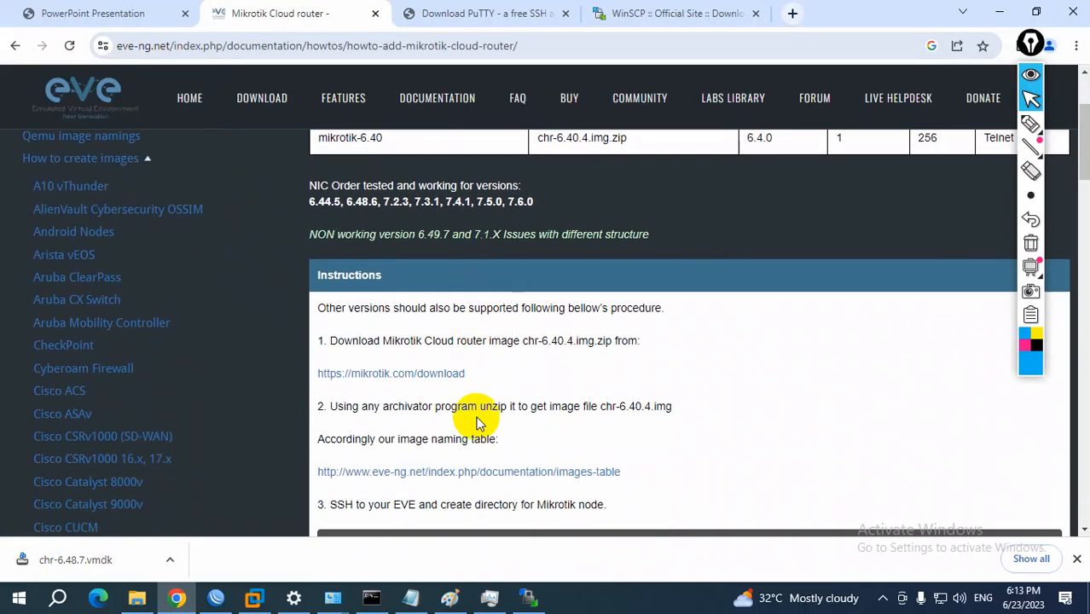
scroll(475, 423, "down", 3)
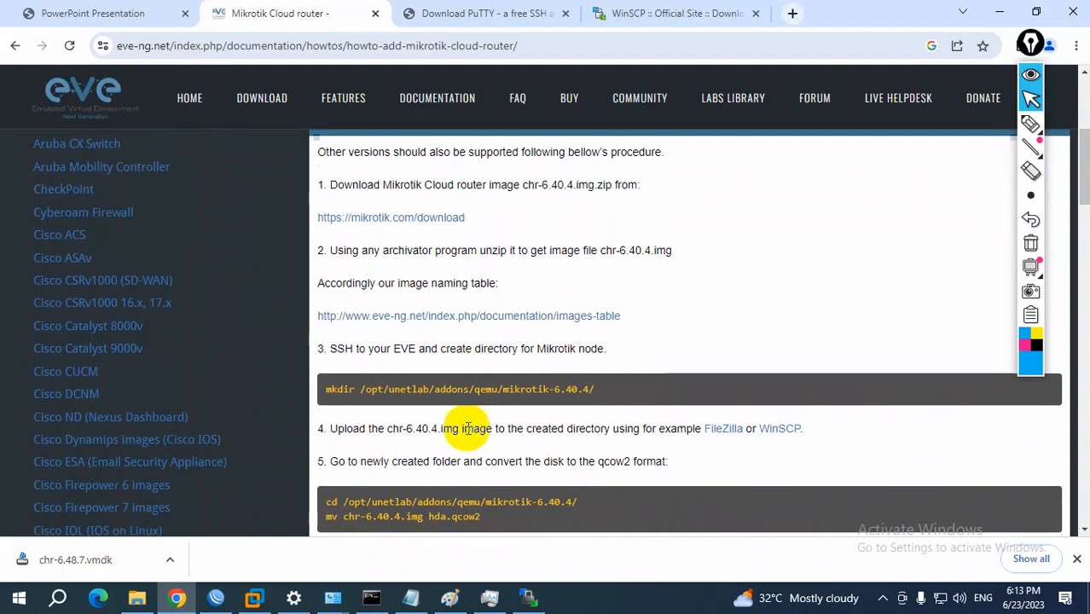
scroll(469, 429, "down", 1)
left_click_drag(365, 305, 532, 304)
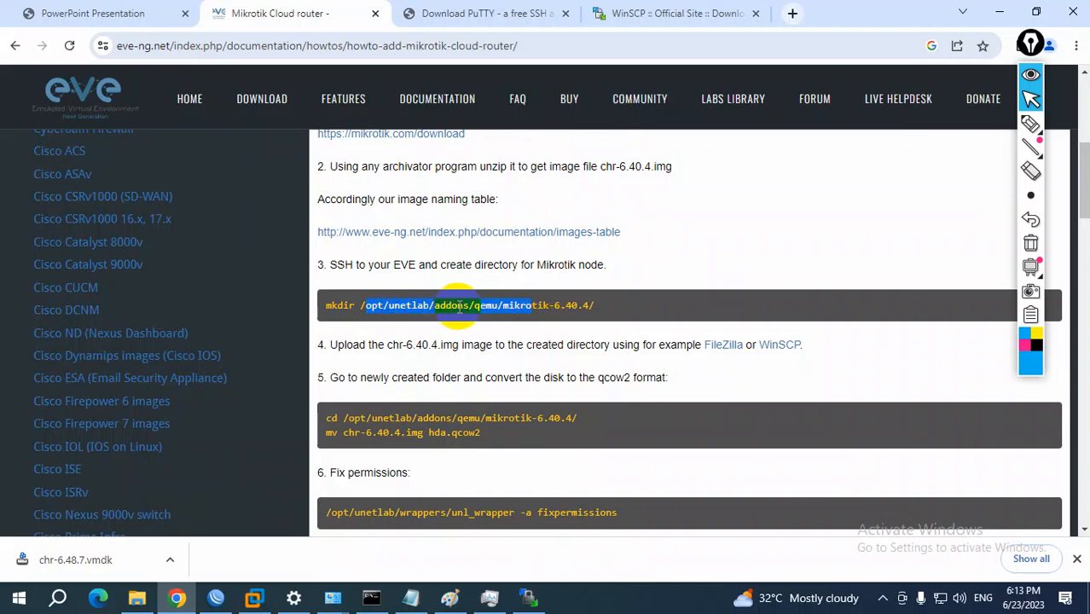
left_click(521, 310)
left_click_drag(505, 306, 555, 305)
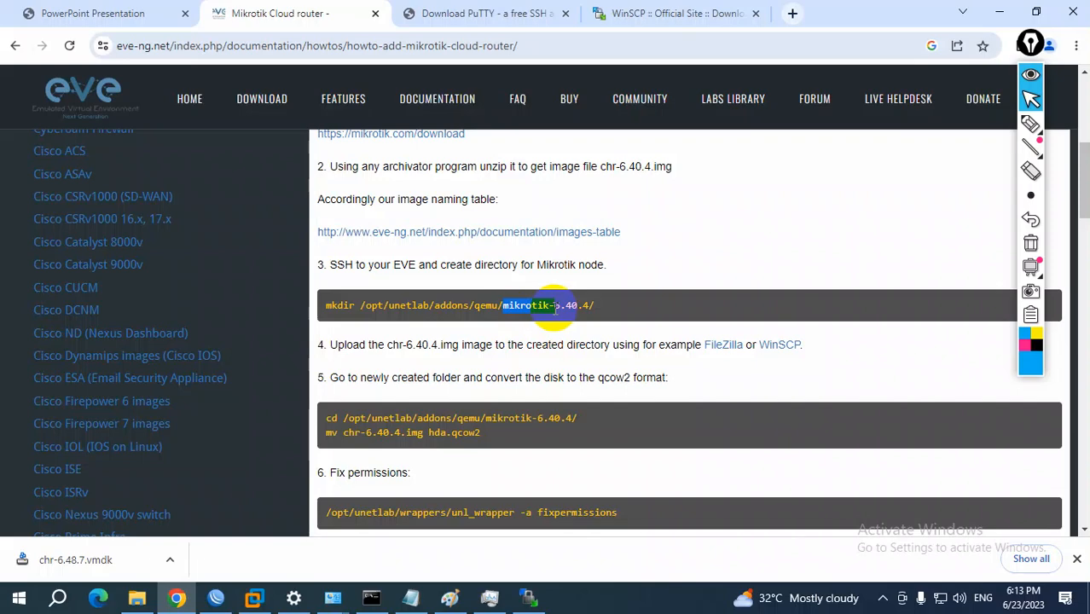
left_click_drag(551, 305, 585, 306)
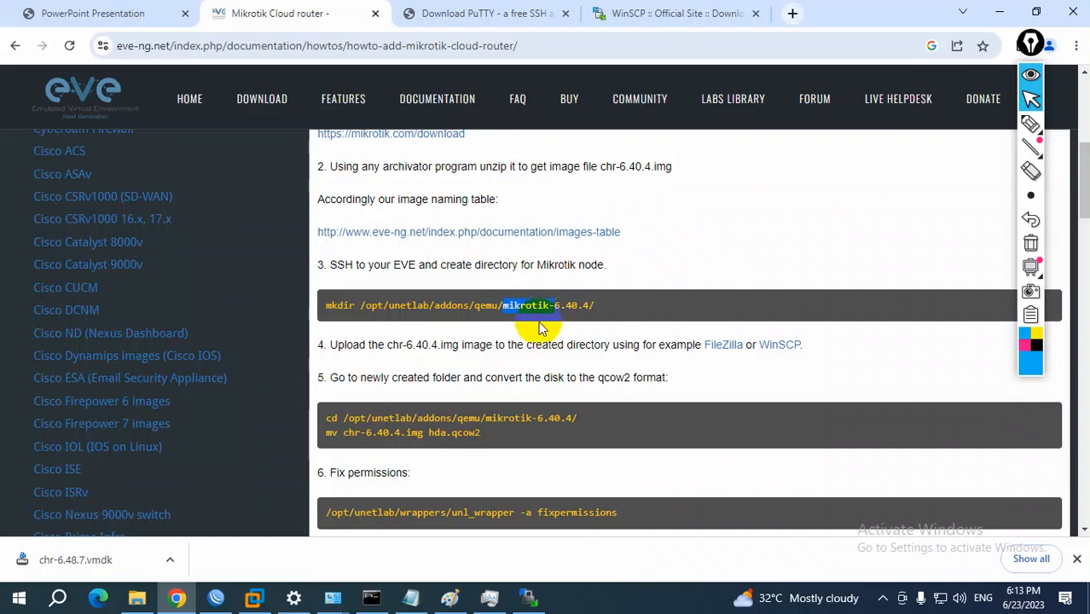
Examine the cd and mv commands in step 5 of the guide, highlighting the mikrotik folder name and hda.qcow2
scroll(541, 311, "down", 2)
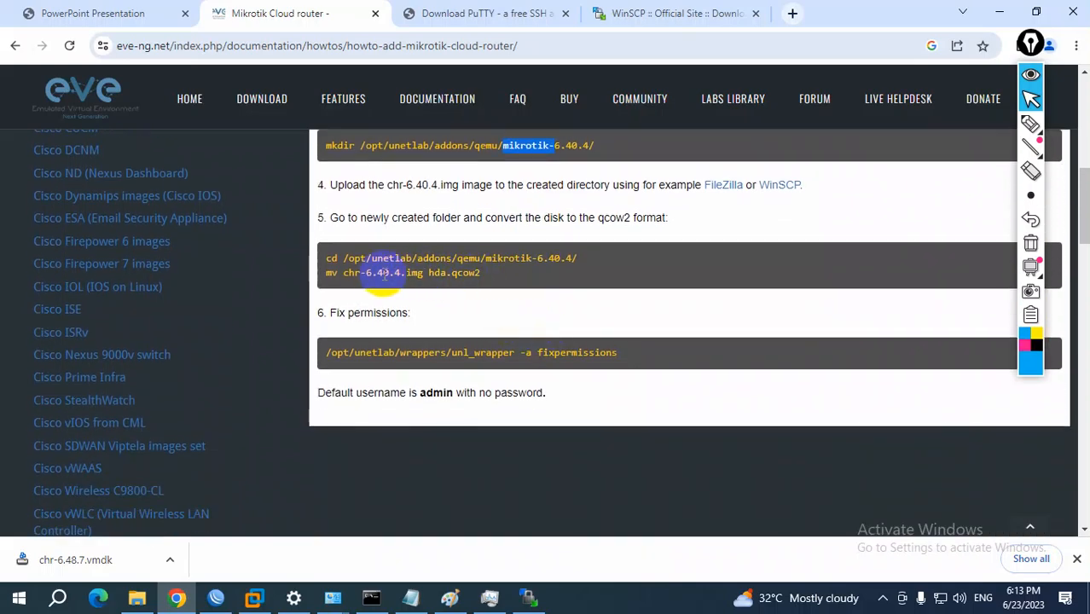
left_click(487, 259)
left_click_drag(488, 259, 548, 258)
mouse_move(327, 256)
left_mouse_down()
mouse_move(420, 255)
mouse_move(450, 268)
mouse_move(339, 273)
left_mouse_up()
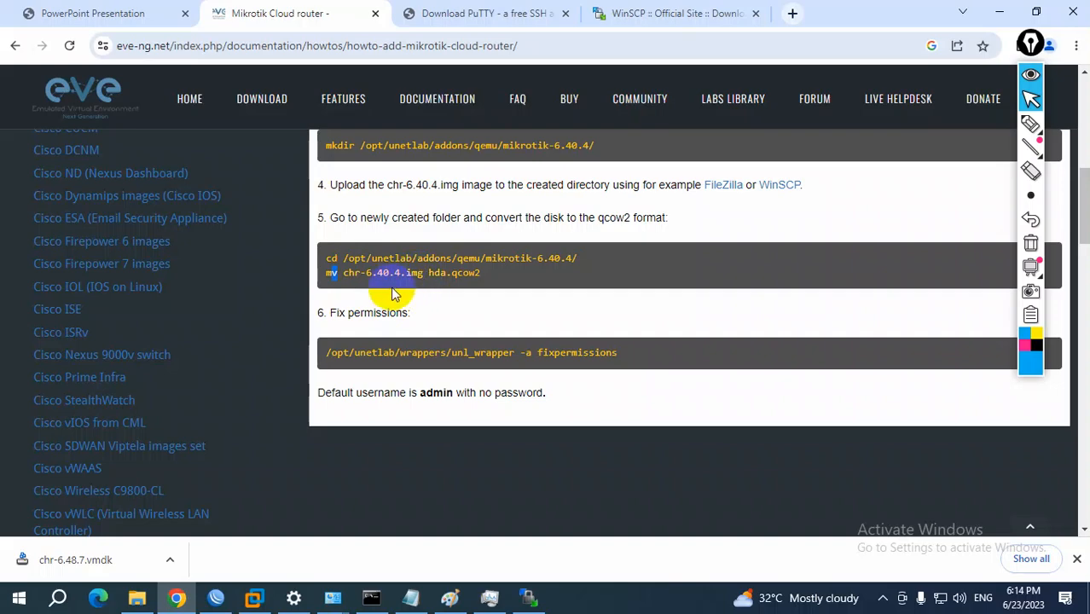
left_click_drag(430, 273, 475, 273)
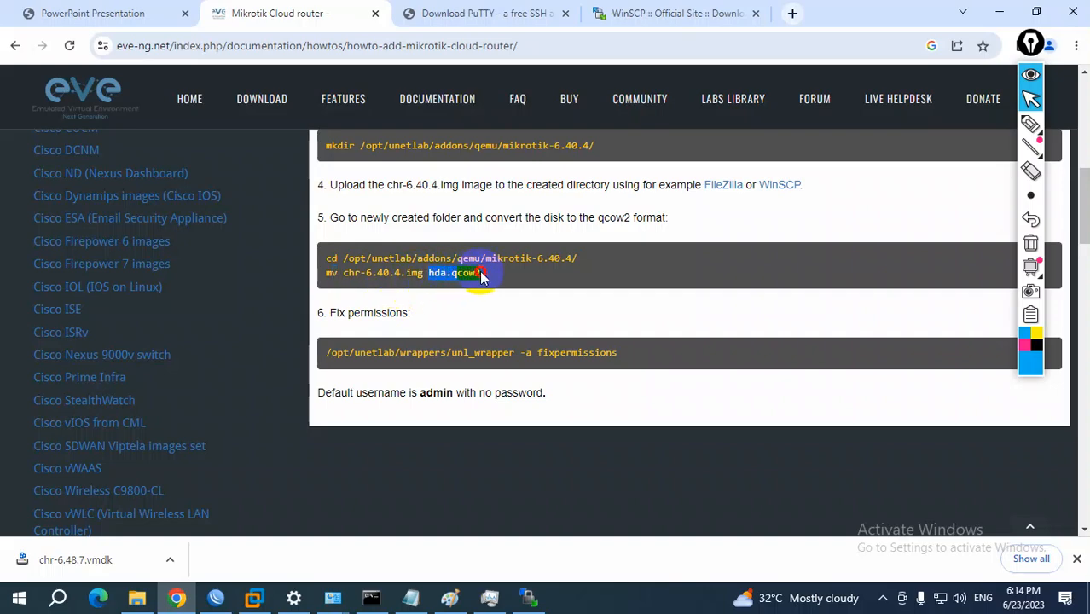
left_click(335, 273)
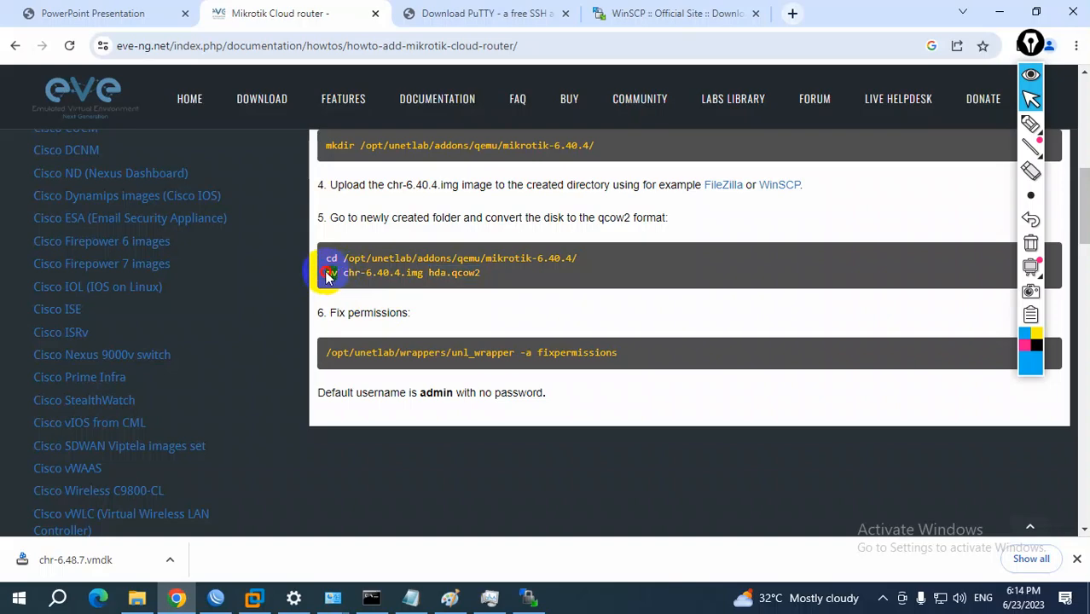
double_click(330, 273)
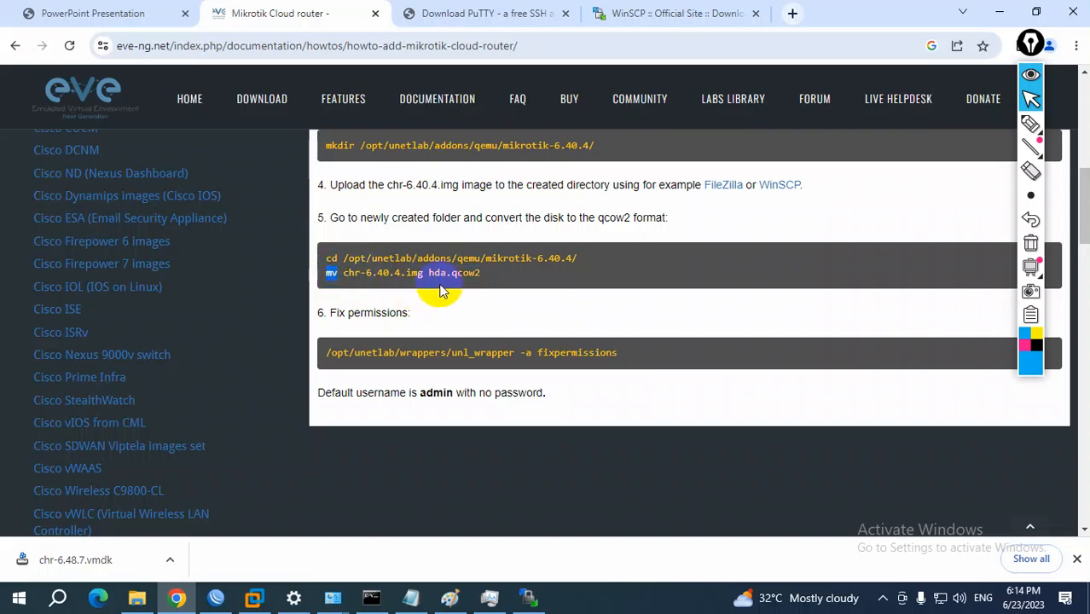
left_click_drag(344, 273, 490, 275)
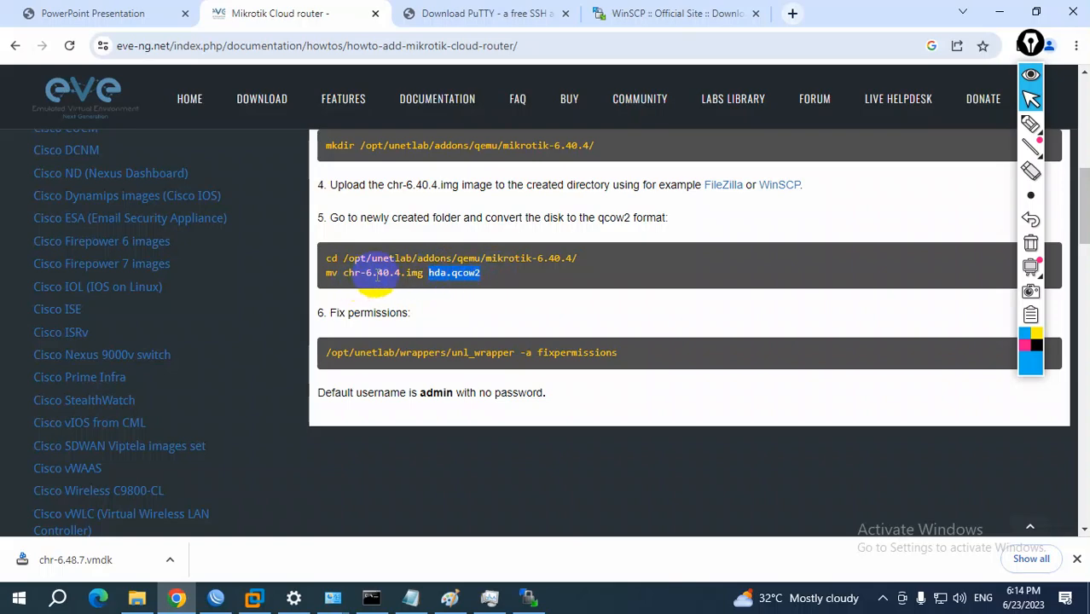
scroll(380, 281, "up", 2)
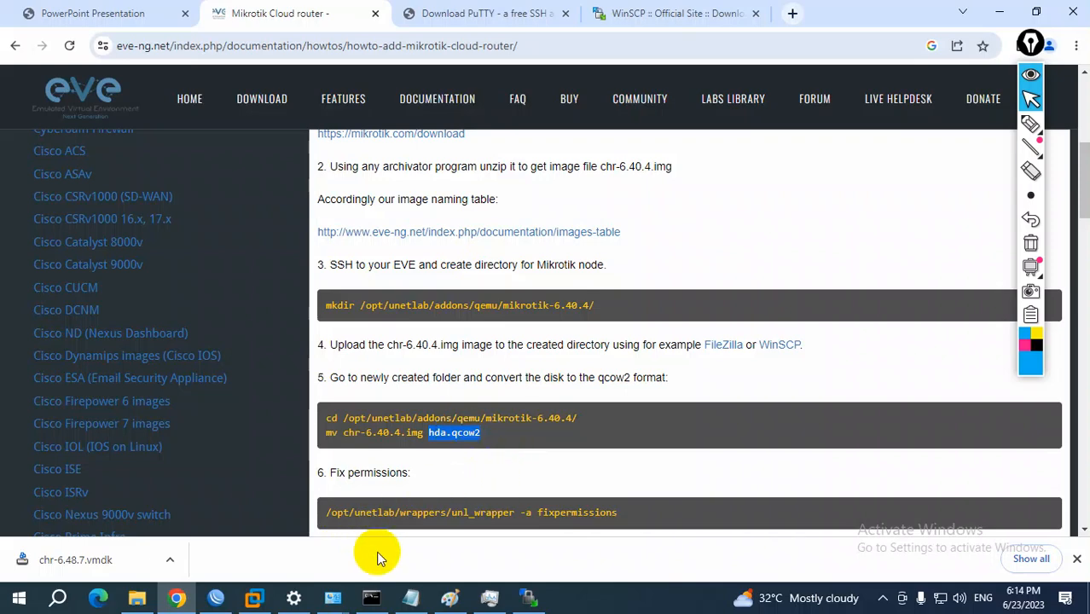
Bring up the WinSCP login window and minimize Chrome and Notepad to expose VMware Workstation behind it
left_click(527, 598)
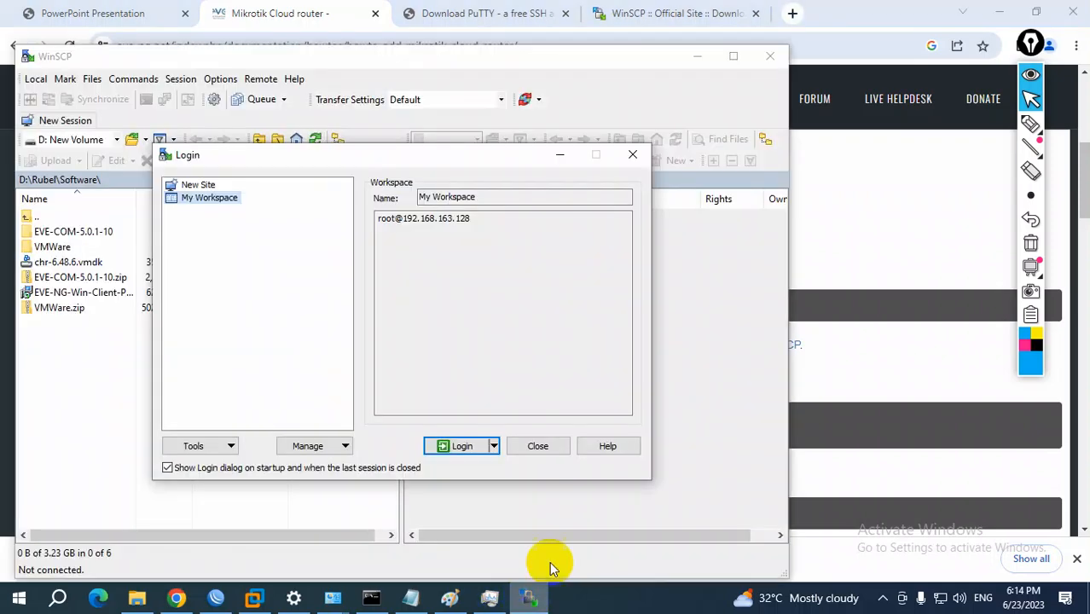
left_click_drag(362, 156, 429, 199)
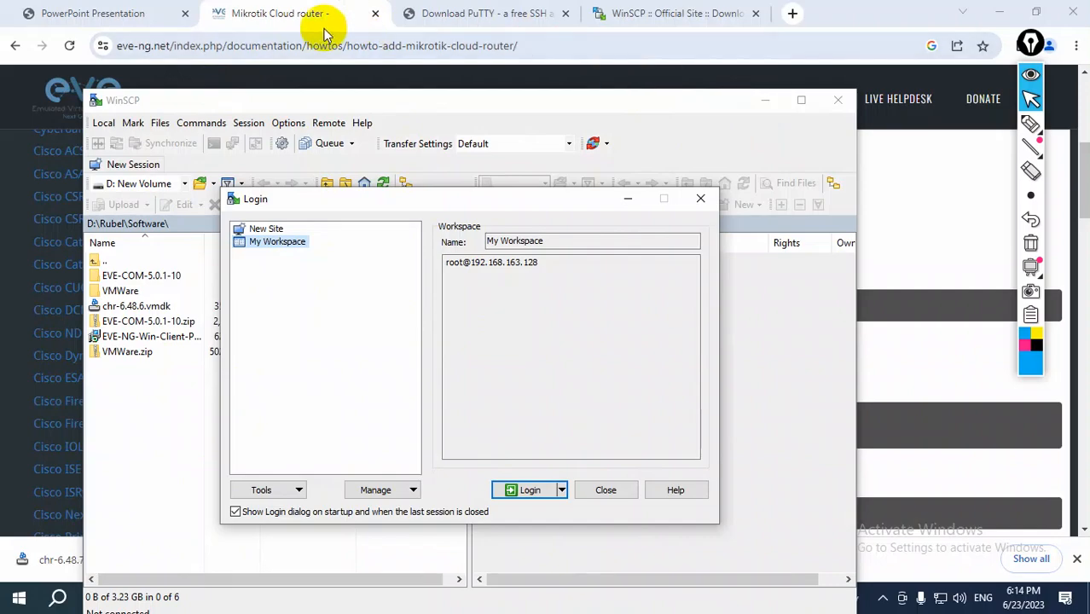
left_click(285, 20)
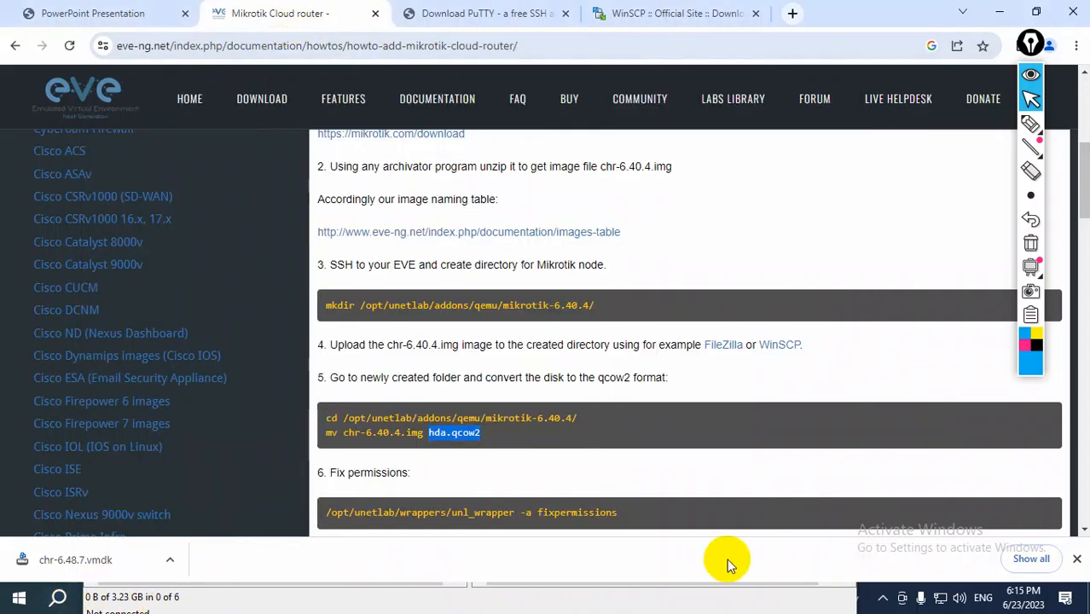
left_click(999, 12)
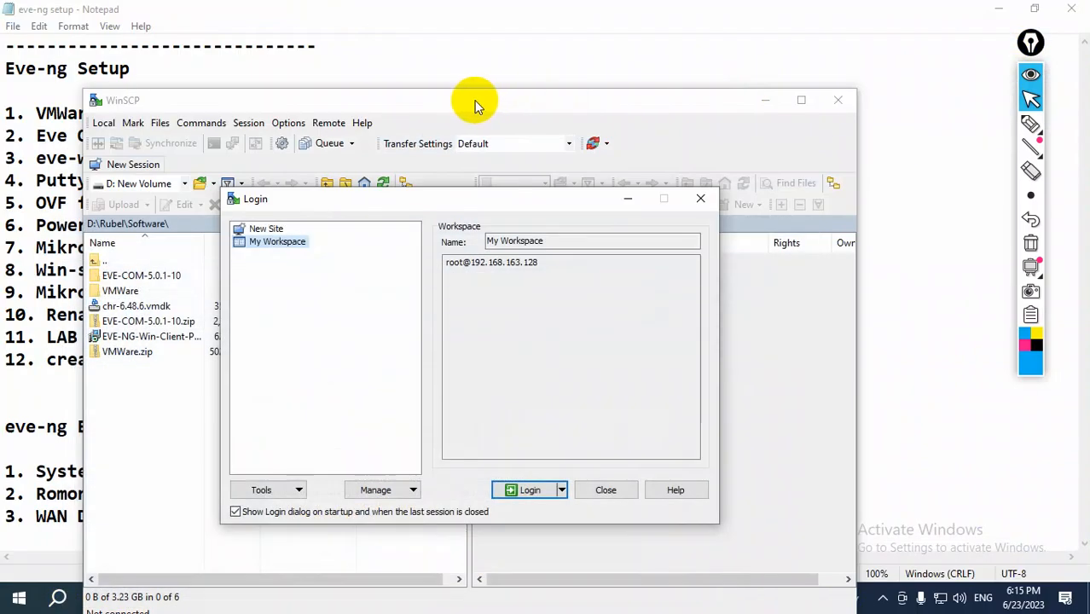
left_click(887, 48)
left_click(999, 8)
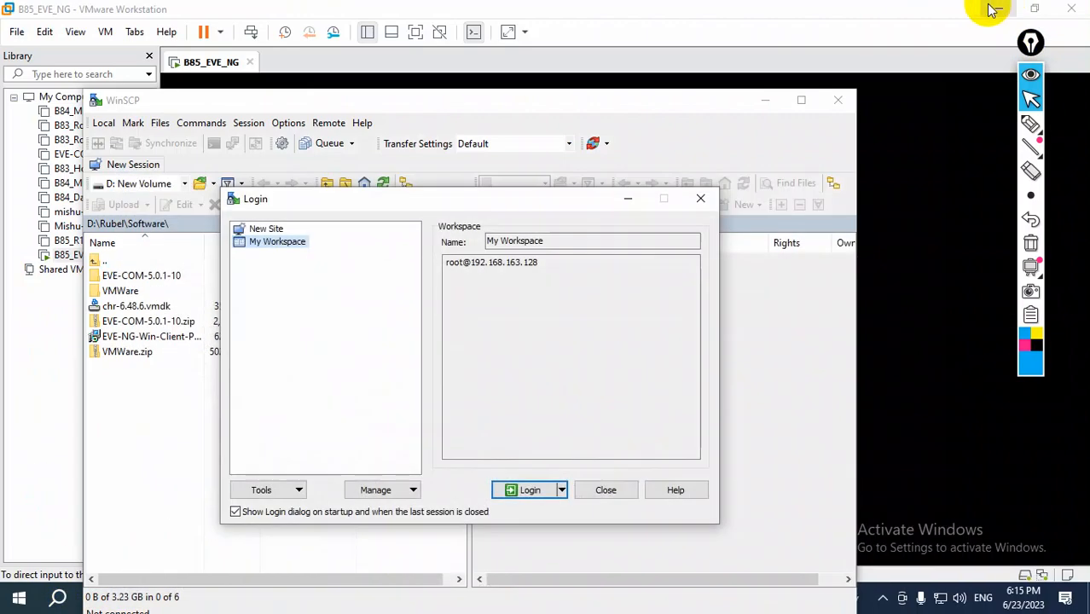
Check the EVE-NG address on the B85_EVE_NG console in VMware Workstation, then return to WinSCP
left_click(925, 143)
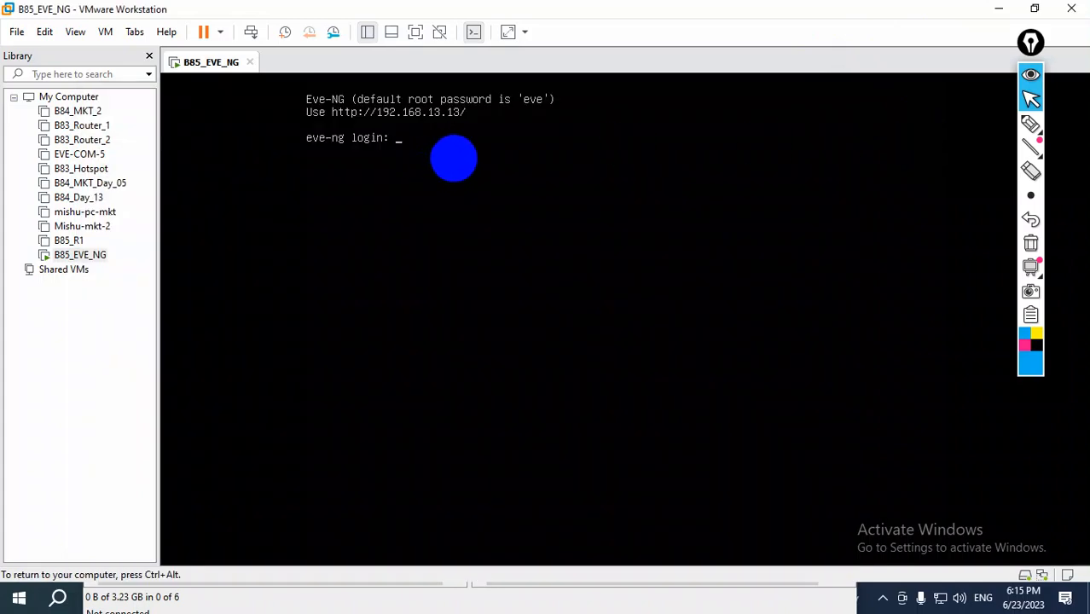
key("ctrl+alt")
left_click(213, 600)
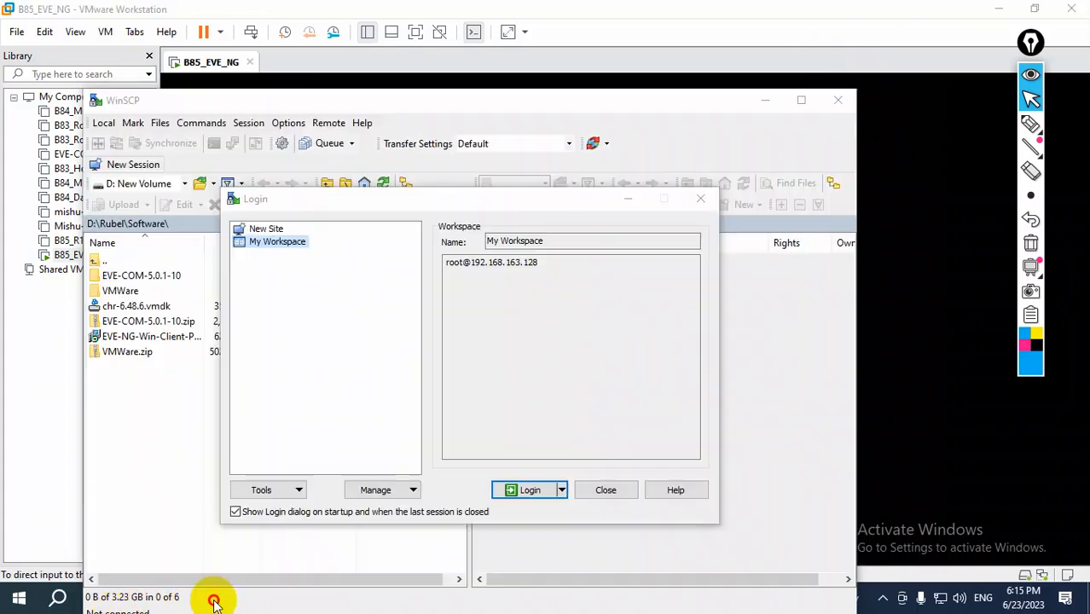
left_click_drag(565, 203, 613, 180)
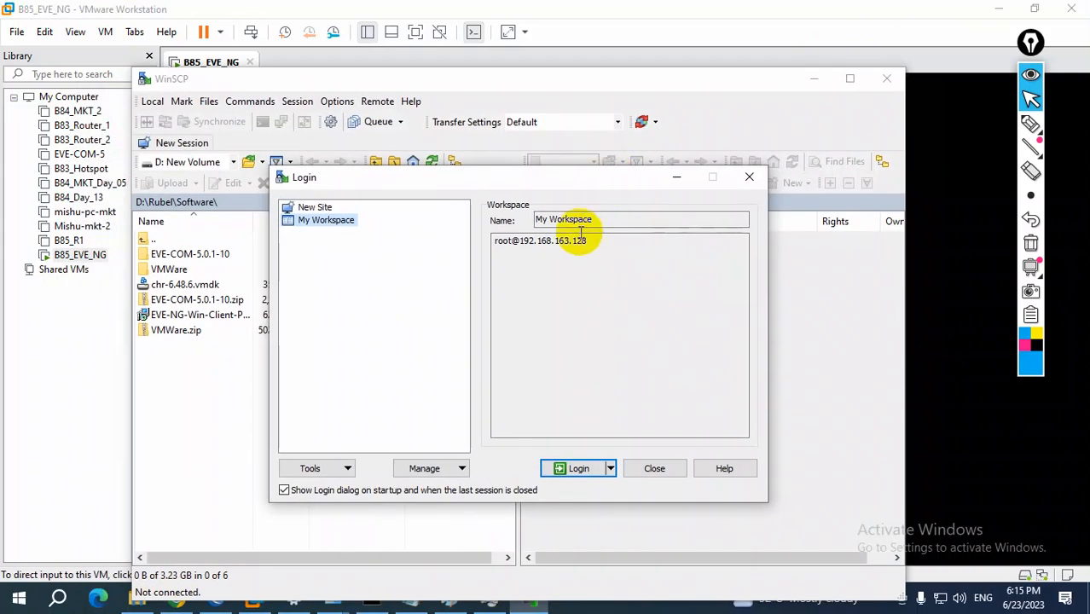
Close the WinSCP login dialog and start a new session using the New Site entry
left_click(749, 176)
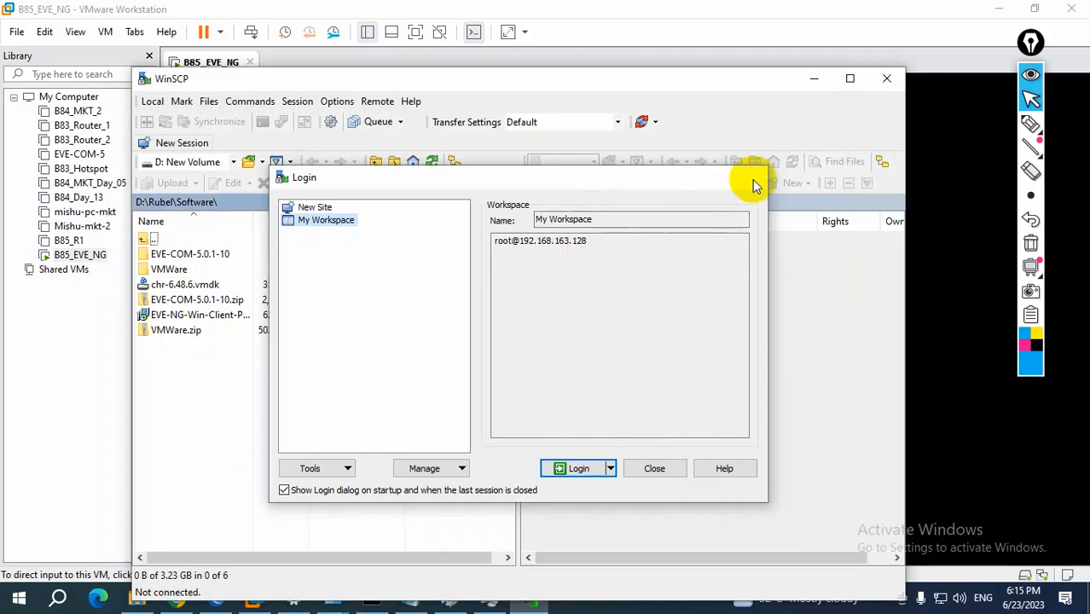
left_click_drag(398, 81, 340, 75)
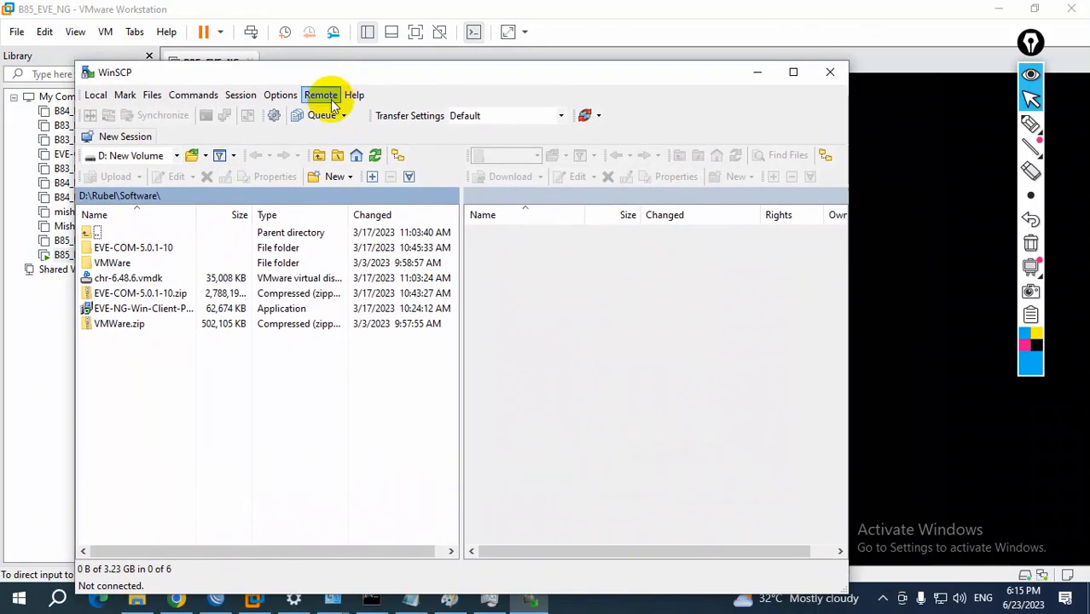
left_click(128, 137)
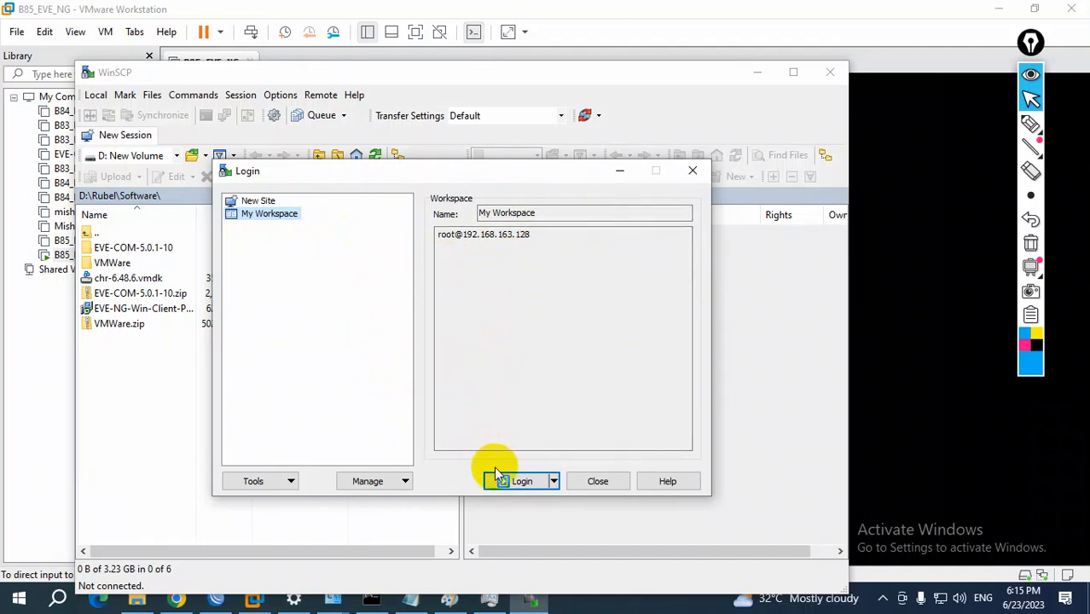
left_click(259, 202)
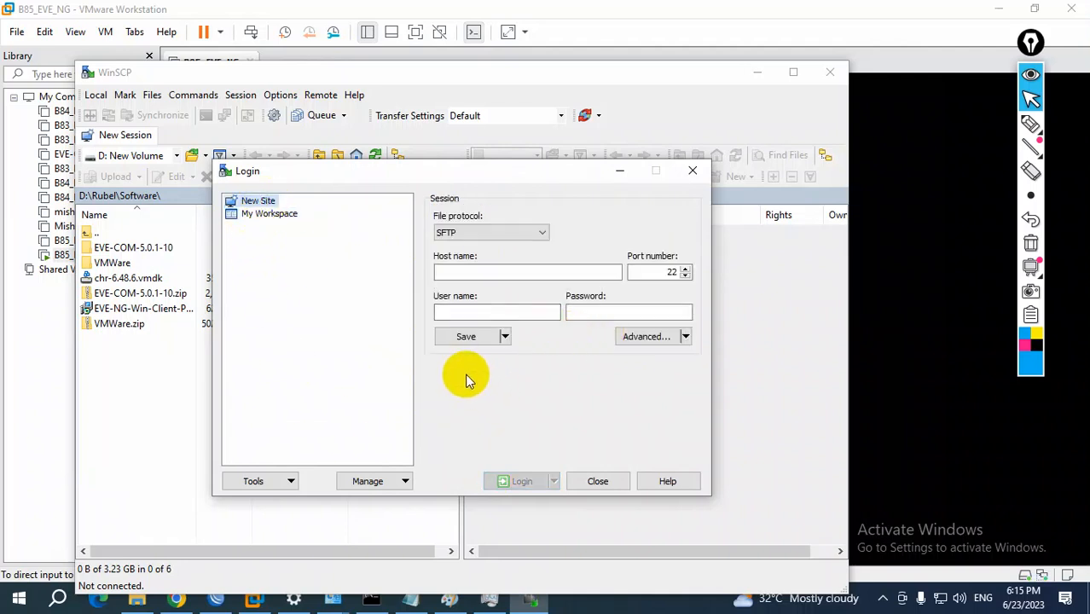
Enter host name 192.168.13.13, user name root and the account password for the SFTP session on port 22, and log in
left_click(466, 273)
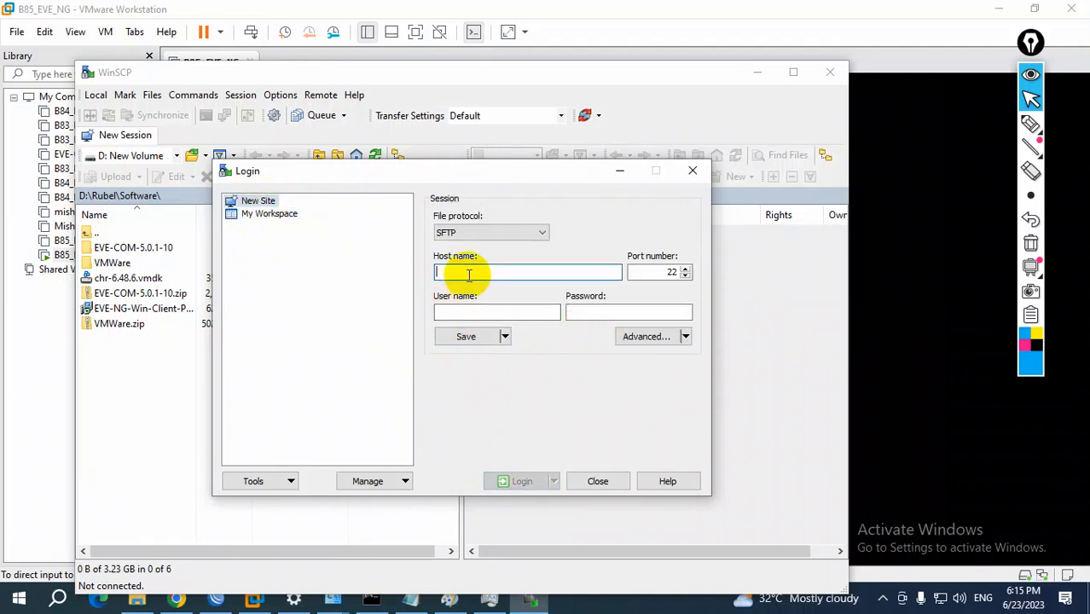
type("192.168.13.13")
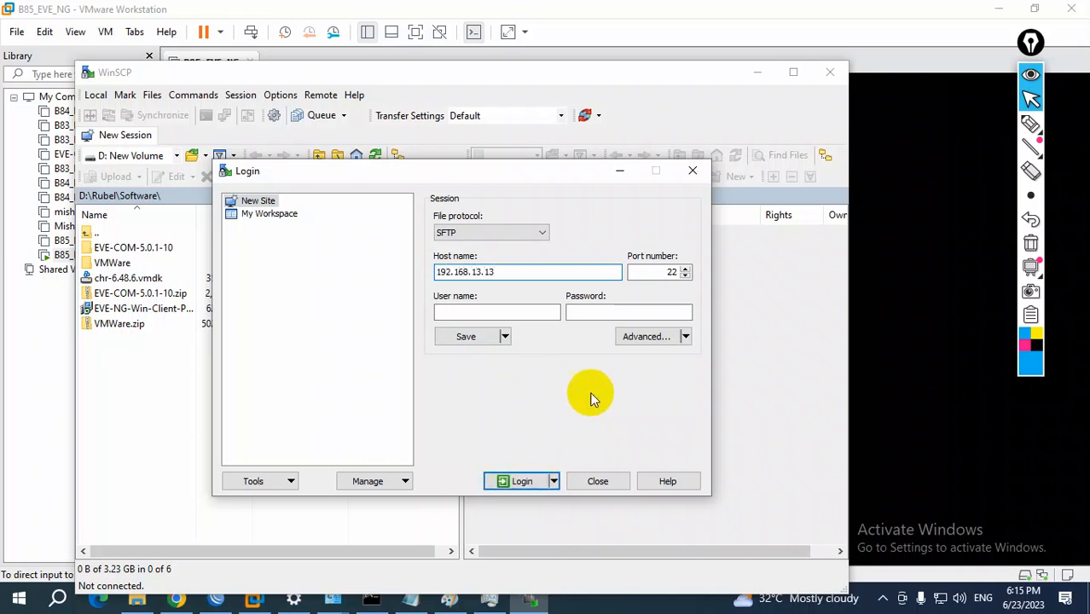
double_click(653, 271)
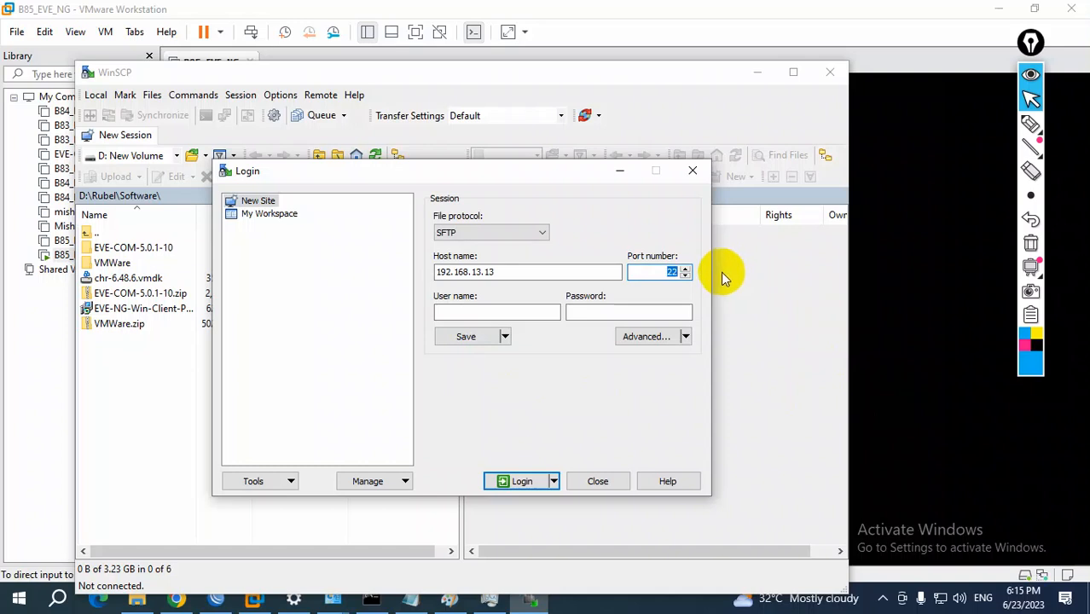
left_click(494, 311)
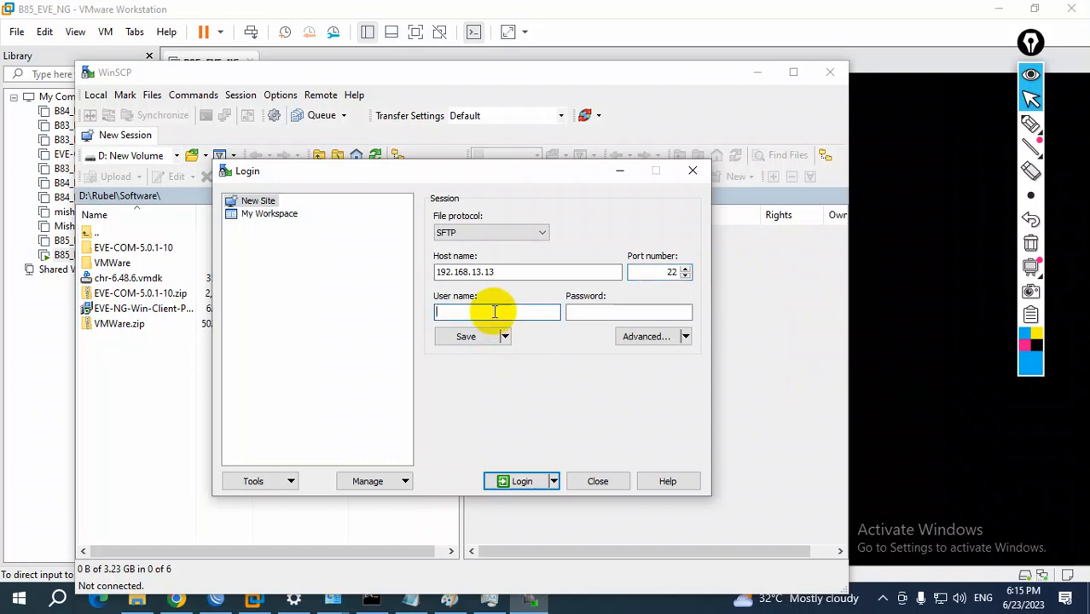
key("Tab")
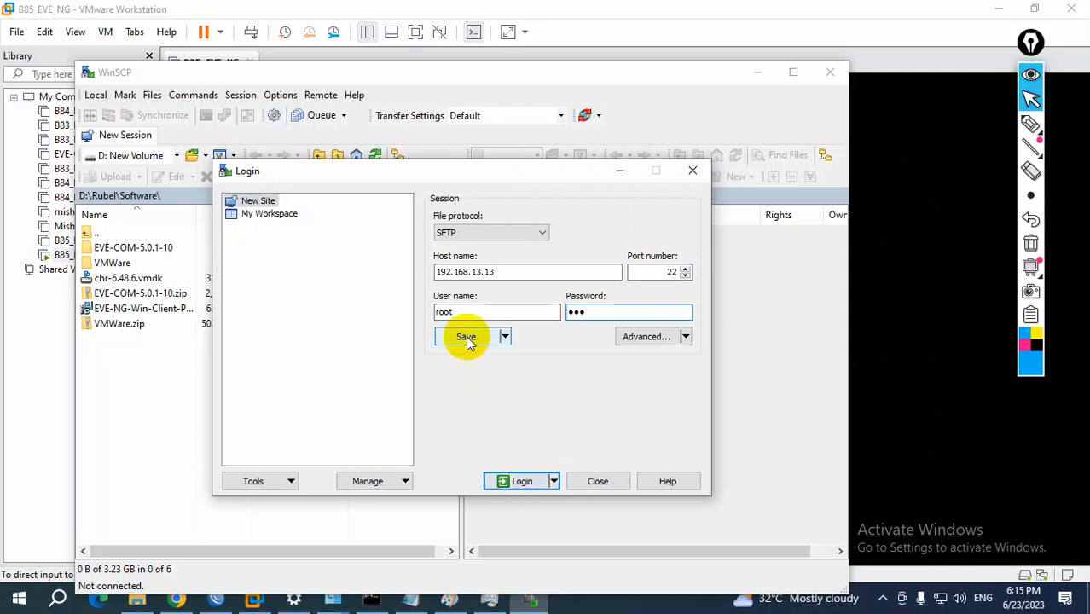
left_click(520, 481)
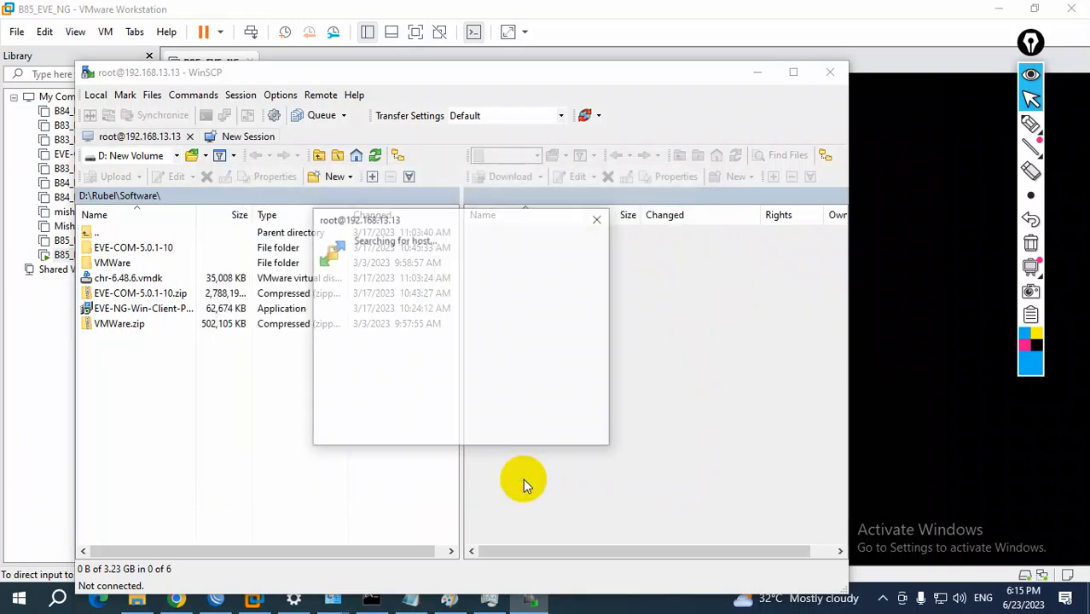
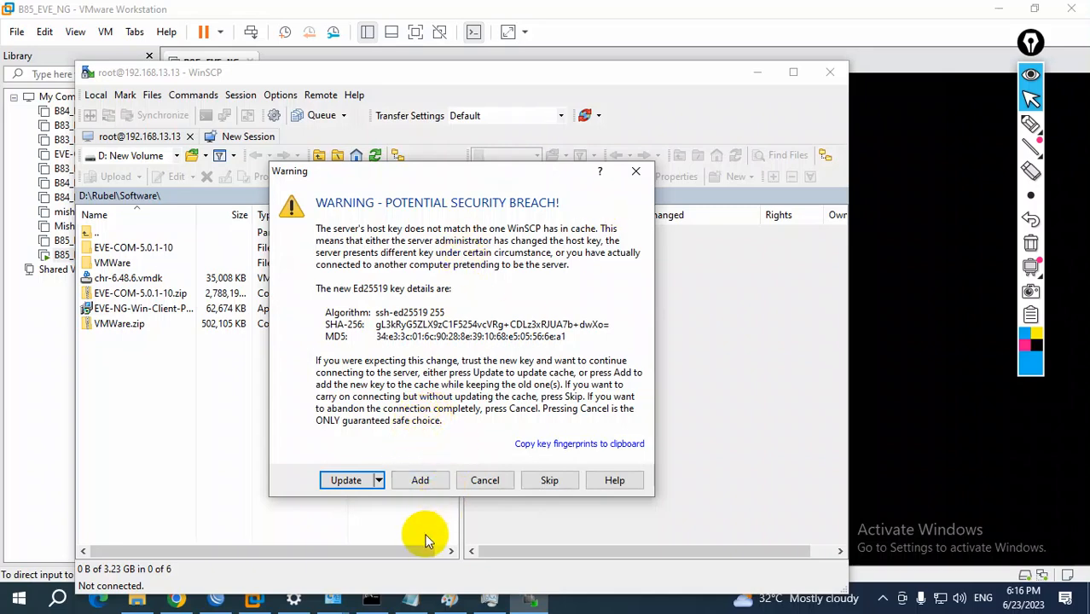
Accept the server's new host key by updating the cached one, and maximize the WinSCP window
left_click(346, 480)
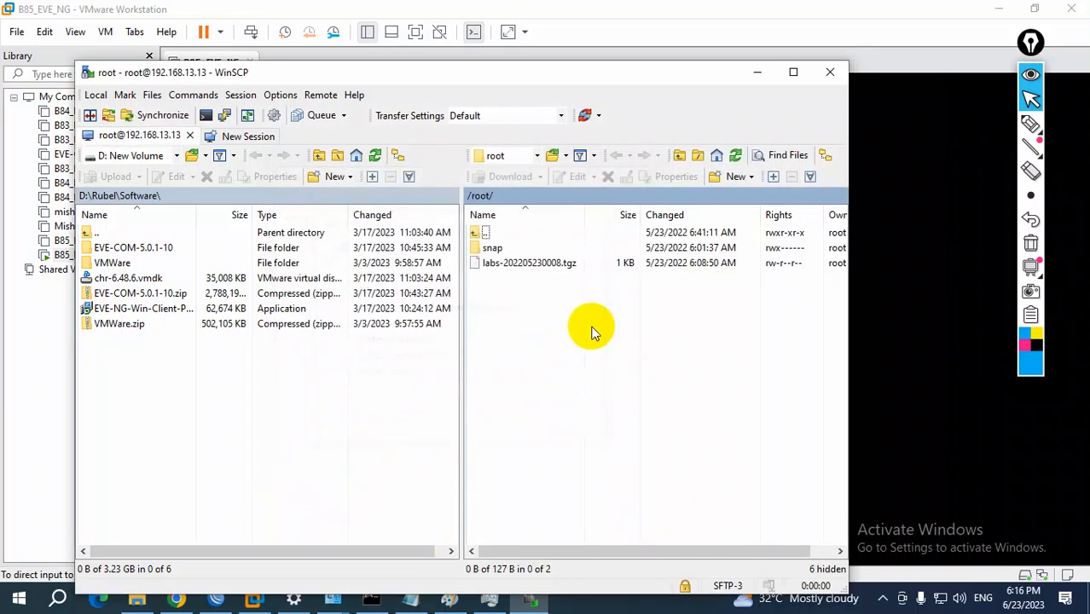
left_click(789, 73)
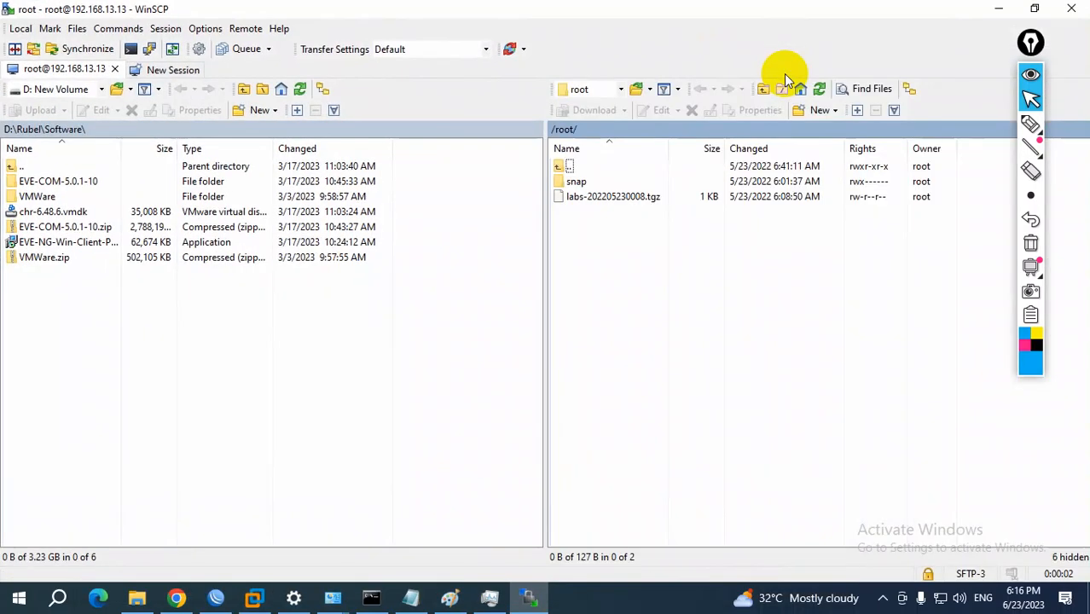
Mark the local pane W and the remote pane L in pen with a dividing line and transfer arrow, and clear the drawing
left_click(1029, 126)
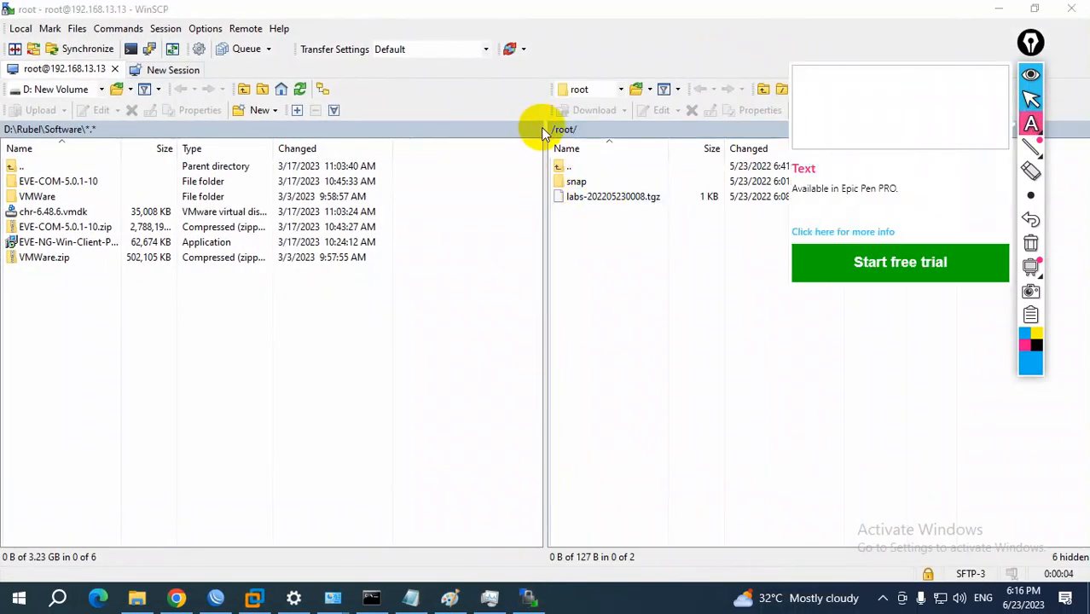
left_click(1034, 127)
left_click(1032, 126)
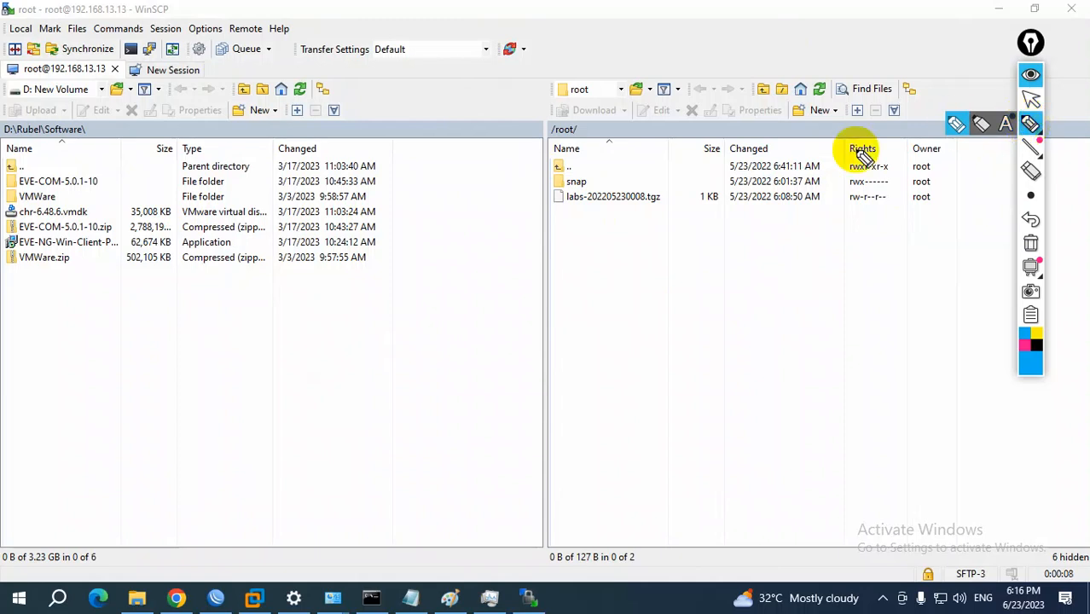
left_click_drag(539, 116, 539, 512)
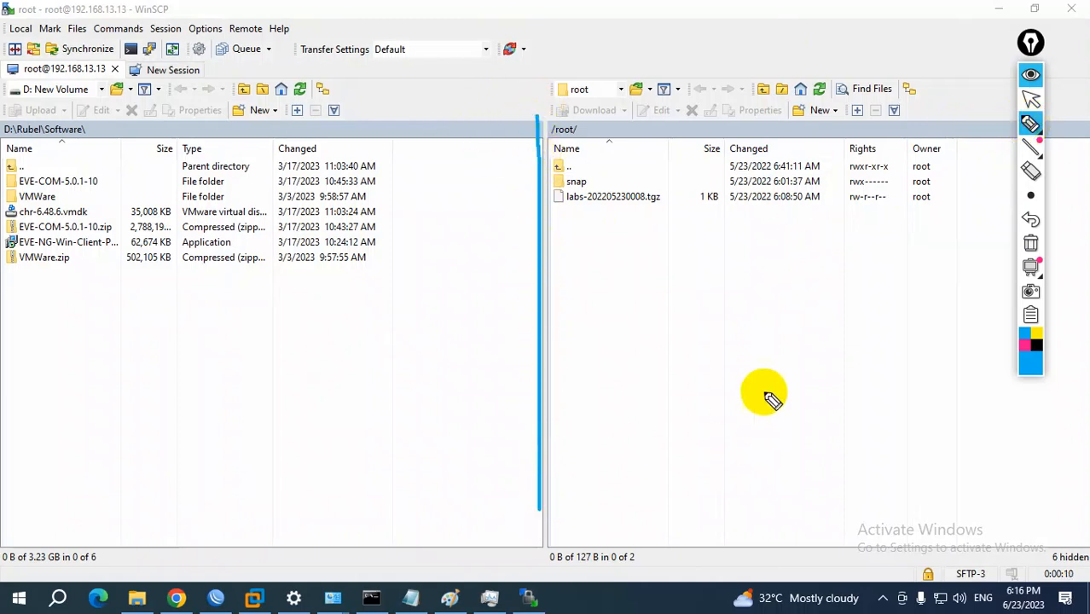
left_click(1030, 341)
mouse_move(534, 119)
left_mouse_down()
mouse_move(550, 258)
mouse_move(549, 503)
left_mouse_up()
mouse_move(351, 333)
left_mouse_down()
mouse_move(209, 390)
mouse_move(400, 350)
left_mouse_up()
mouse_move(26, 395)
left_mouse_down()
mouse_move(73, 438)
mouse_move(106, 363)
left_mouse_up()
mouse_move(691, 323)
left_mouse_down()
mouse_move(700, 418)
mouse_move(767, 403)
left_mouse_up()
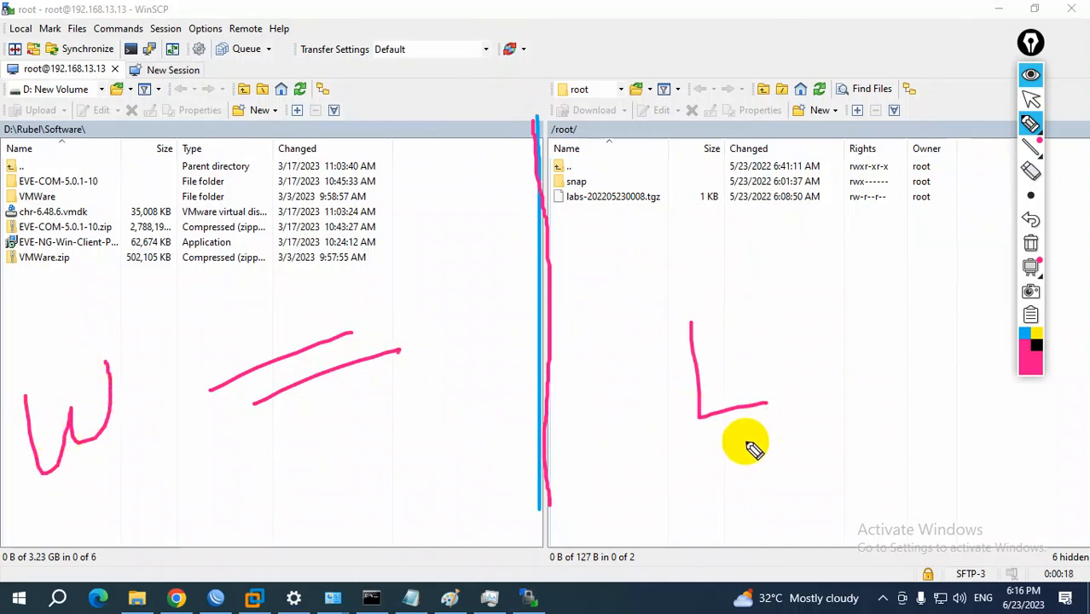
mouse_move(264, 314)
left_mouse_down()
mouse_move(358, 205)
mouse_move(596, 323)
mouse_move(623, 281)
left_mouse_up()
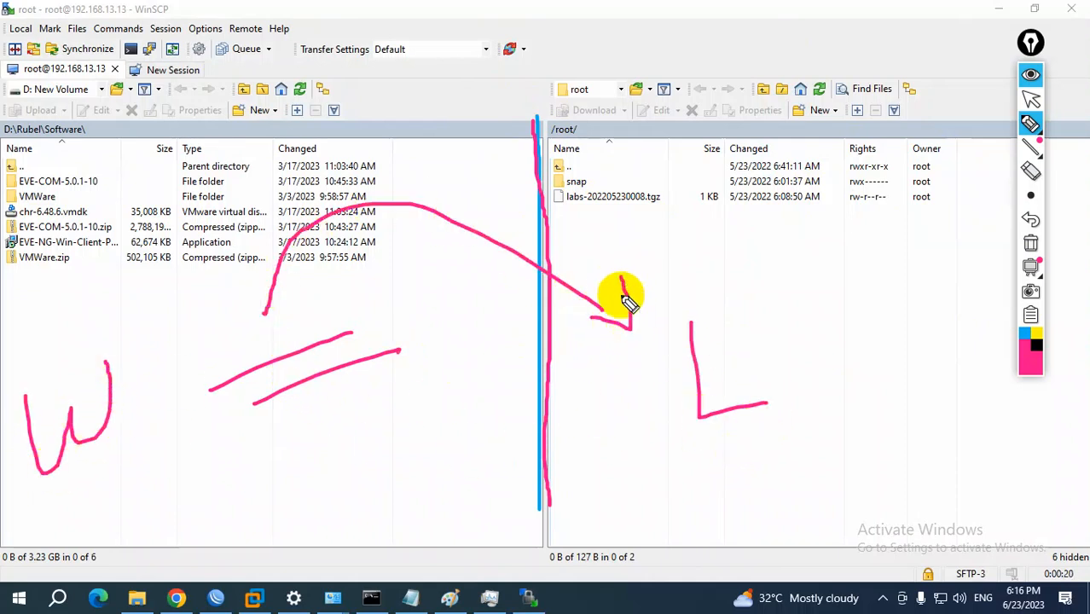
left_click(1030, 99)
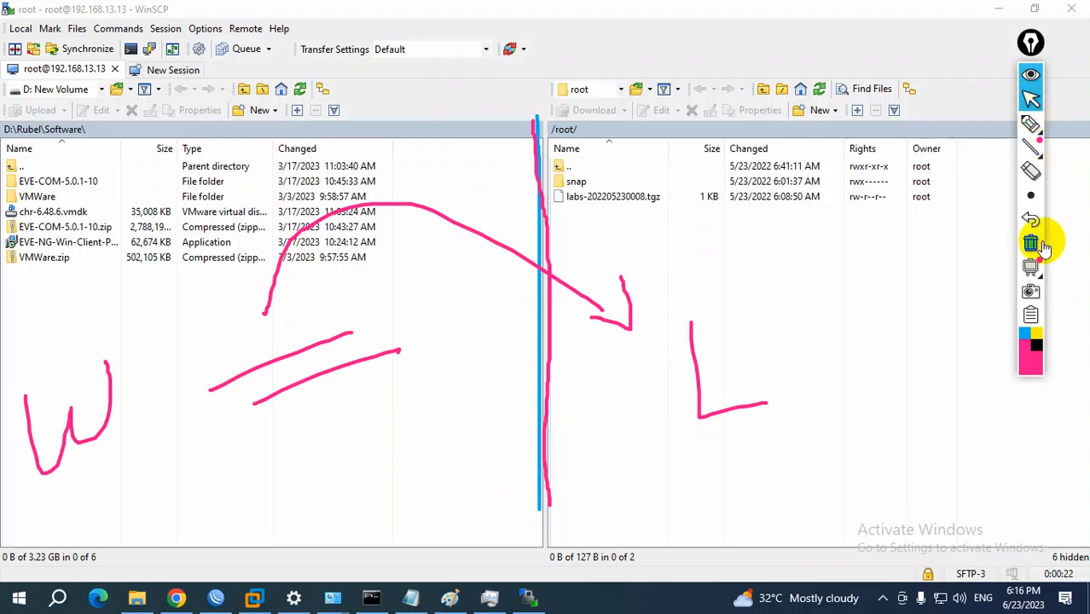
left_click(1039, 245)
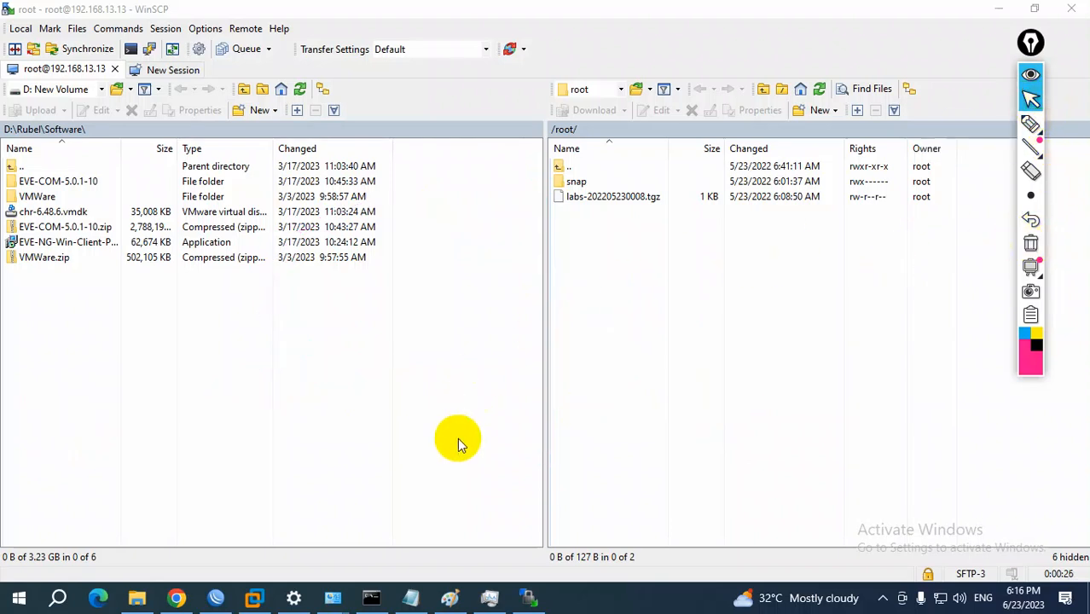
Check the upload instructions in the EVE-NG guide in Chrome and return to WinSCP
left_click(176, 598)
left_click_drag(367, 305, 487, 306)
key("alt+Tab")
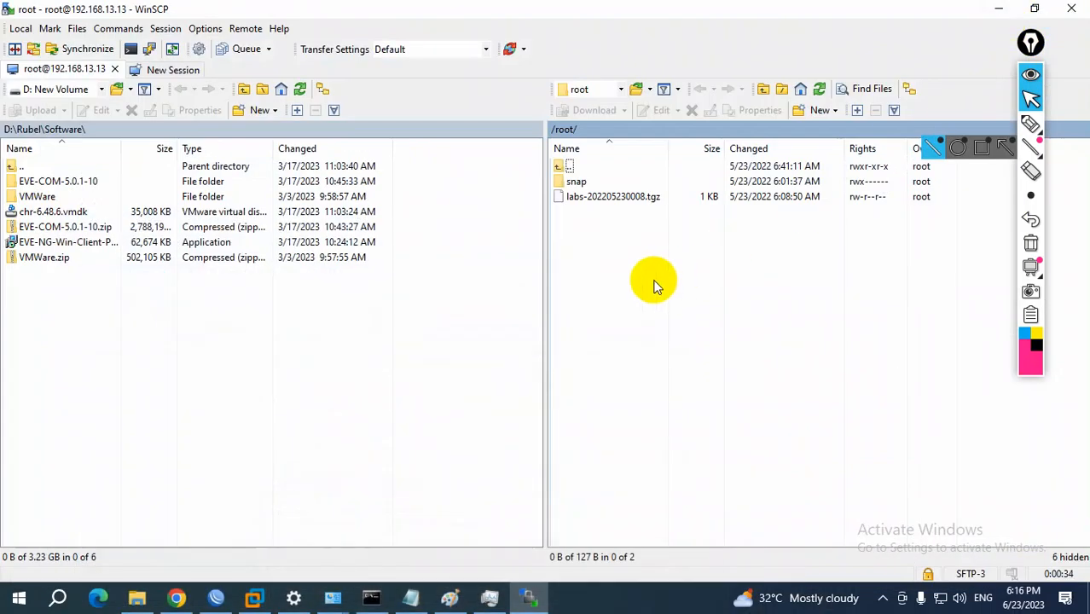
Open the server folder /opt/unetlab/addons/qemu/ starting from the root directory
left_click(620, 89)
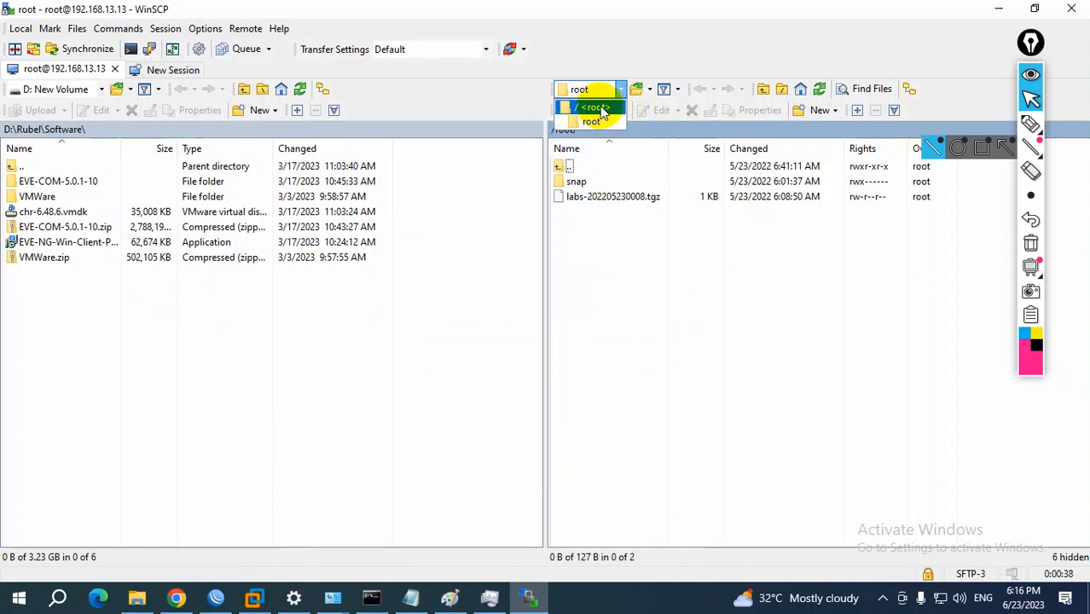
left_click(596, 107)
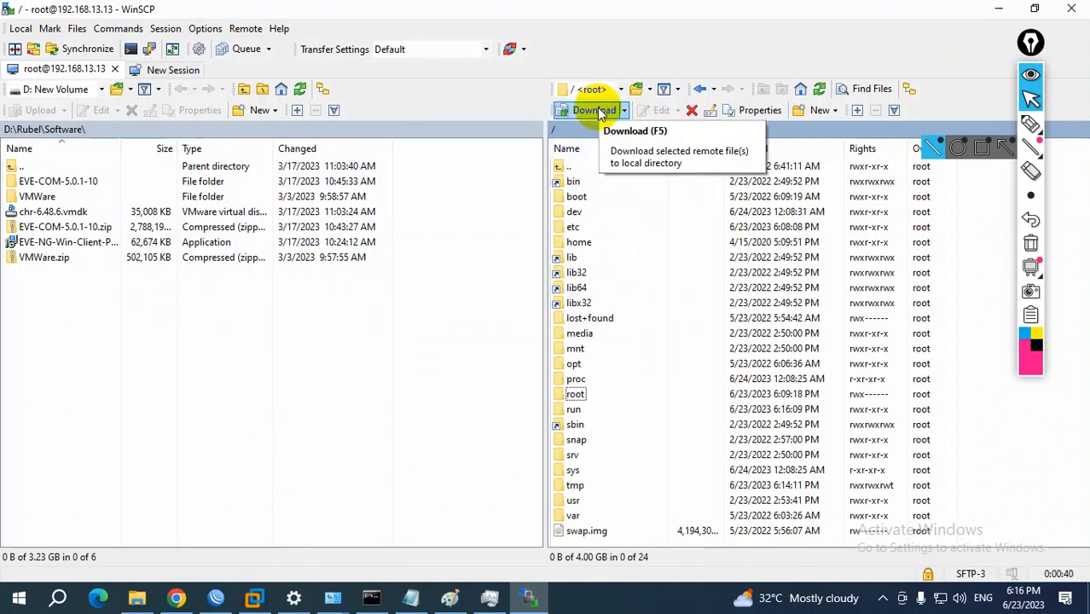
double_click(574, 364)
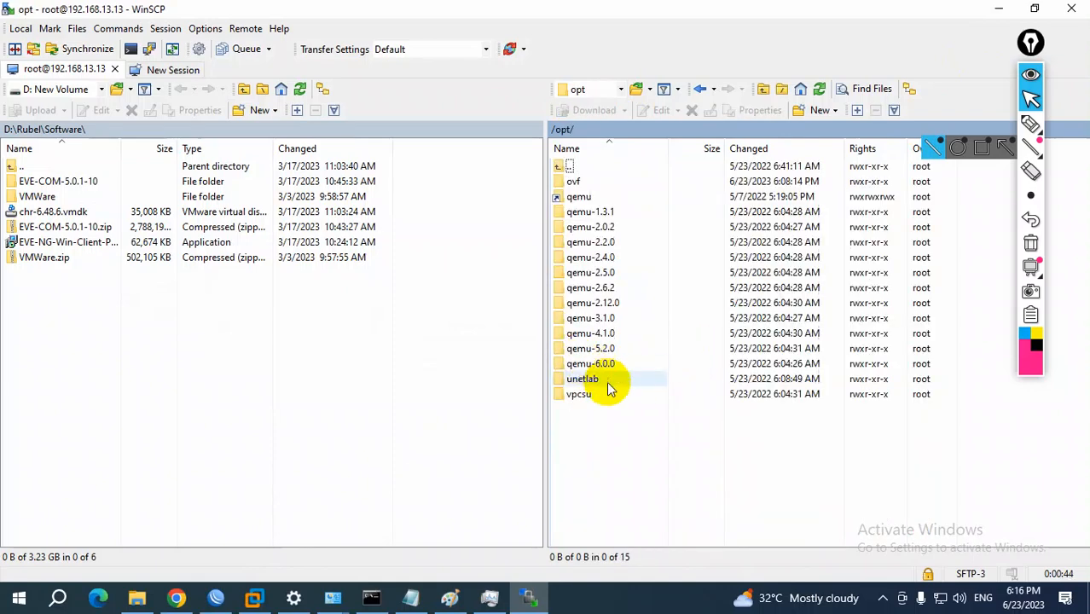
double_click(584, 381)
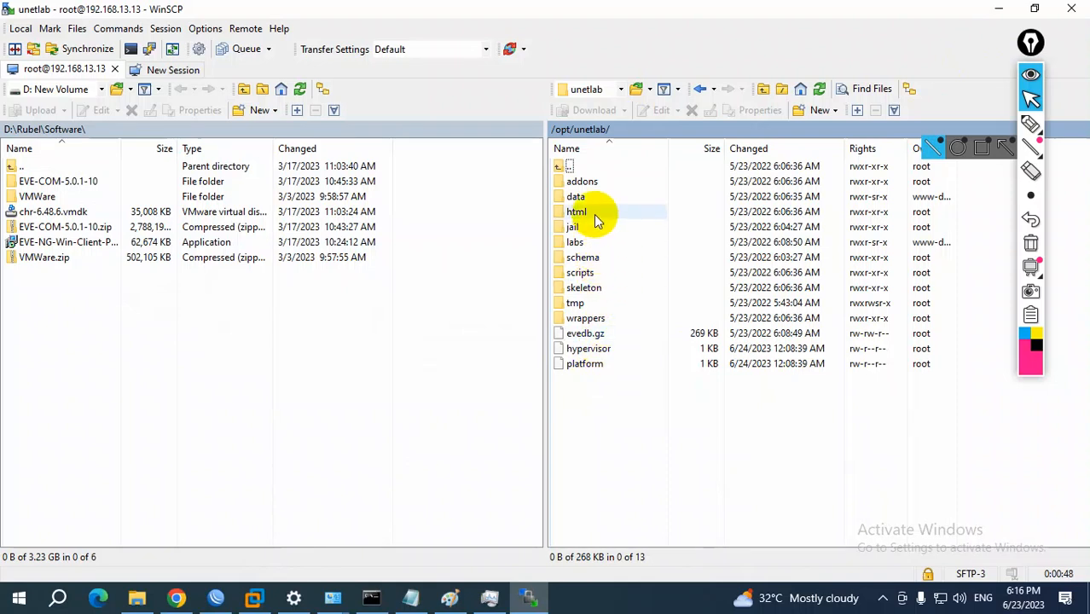
double_click(581, 182)
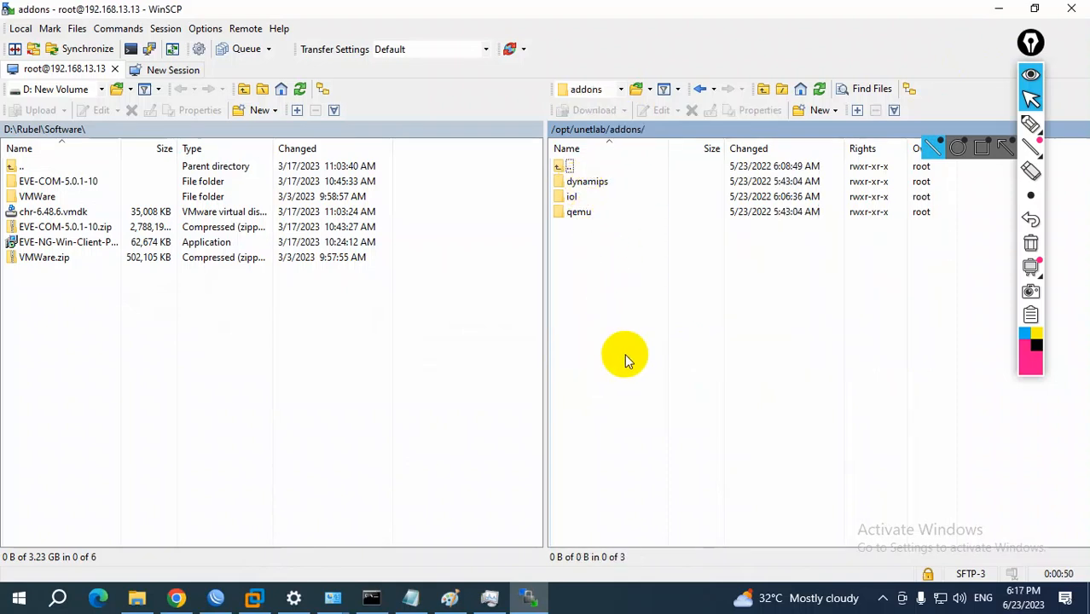
double_click(580, 213)
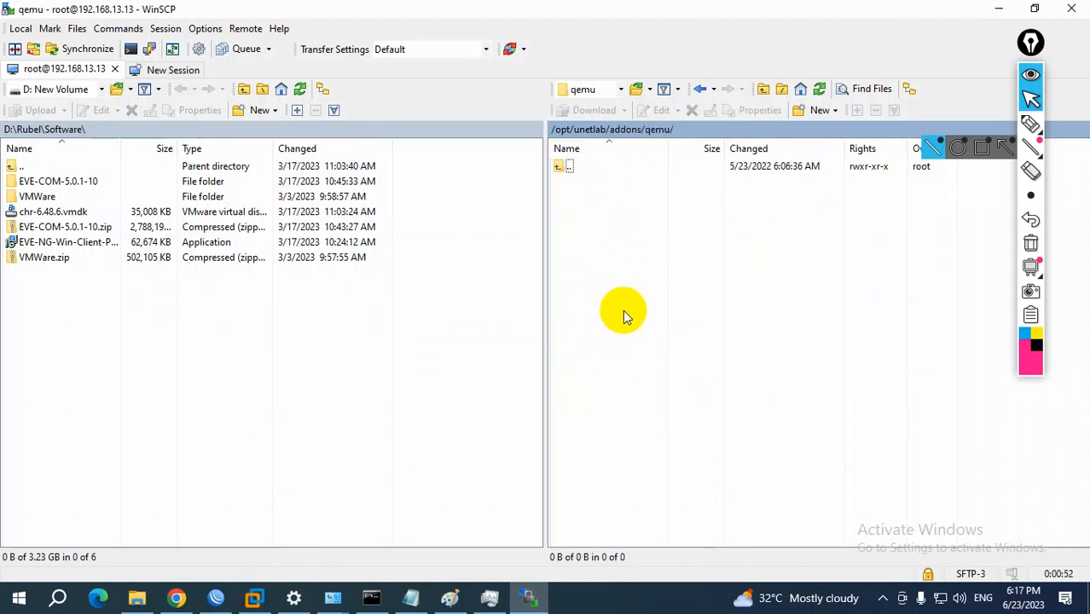
Start creating a new directory in the server's qemu folder and enter mikrotik- as the beginning of its name
right_click(618, 226)
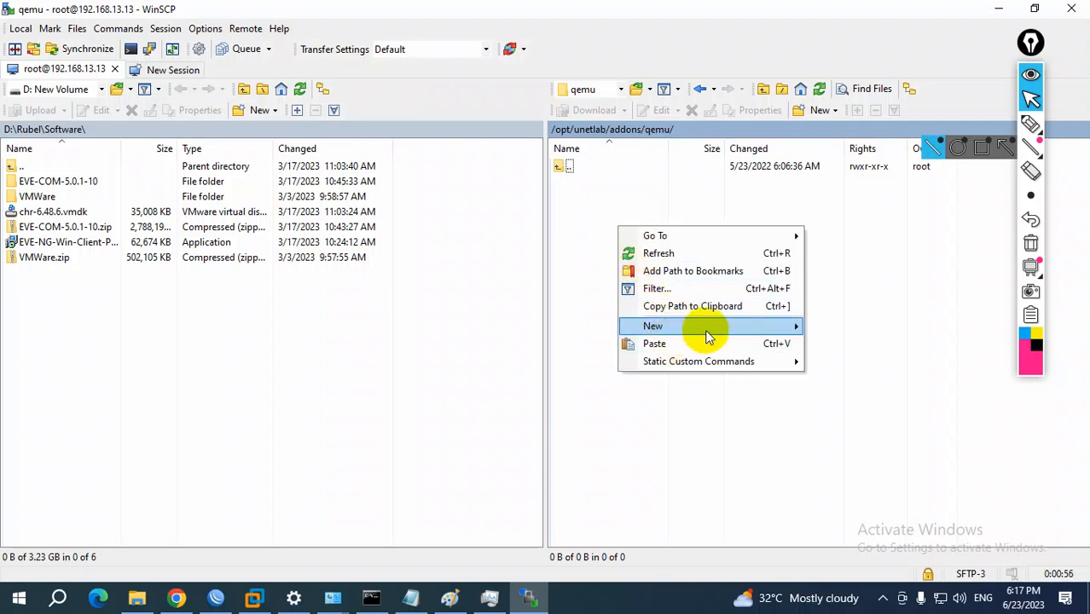
mouse_move(772, 329)
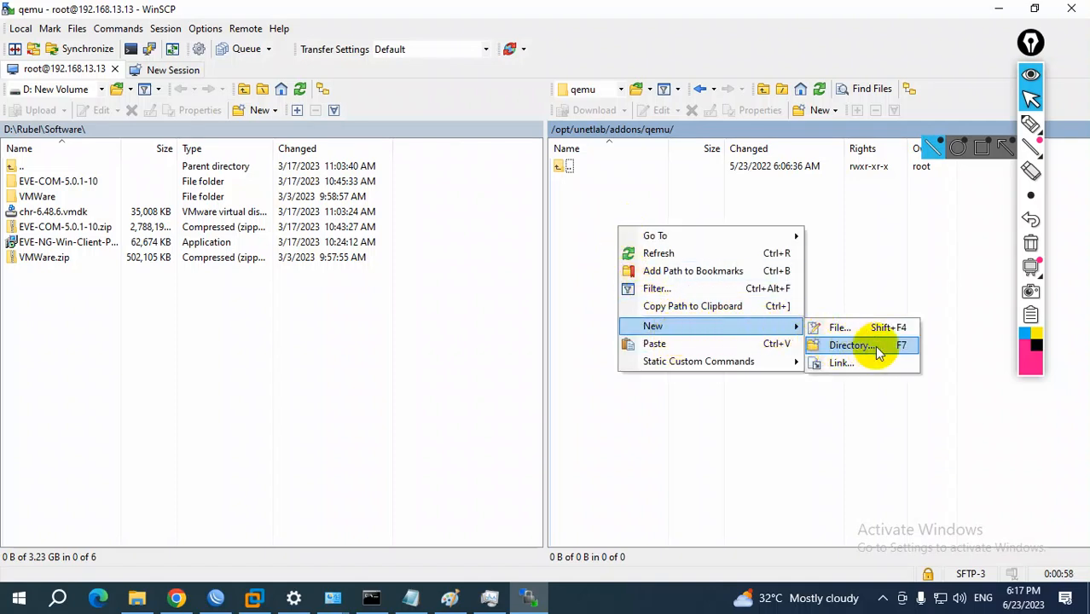
left_click(839, 347)
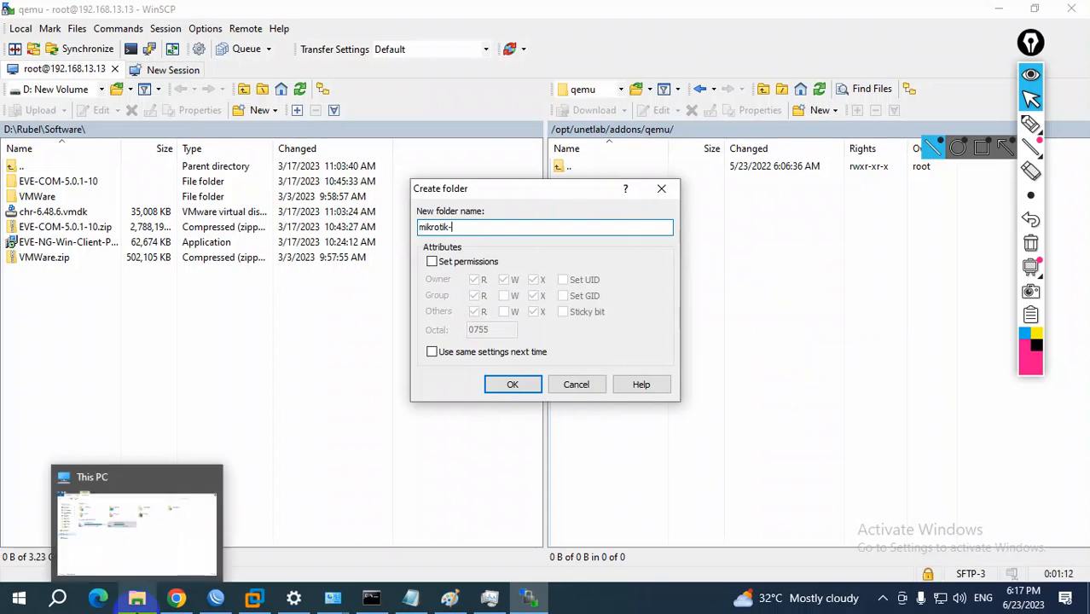
Copy the name of the chr-6.48.7 image from the Downloads folder in File Explorer and return to WinSCP
left_click(136, 599)
left_click(66, 134)
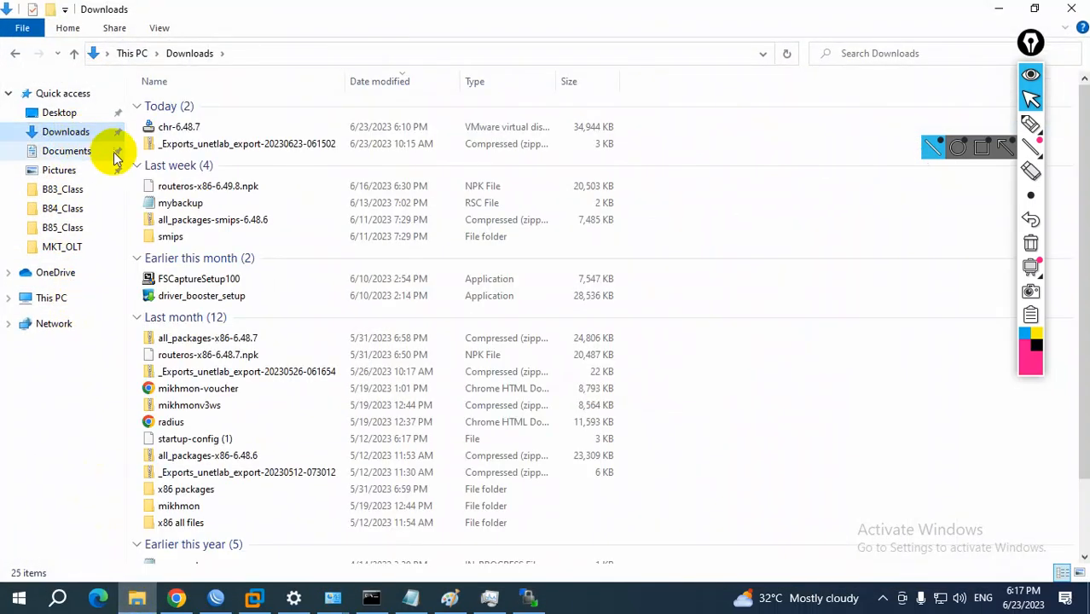
left_click(178, 127)
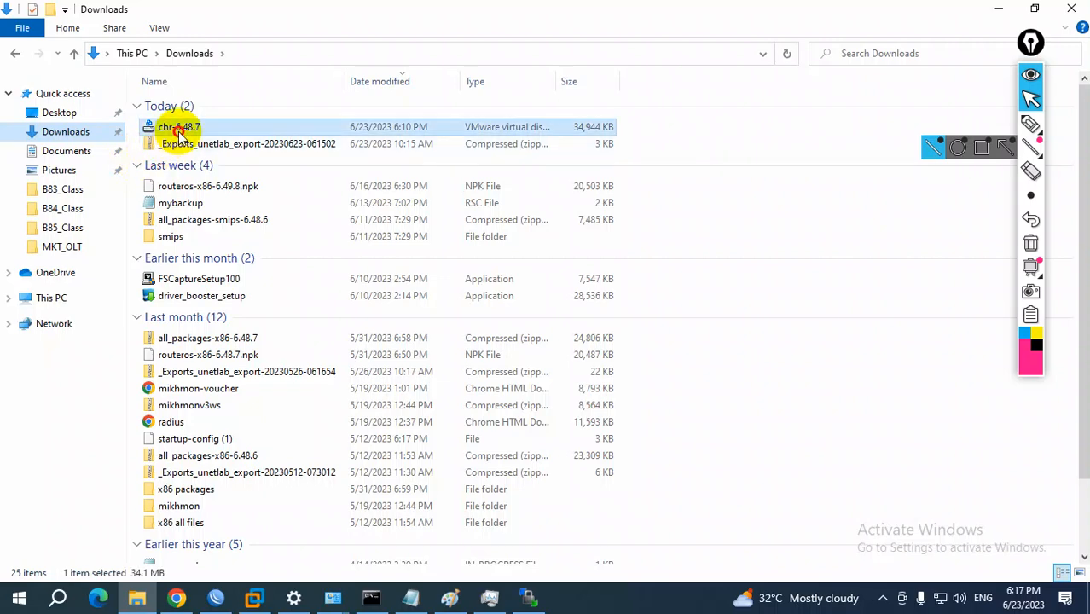
double_click(263, 437)
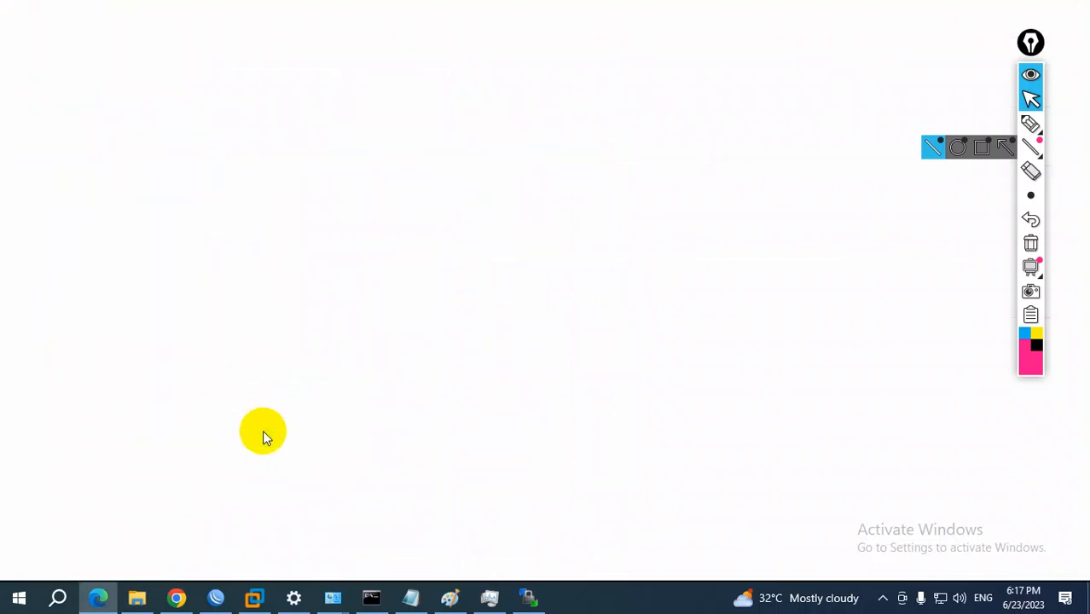
left_click(1078, 12)
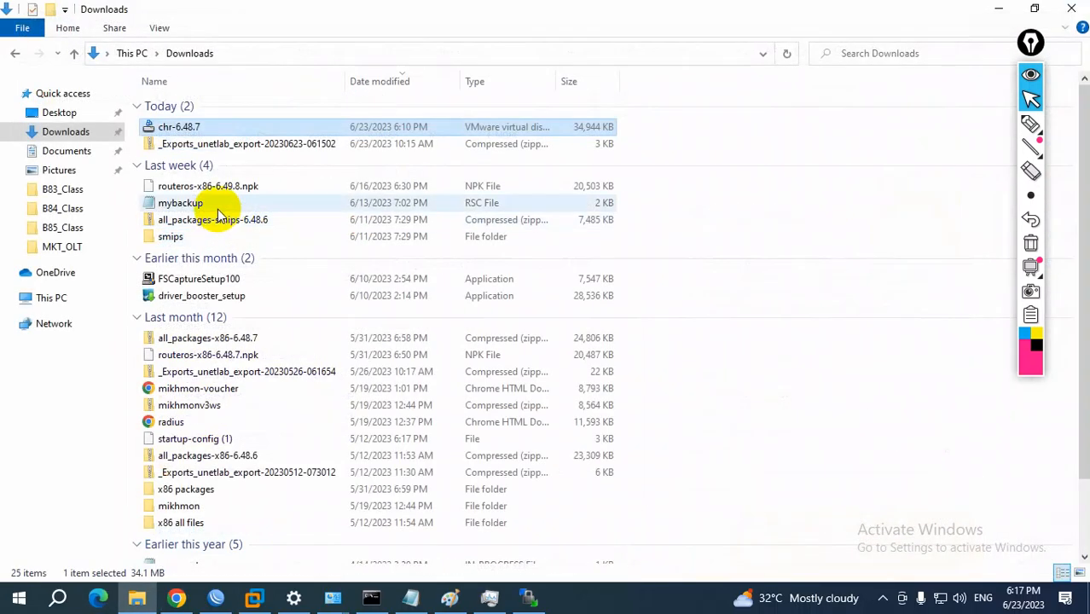
key("F2")
key("ctrl+c")
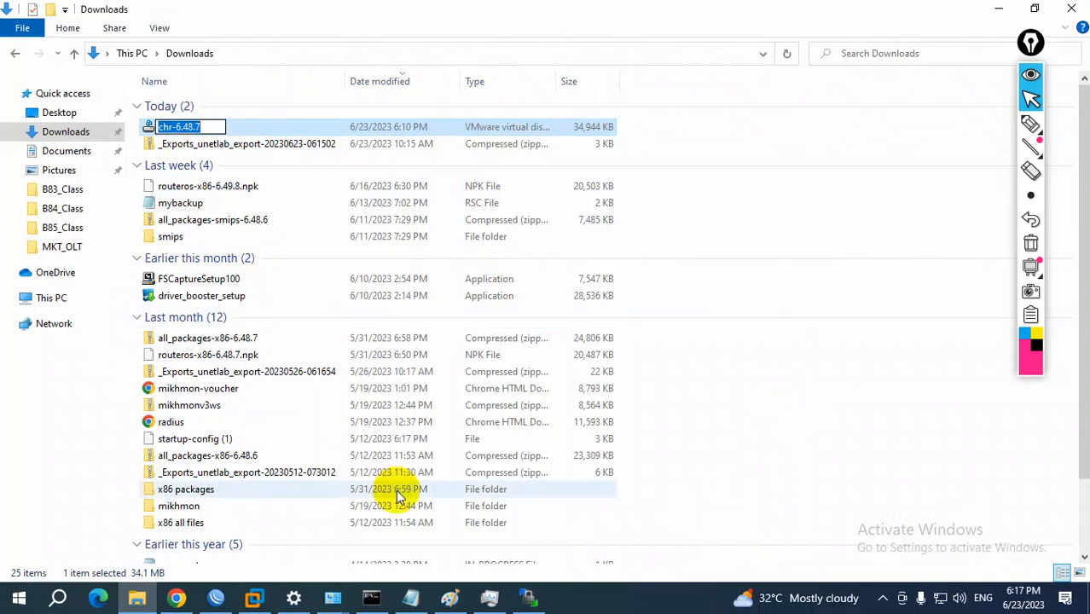
left_click(520, 279)
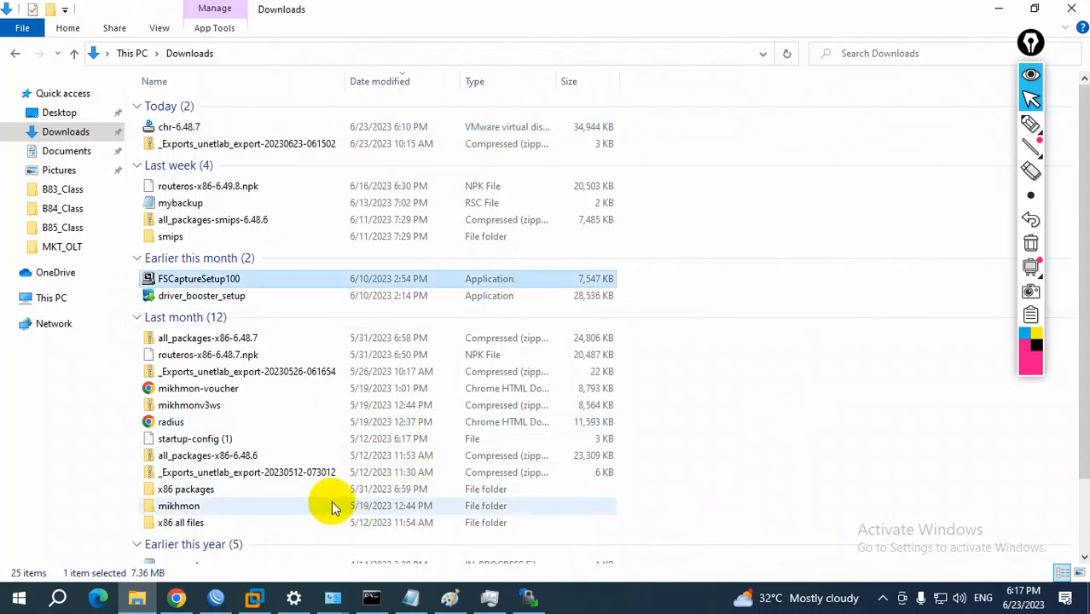
left_click(528, 599)
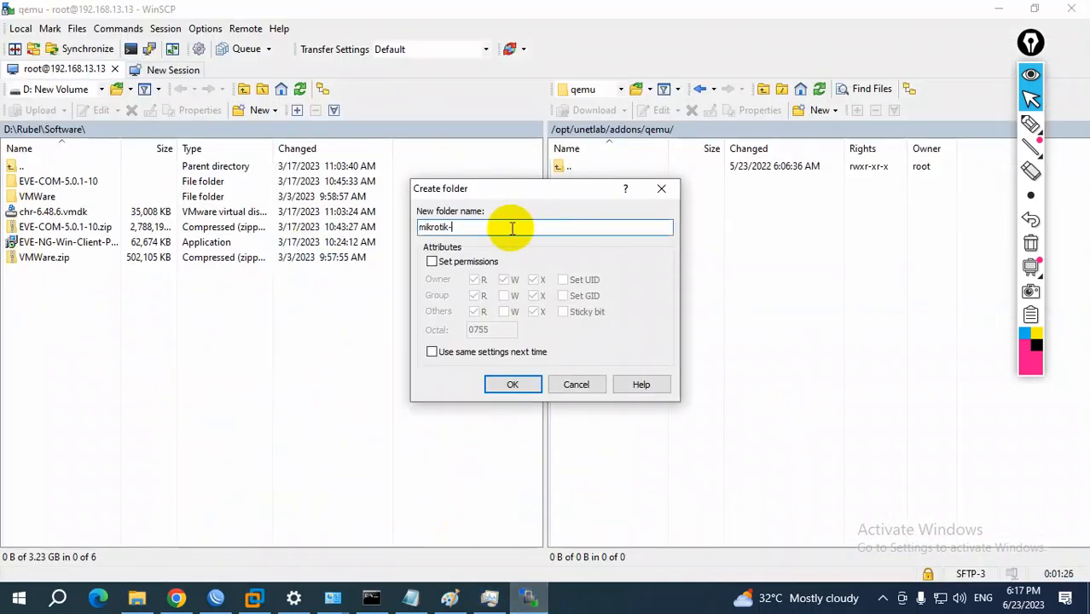
Complete the folder name as mikrotik-chr-6.48.7, create the folder and open it
key("ctrl+v")
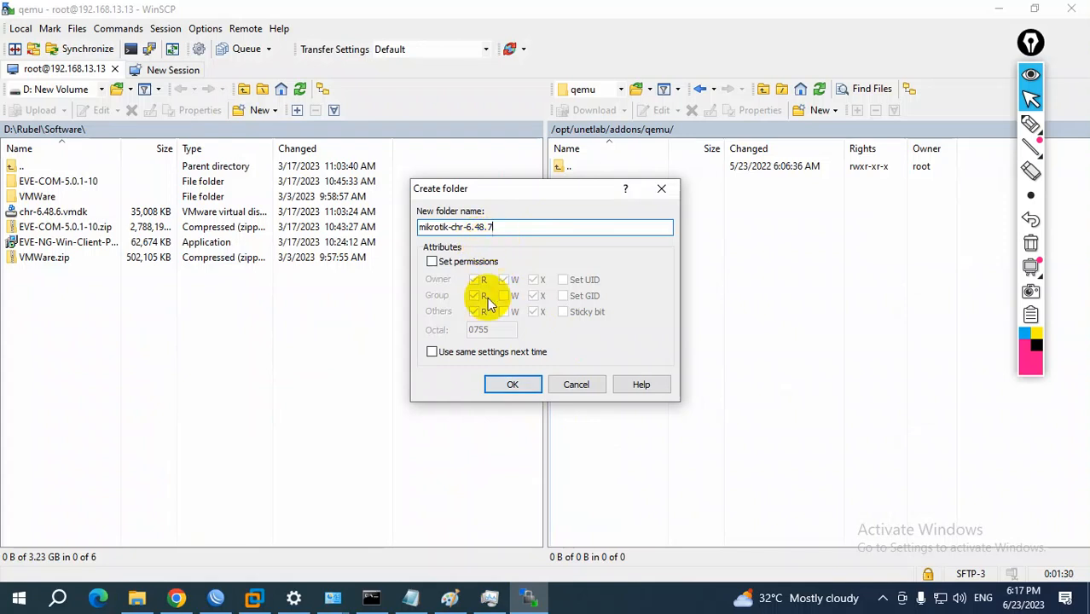
left_click(512, 385)
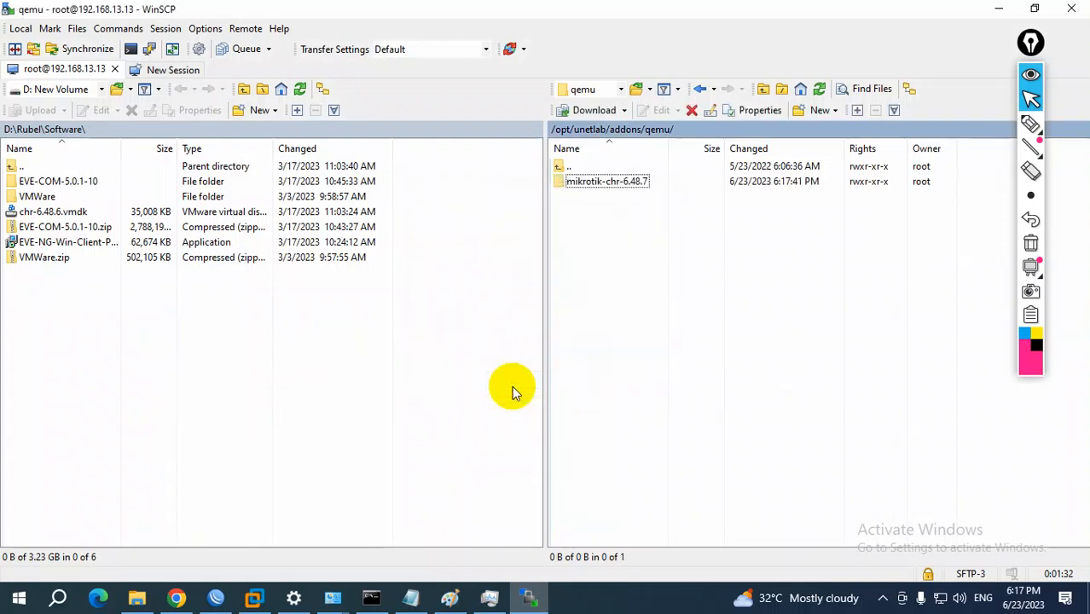
double_click(595, 182)
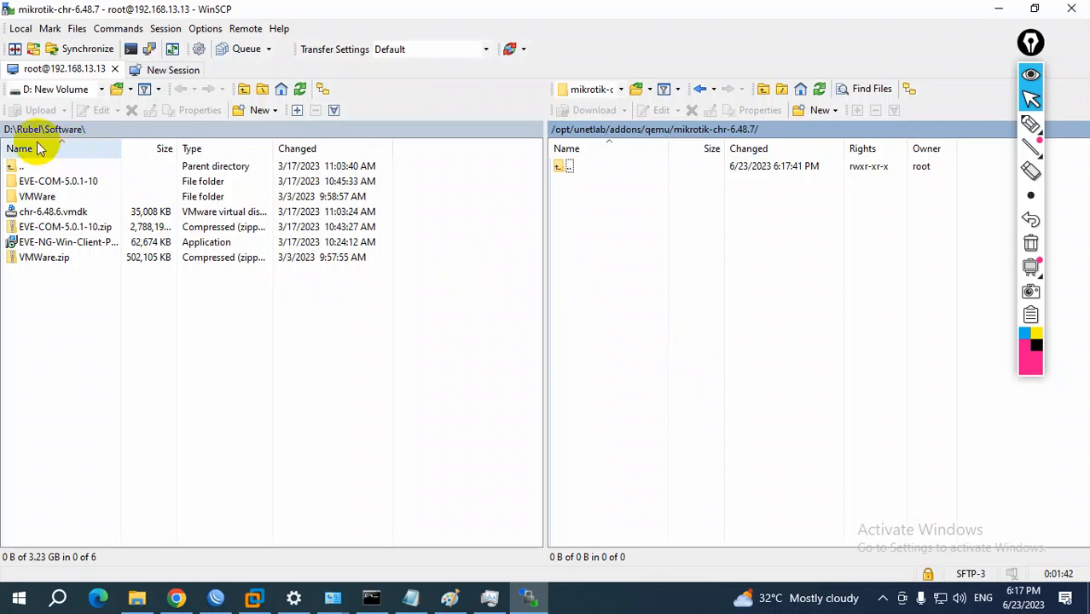
Look through the local Desktop folder for the chr-6.48.7 image file
left_click(101, 89)
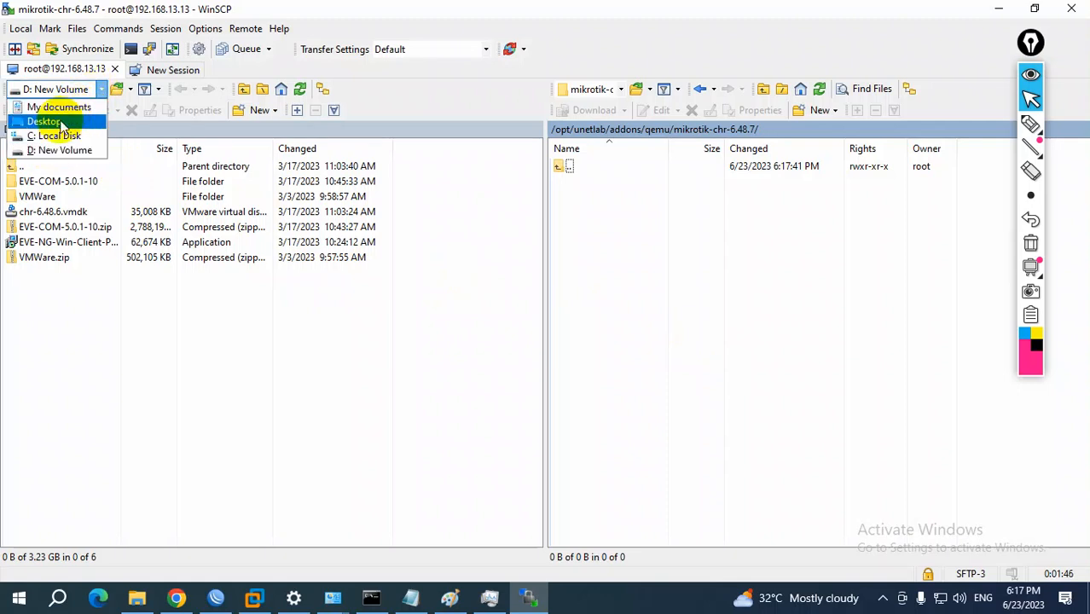
left_click(51, 122)
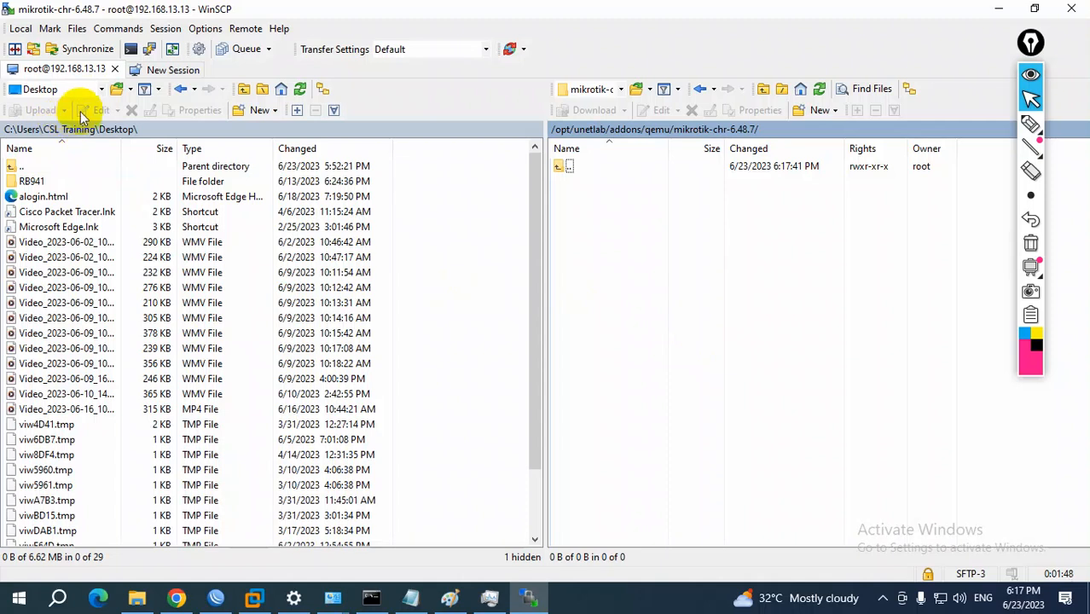
left_click(103, 90)
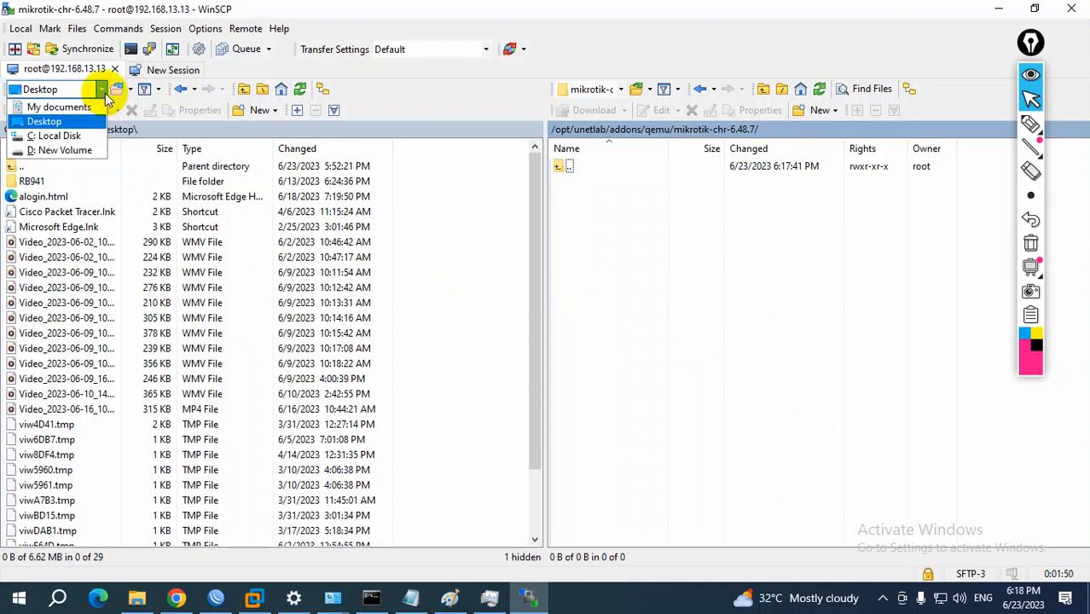
left_click(58, 136)
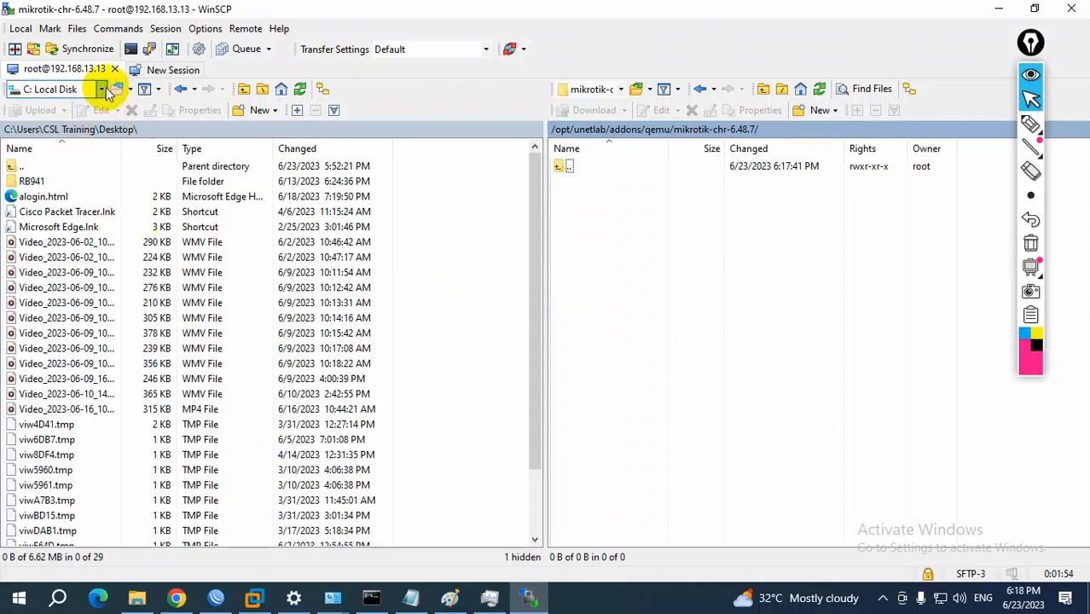
scroll(107, 324, "down", 2)
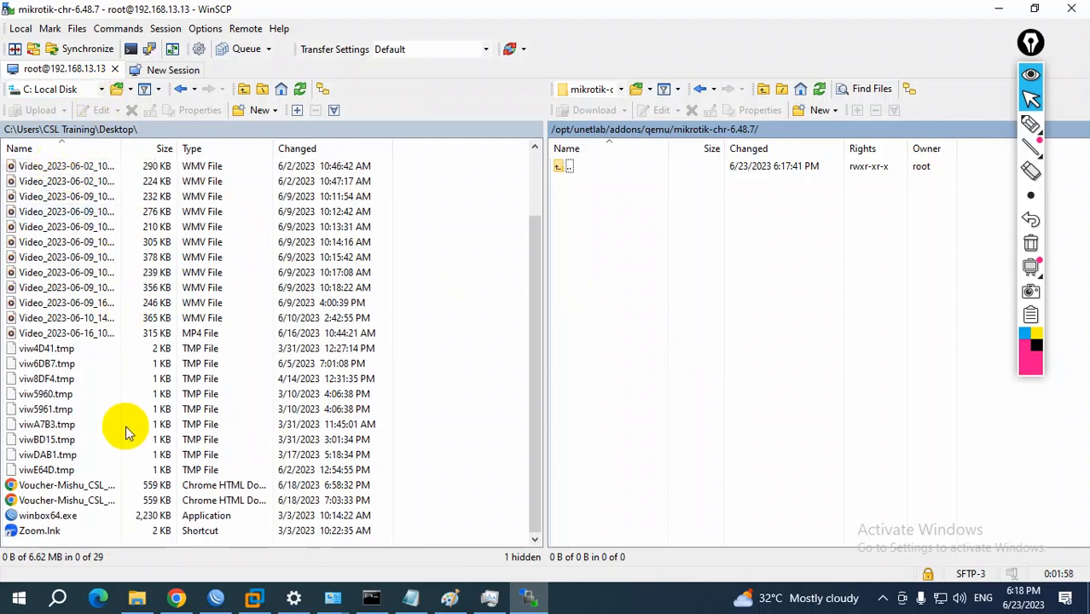
scroll(126, 432, "up", 2)
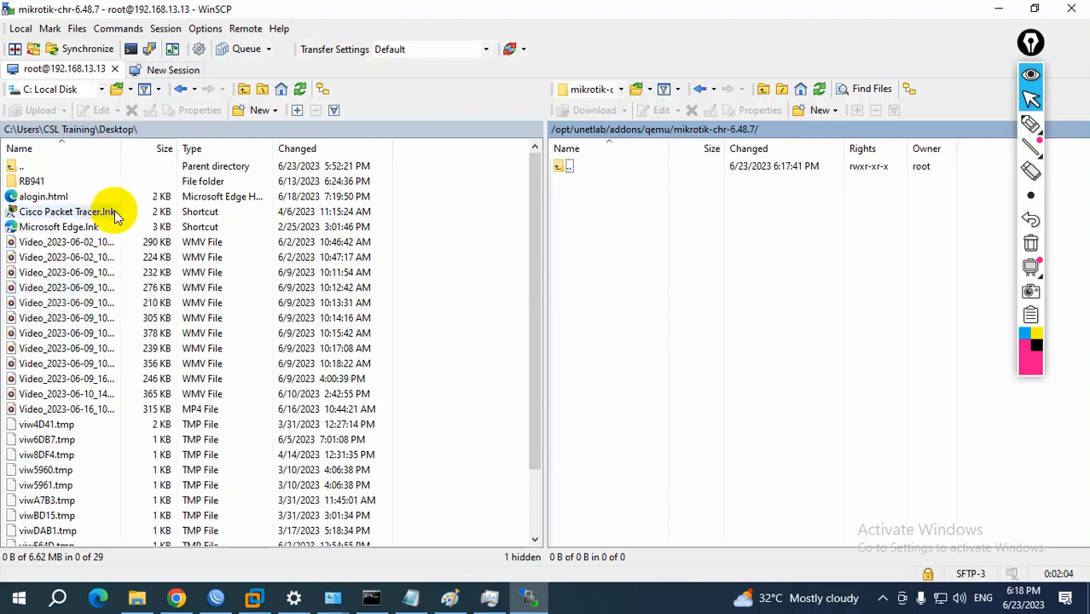
scroll(172, 445, "down", 2)
scroll(178, 439, "up", 2)
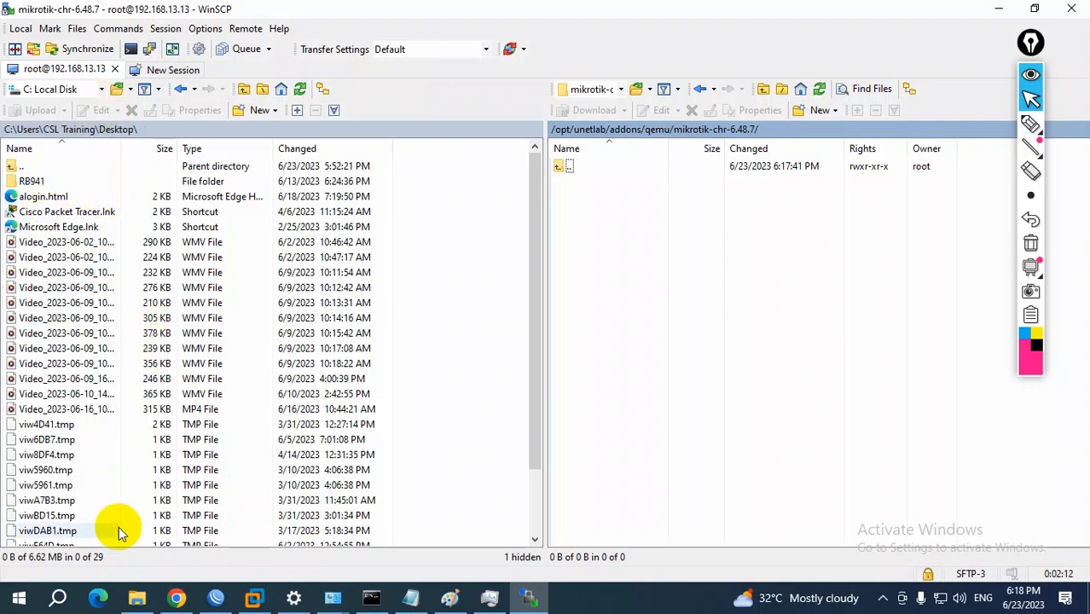
Switch to File Explorer and copy the chr-6.48.7 image from Downloads to the root of New Volume (D:)
left_click(136, 597)
left_click(192, 128)
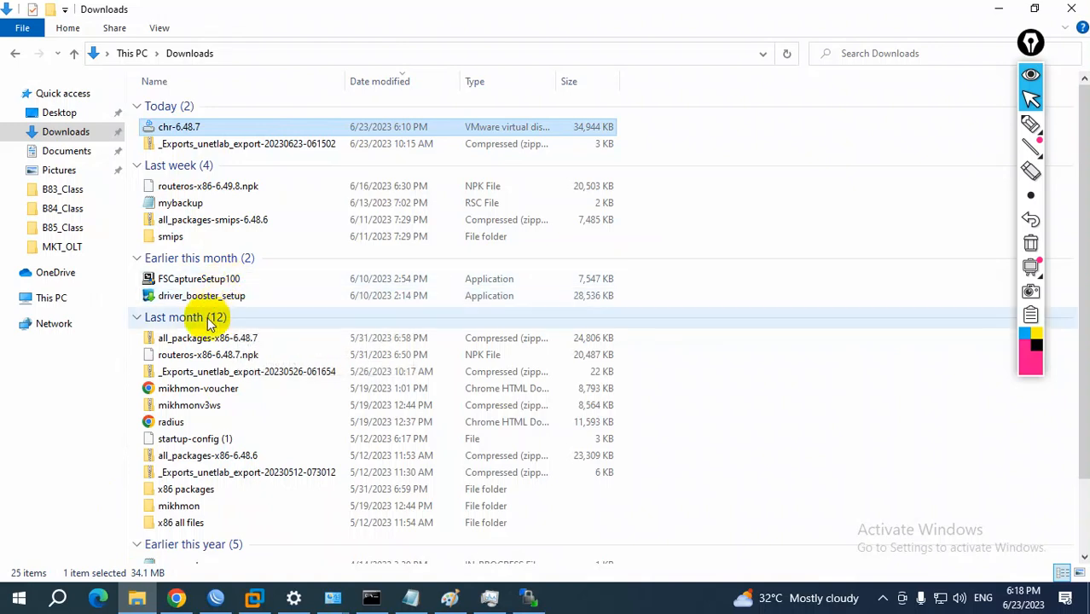
left_click(61, 299)
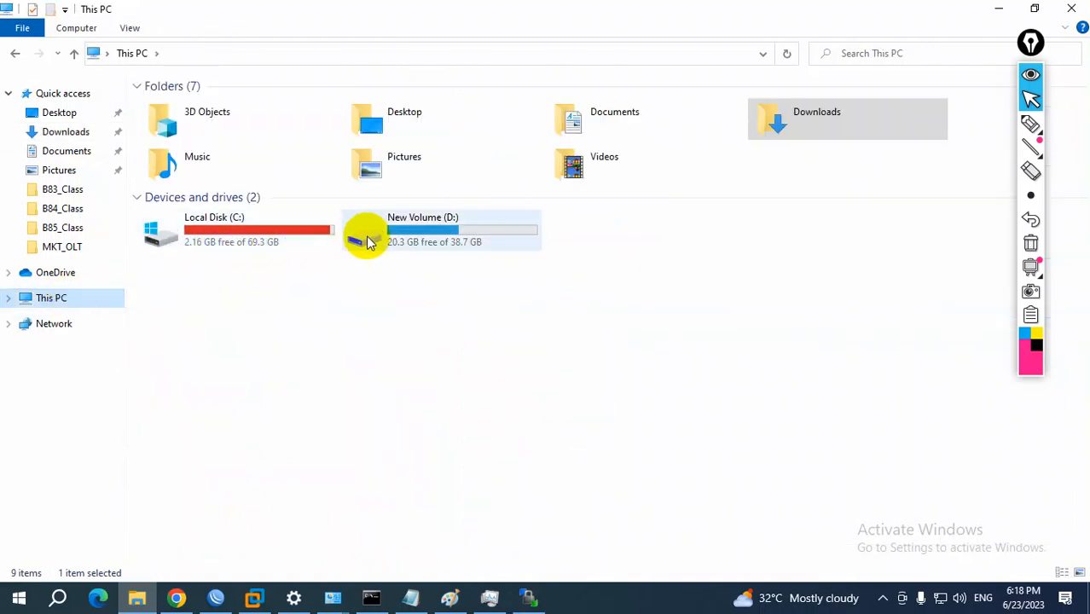
double_click(377, 235)
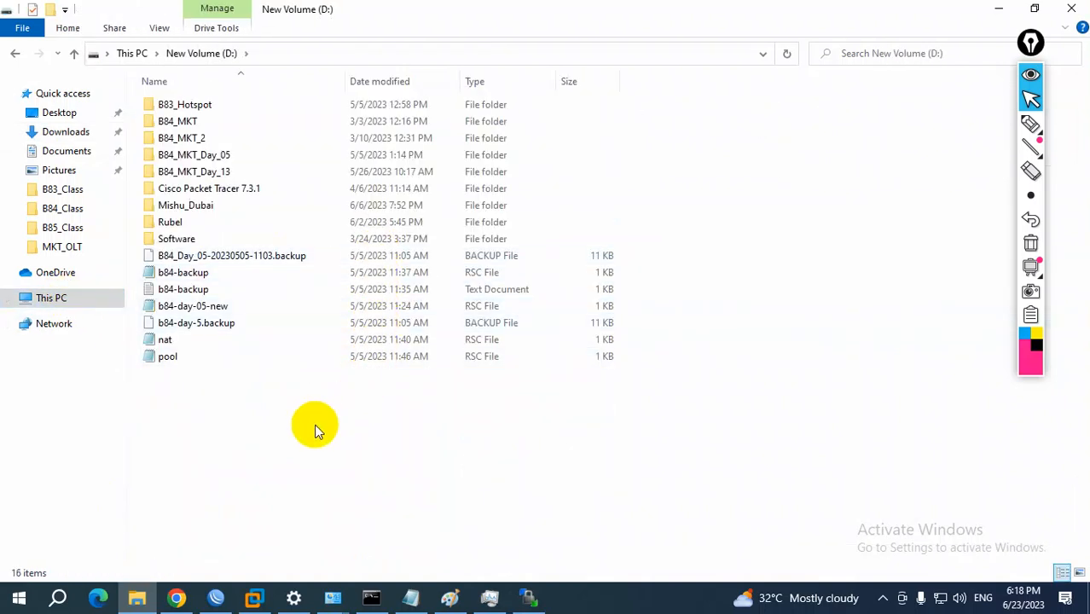
key("ctrl+v")
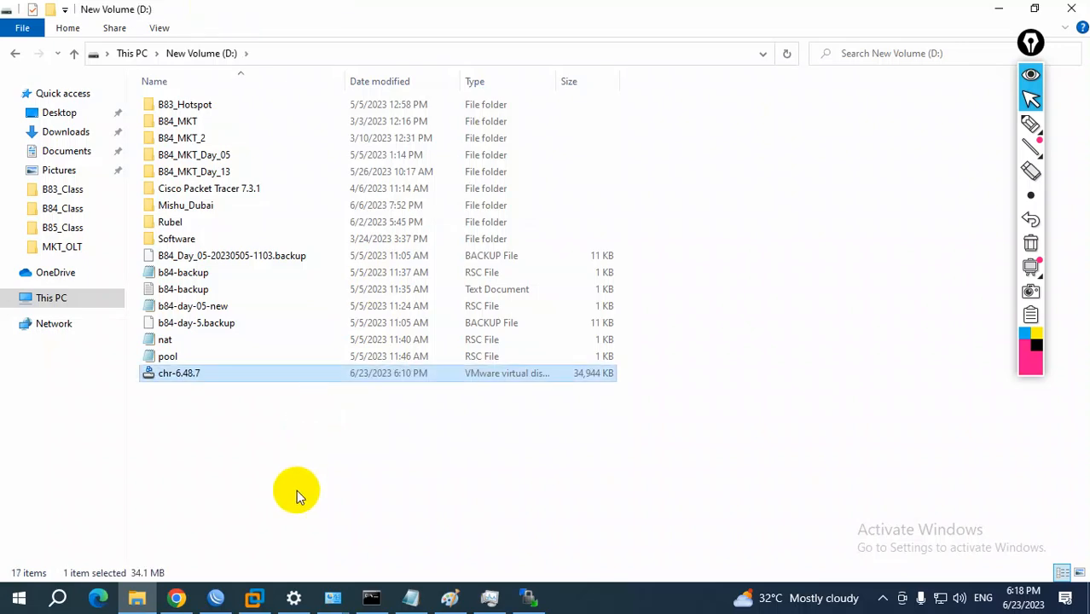
Return to WinSCP and upload chr-6.48.7.vmdk from the root of drive D: to the server's mikrotik-chr-6.48.7 folder
left_click(528, 600)
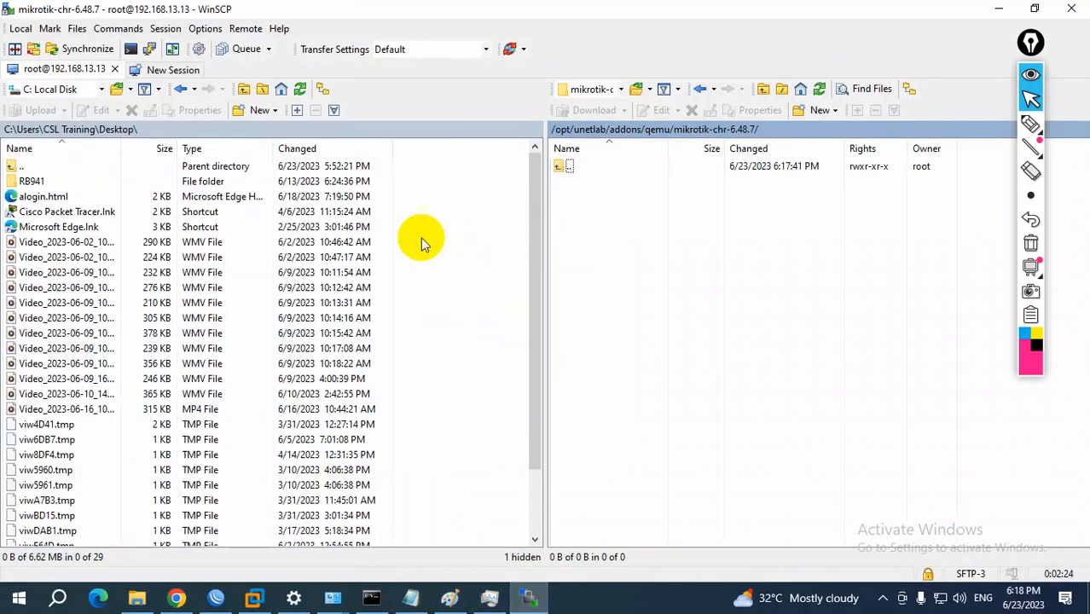
left_click(102, 89)
left_click(67, 151)
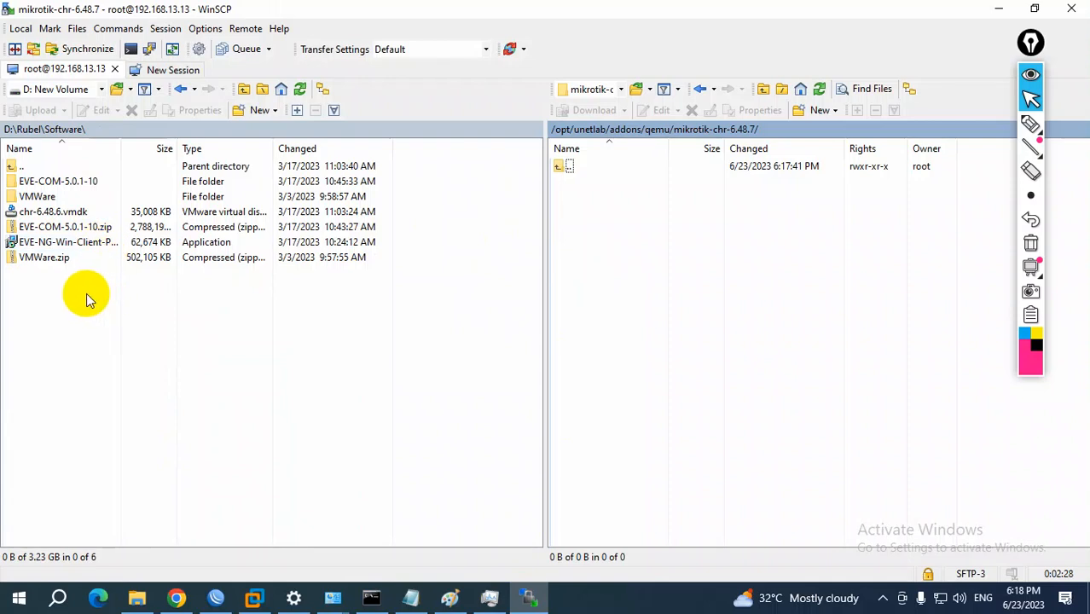
left_click(26, 129)
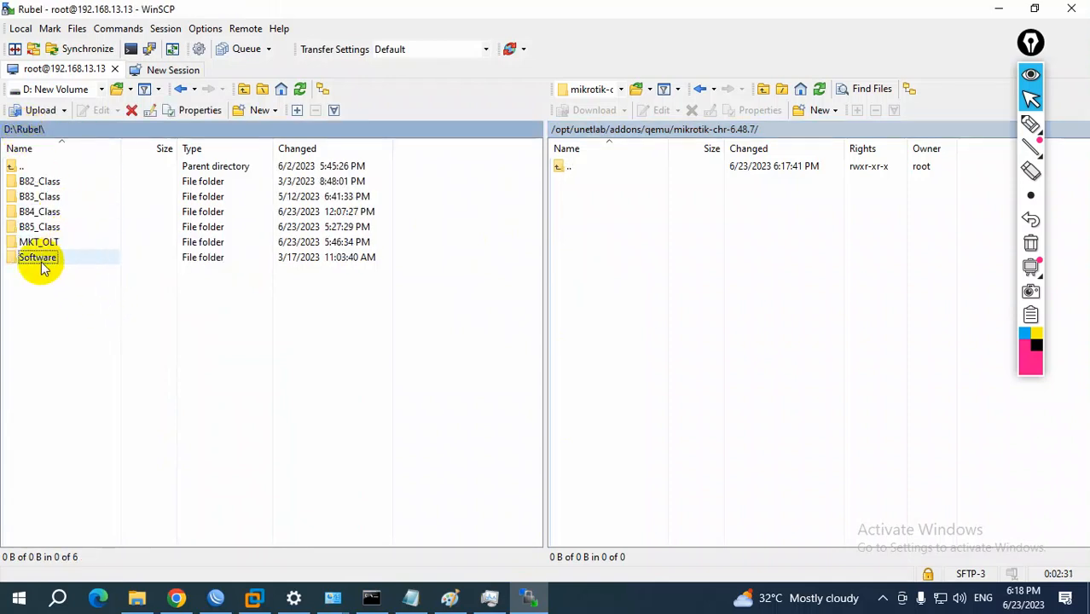
left_click(9, 130)
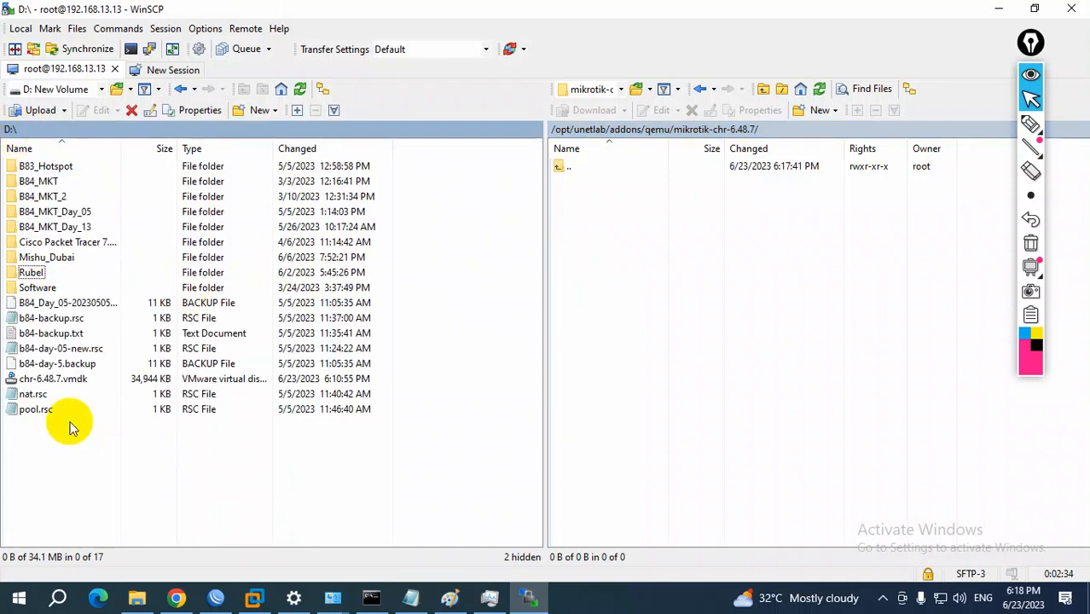
left_click(47, 381)
left_click_drag(47, 388, 571, 398)
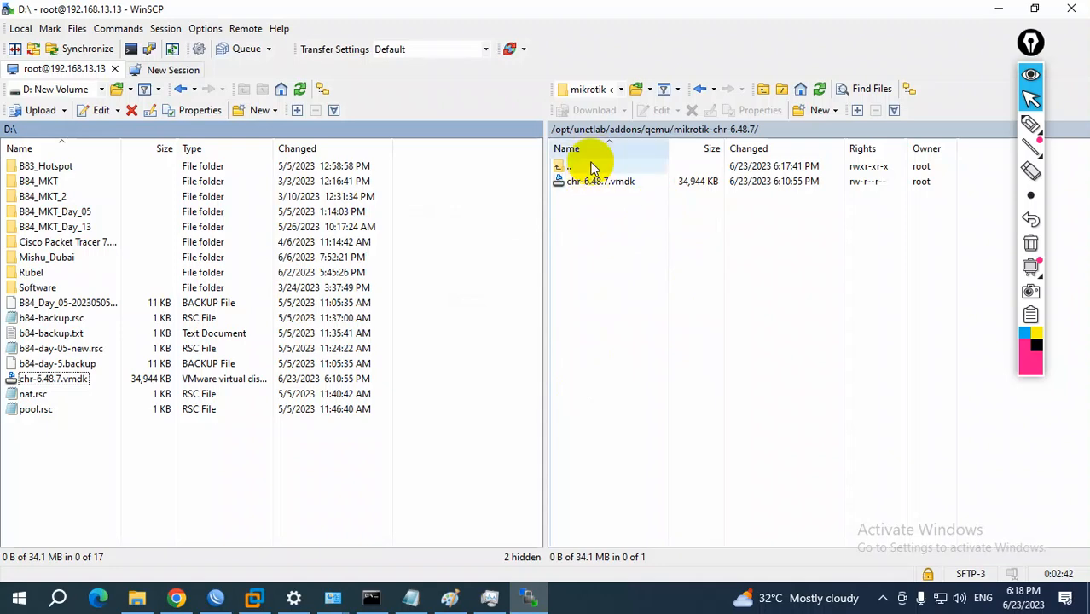
Check the target disk file name in step 5 of the EVE-NG guide in Chrome and return to WinSCP
left_click(175, 597)
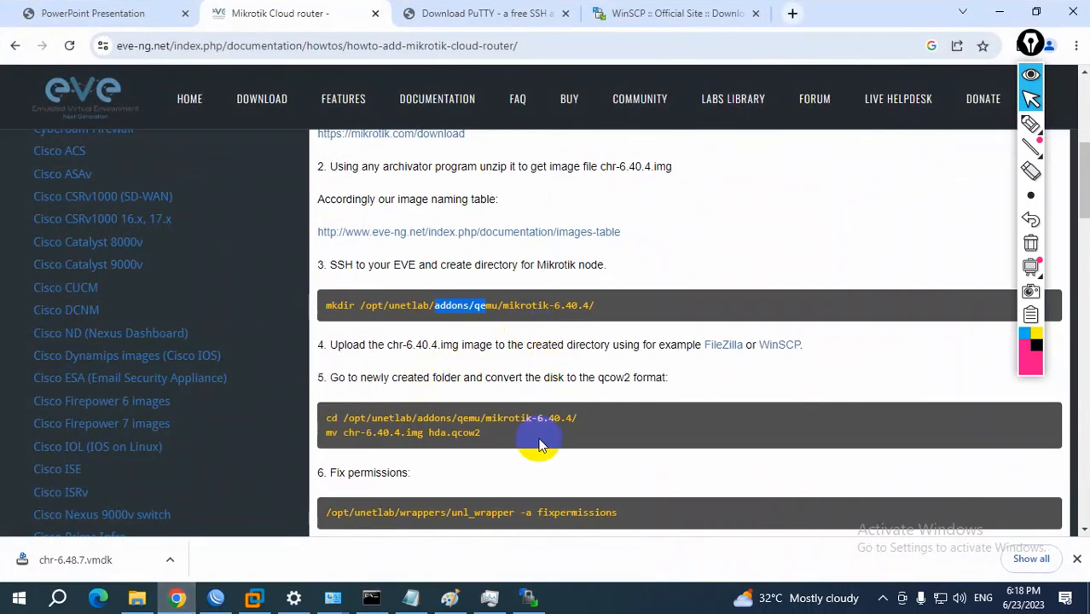
left_click_drag(429, 433, 490, 433)
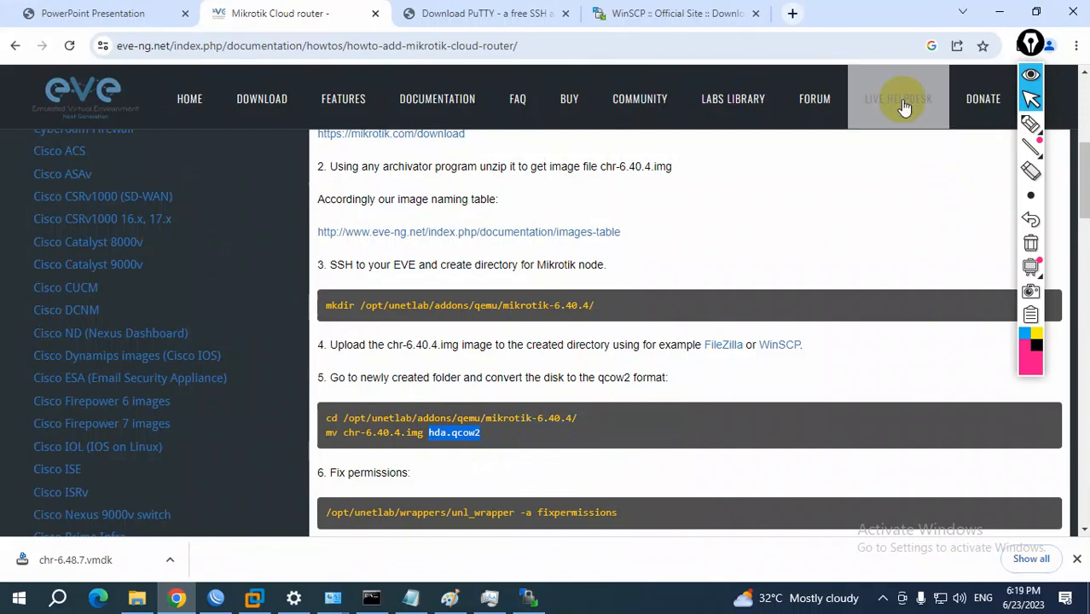
left_click(999, 12)
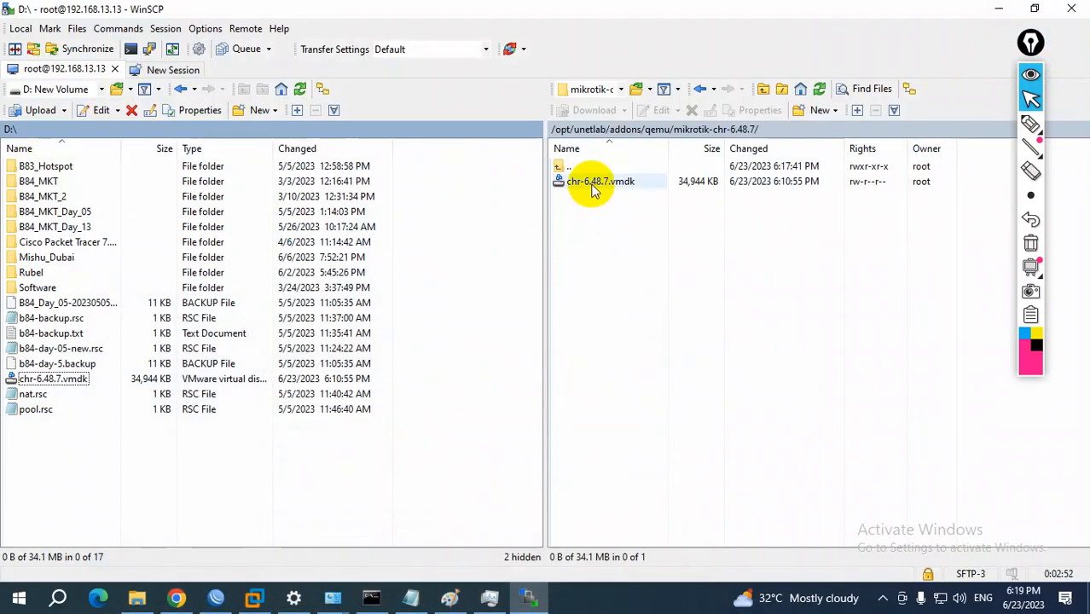
Rename the uploaded chr-6.48.7.vmdk file on the server as hda.qcow2
left_click(588, 182)
right_click(590, 182)
left_click(647, 305)
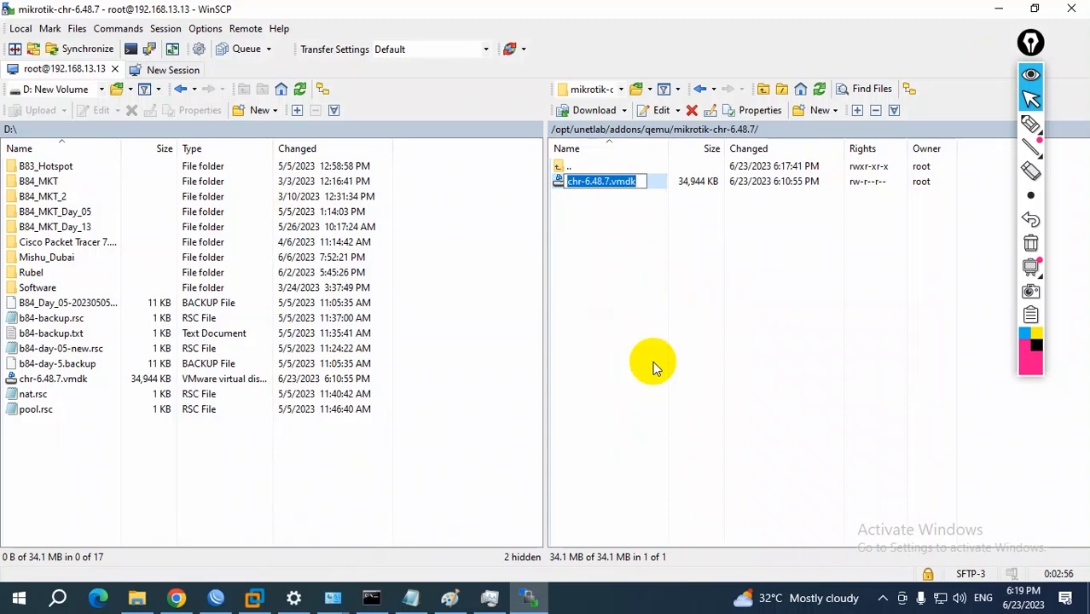
type("hda.qcow2")
left_click(653, 367)
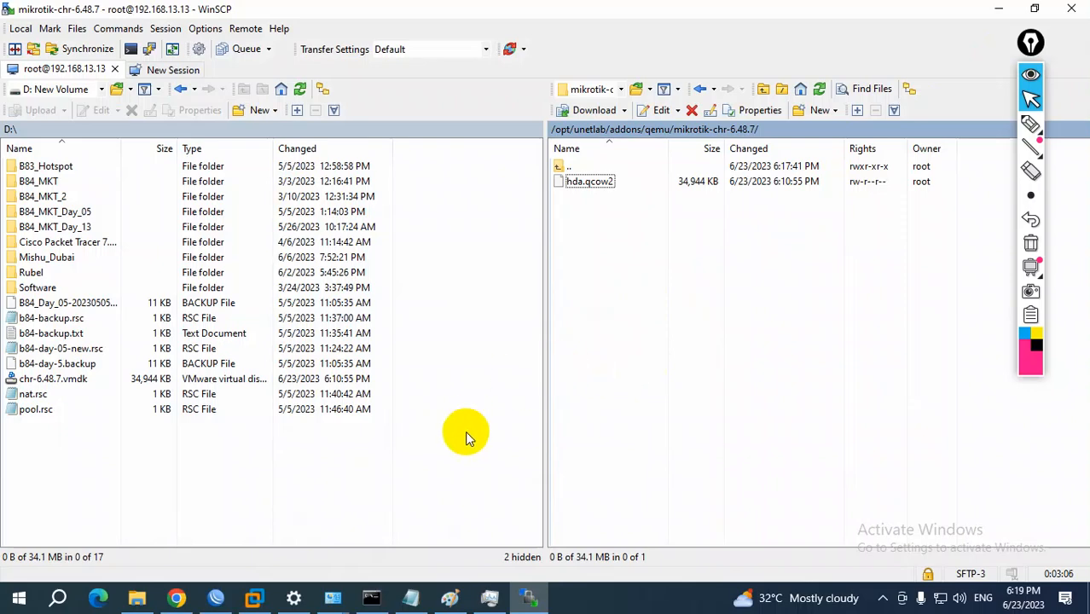
Review items 9 to 11 of the Eve-ng Setup checklist in Notepad
left_click(409, 599)
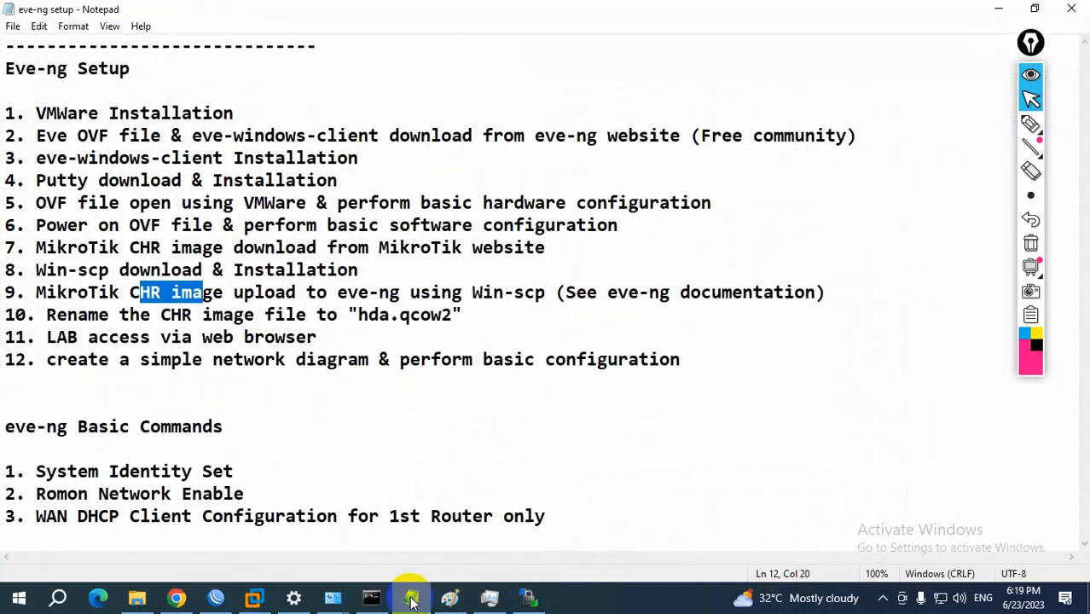
left_click_drag(306, 292, 702, 293)
left_click_drag(56, 314, 434, 313)
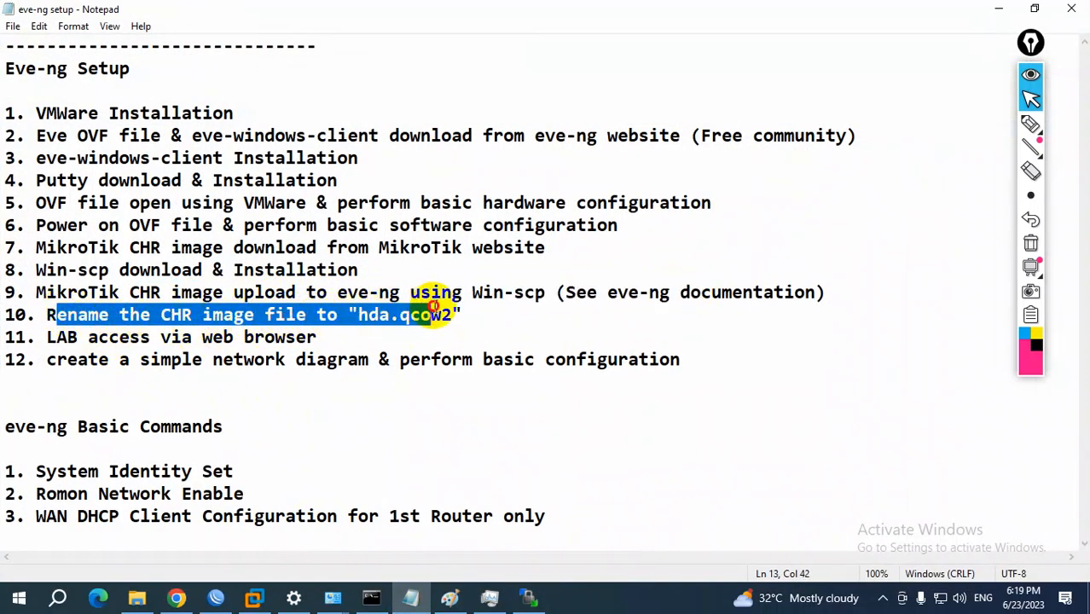
left_click_drag(56, 337, 316, 339)
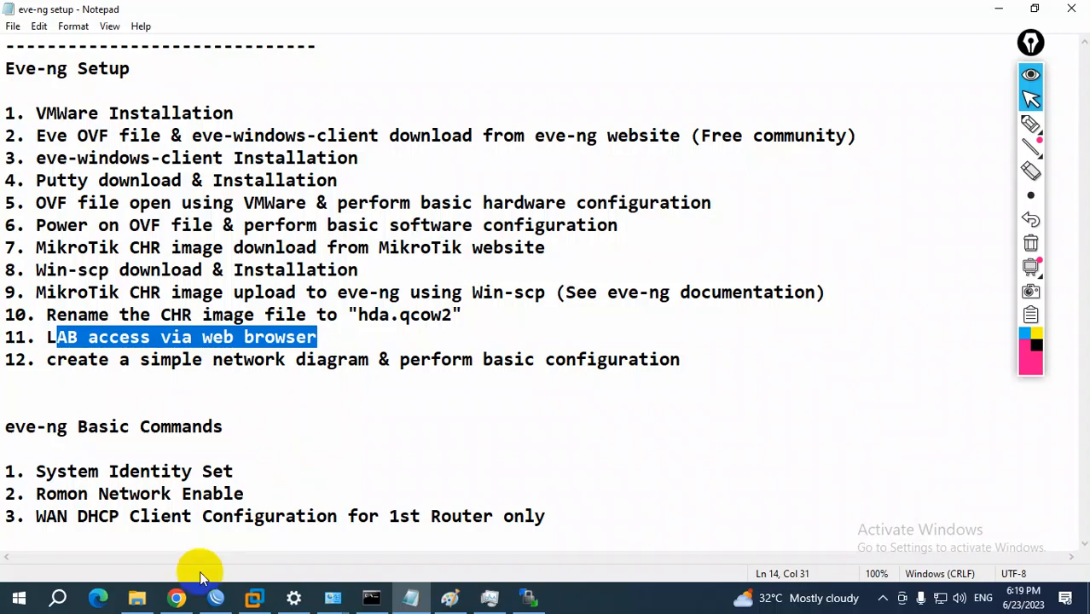
Switch to Chrome and open the EVE-NG web interface at 192.168.13.13 in place of the WinSCP download page
left_click(176, 597)
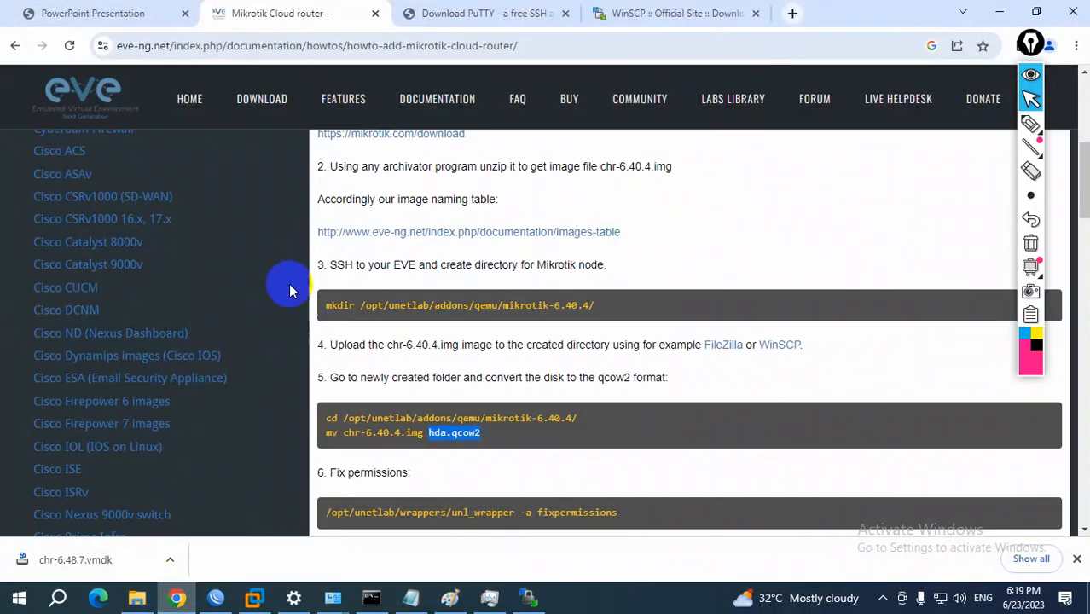
left_click(719, 14)
left_click(613, 40)
type("1")
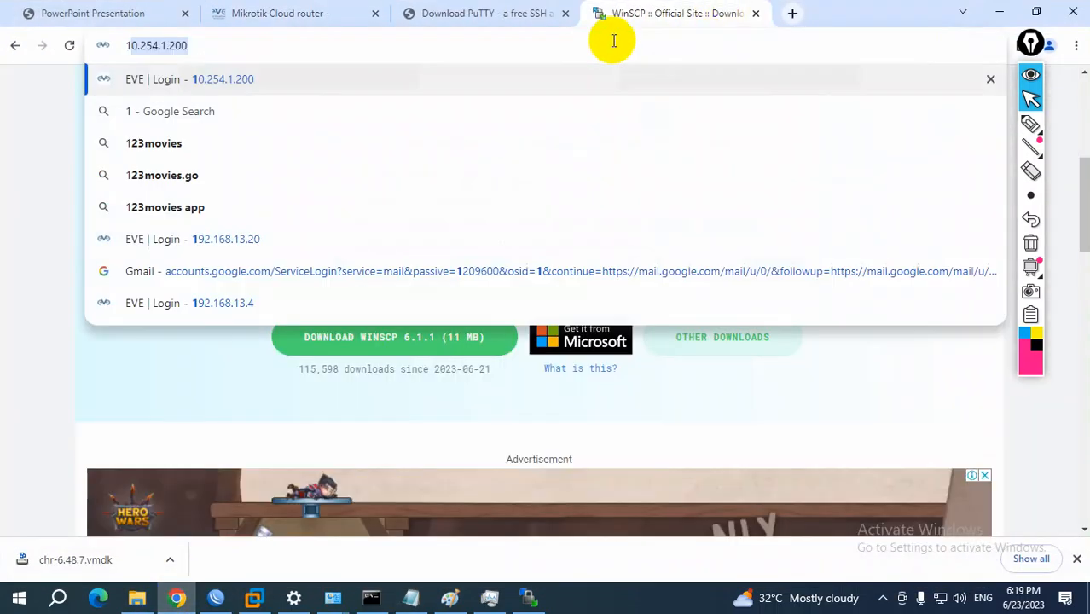
type("92.168.13.13")
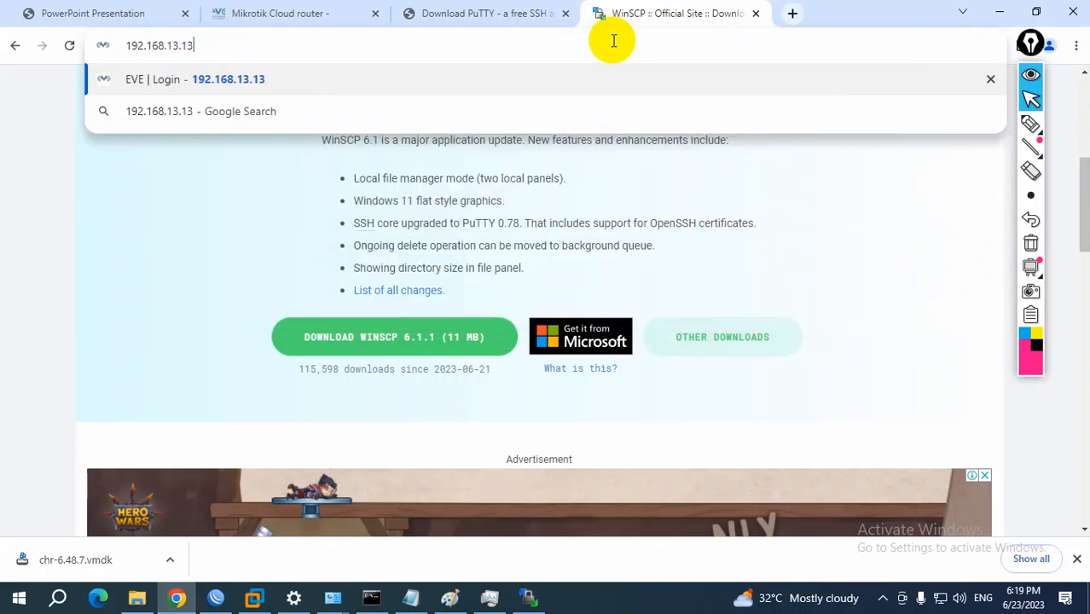
key("Return")
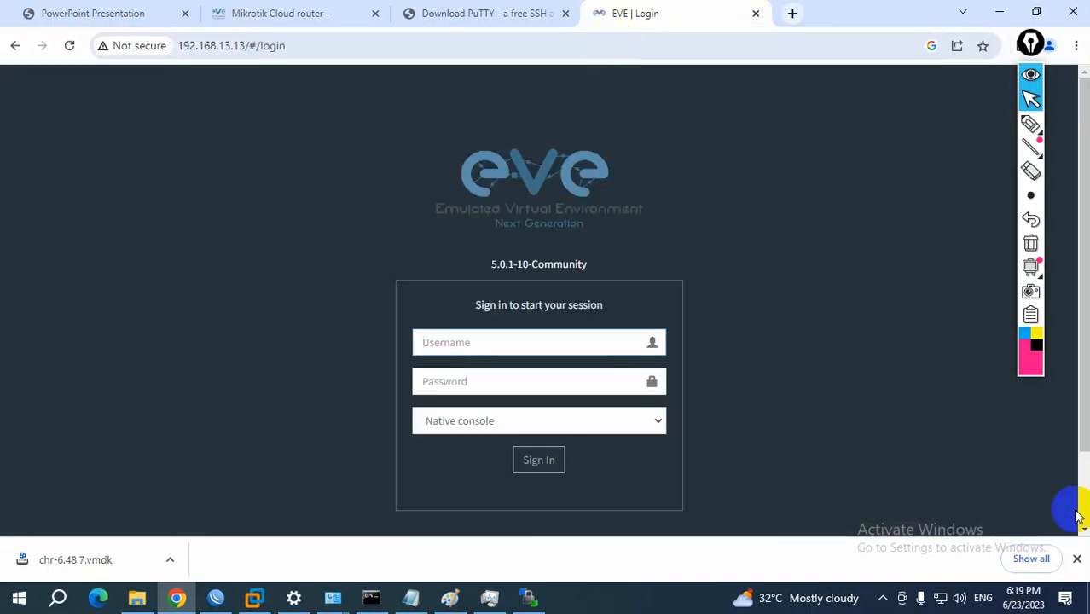
Dismiss the downloads bar and sign in to EVE-NG as admin with the account password, keeping the native console
left_click(1077, 560)
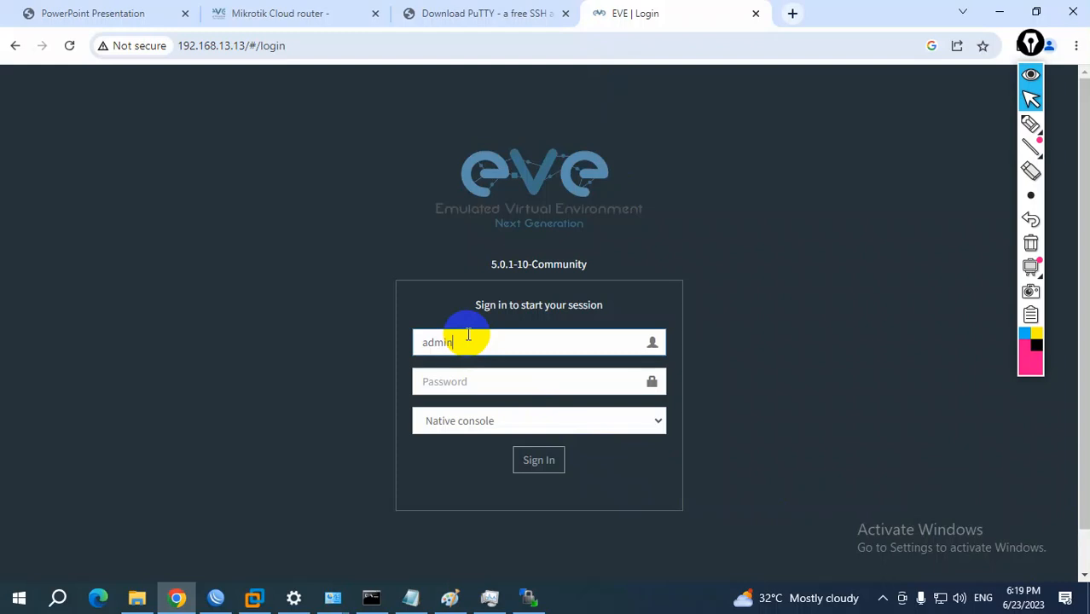
type("eve")
key("Return")
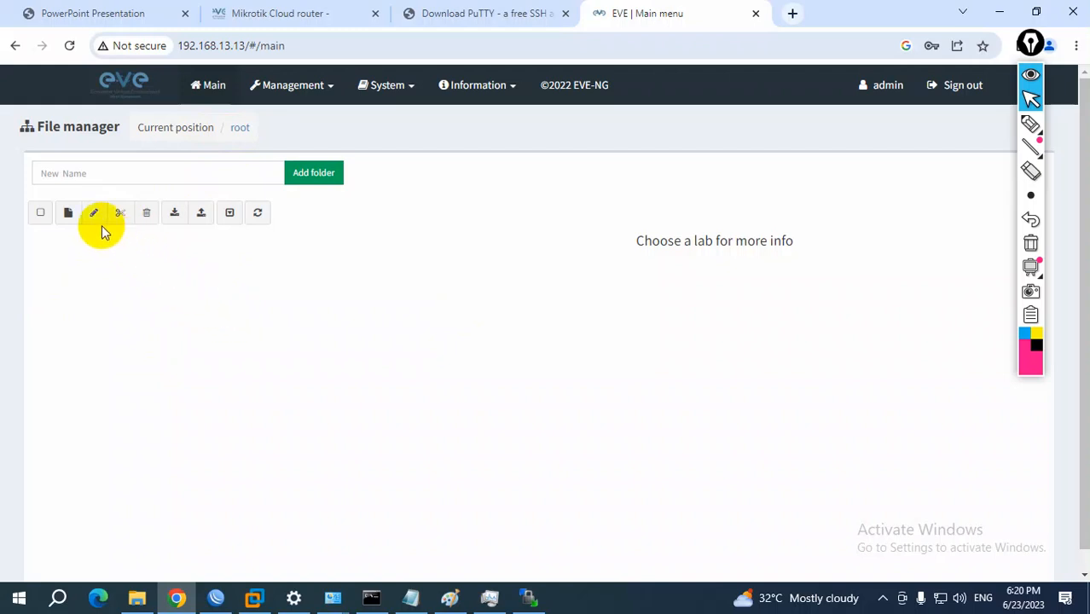
Add a folder named MikroTik in the root of the EVE-NG file manager and open it
left_click(79, 173)
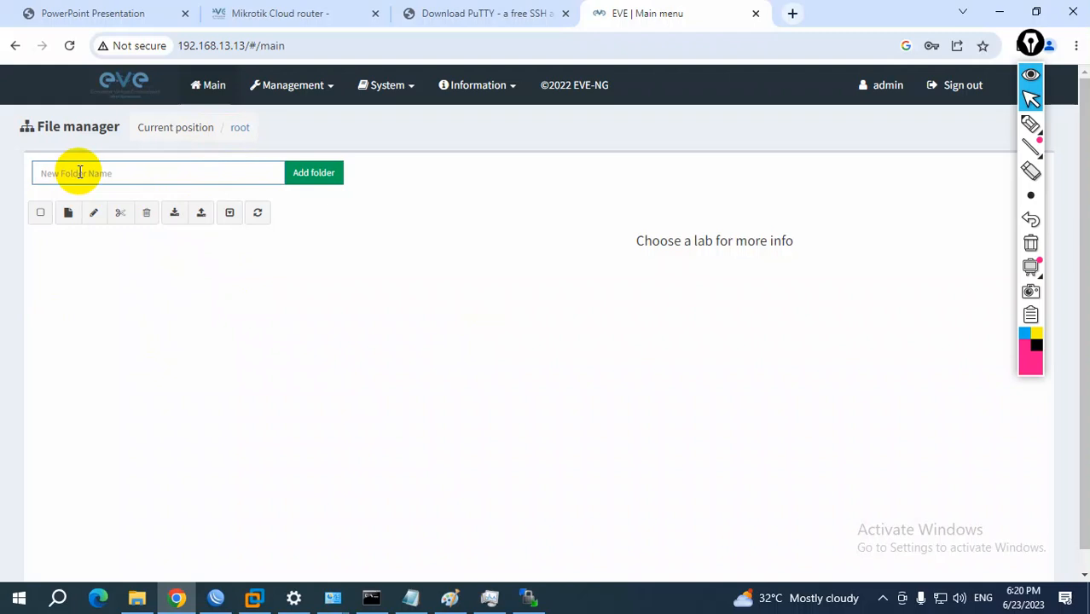
type("MikroTik")
left_click(319, 175)
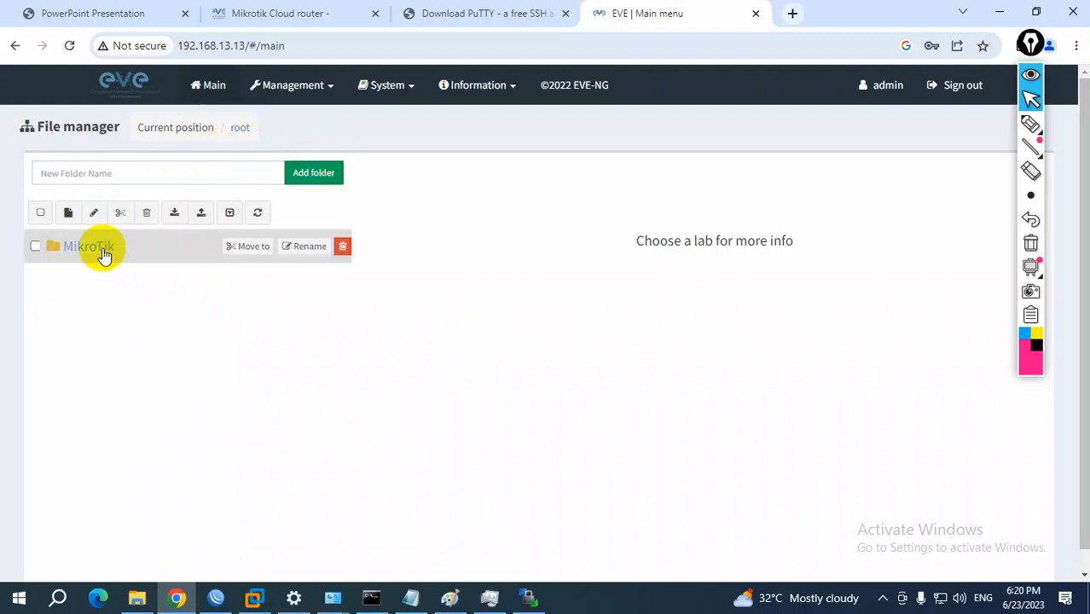
left_click(85, 250)
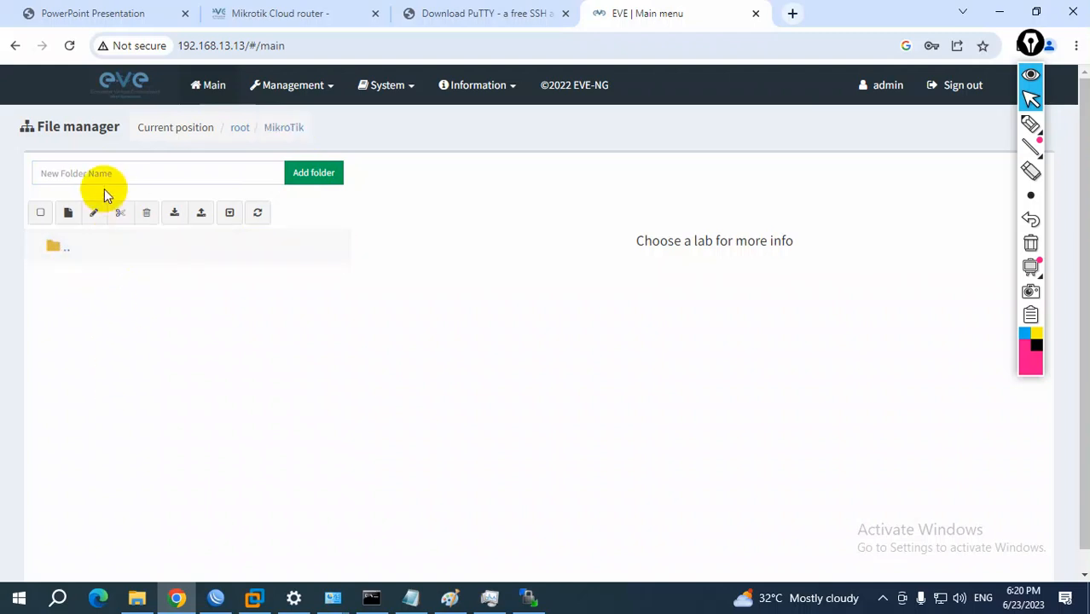
Create a new lab named mikrotik-day-01 in the MikroTik folder
left_click(70, 215)
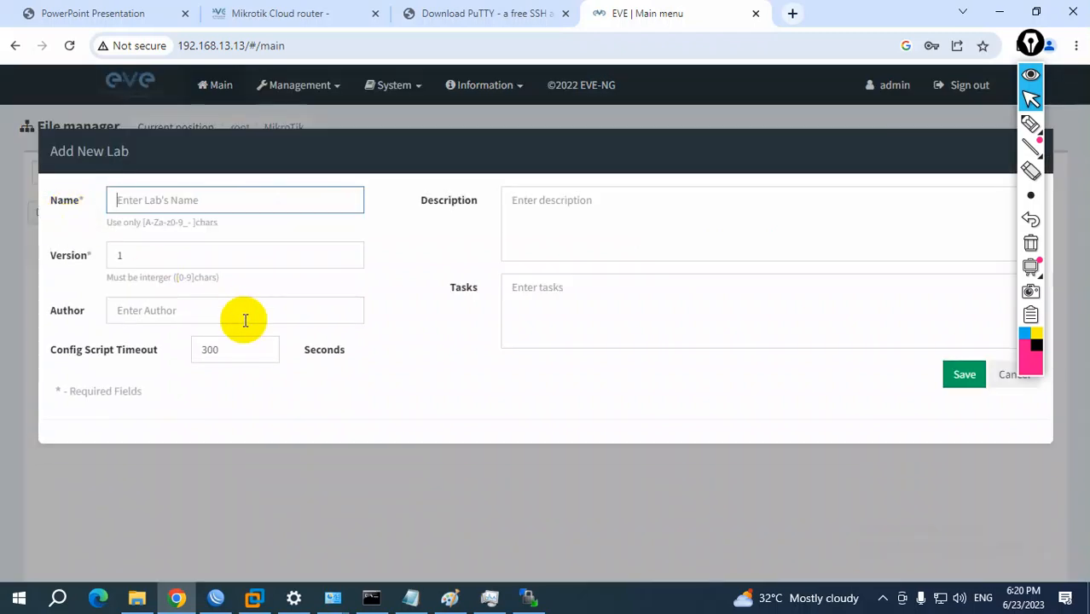
type("m")
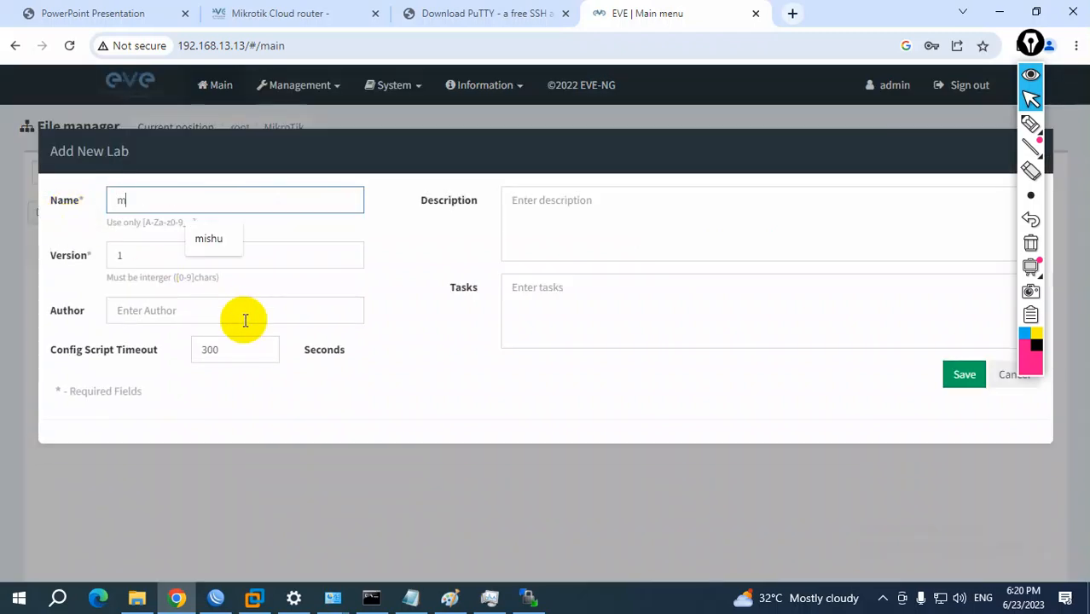
type("ikrotik-c")
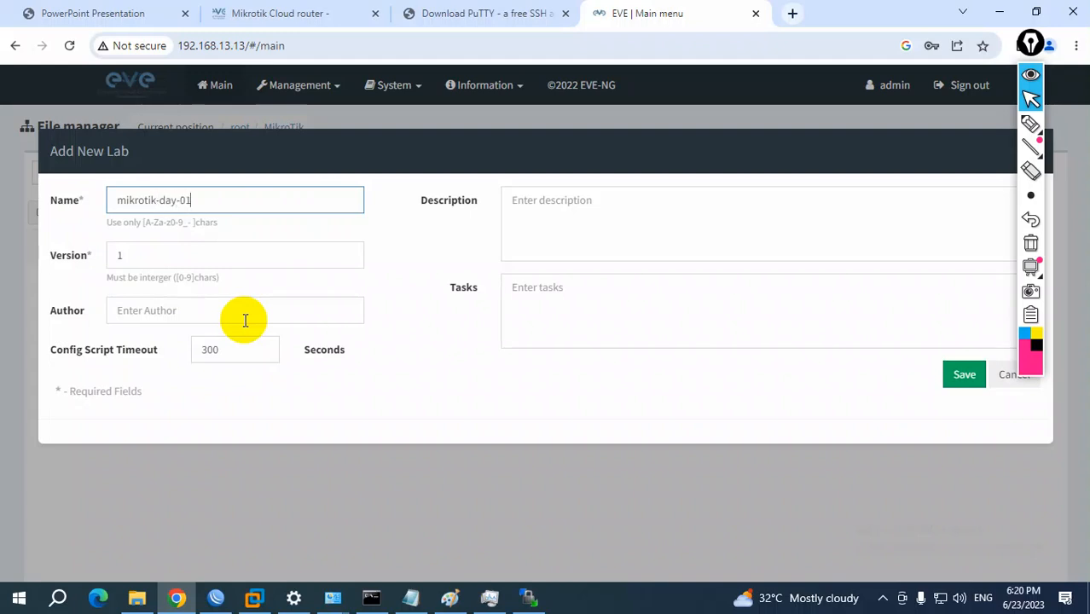
type("ay-01")
key("Return")
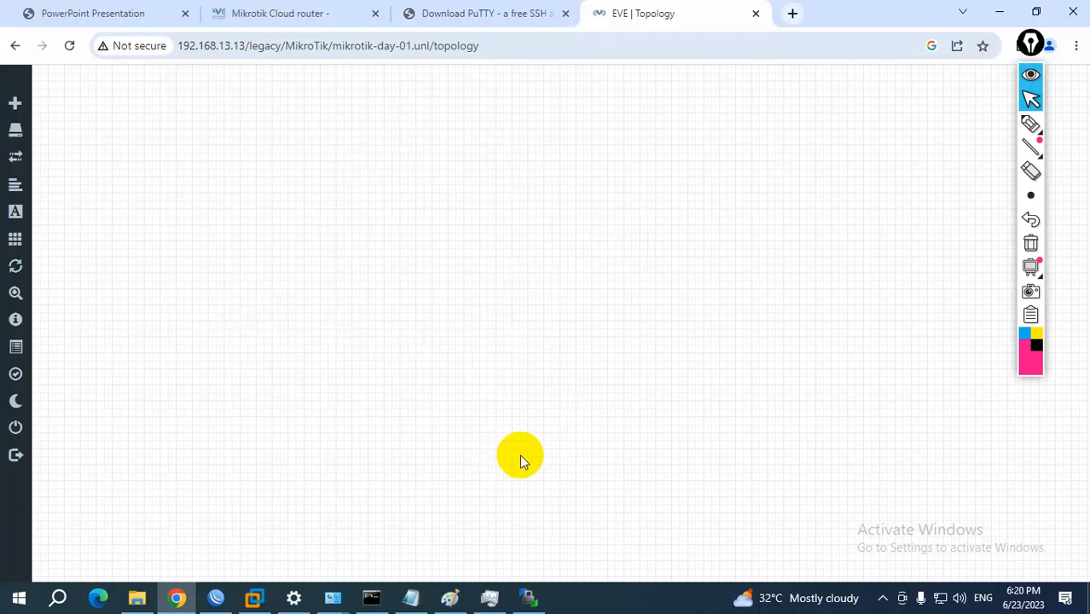
left_click(1030, 123)
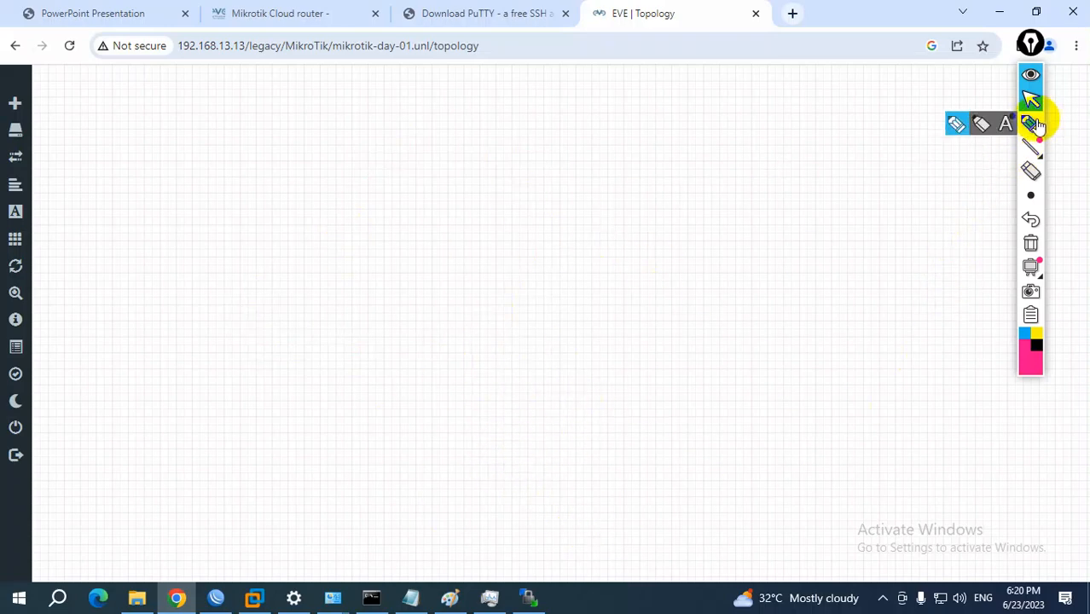
mouse_move(697, 78)
left_mouse_down()
mouse_move(362, 103)
mouse_move(114, 446)
mouse_move(888, 468)
mouse_move(868, 151)
mouse_move(696, 79)
left_mouse_up()
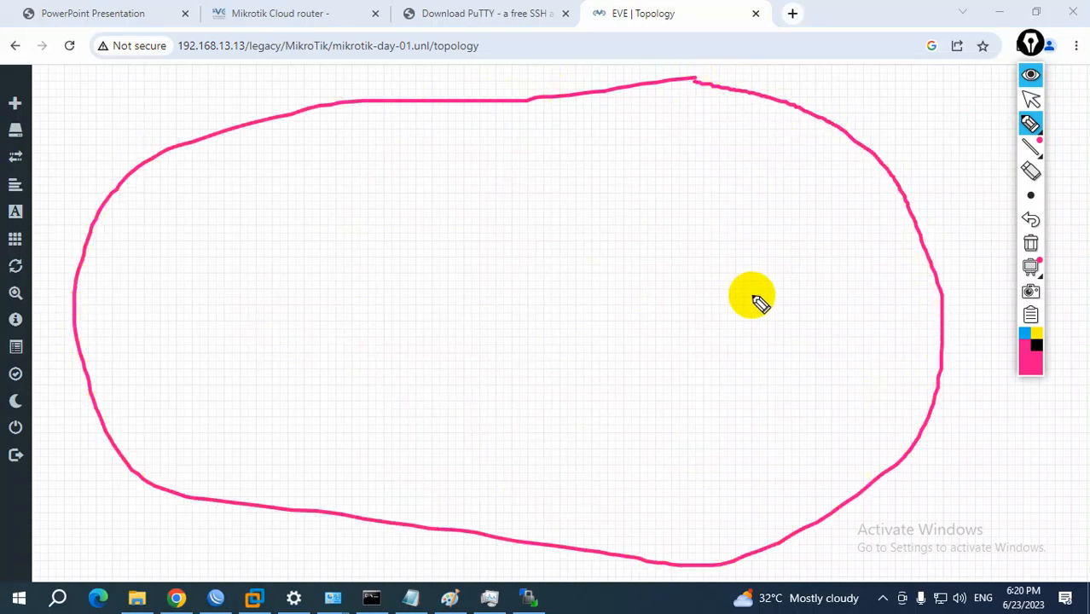
left_click(1032, 102)
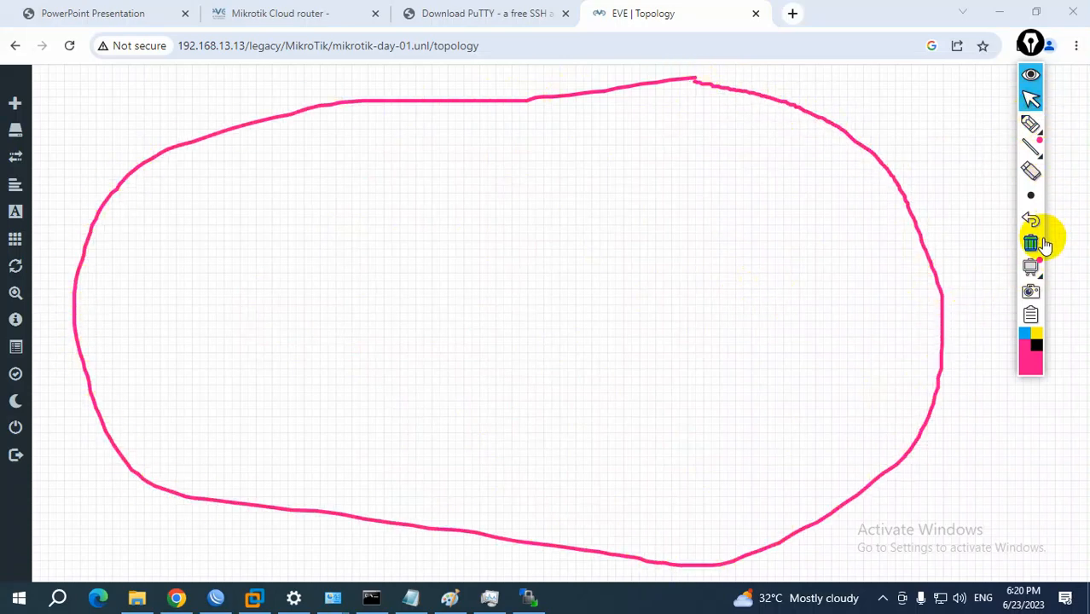
left_click(1030, 243)
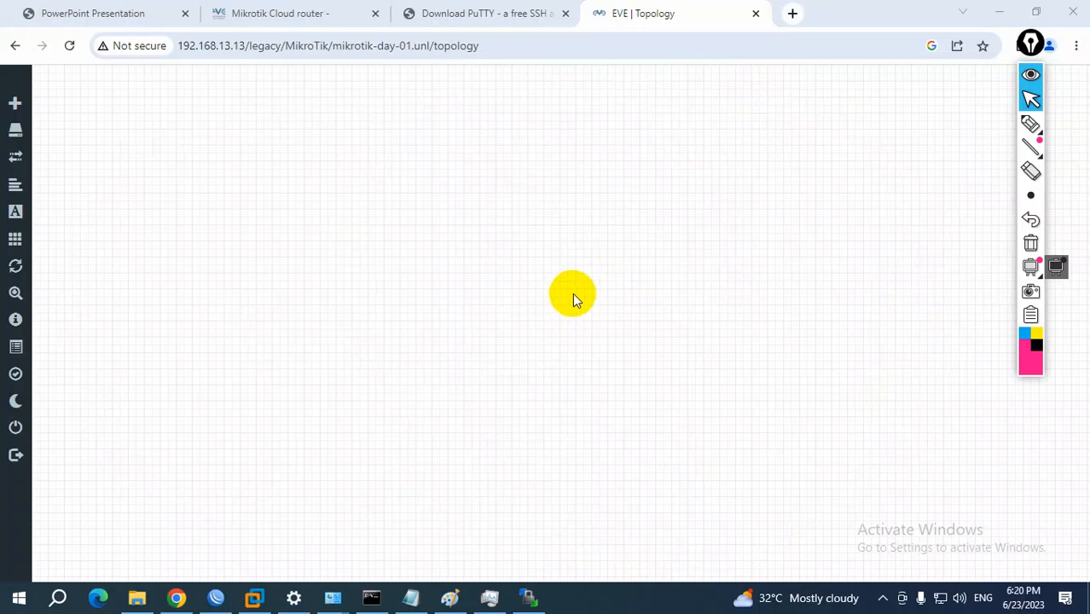
Check the lab's list of configured nodes and close it
mouse_move(17, 134)
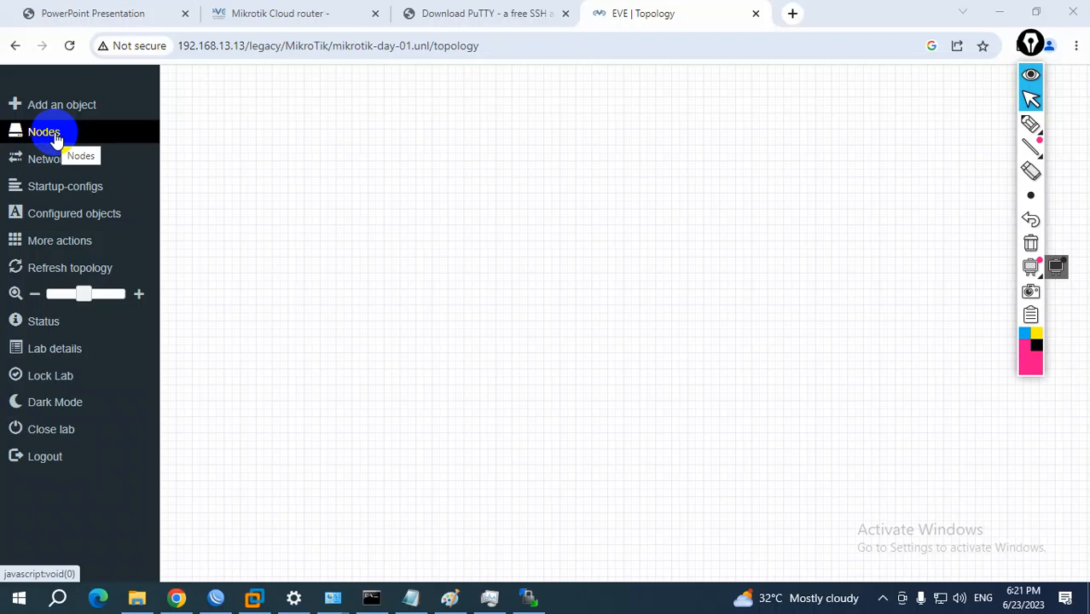
left_click(44, 134)
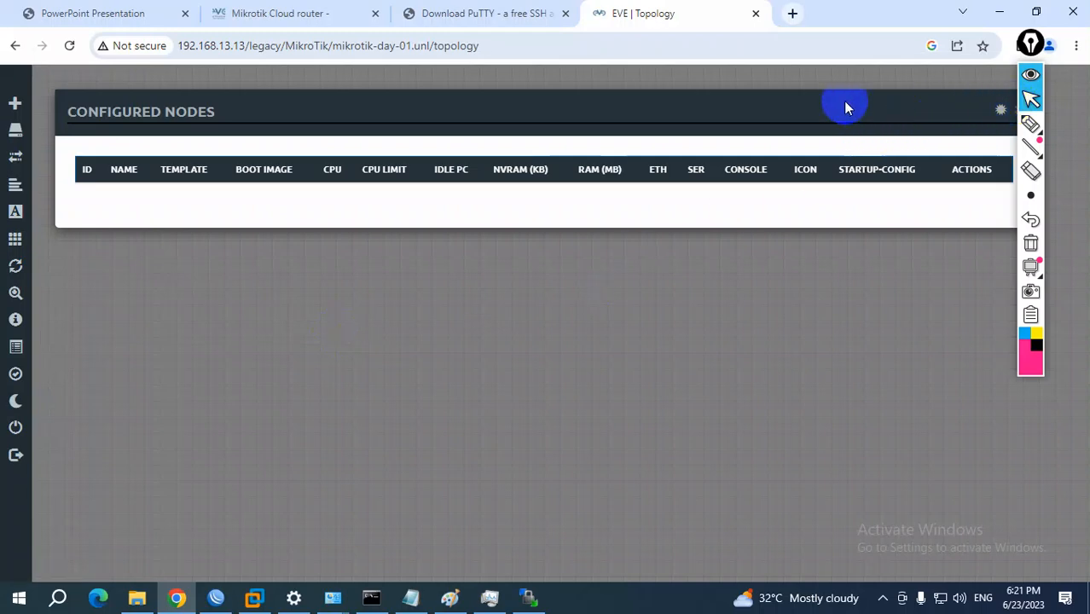
mouse_move(1045, 47)
left_mouse_down()
mouse_move(1062, 68)
mouse_move(1081, 55)
left_mouse_up()
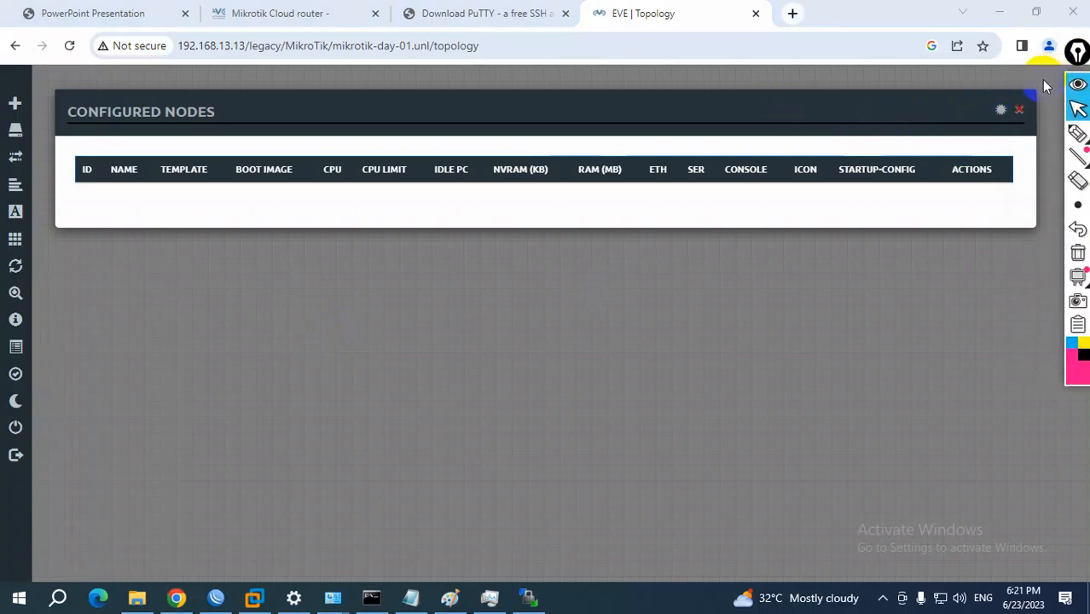
left_click(1022, 109)
mouse_move(20, 139)
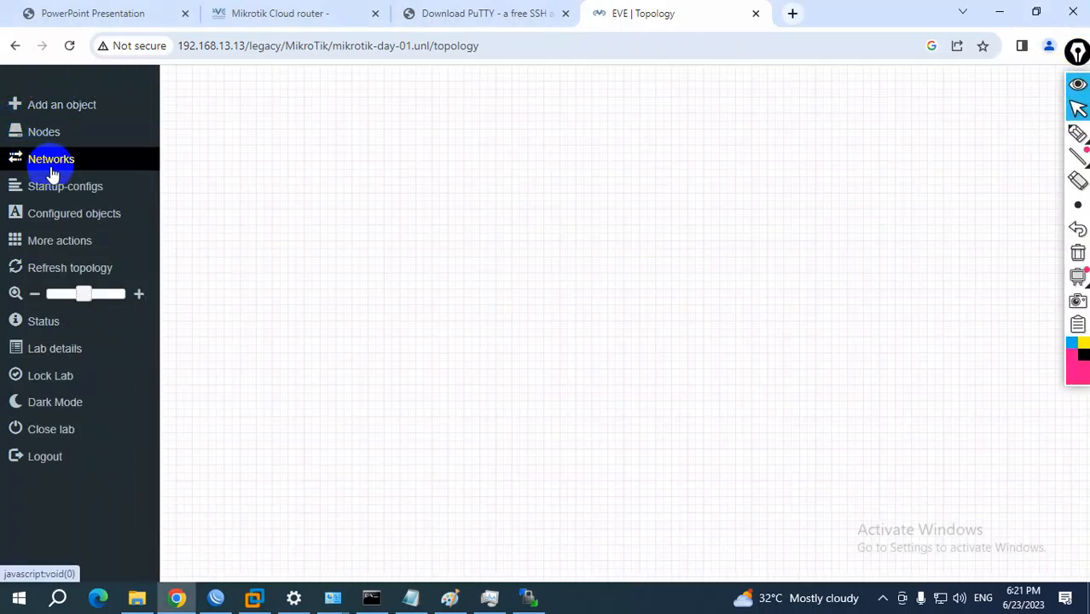
left_click(53, 114)
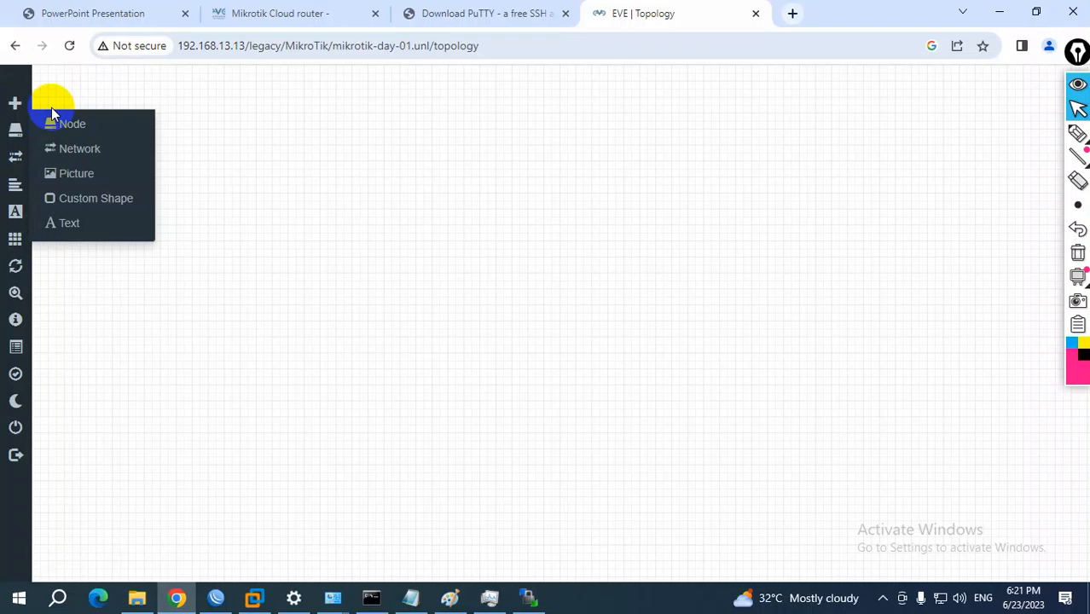
left_click(63, 125)
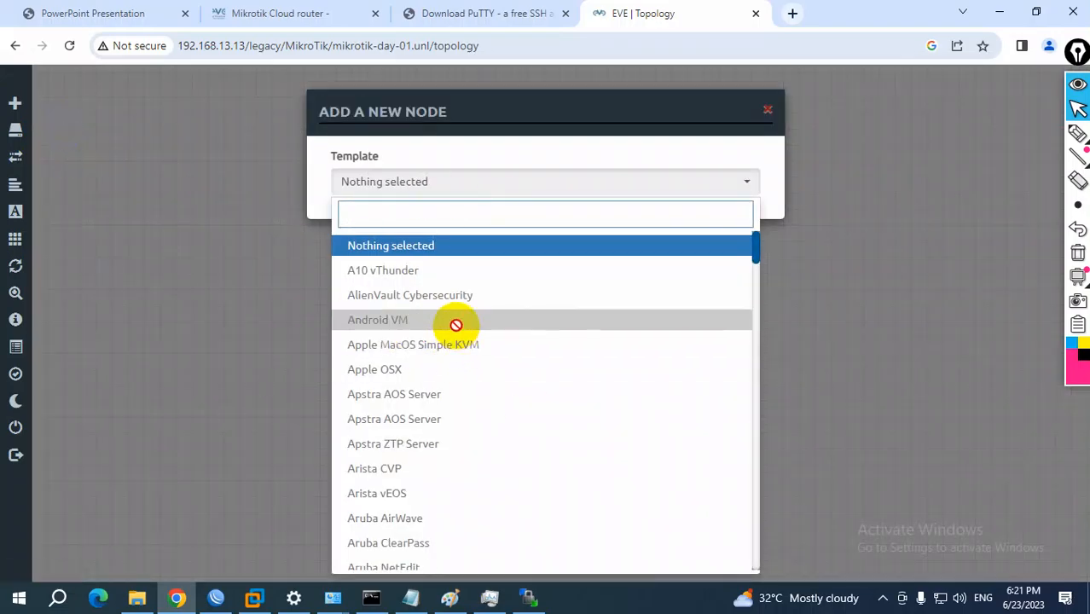
left_click(767, 110)
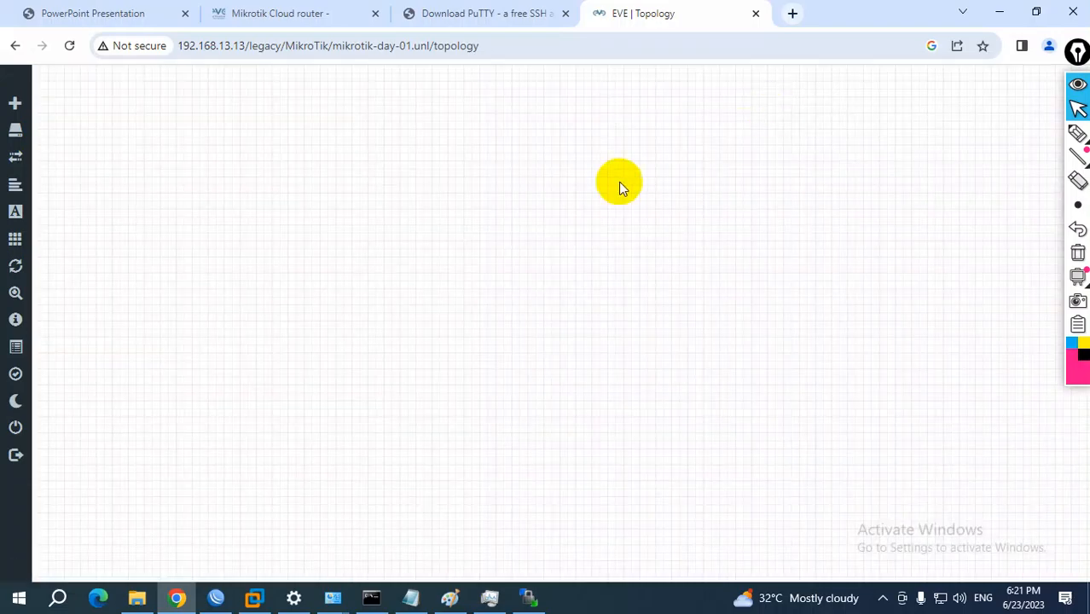
Start adding nodes to the topology with the MikroTik RouterOS template, setting the number of nodes to 2 and keeping image mikrotik-chr-6.48.7
right_click(482, 197)
left_click(523, 232)
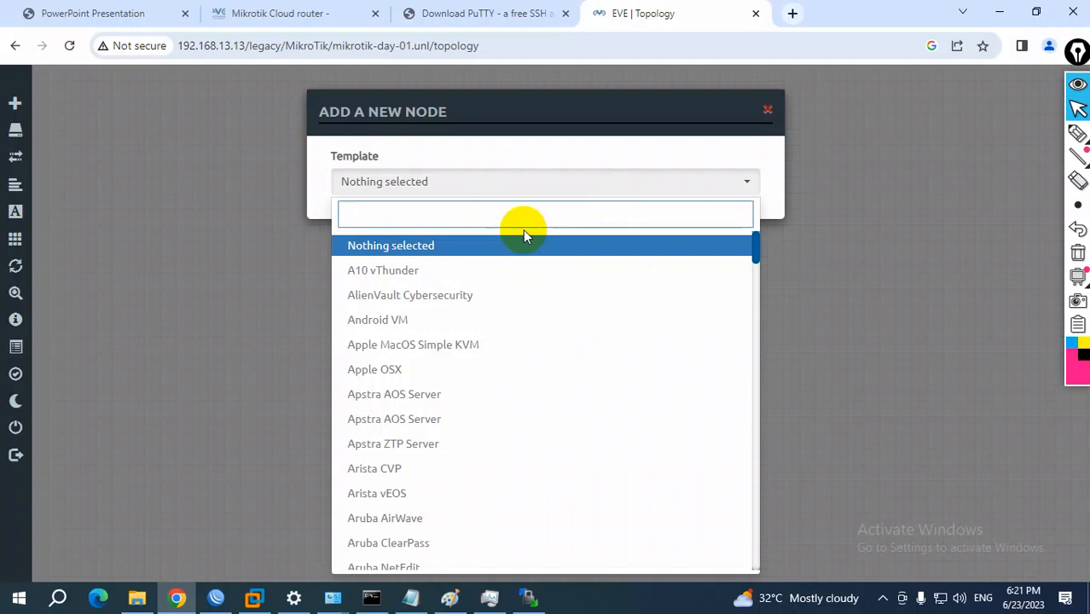
type("mi")
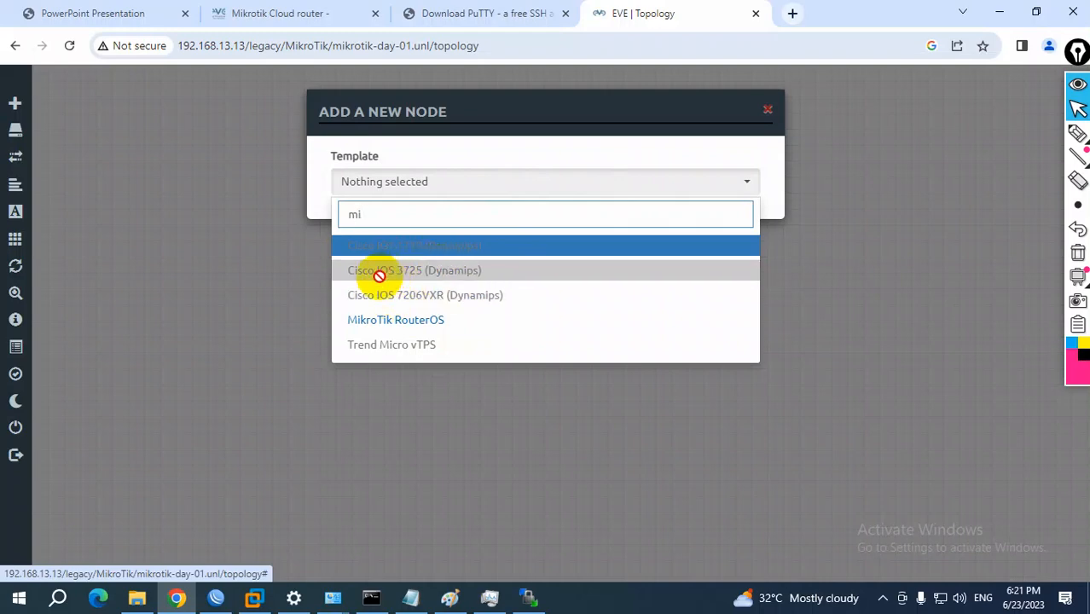
left_click(426, 324)
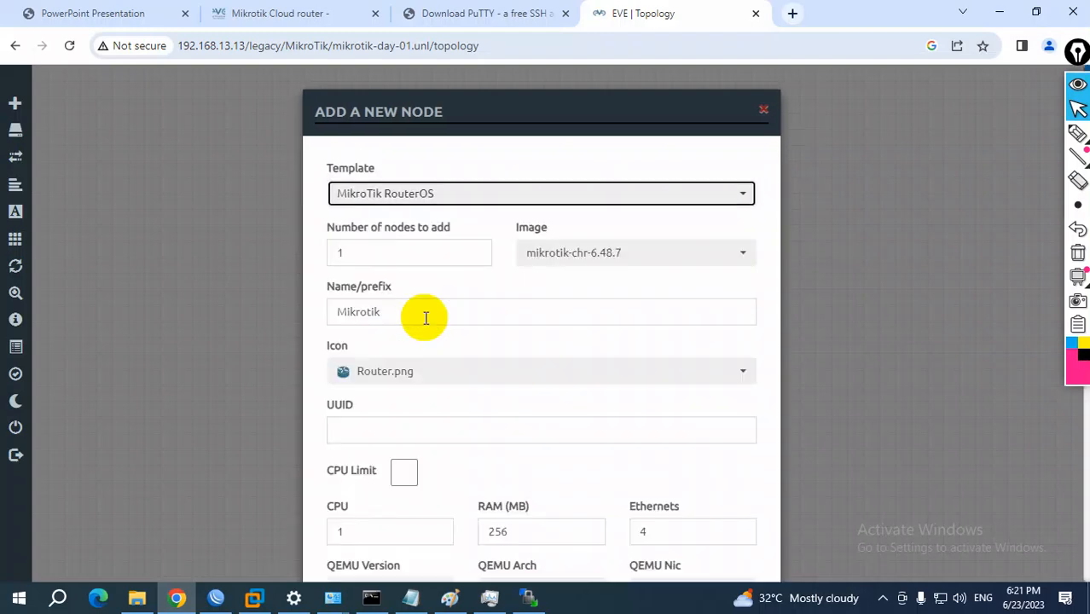
double_click(382, 256)
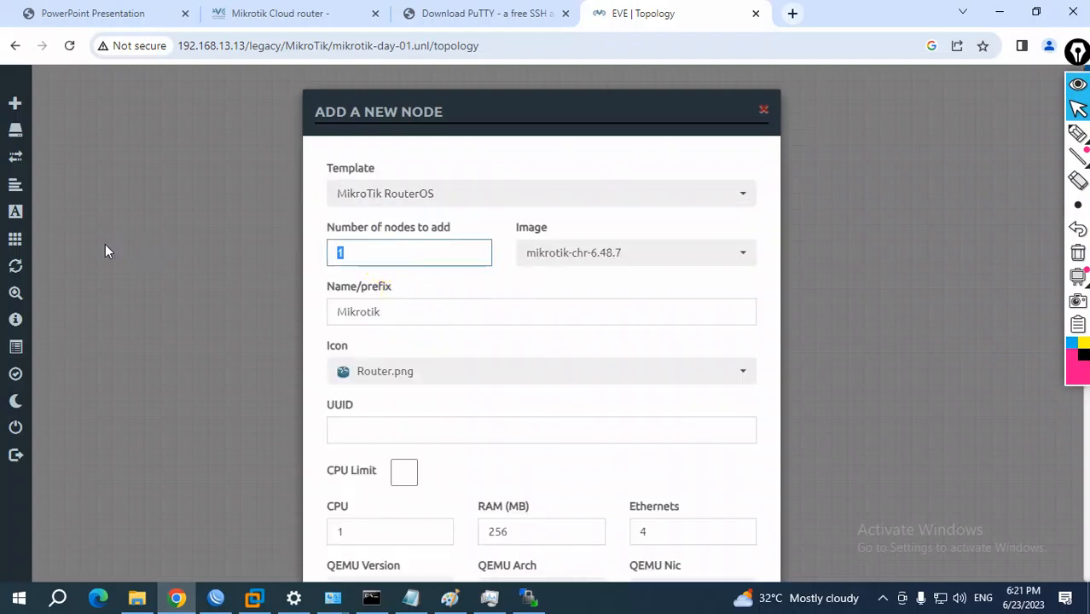
type("2")
left_click(604, 258)
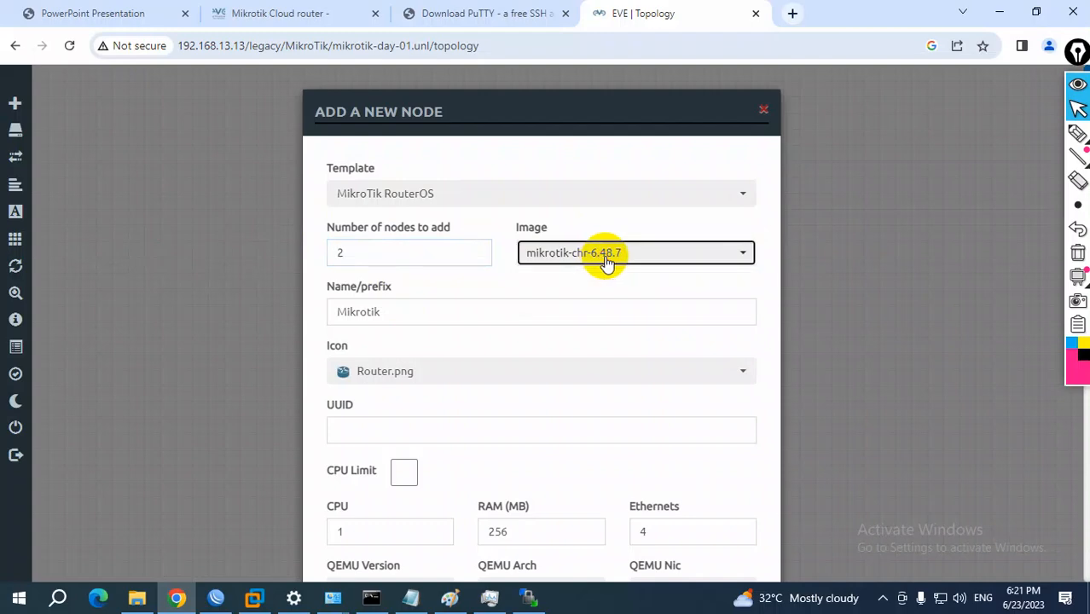
Set the new nodes' Ethernets to 10 and save them to the topology
scroll(596, 360, "down", 3)
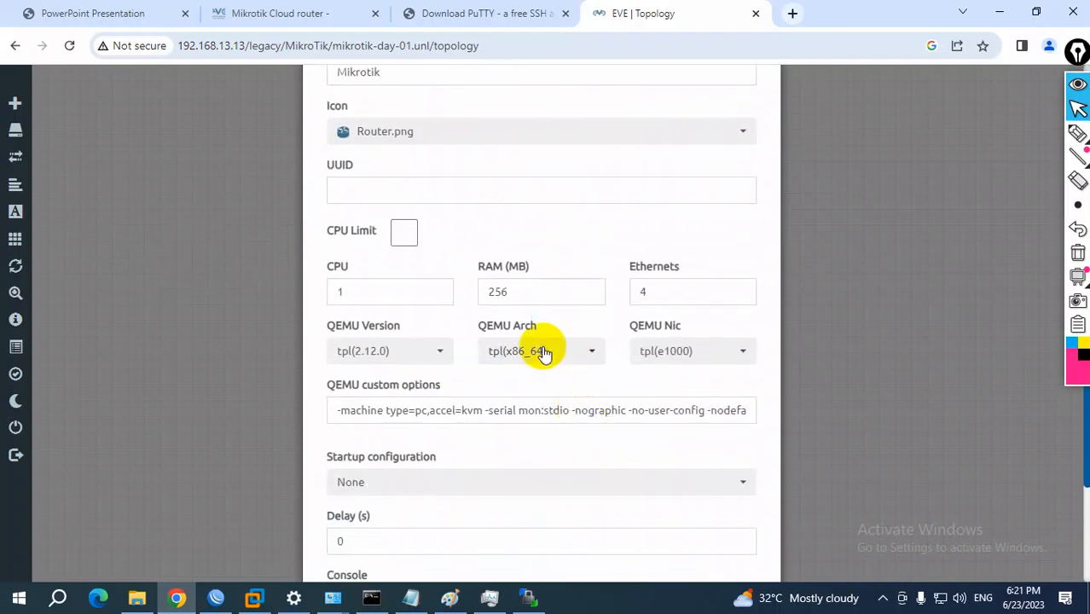
double_click(648, 290)
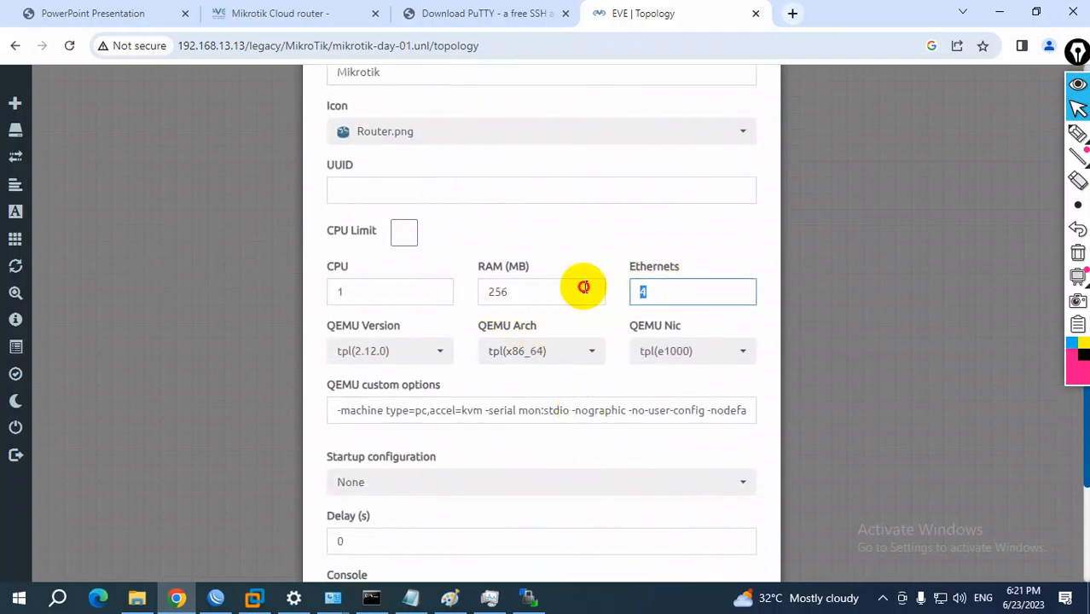
type("10")
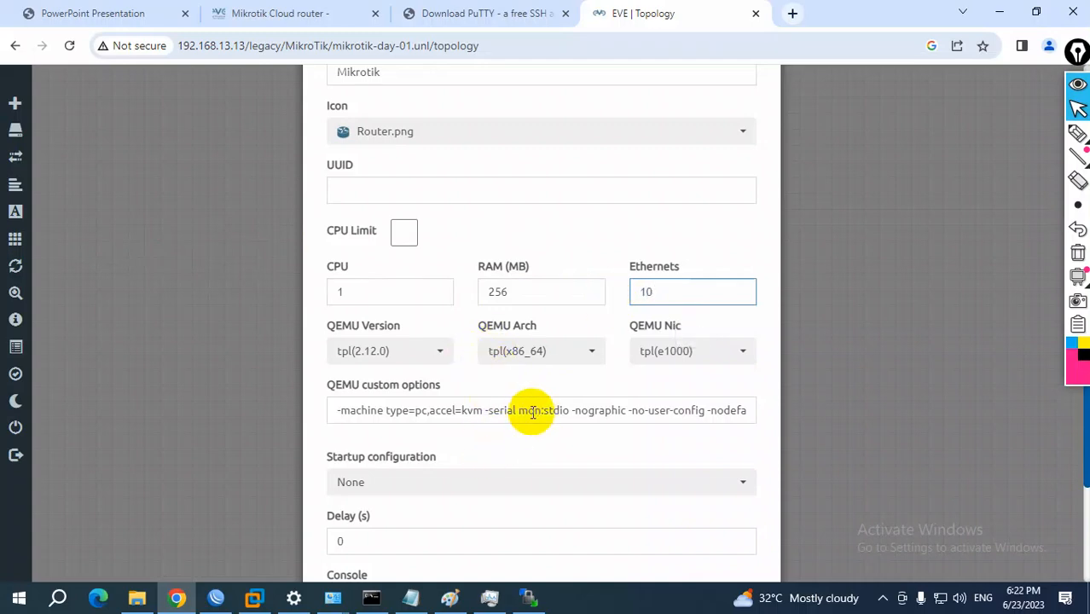
scroll(542, 409, "down", 2)
scroll(540, 411, "up", 5)
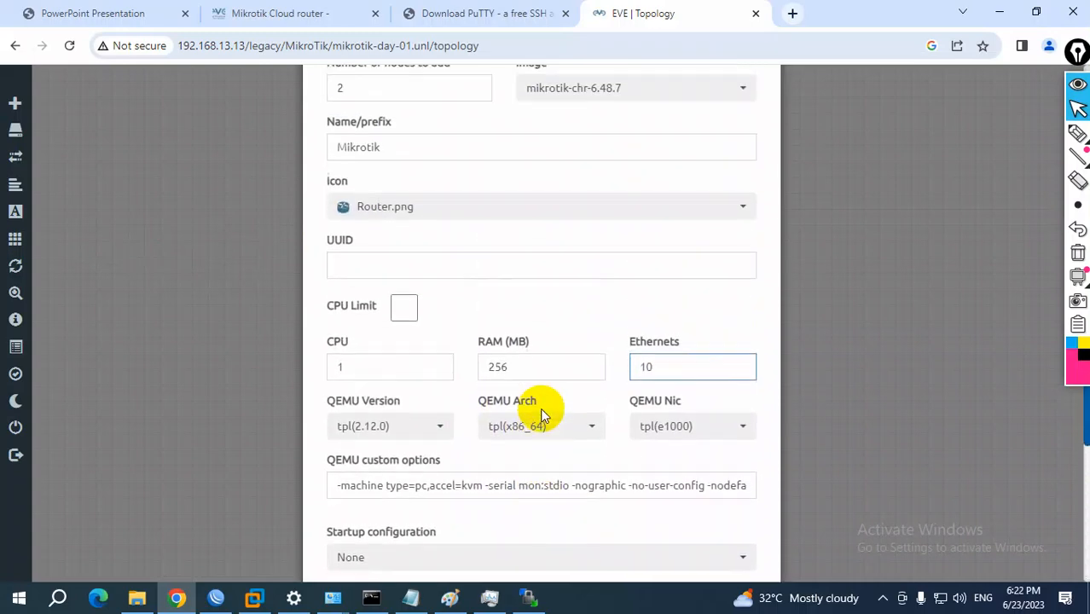
left_click_drag(362, 252, 155, 248)
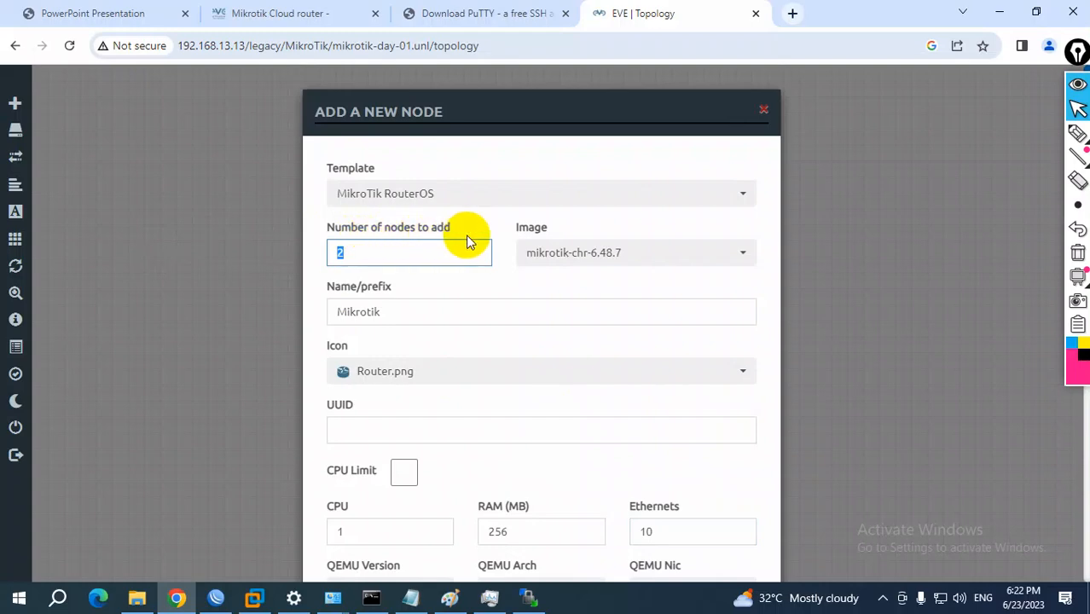
scroll(445, 314, "down", 4)
left_click_drag(670, 212, 625, 219)
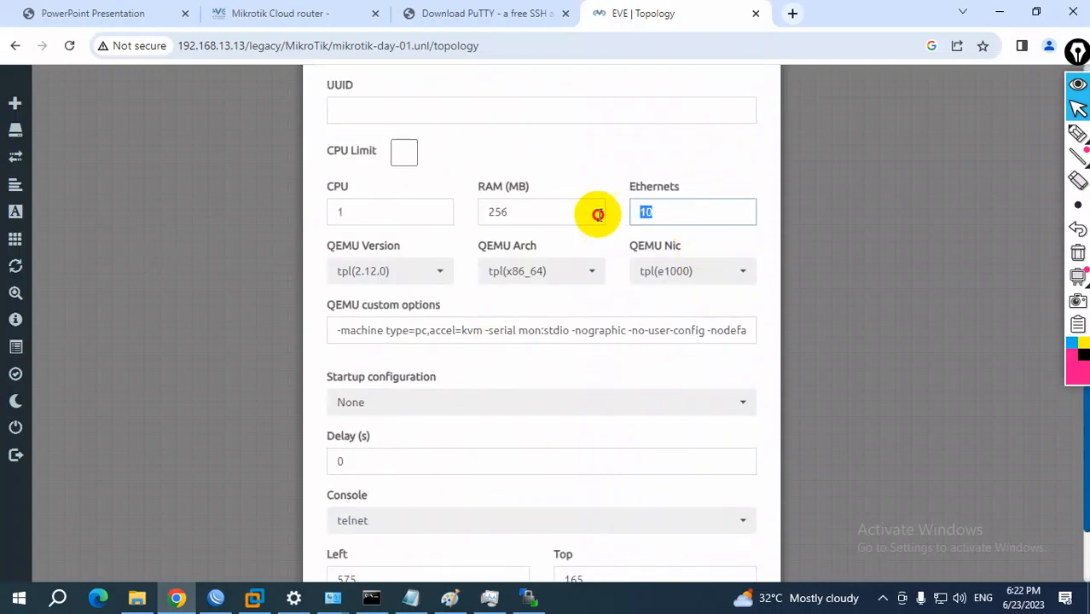
scroll(512, 401, "down", 1)
left_click(461, 533)
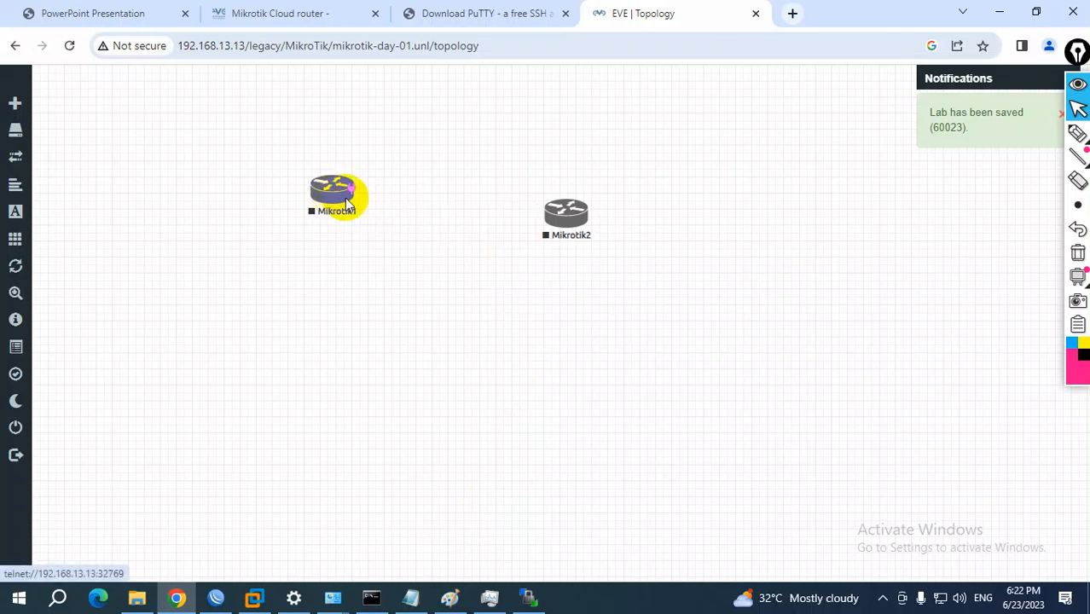
Move Mikrotik2 and Mikrotik1 slightly up so the two routers sit roughly level on the canvas
left_click_drag(565, 214, 565, 177)
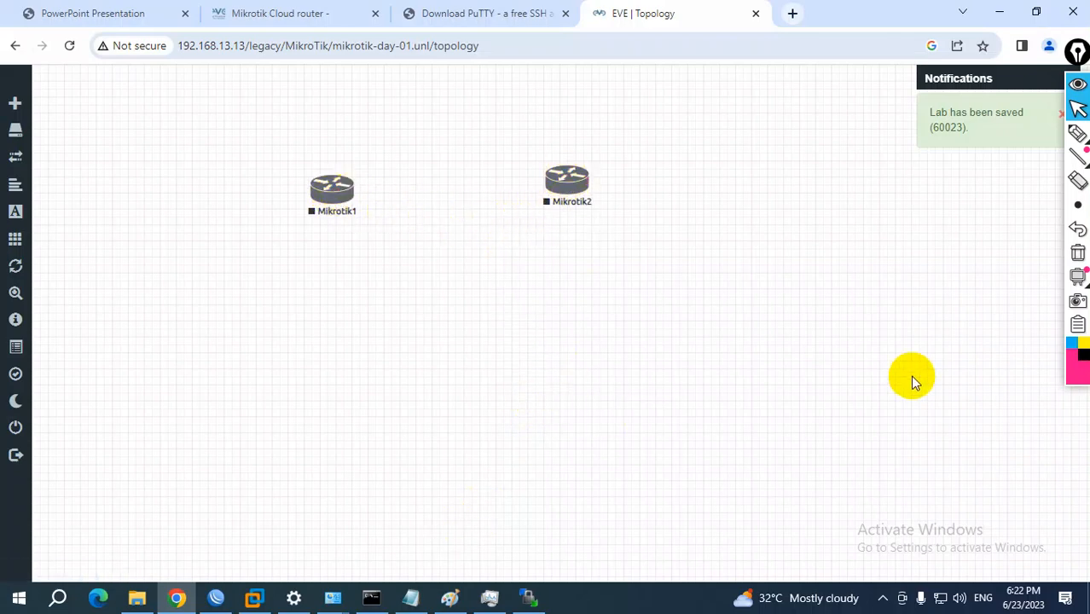
key("alt+Tab")
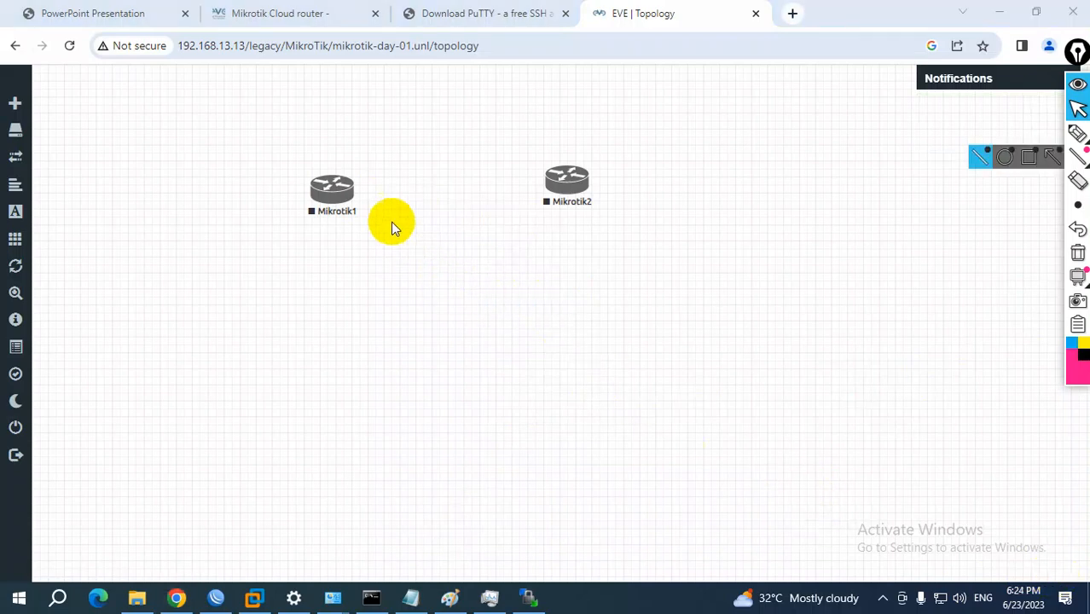
left_click_drag(340, 190, 341, 182)
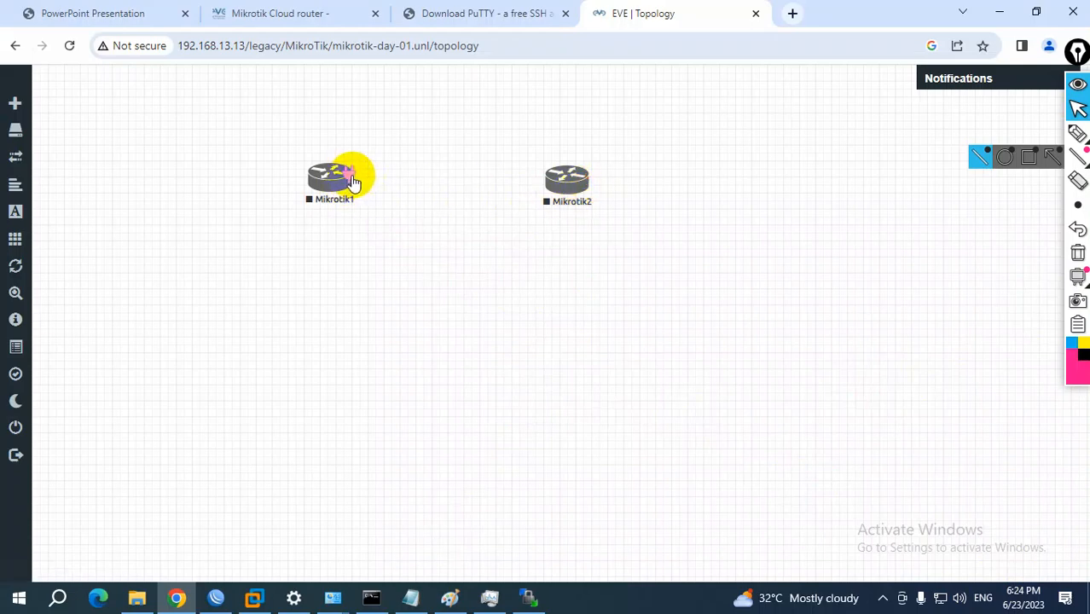
Connect Mikrotik1 to Mikrotik2 using interface eth5 on both routers and save the connection
left_click_drag(353, 182, 557, 181)
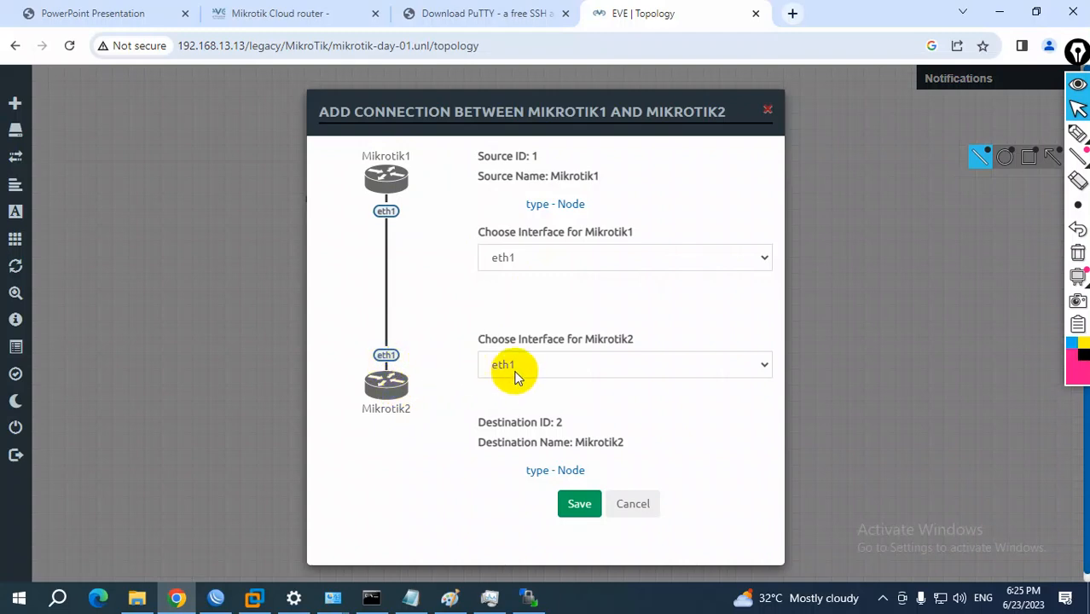
left_click(537, 257)
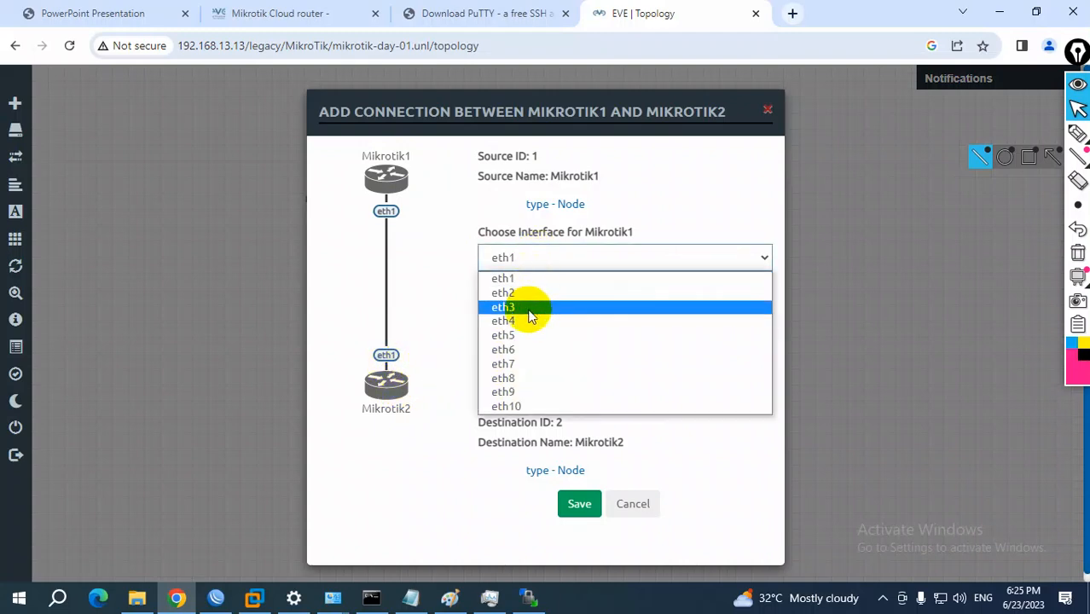
left_click(519, 336)
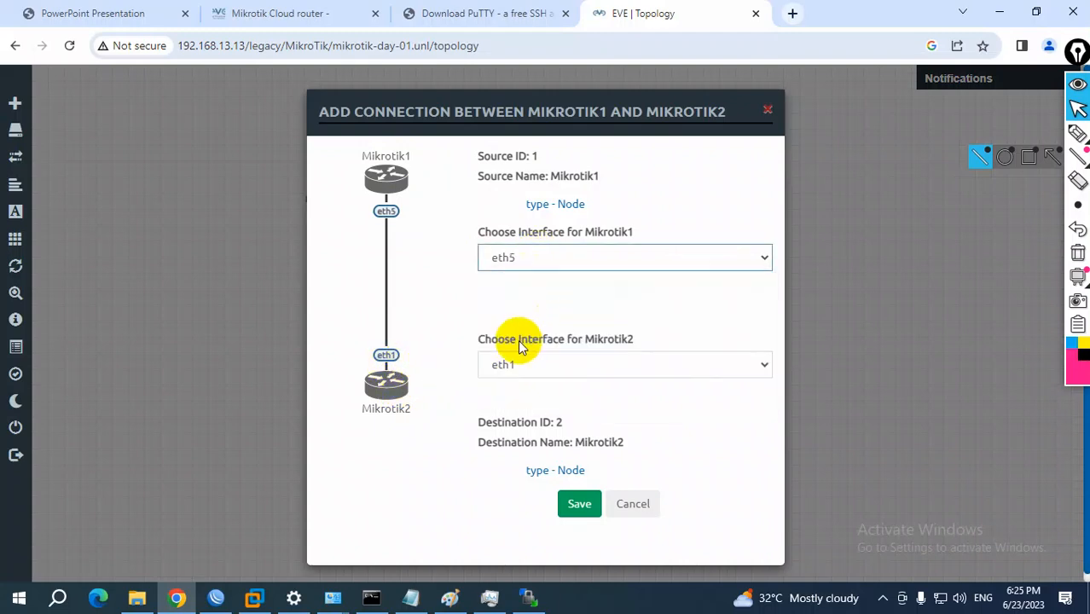
left_click(524, 356)
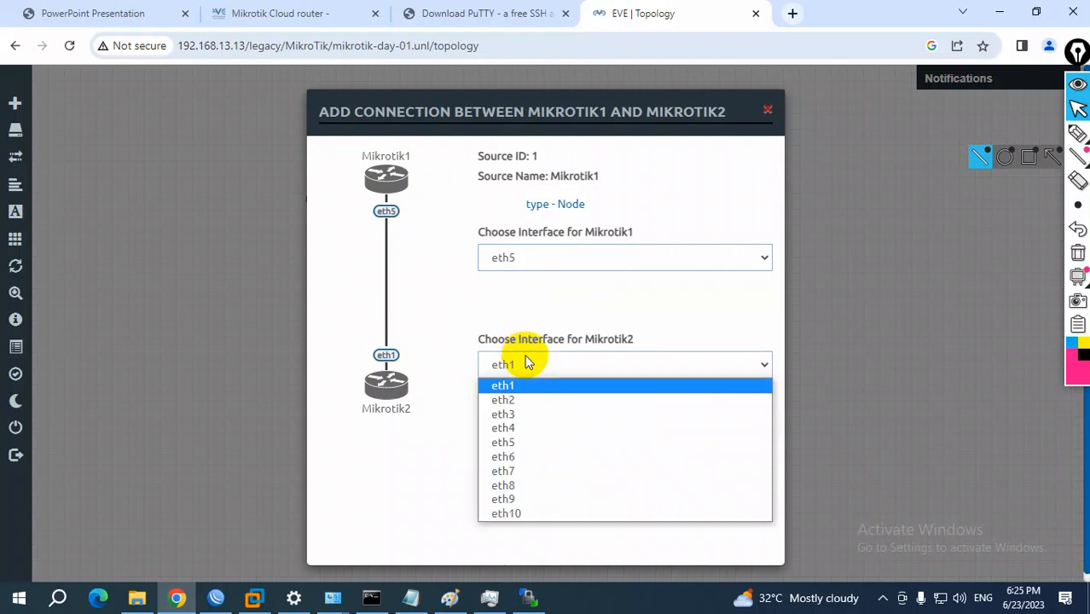
left_click(513, 443)
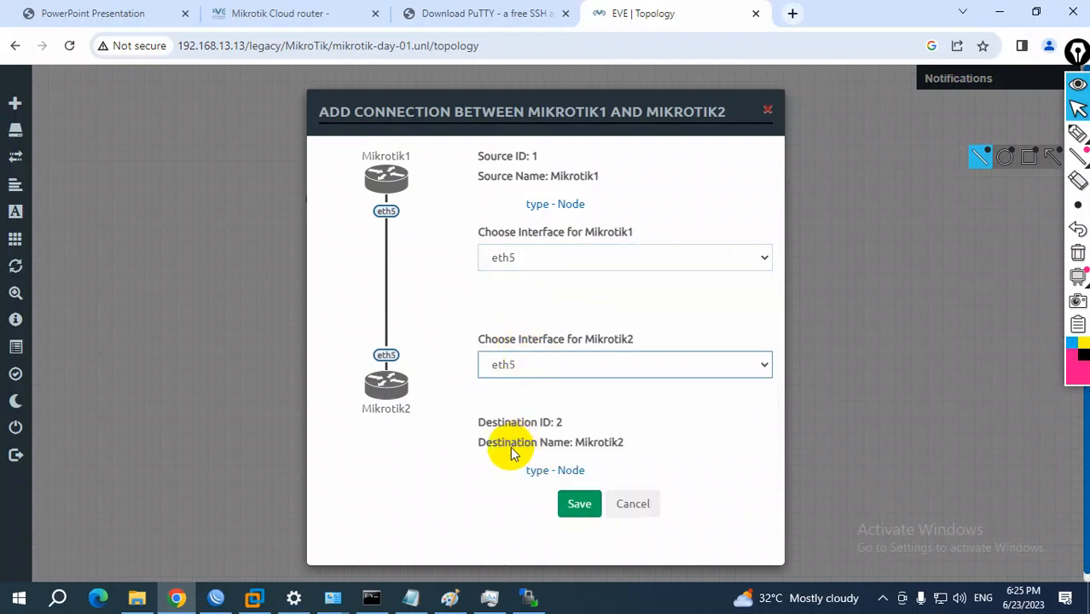
left_click(579, 505)
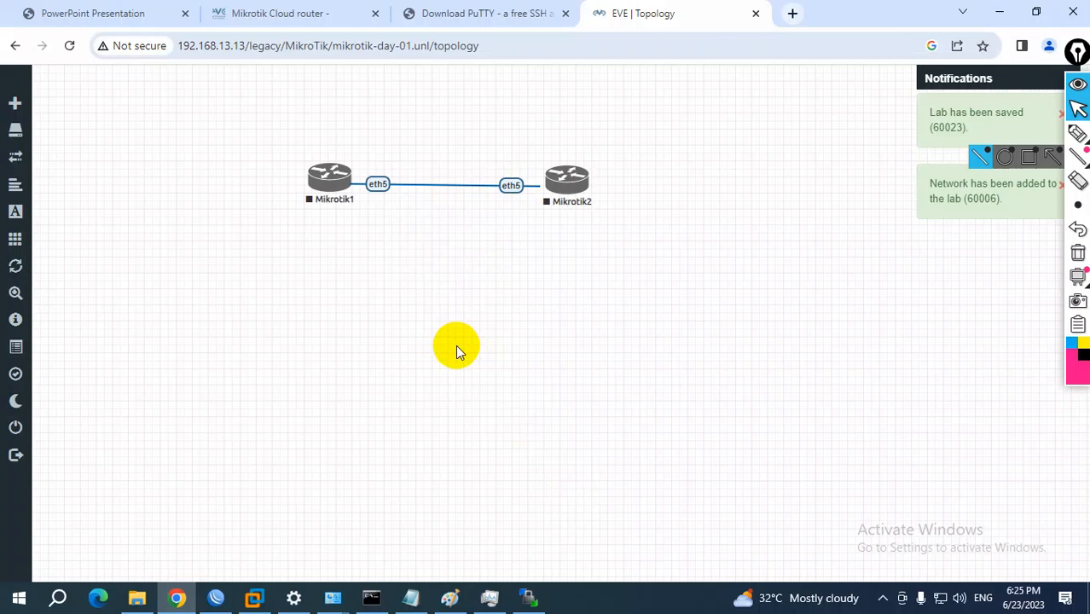
Move Mikrotik1 slightly down so it sits level with Mikrotik2 on the canvas
right_click(407, 290)
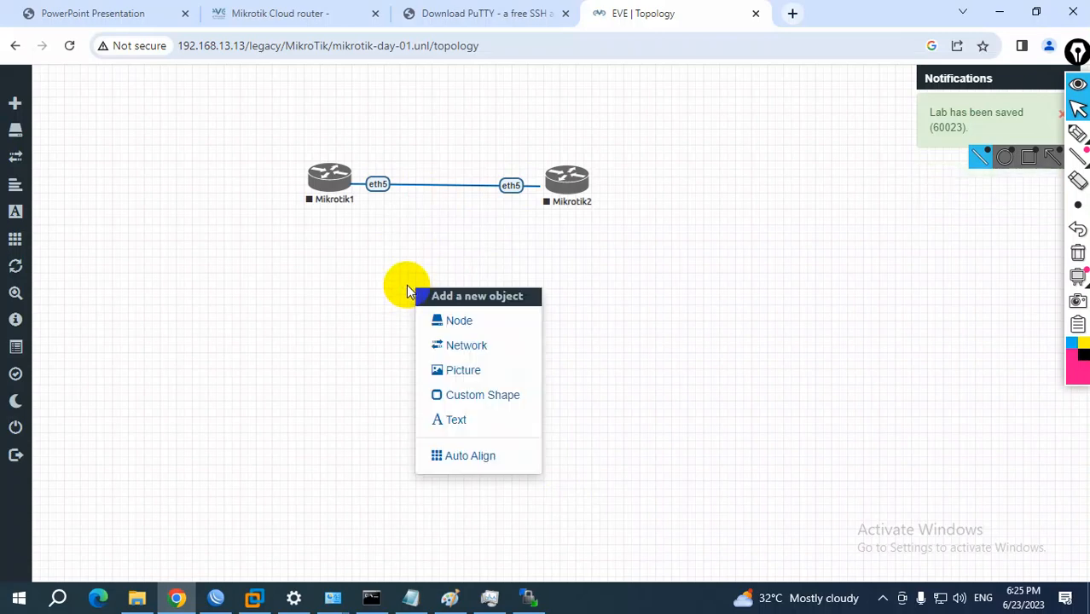
left_click(344, 289)
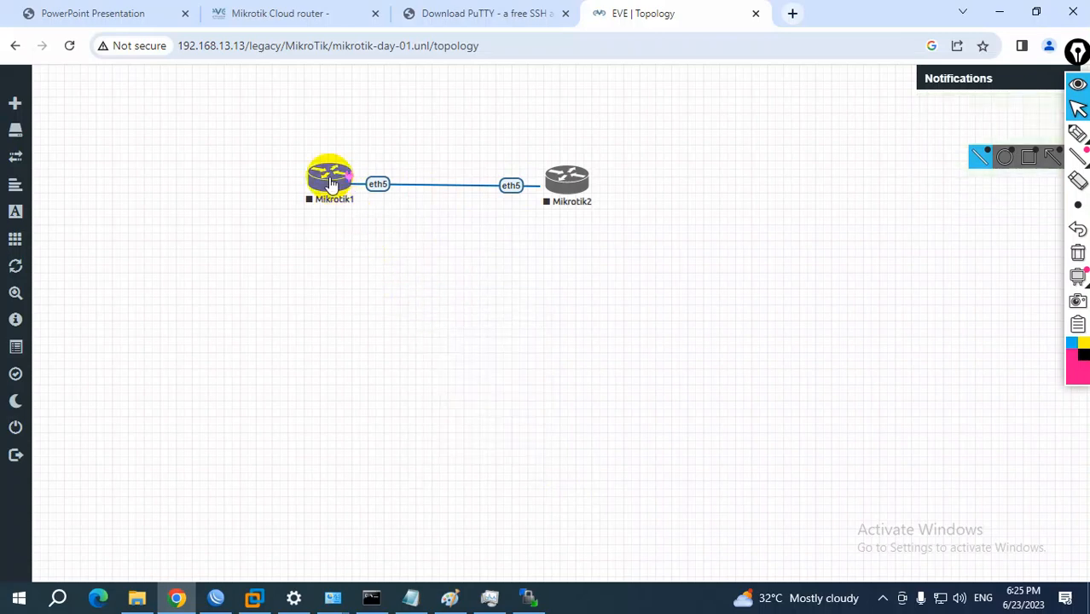
left_click_drag(328, 178, 329, 181)
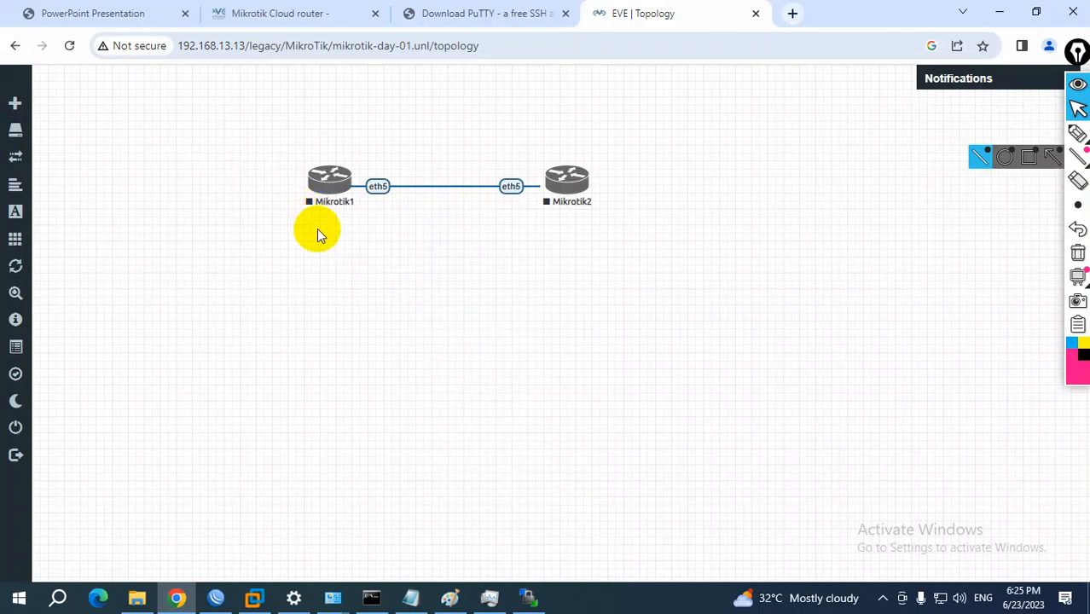
Add one network named Net of type Management(Cloud0) and place it above and to the left of Mikrotik1
right_click(397, 301)
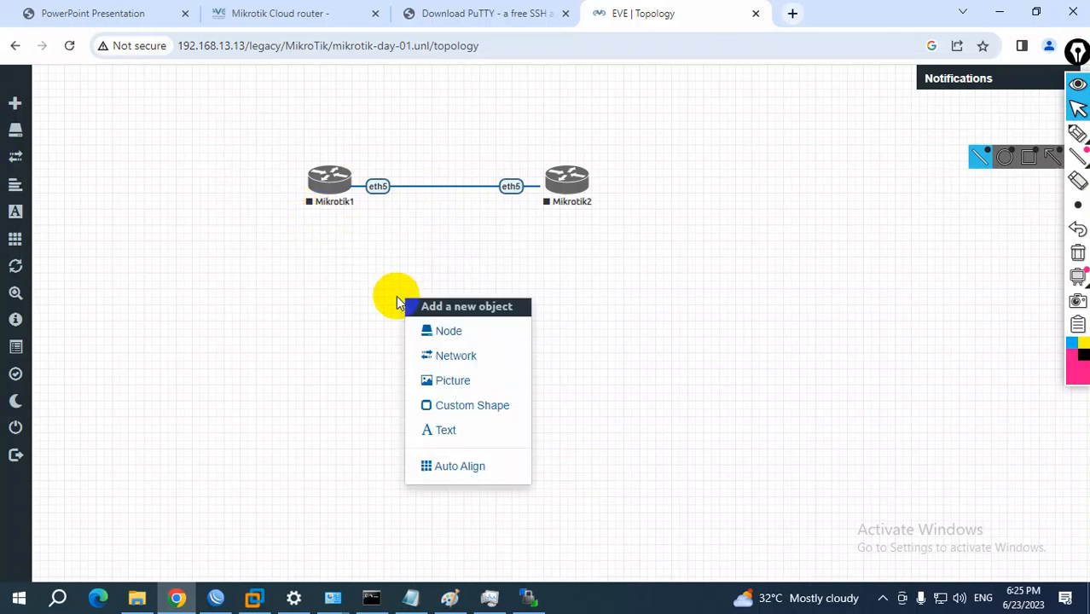
left_click(454, 357)
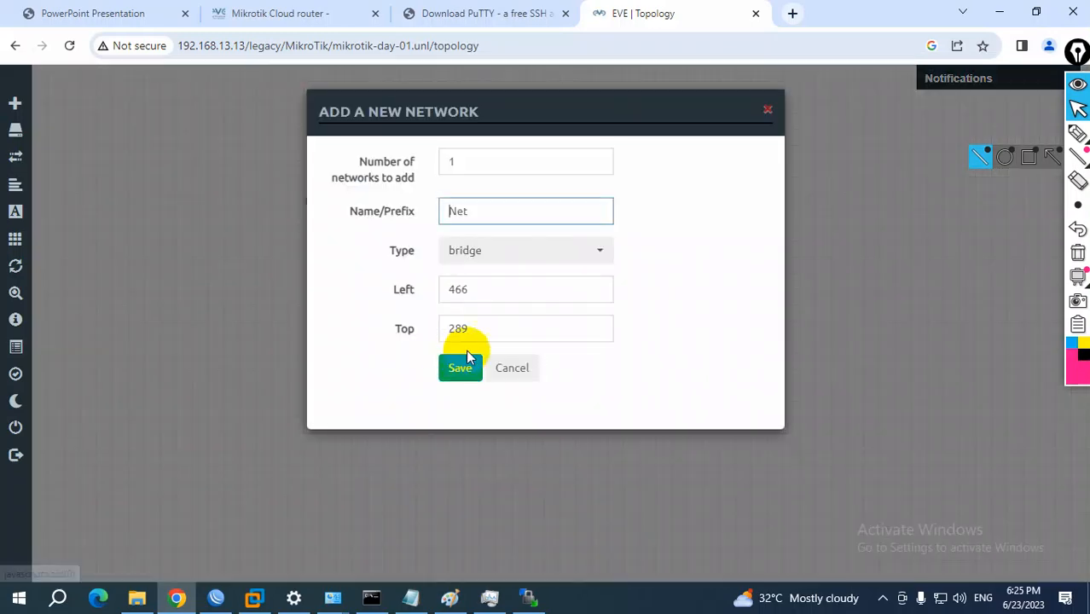
left_click(473, 267)
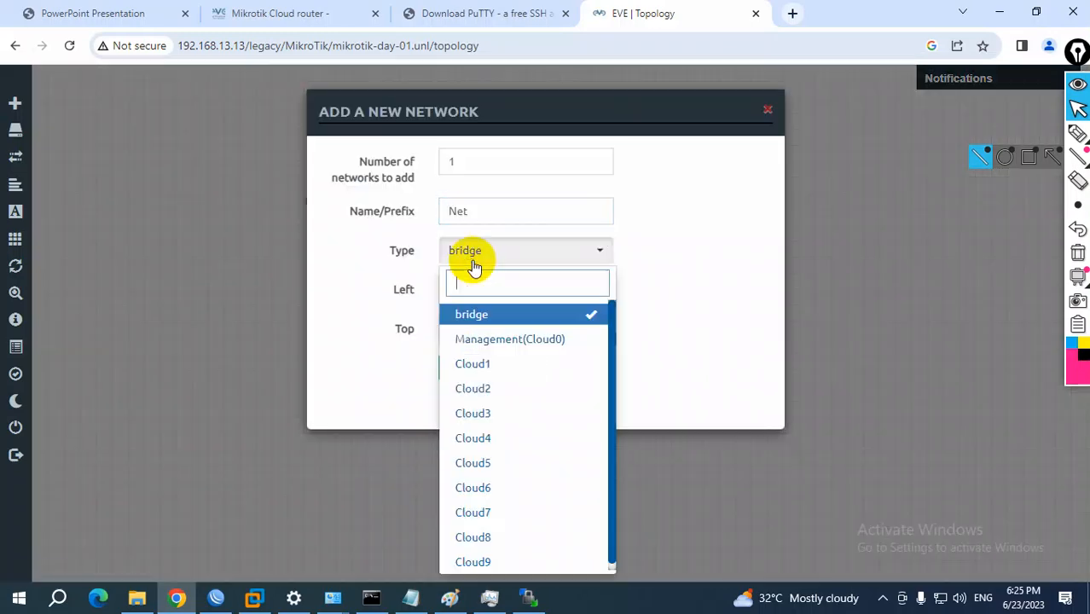
left_click(531, 345)
left_click(468, 372)
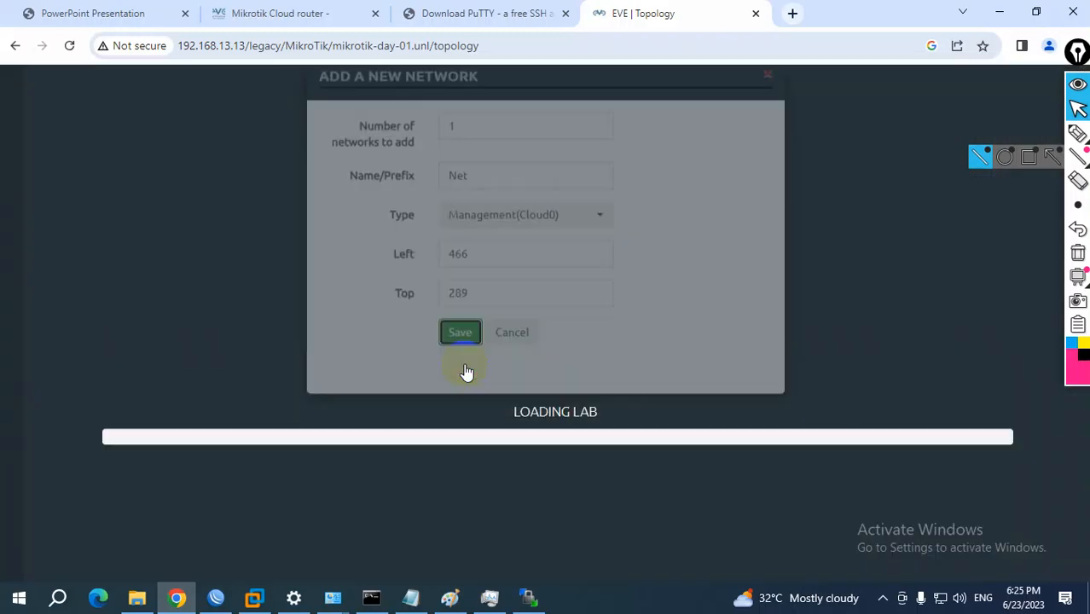
left_click_drag(428, 314, 136, 99)
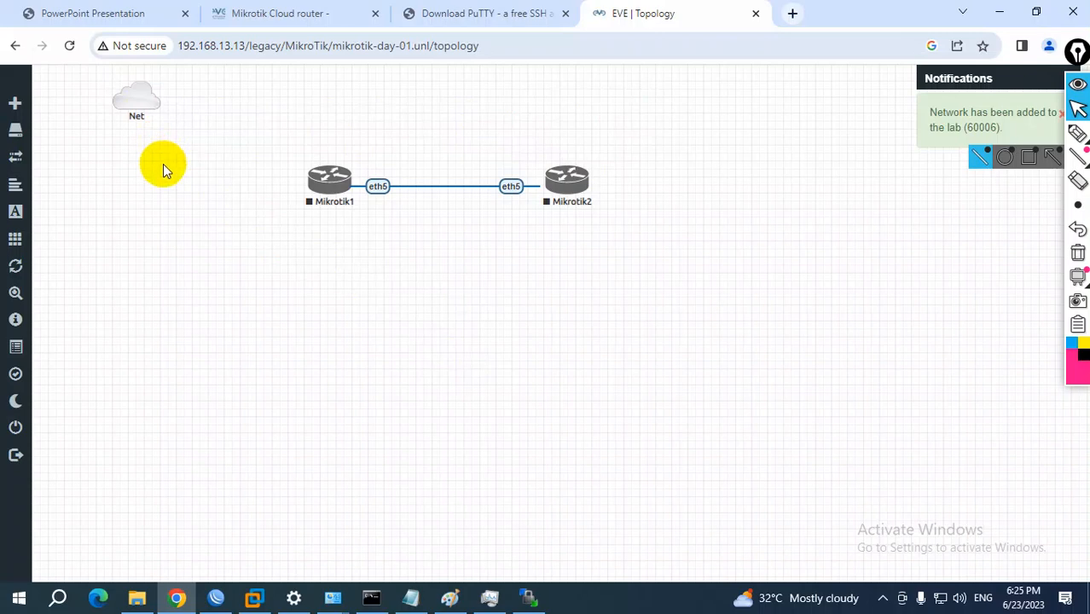
Connect the Net cloud to Mikrotik1's eth10 interface, save the link, and nudge Mikrotik1 and Net slightly down
left_click_drag(151, 94, 325, 193)
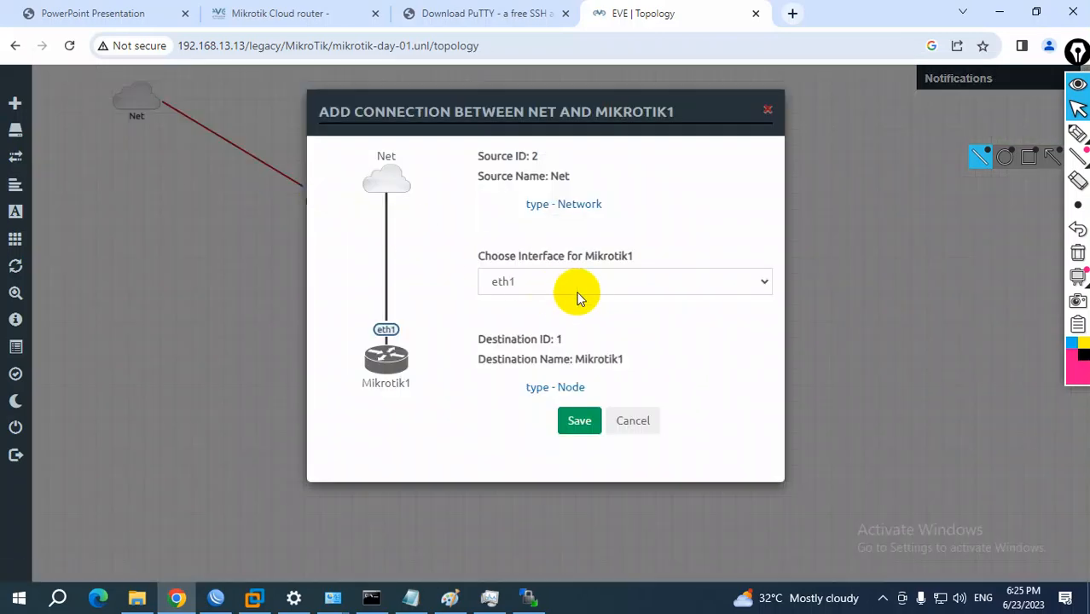
left_click(568, 285)
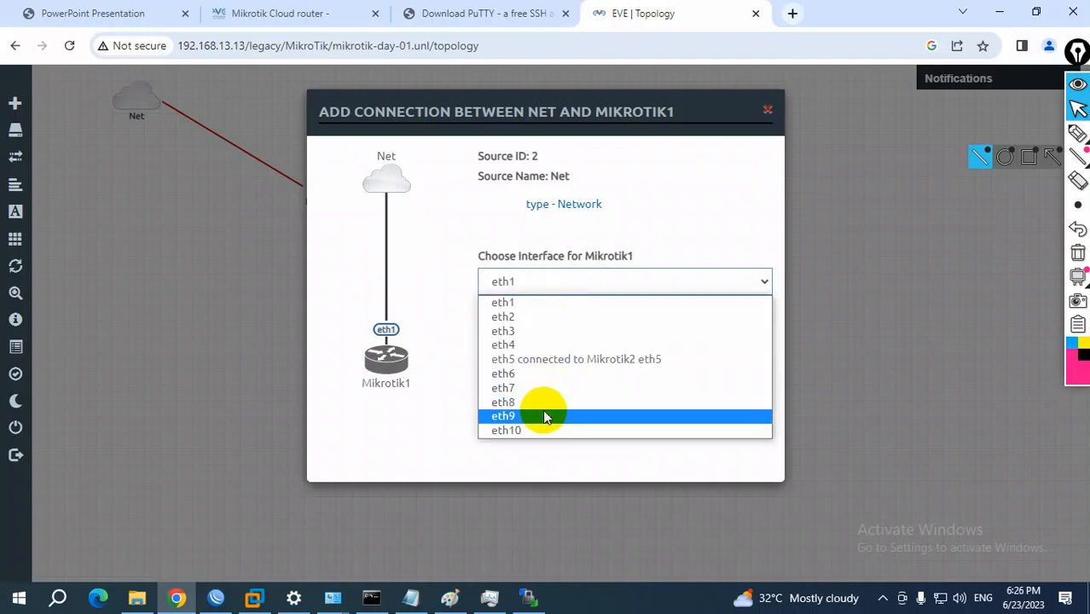
left_click(526, 432)
left_click(577, 420)
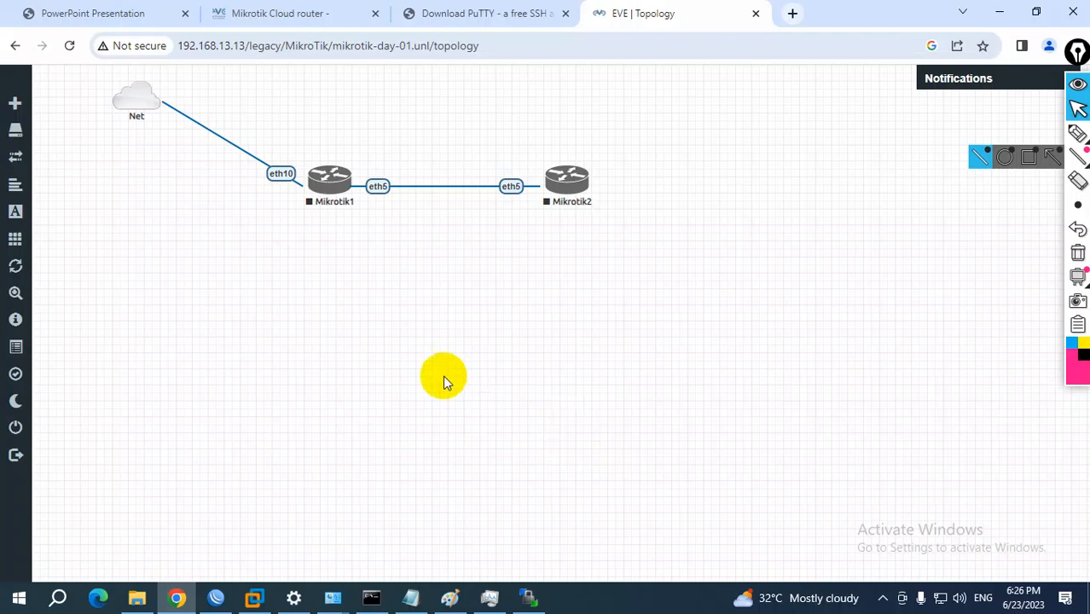
left_click_drag(329, 178, 327, 181)
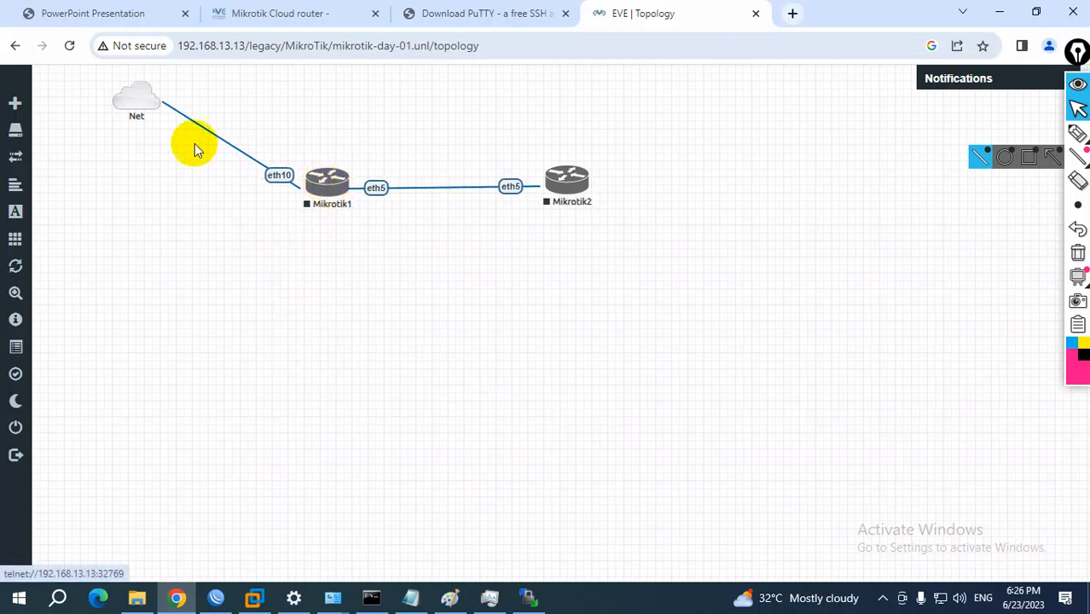
left_click_drag(135, 103, 132, 110)
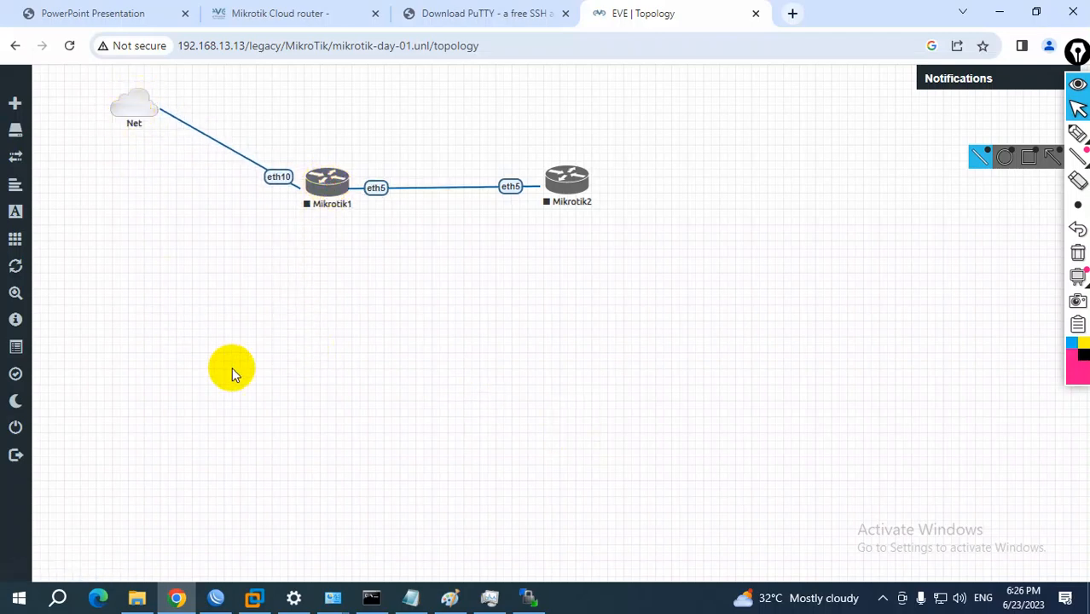
Switch to WinBox to check its neighbors list, and return to the EVE-NG topology
left_click(216, 598)
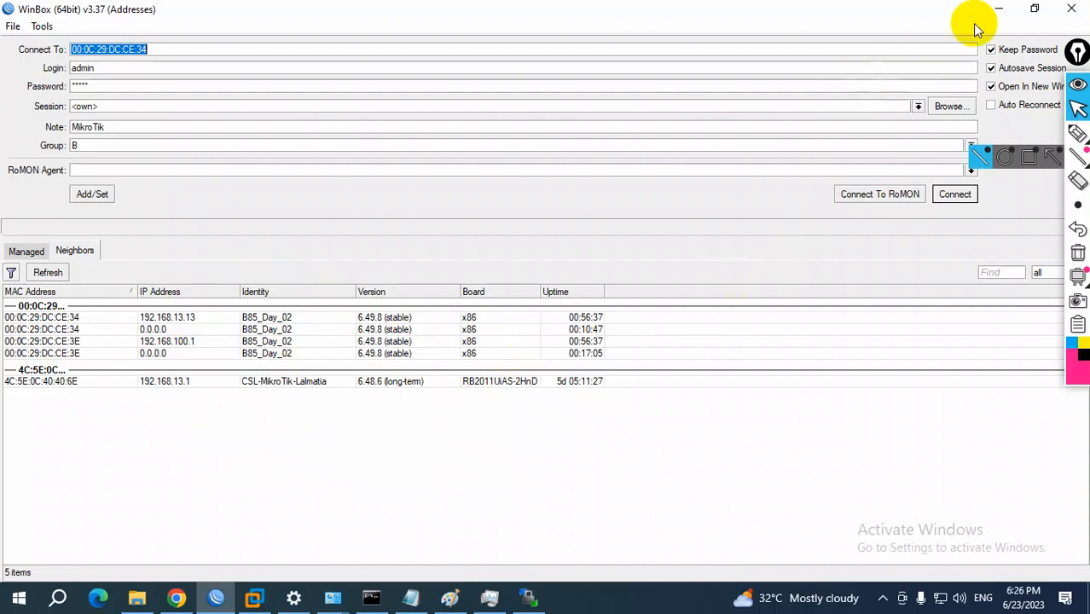
left_click(996, 10)
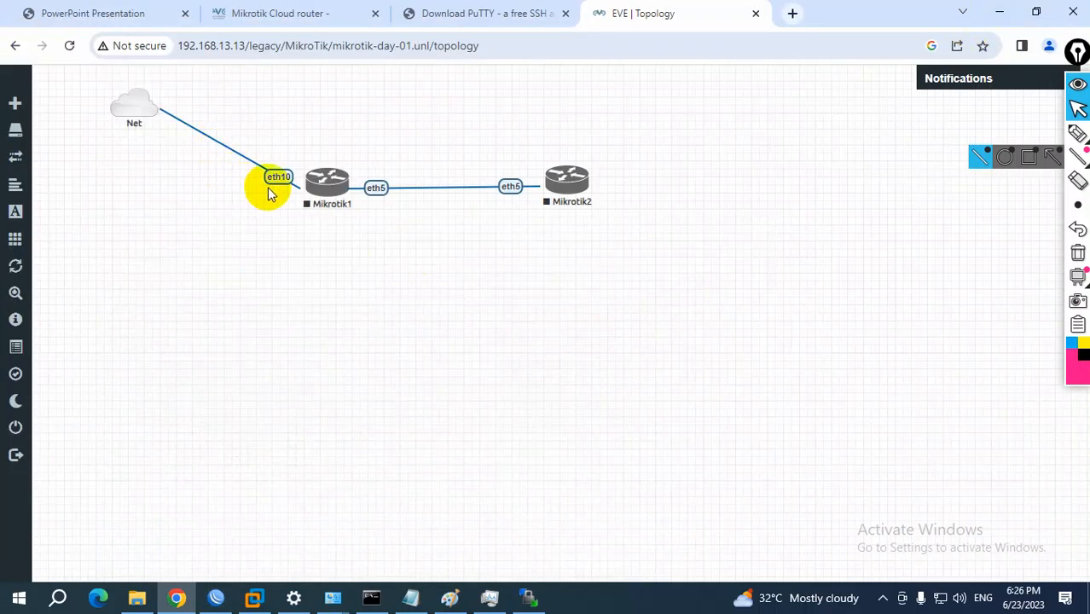
Start both router nodes, Mikrotik1 and Mikrotik2
right_click(323, 189)
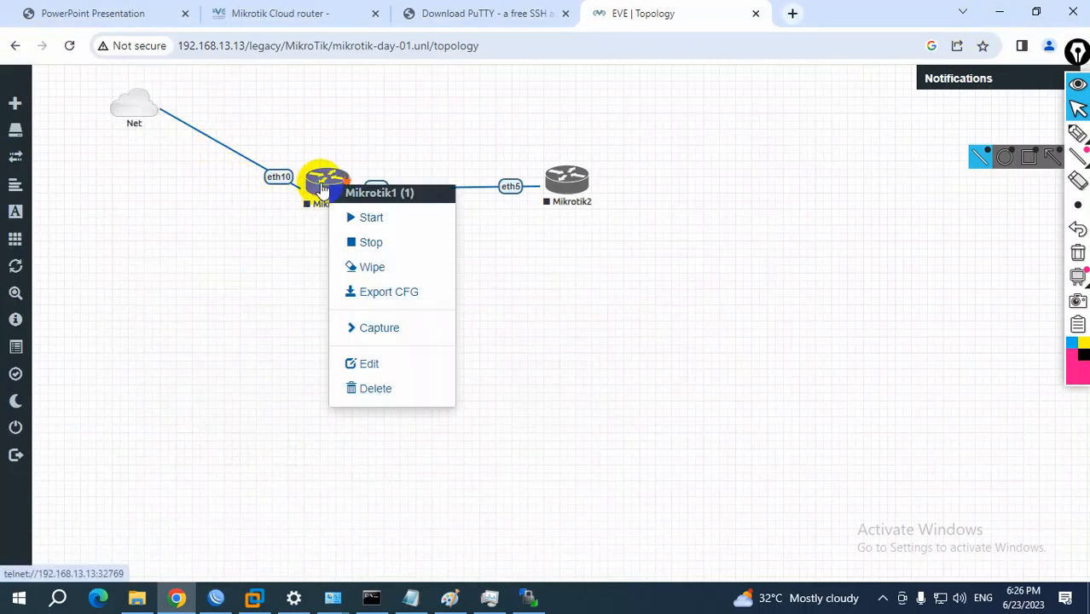
left_click(358, 224)
right_click(565, 181)
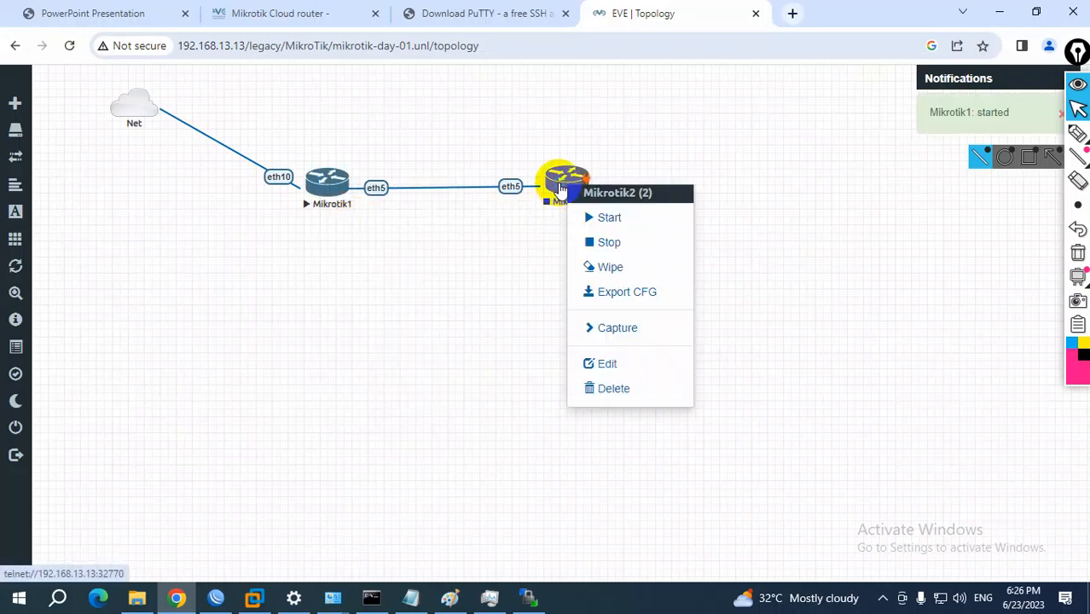
left_click(590, 217)
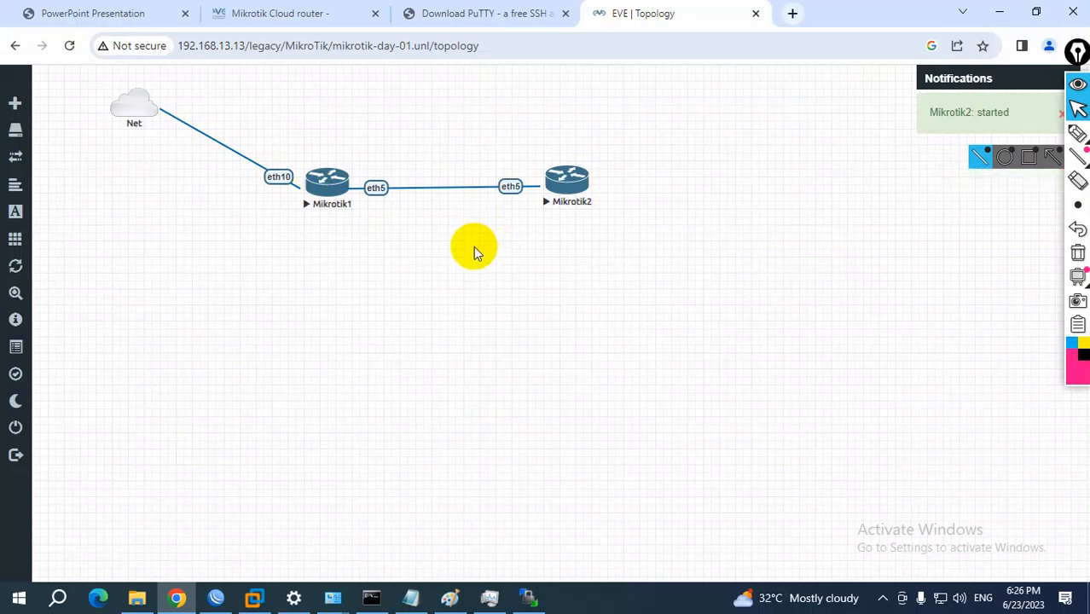
Open Mikrotik1's console in the SSH, Telnet and Rlogin client and bring up its RouterOS login prompt
left_click(333, 189)
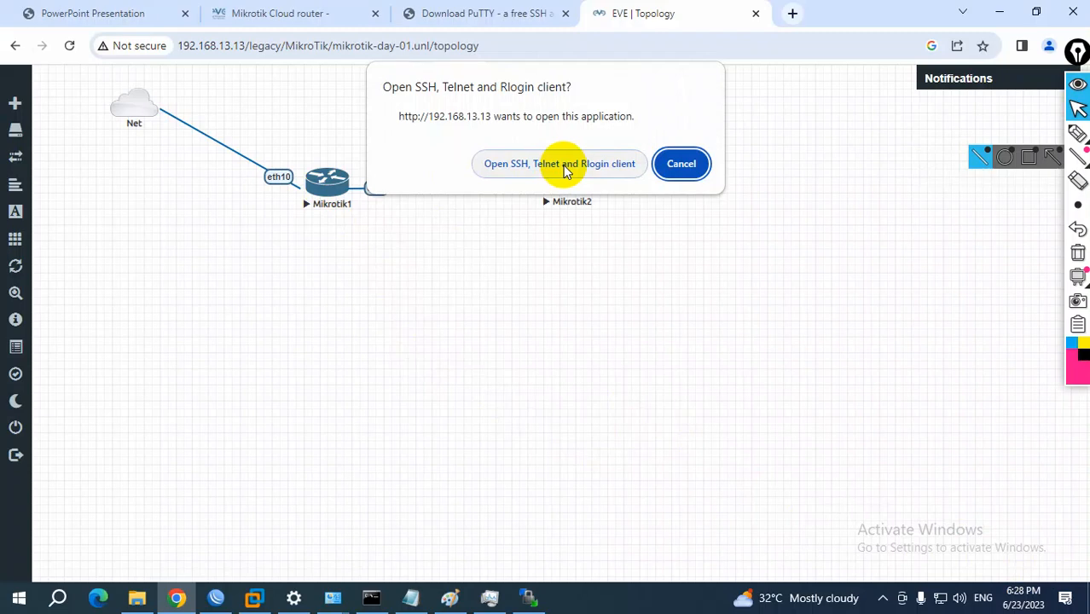
left_click(520, 165)
left_click_drag(323, 75, 579, 145)
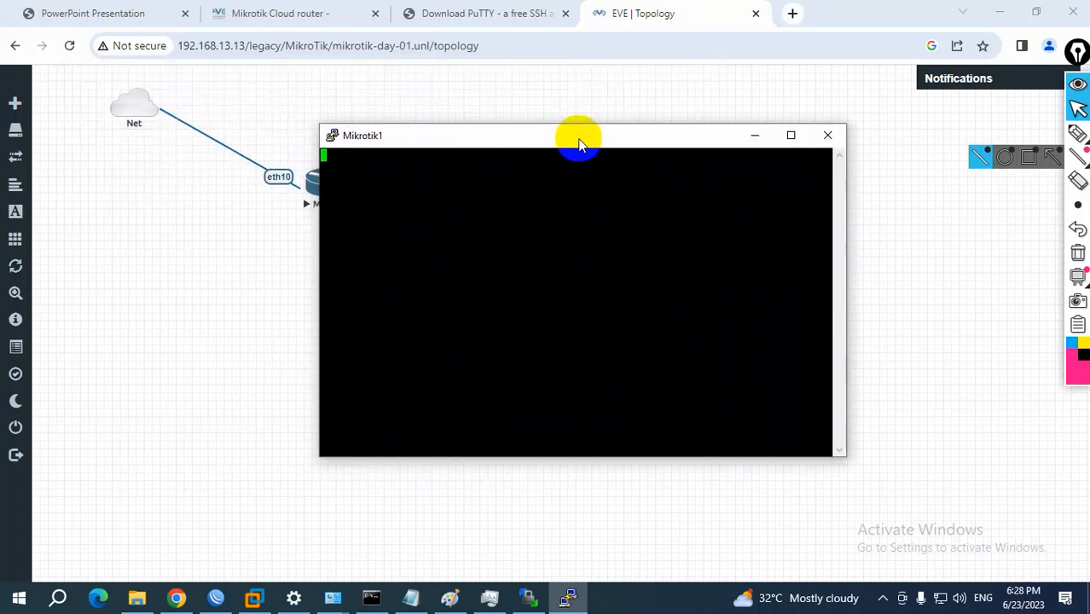
key("Return")
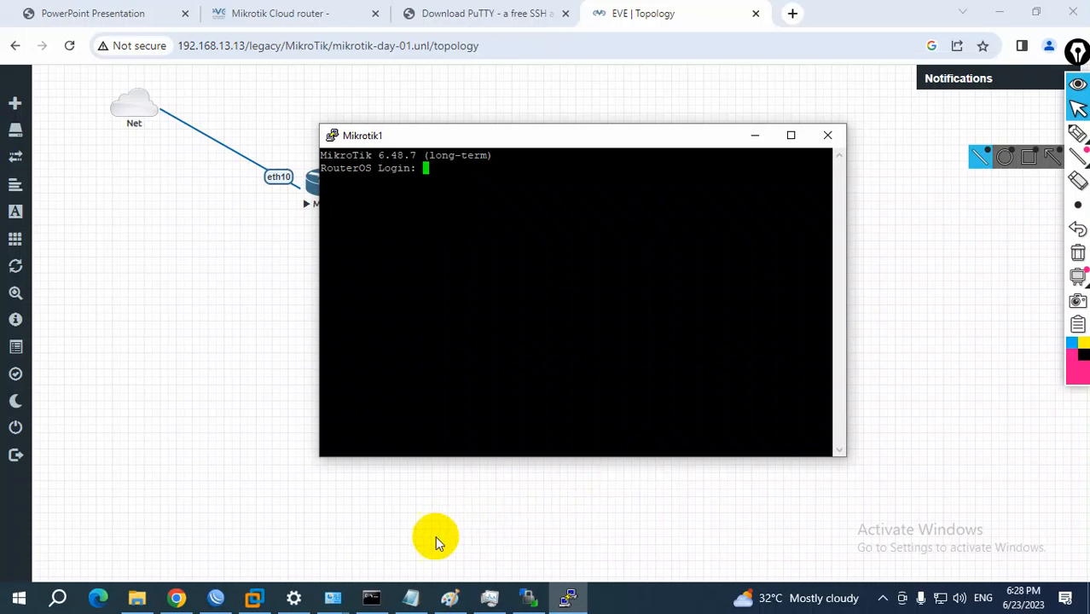
Switch to the eve-ng setup notes in Notepad and review setup item 12 and the eve-ng Basic Commands list
left_click(412, 597)
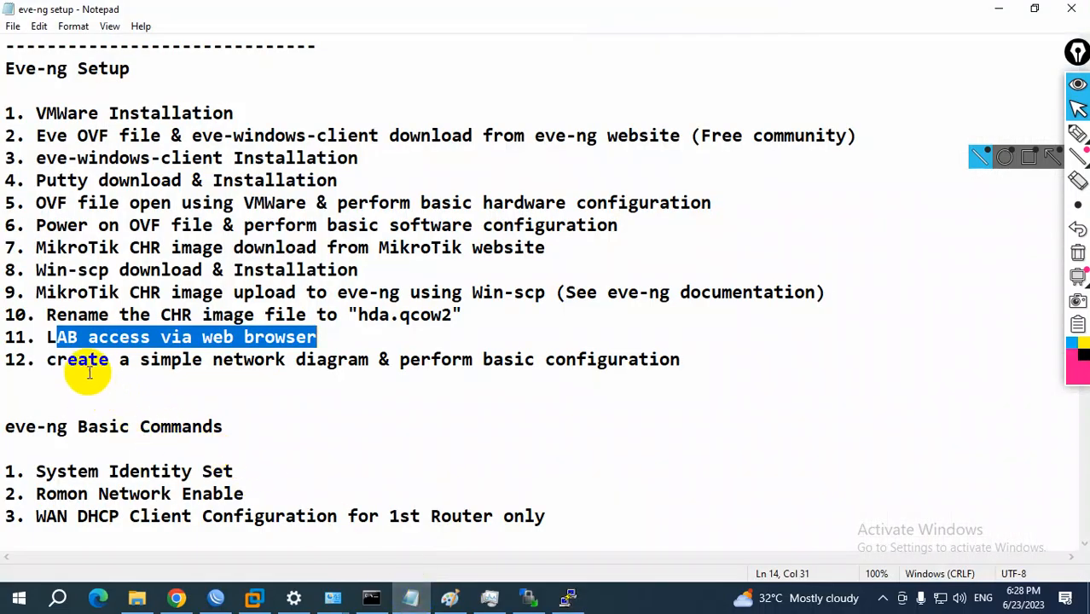
left_click_drag(78, 362, 667, 361)
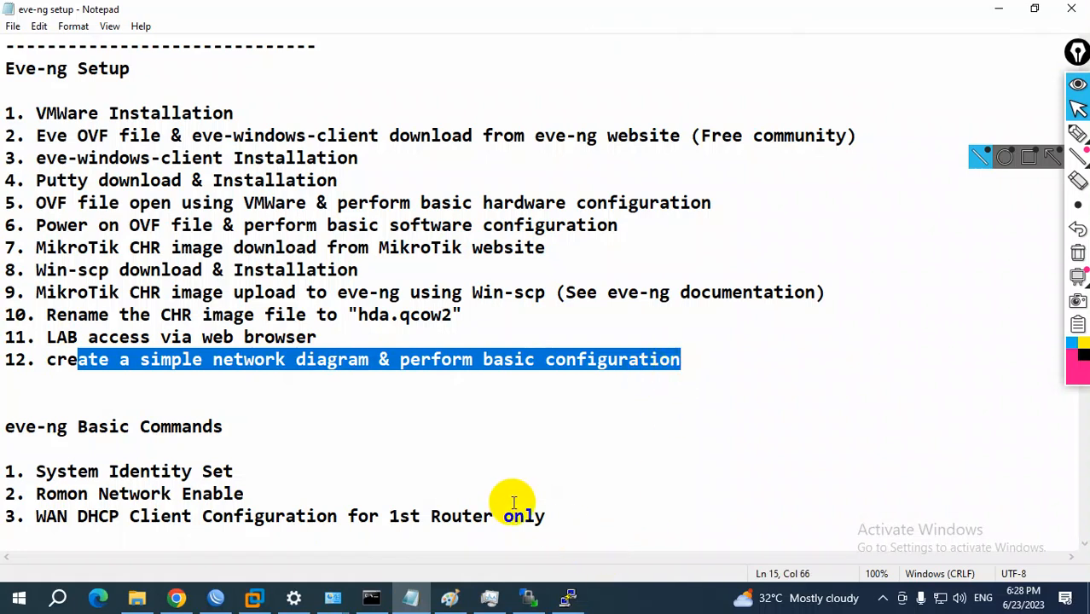
left_click_drag(408, 365, 667, 361)
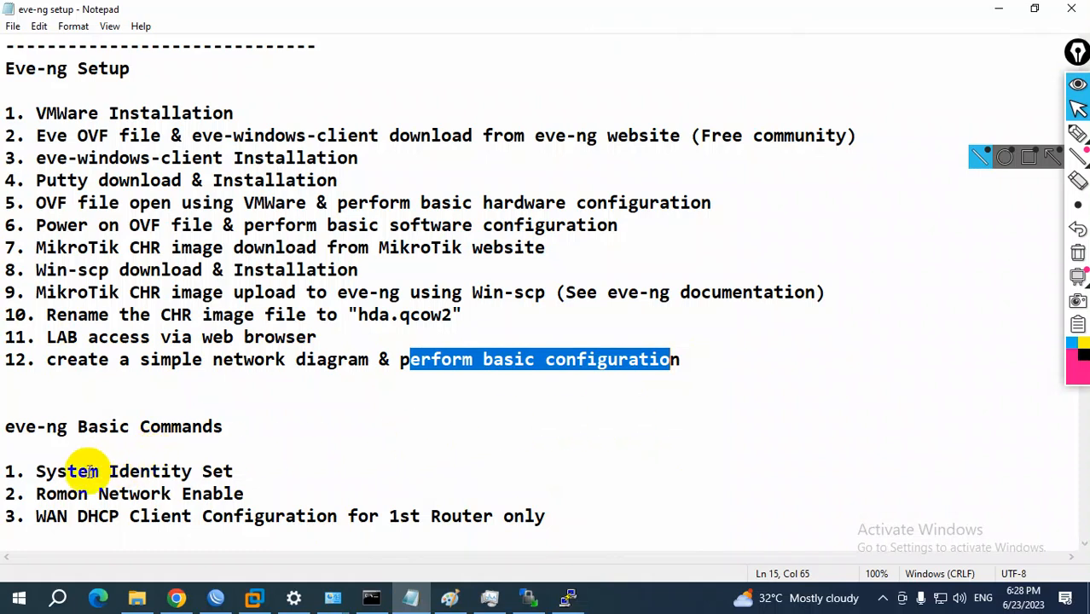
left_click_drag(7, 426, 224, 427)
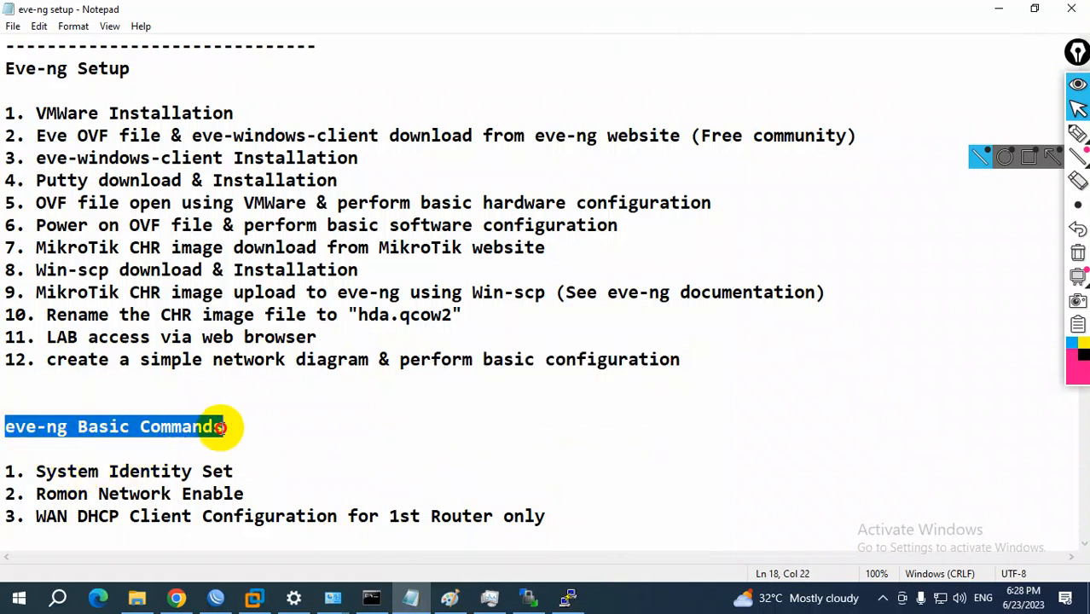
left_click_drag(46, 470, 226, 472)
left_click_drag(36, 494, 243, 491)
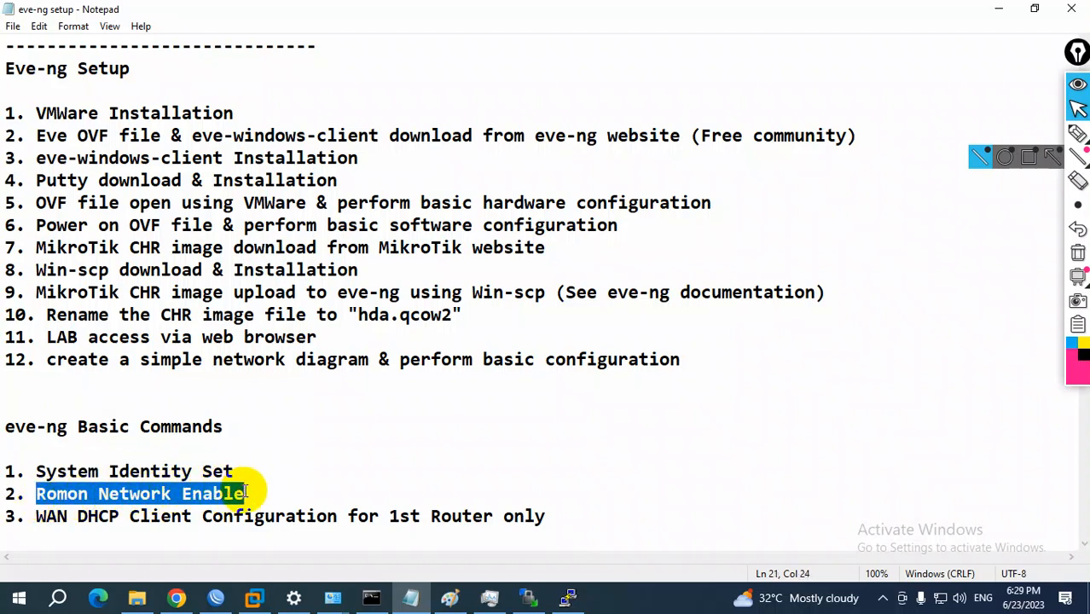
left_click_drag(36, 516, 553, 520)
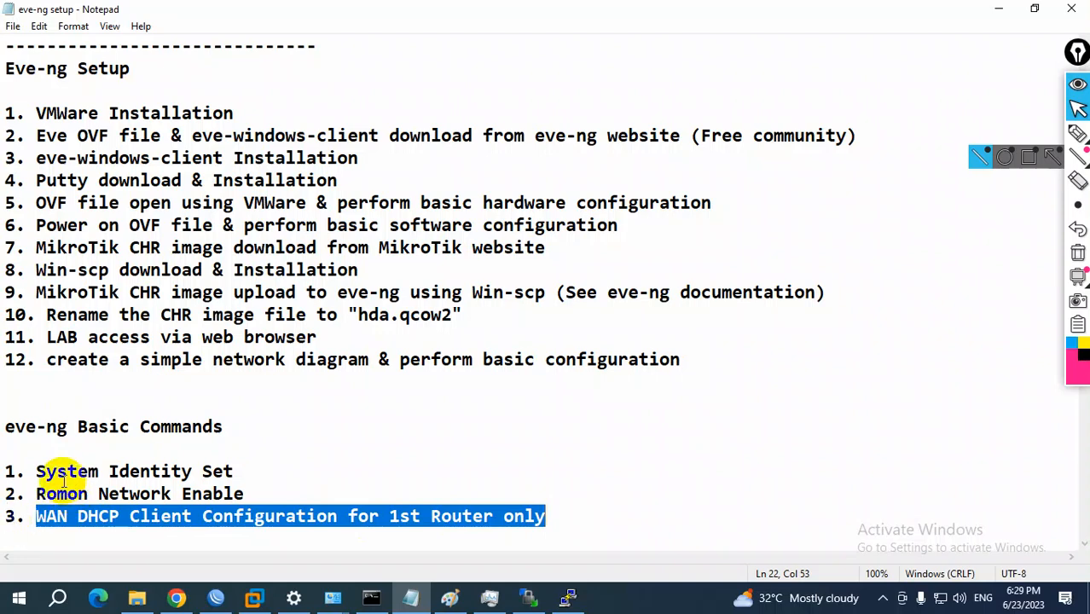
left_click_drag(38, 471, 223, 471)
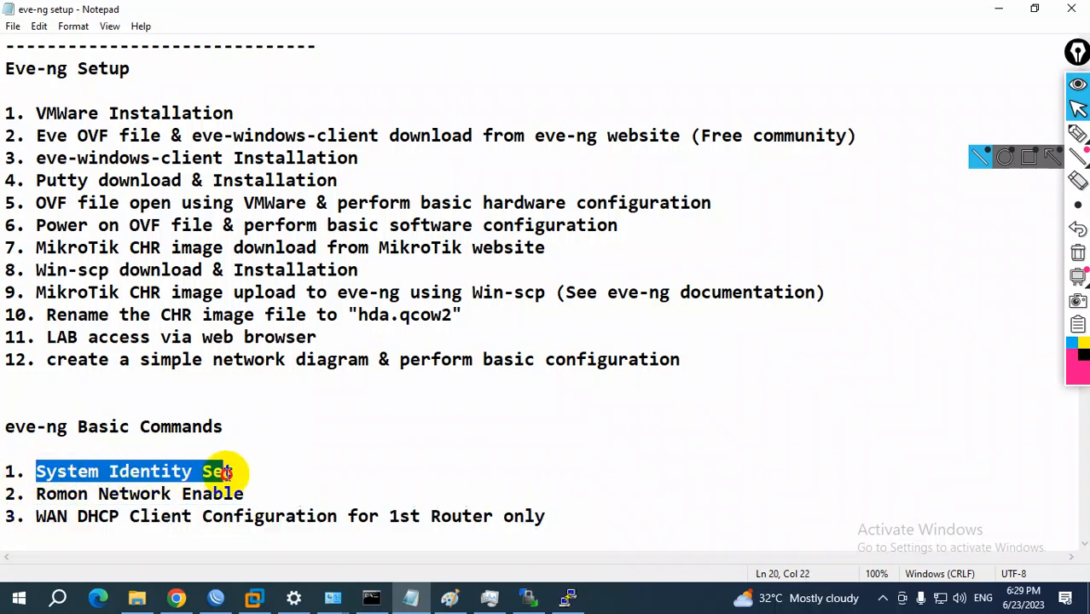
left_click_drag(37, 493, 233, 495)
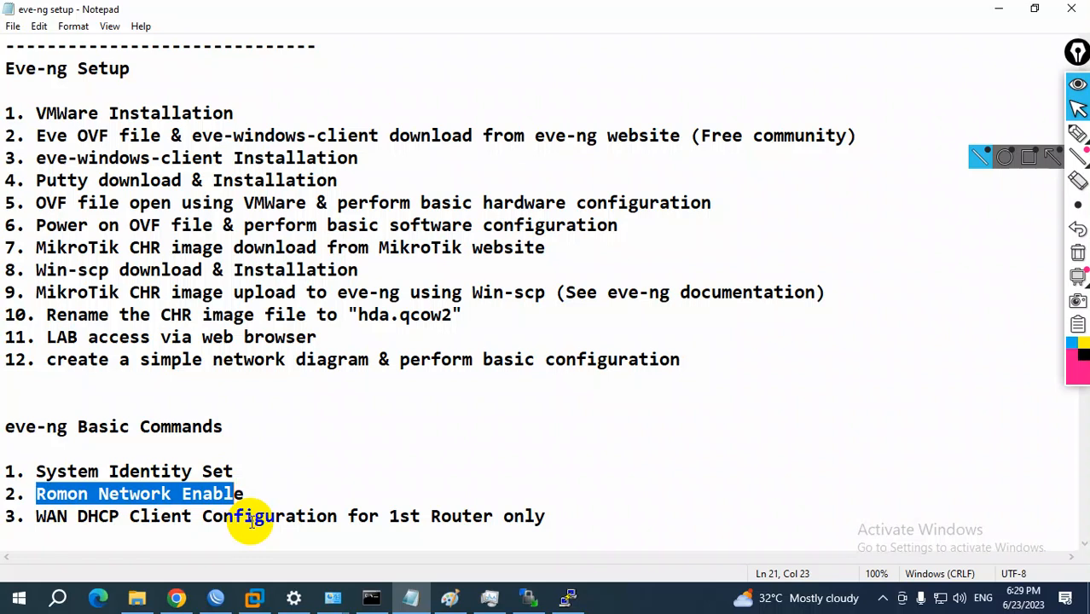
Highlight the Romon Network Enable item in the eve-ng Basic Commands notes and switch to the EVE-NG topology in Chrome
left_click(105, 494)
left_click_drag(47, 493, 266, 492)
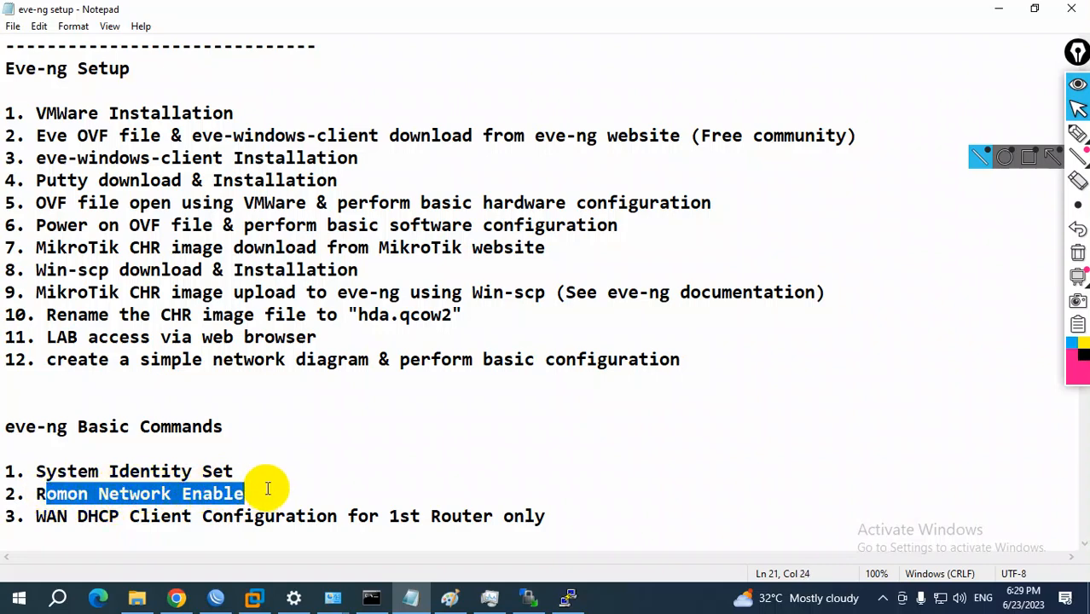
left_click(177, 598)
Mark Mikrotik1 and Net with freehand pen strokes, sketch a cloud linked to Mikrotik1, and clear all the annotations
left_click(1077, 134)
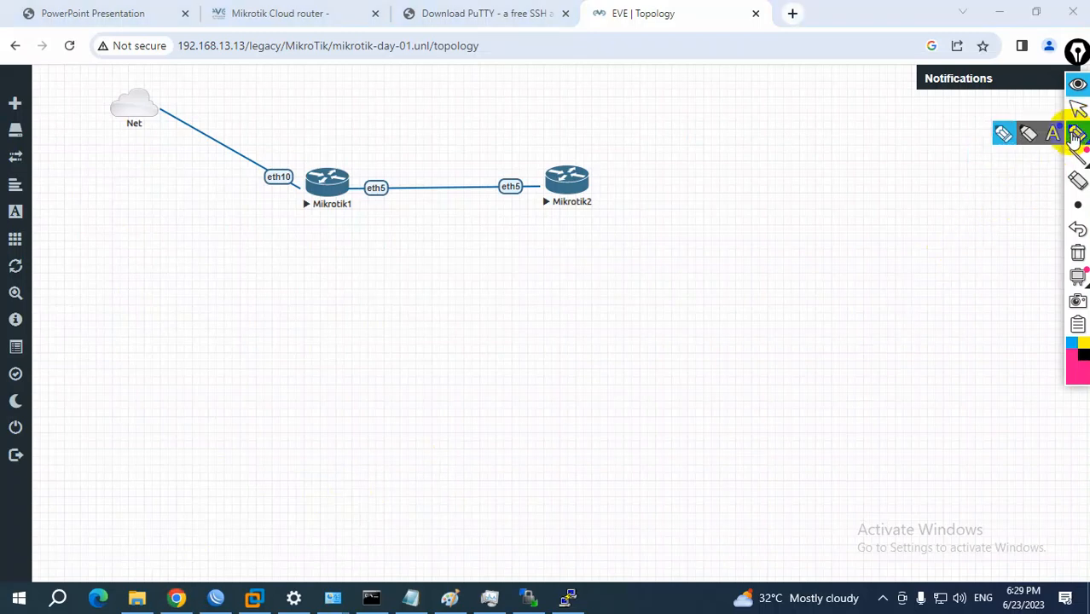
mouse_move(303, 222)
left_mouse_down()
mouse_move(370, 140)
mouse_move(304, 220)
left_mouse_up()
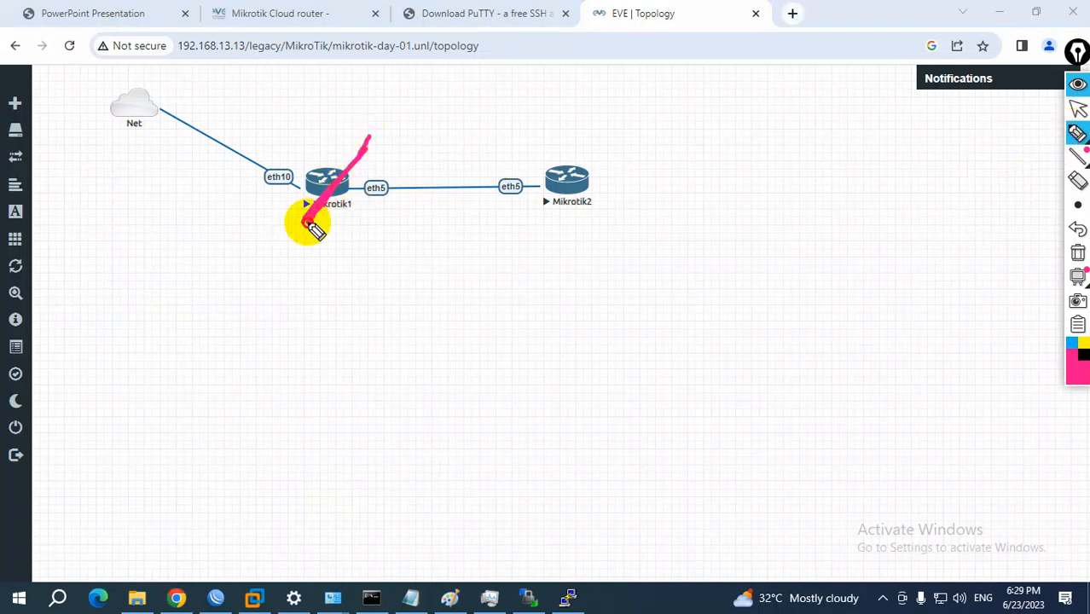
mouse_move(124, 144)
left_mouse_down()
mouse_move(154, 134)
mouse_move(158, 148)
left_mouse_up()
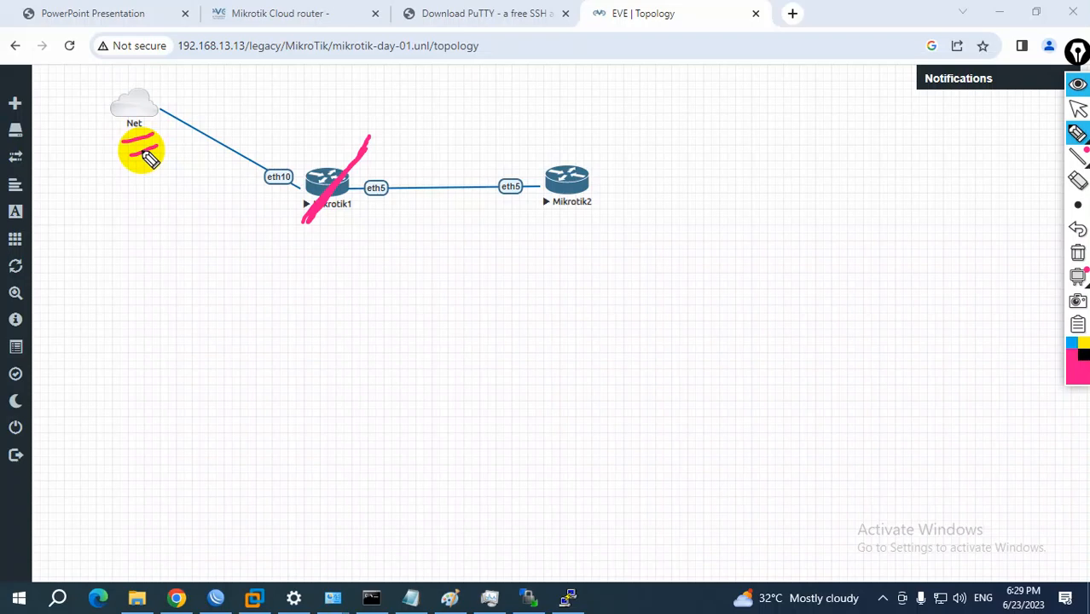
mouse_move(358, 207)
left_mouse_down()
mouse_move(596, 359)
mouse_move(774, 392)
mouse_move(901, 206)
mouse_move(762, 166)
mouse_move(723, 190)
left_mouse_up()
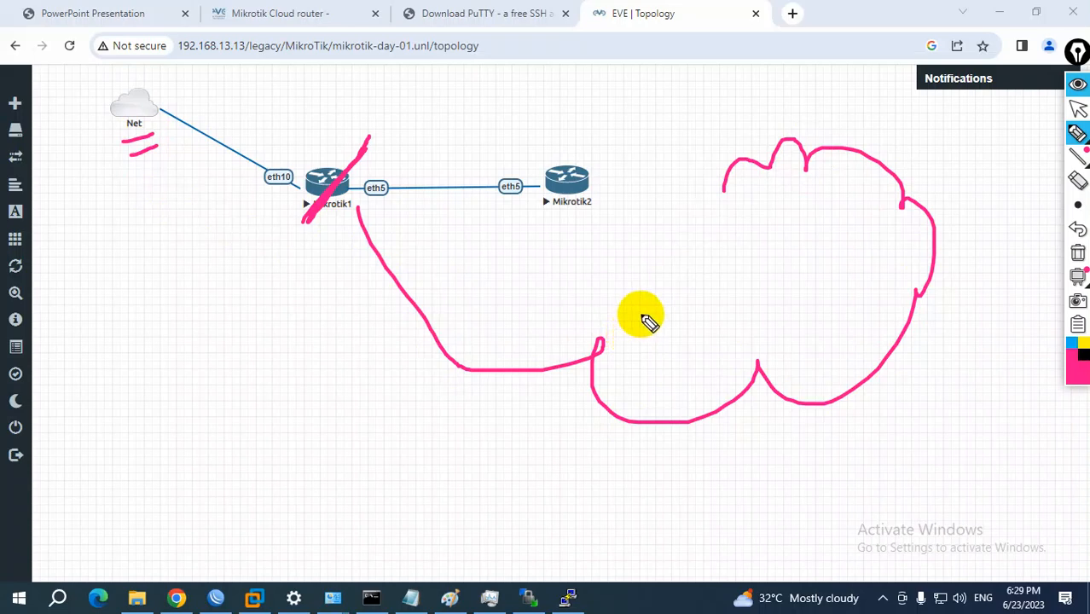
mouse_move(297, 194)
left_mouse_down()
mouse_move(297, 214)
mouse_move(354, 177)
left_mouse_up()
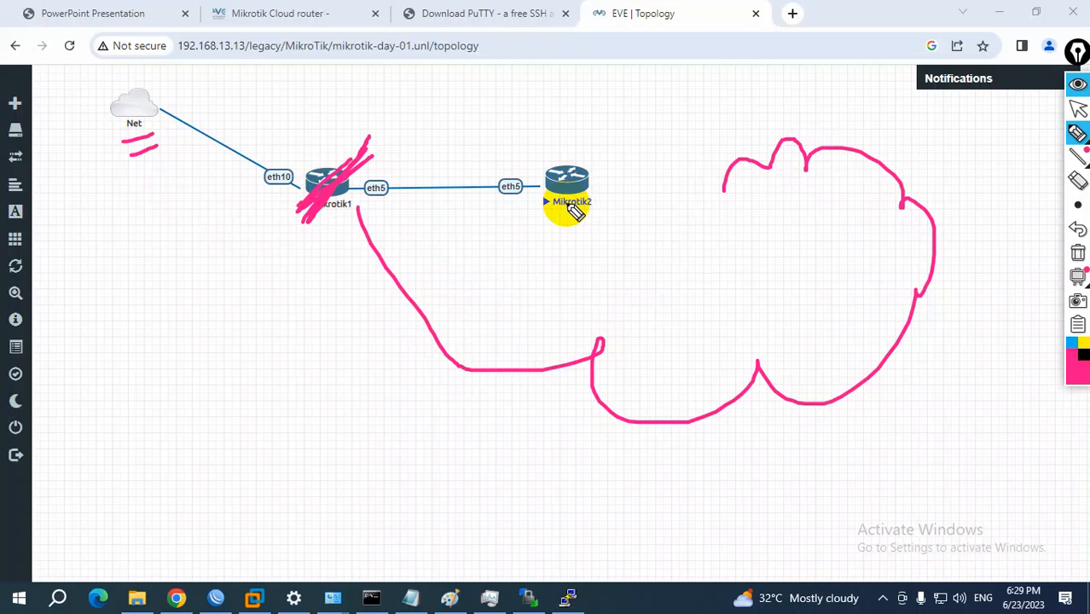
left_click(1078, 108)
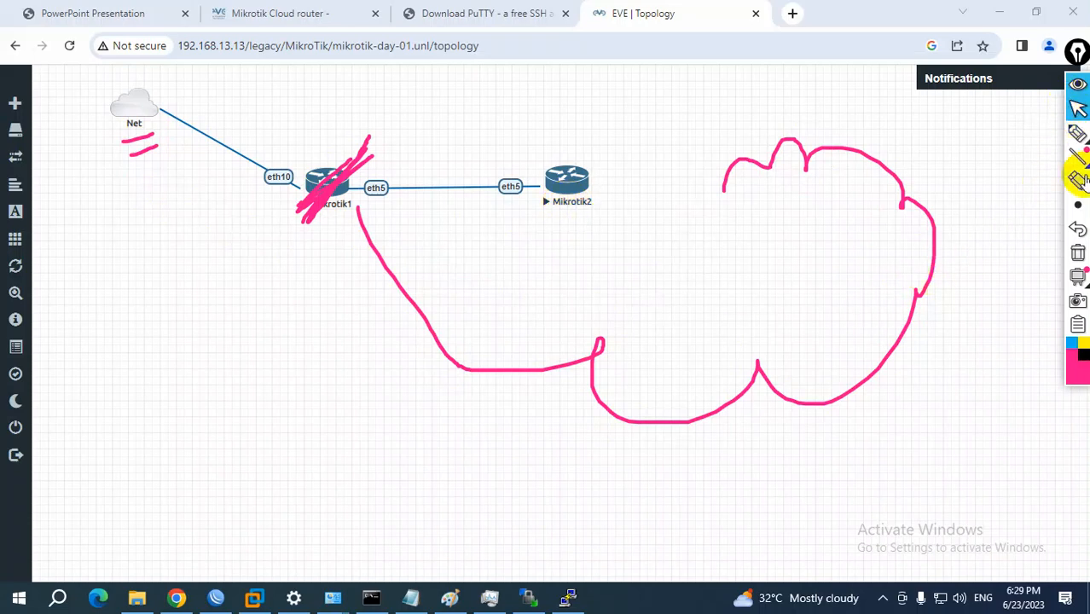
left_click(1079, 253)
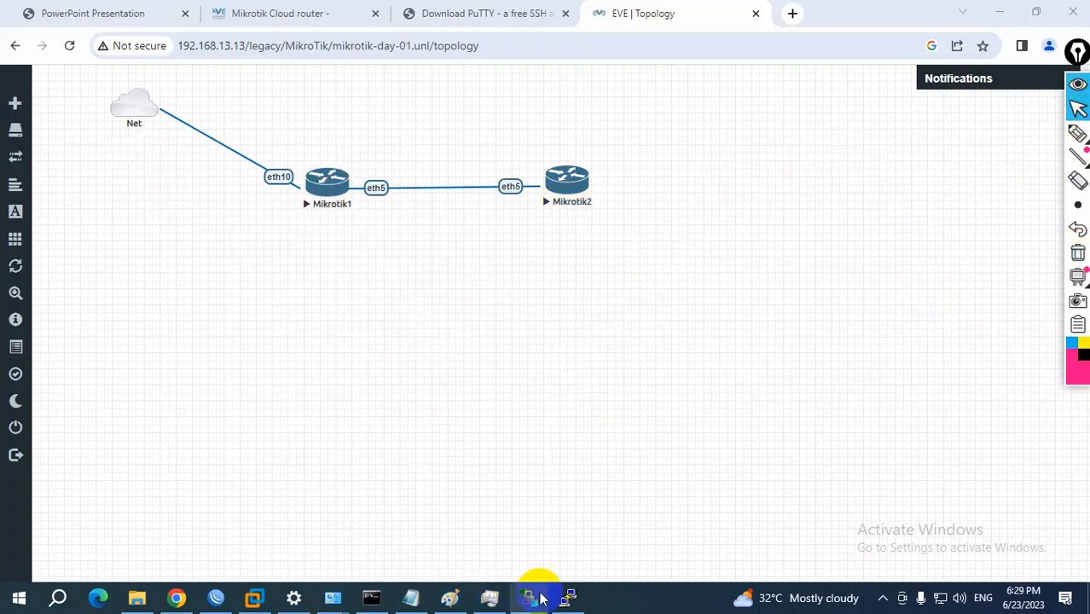
Switch to the Mikrotik1 PuTTY console and set its default background colour to blue (RGB 0, 0, 255)
left_click(563, 601)
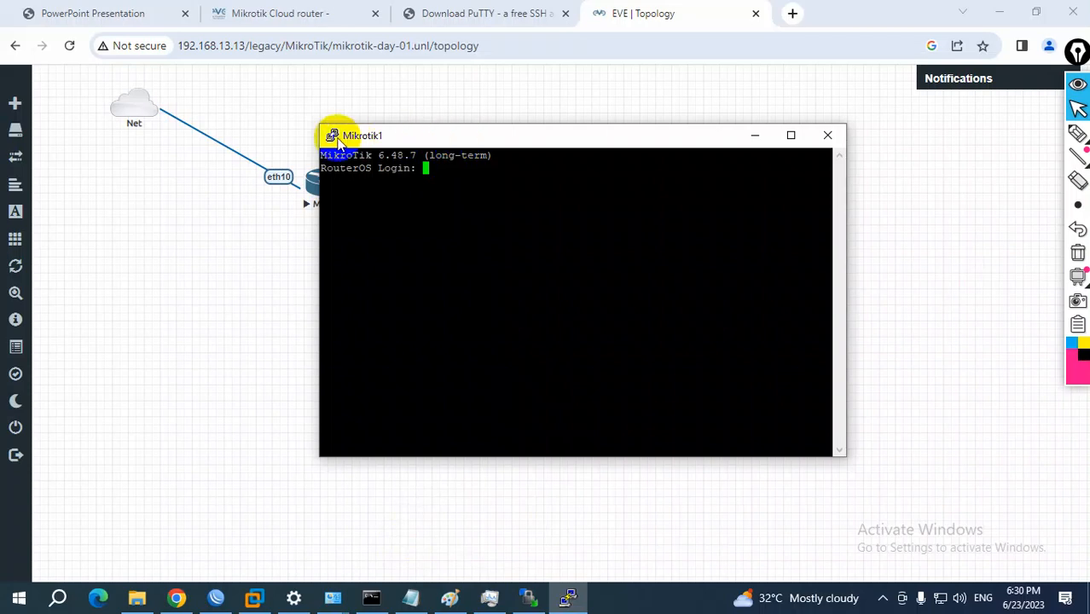
left_click(333, 136)
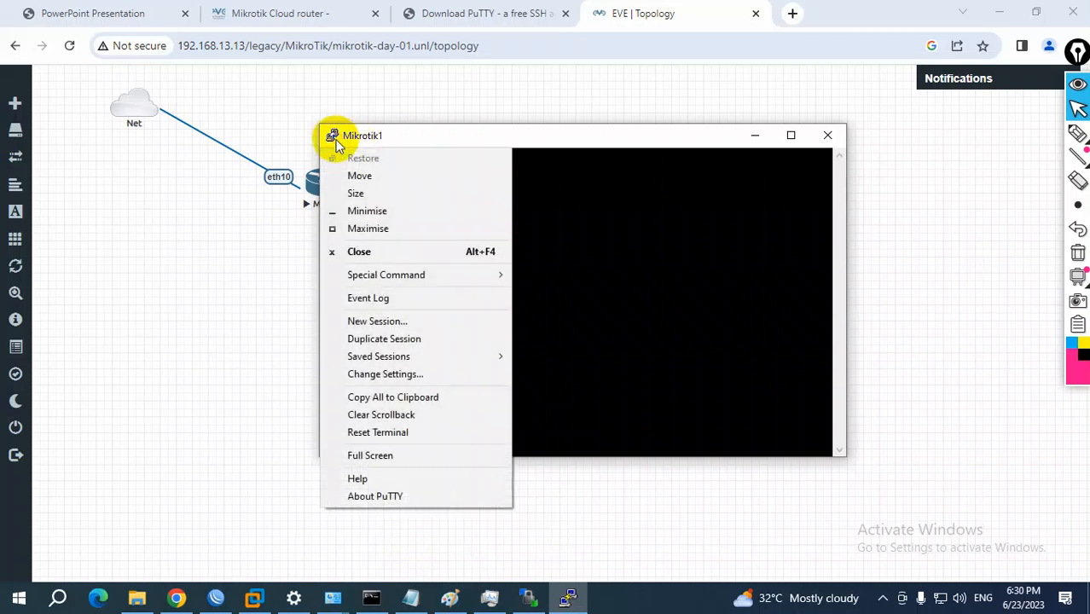
left_click(386, 374)
left_click(423, 268)
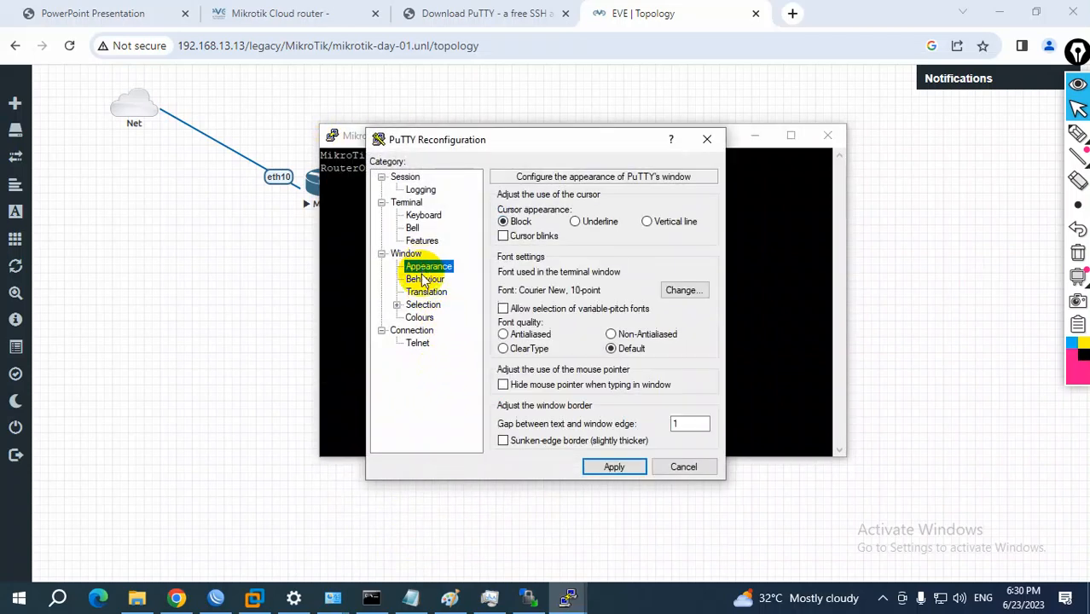
left_click(422, 320)
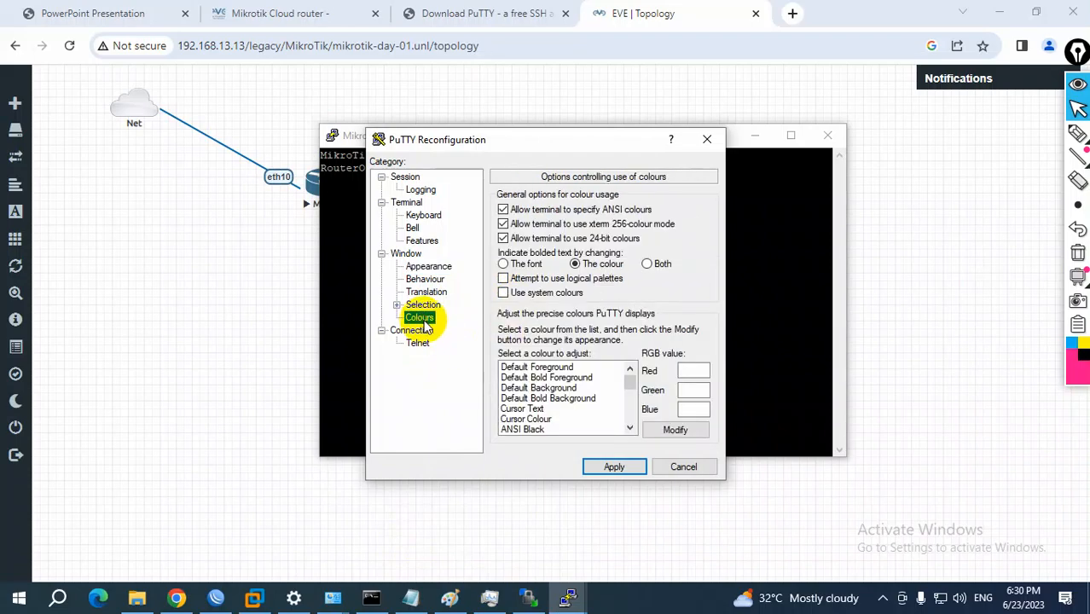
left_click(546, 388)
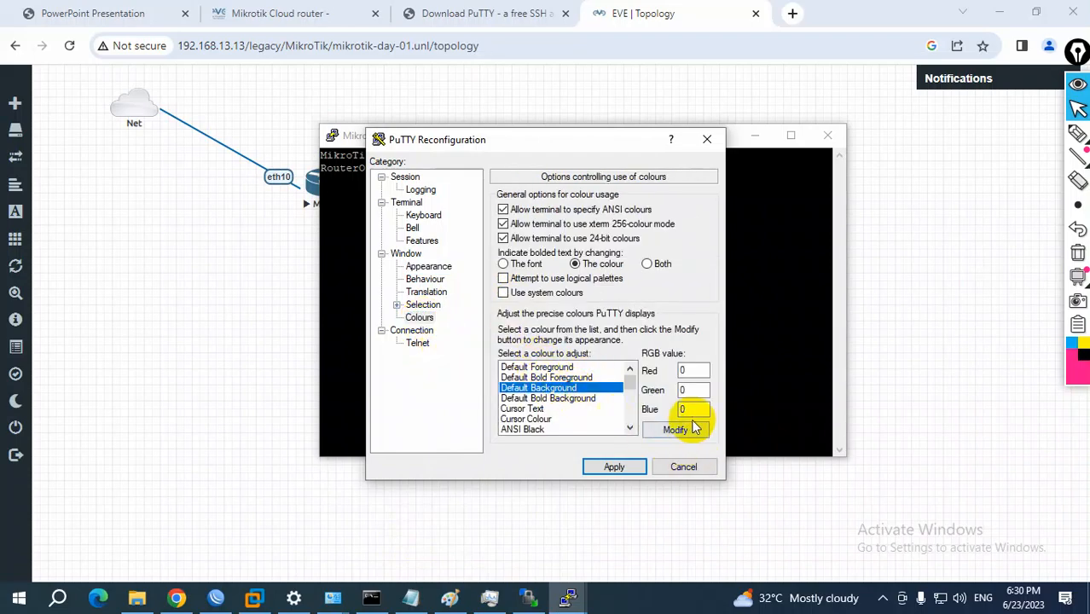
left_click(675, 430)
left_click(472, 256)
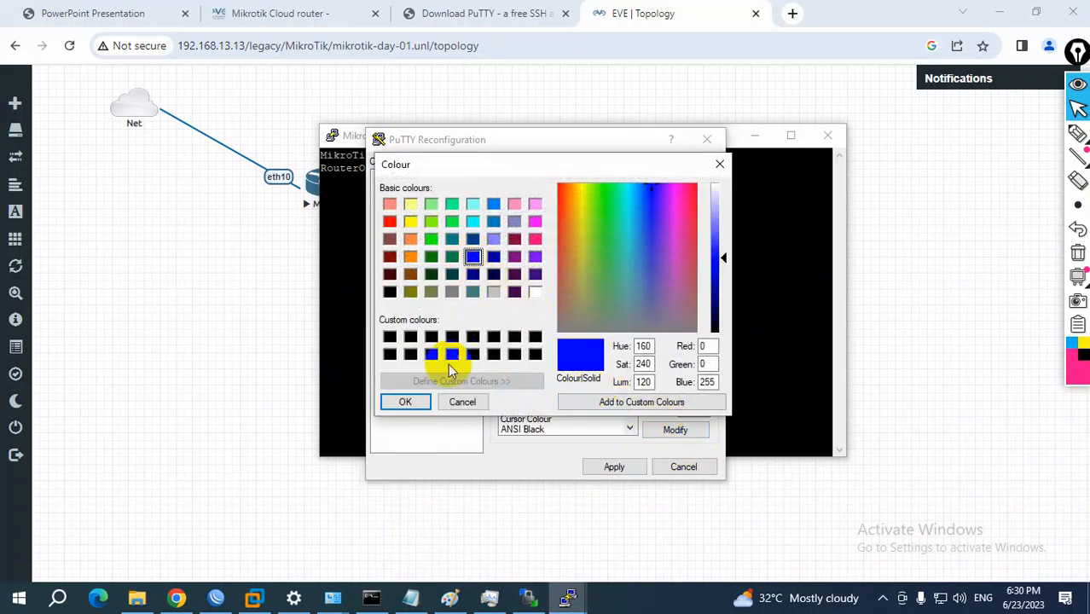
left_click(406, 402)
left_click(614, 467)
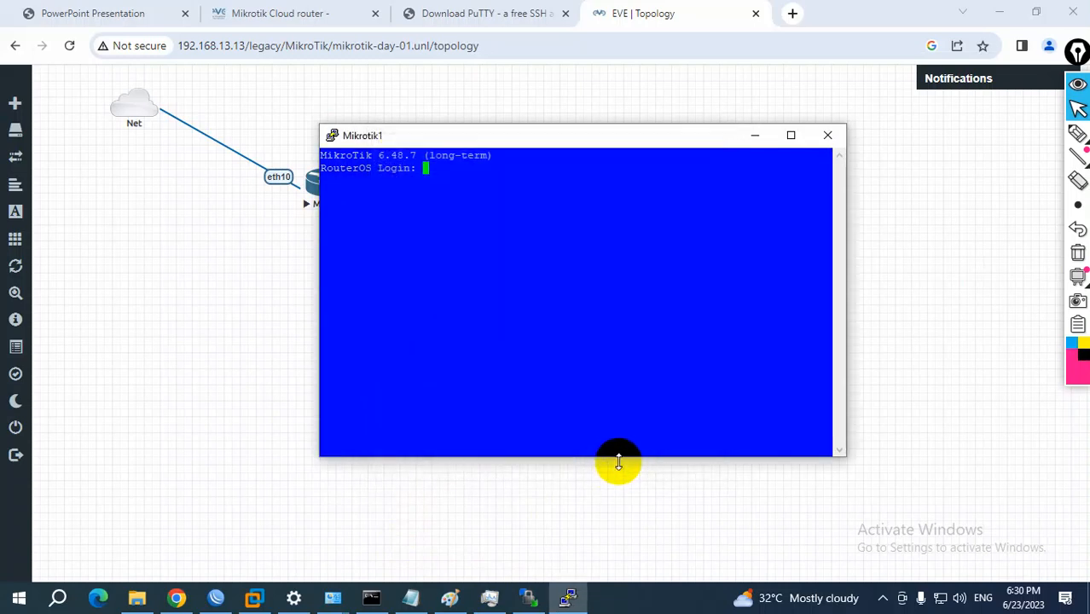
left_click_drag(618, 454, 615, 372)
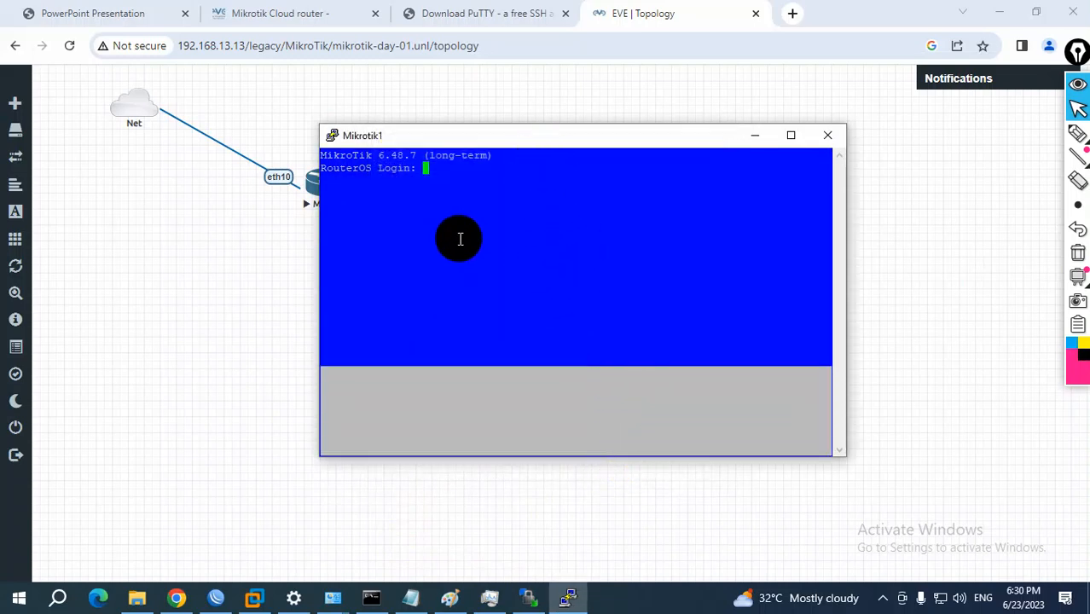
Set the Mikrotik1 console's default background colour to white (RGB 255, 255, 255) and apply it
left_click(332, 137)
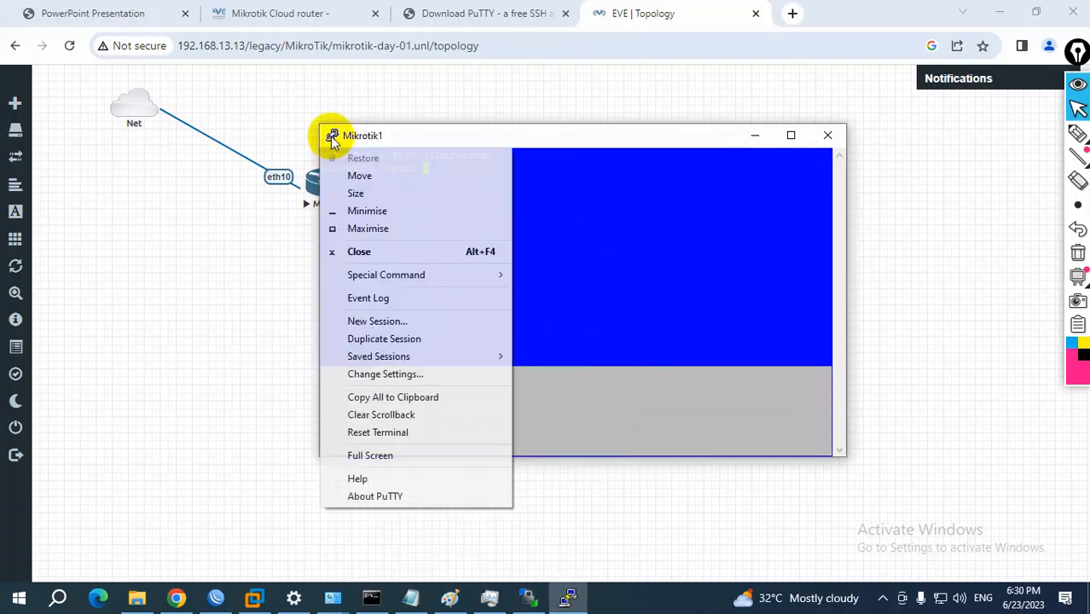
left_click(392, 376)
left_click(418, 317)
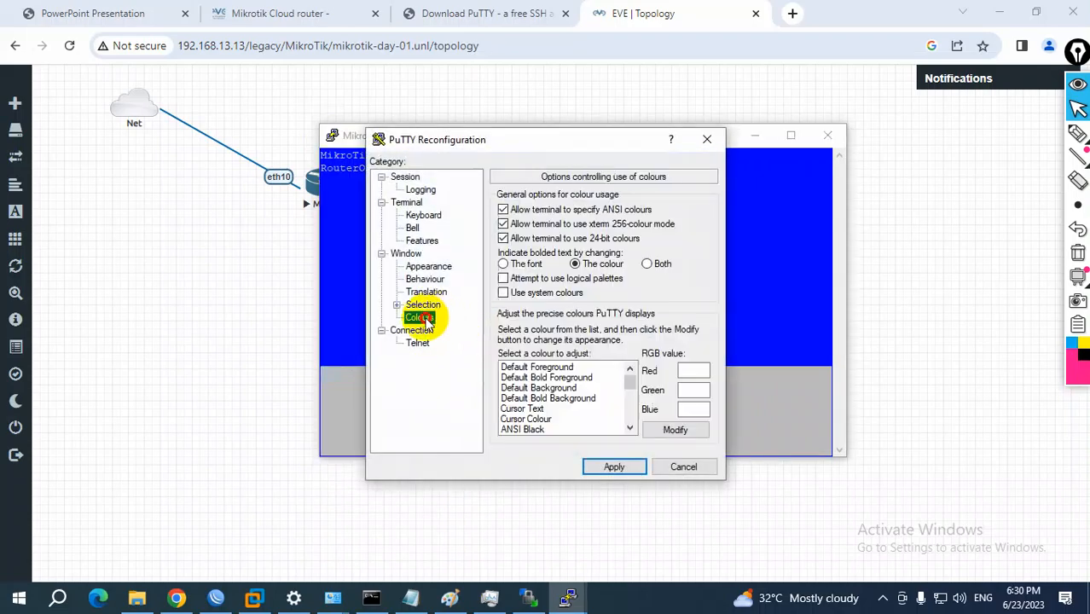
left_click(533, 388)
left_click(674, 430)
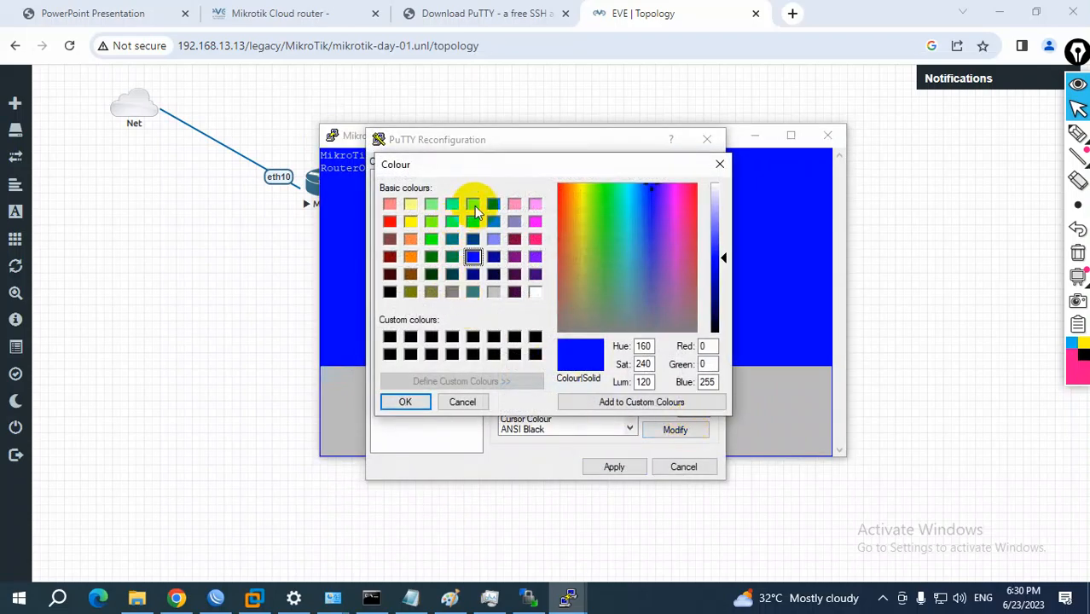
left_click(535, 291)
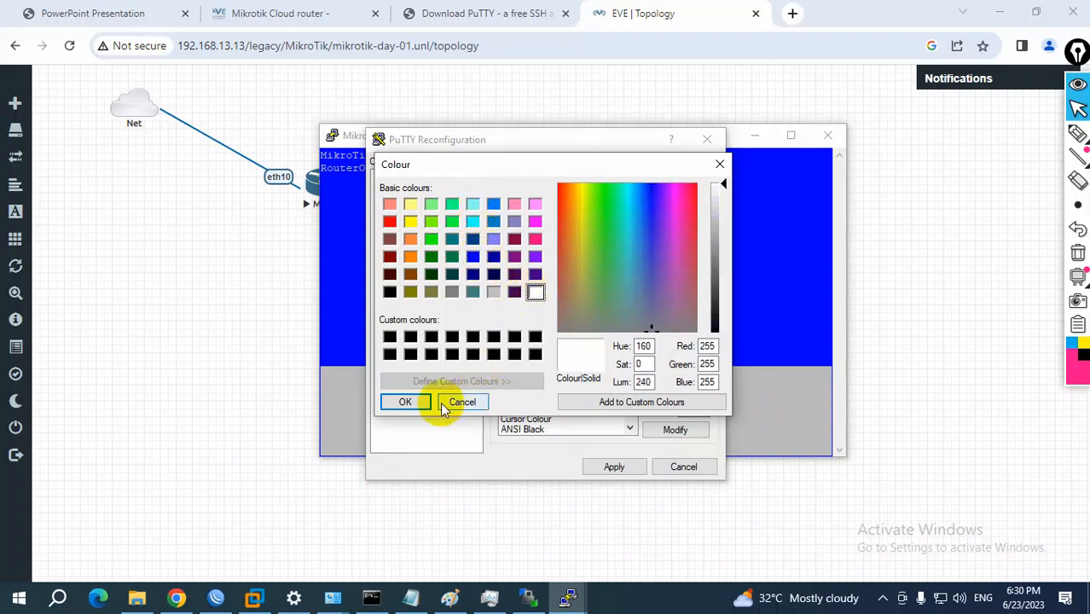
left_click(406, 402)
left_click(608, 467)
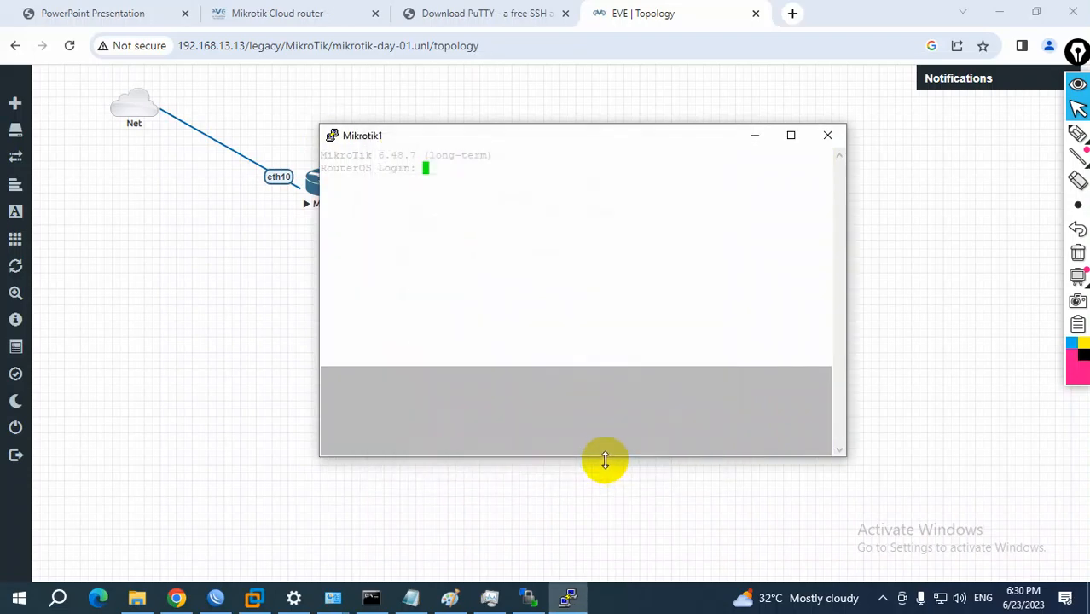
Set the Mikrotik1 console's default background colour to light green (RGB 128, 255, 128) and apply it
left_click(334, 138)
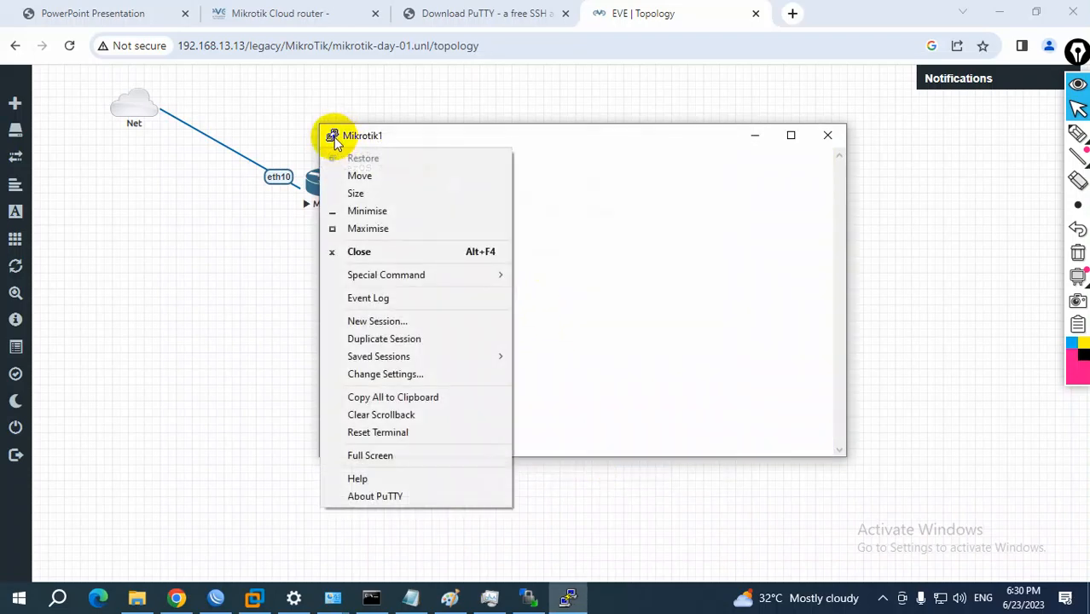
left_click(398, 376)
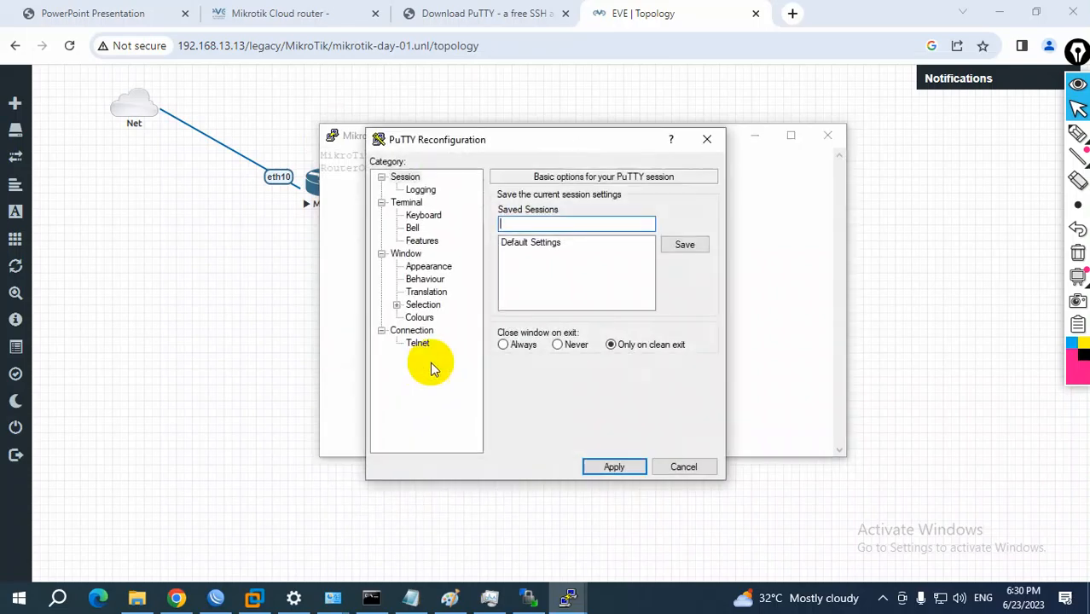
left_click(431, 318)
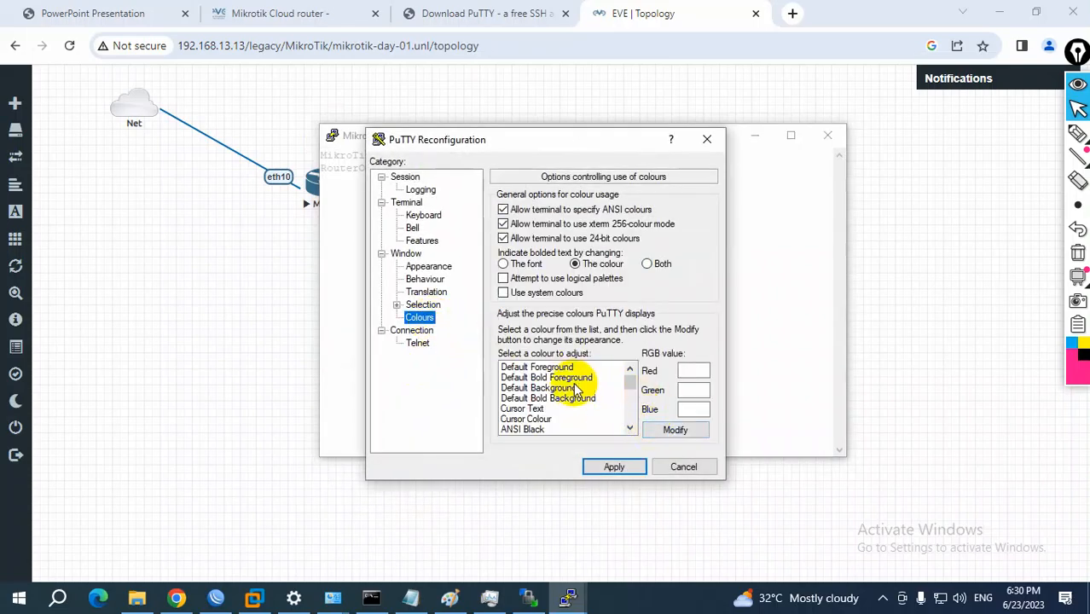
left_click(577, 388)
left_click(655, 429)
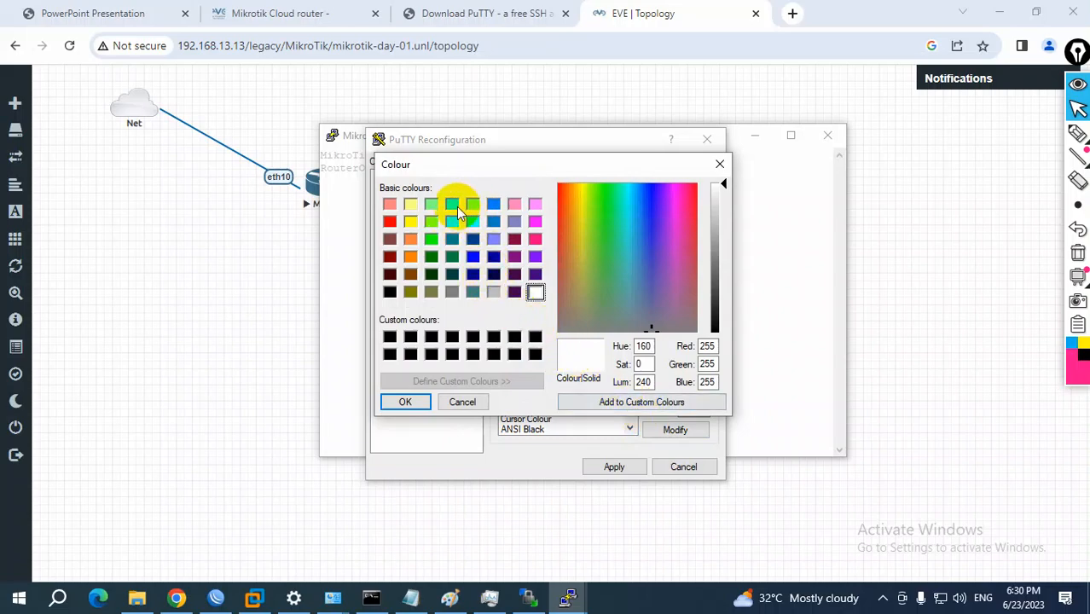
left_click(431, 205)
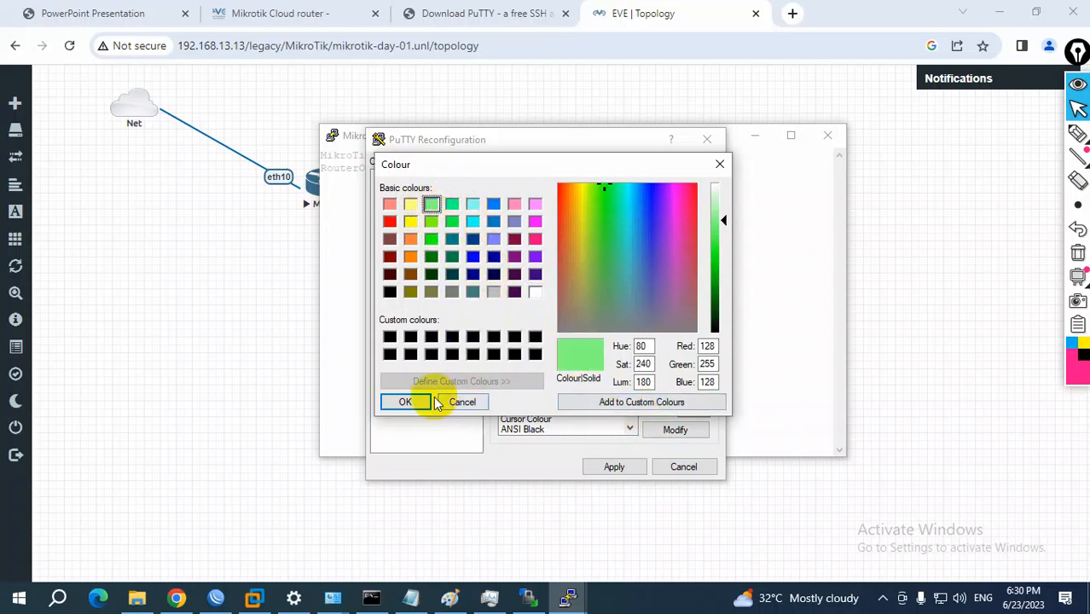
left_click(417, 401)
left_click(622, 467)
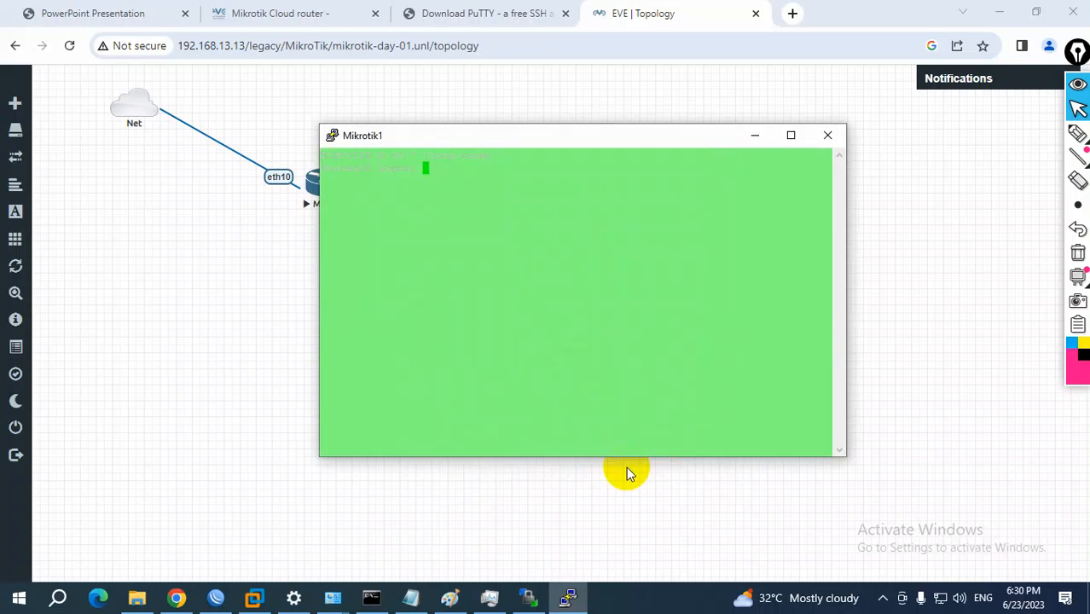
Change the Mikrotik1 console's default background colour from green to blue (RGB 0, 0, 255) and apply it
left_click(335, 141)
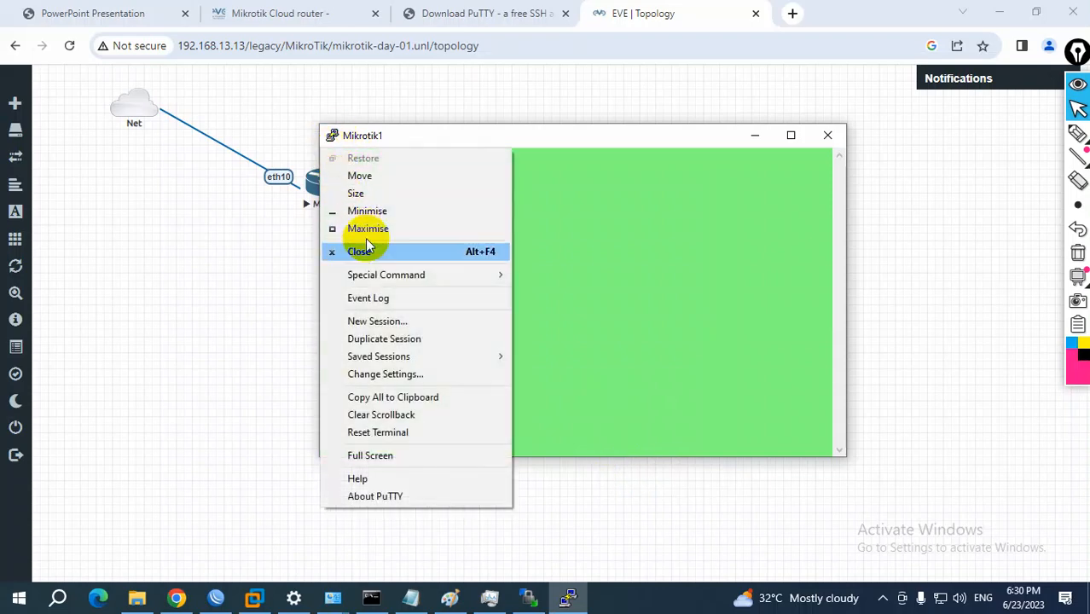
left_click(397, 373)
left_click(418, 316)
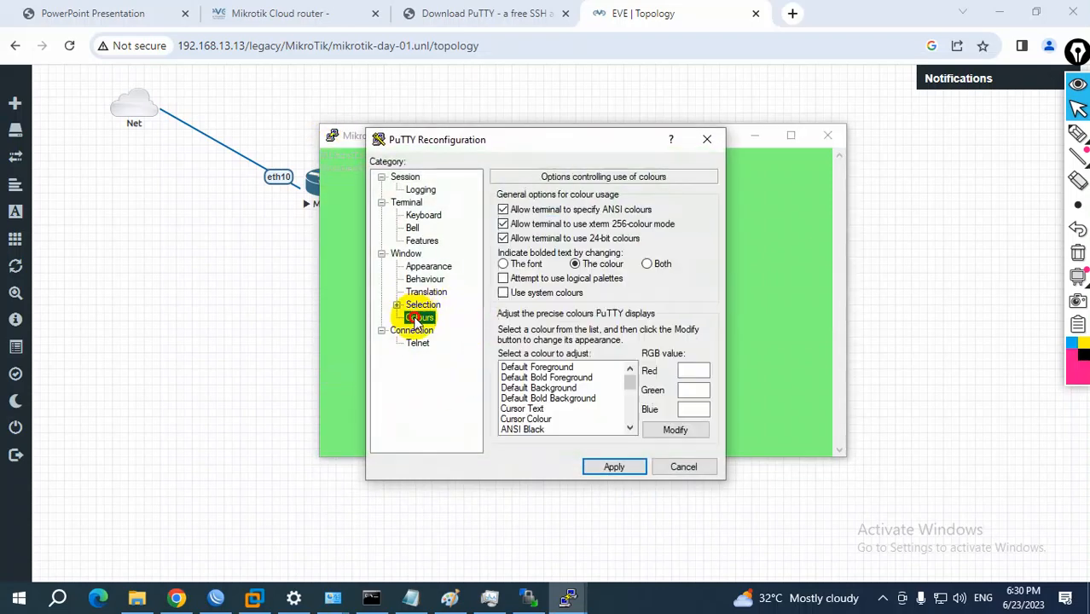
left_click(672, 430)
left_click(563, 387)
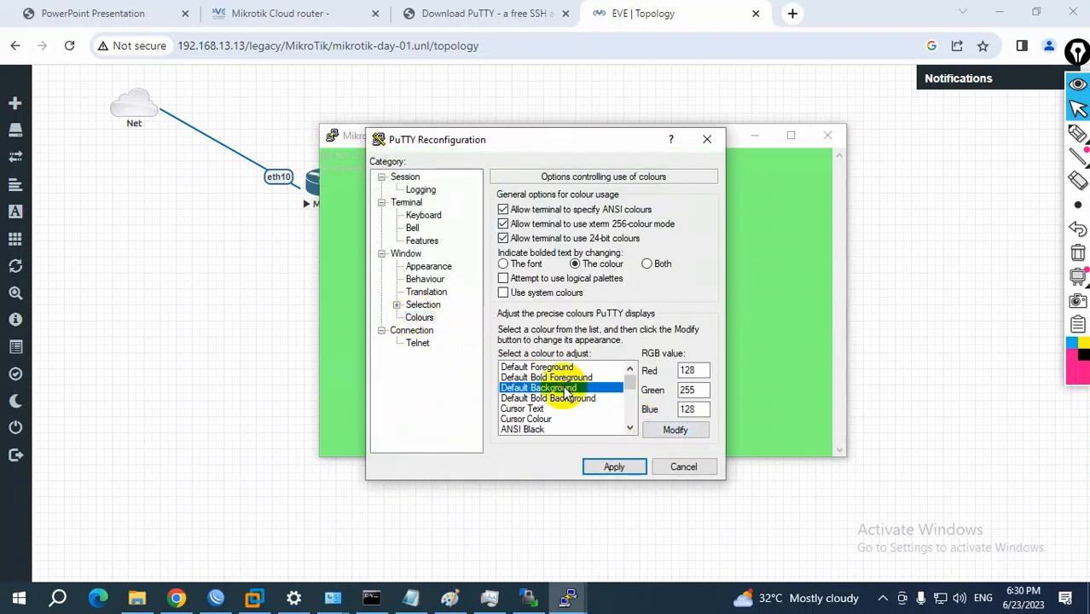
left_click(675, 429)
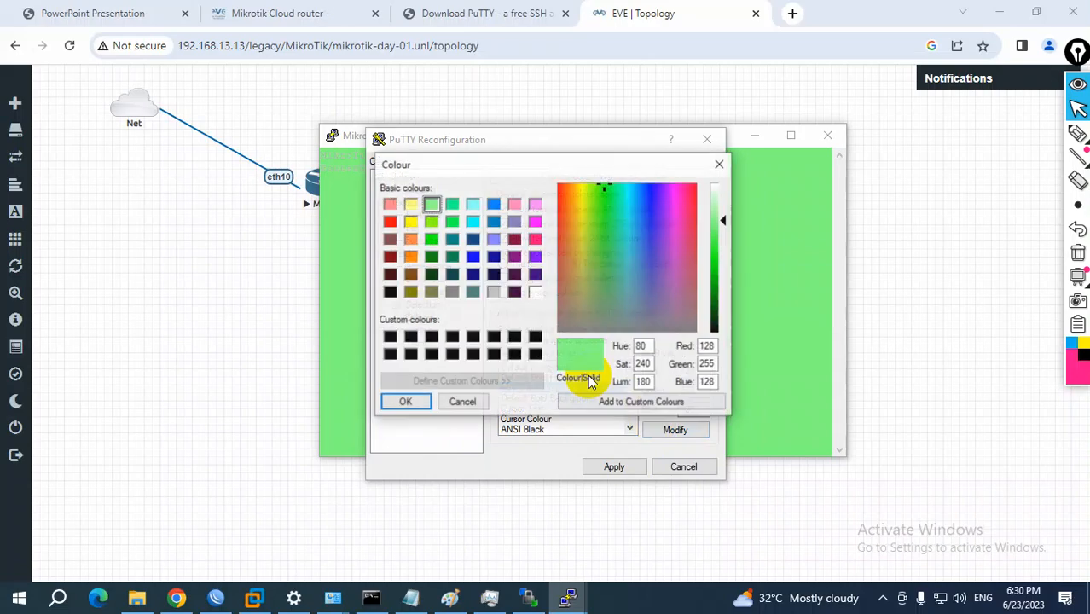
left_click(474, 258)
left_click(405, 402)
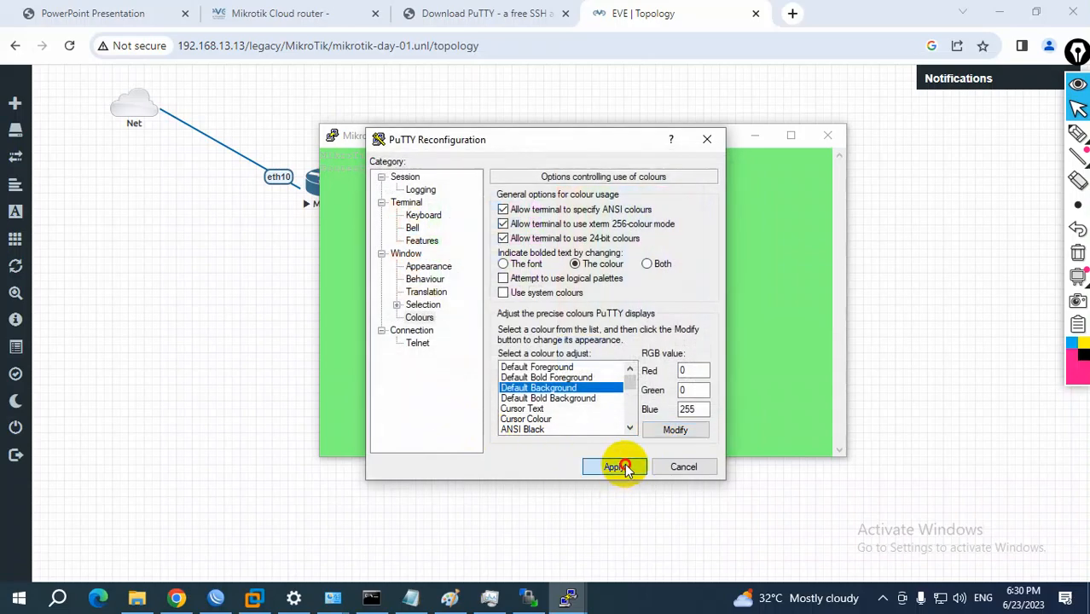
left_click(616, 467)
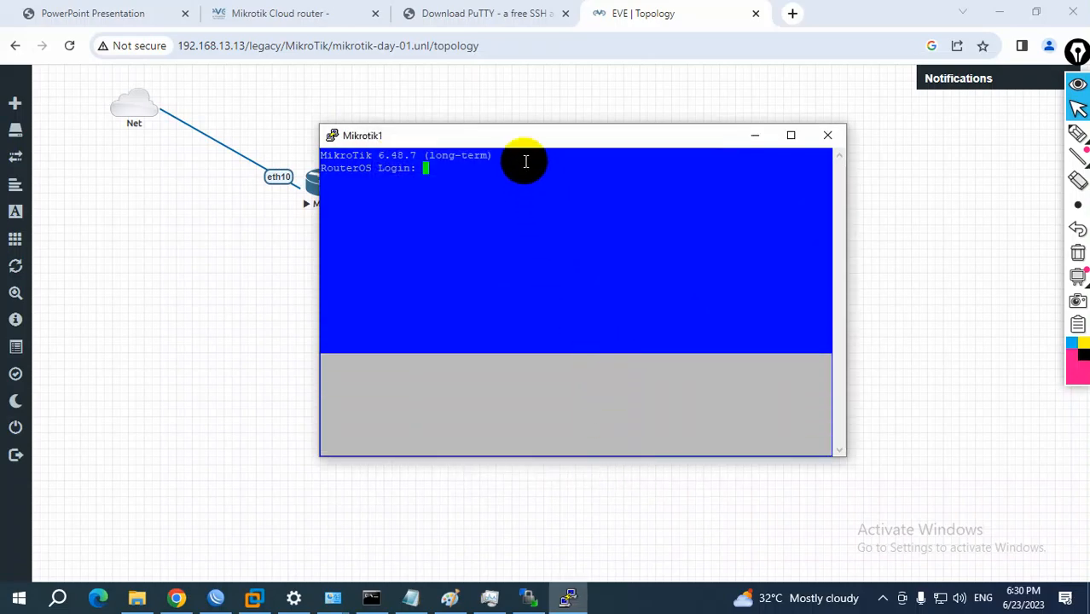
Set the Mikrotik1 console font to Courier New, bold, 16-point, apply it, and move the window below the routers
left_click(333, 150)
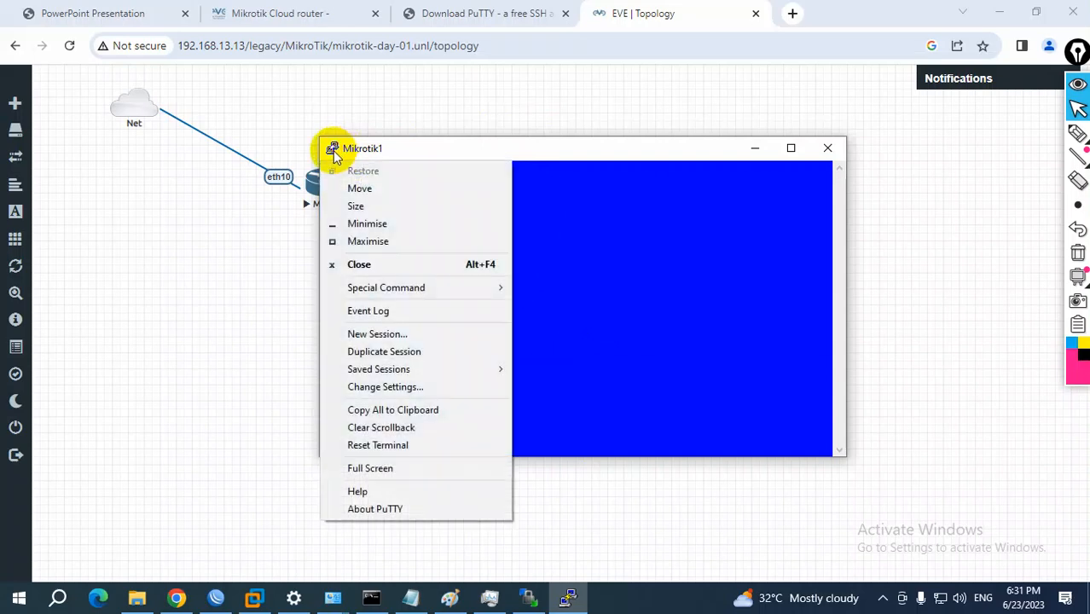
left_click(390, 393)
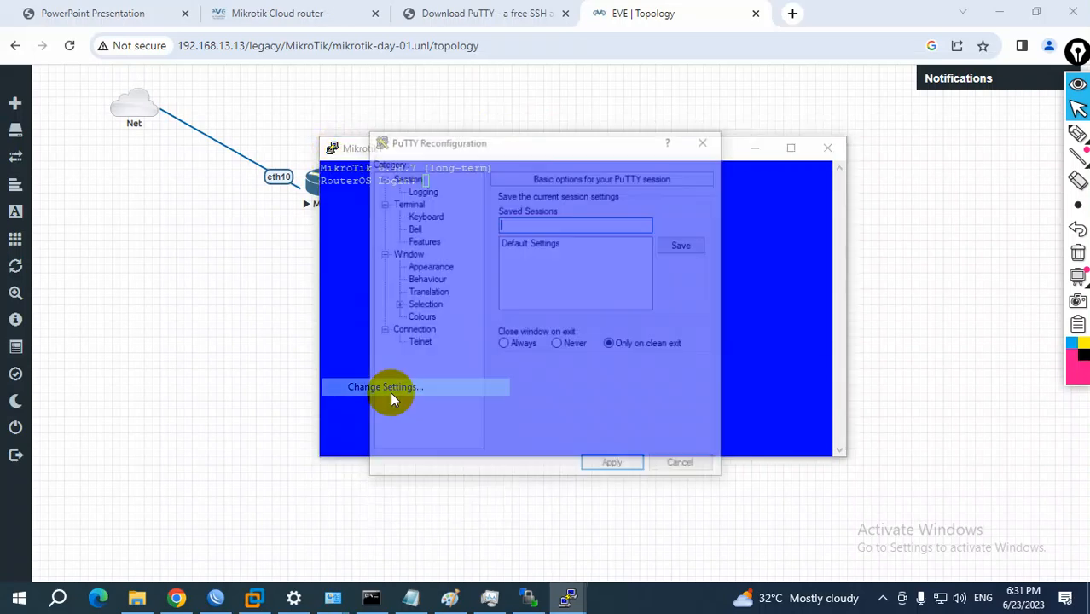
left_click(429, 266)
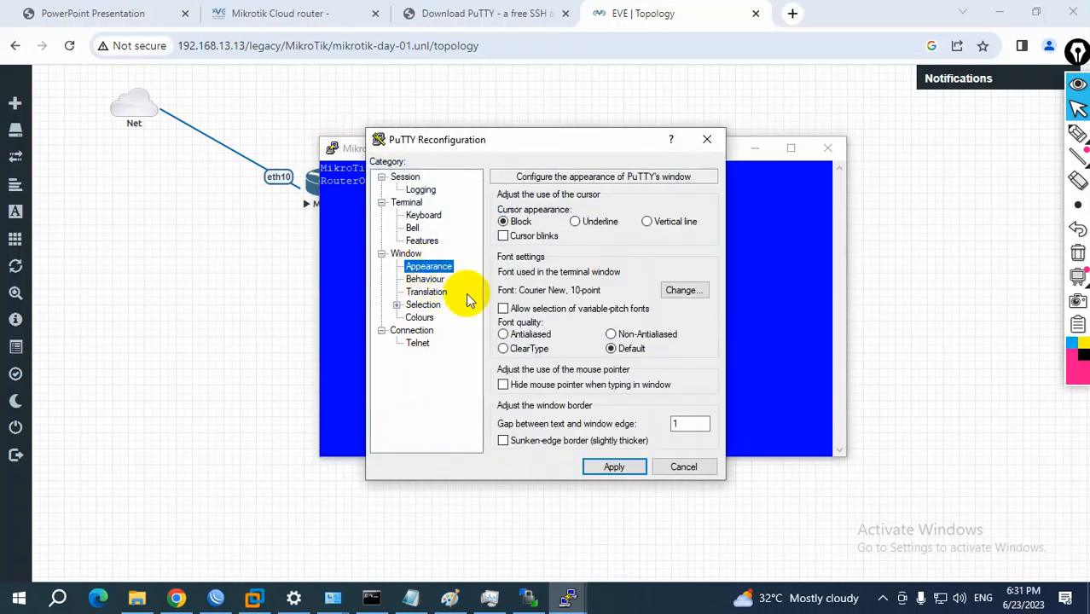
left_click(673, 291)
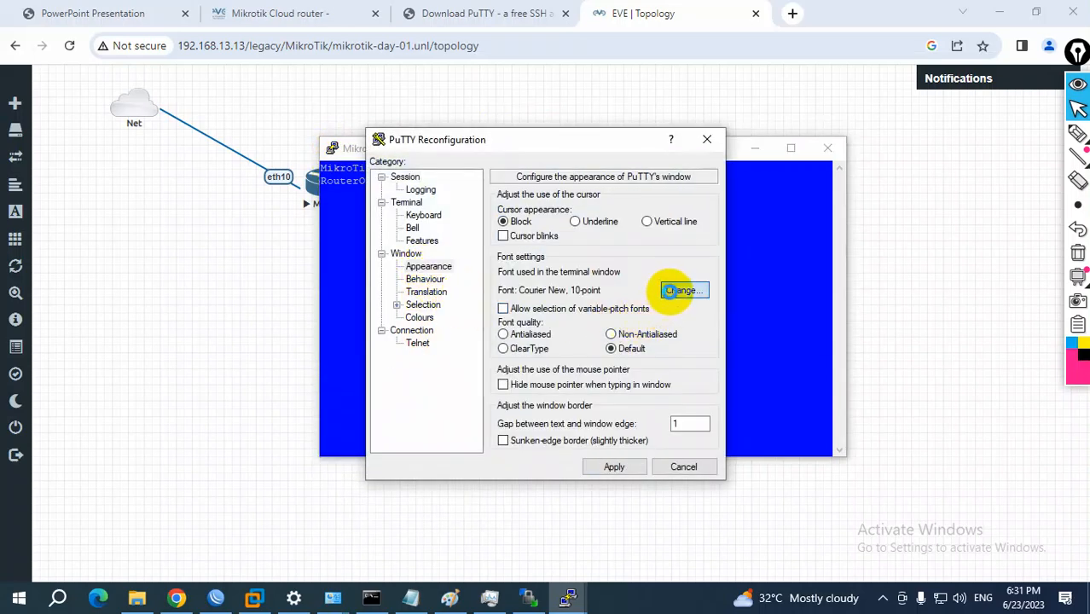
left_click(566, 302)
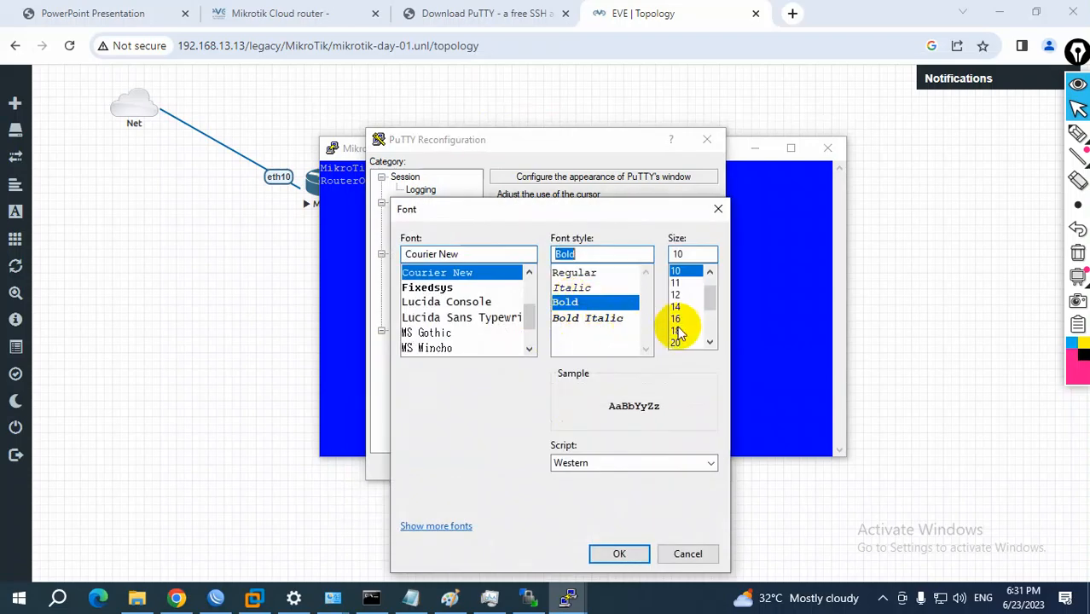
left_click(676, 319)
left_click(619, 553)
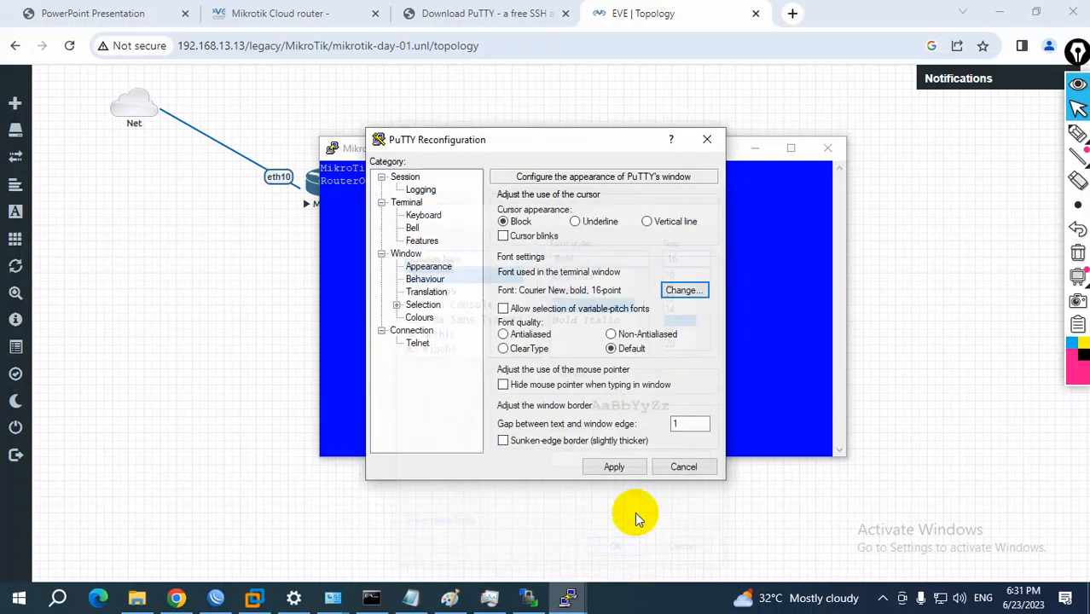
left_click(616, 467)
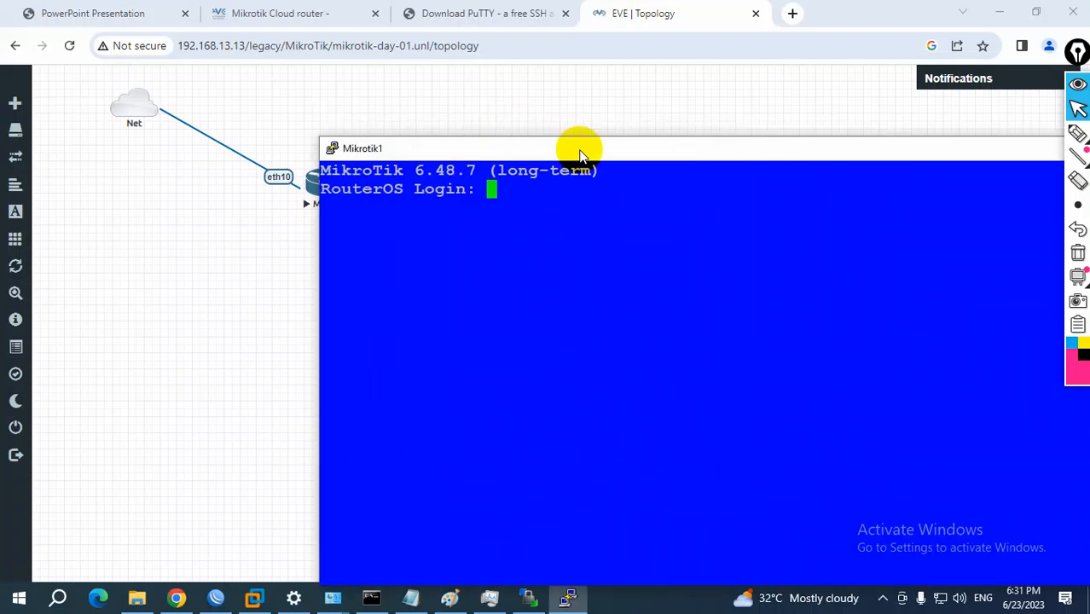
left_click_drag(580, 150, 392, 245)
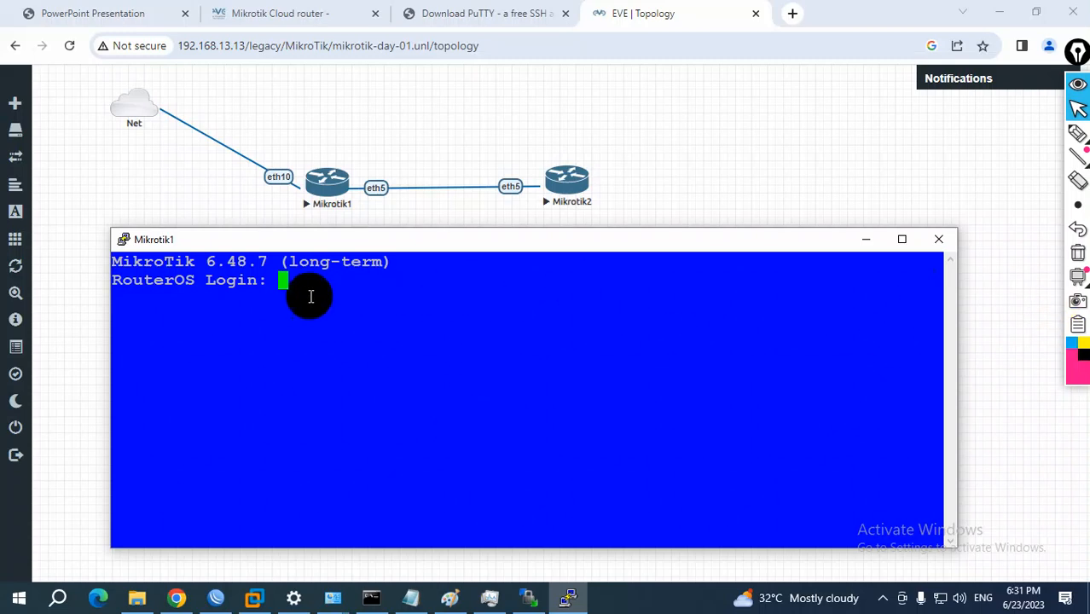
Log in to the Mikrotik1 console as admin with an empty password and decline viewing the software license
left_click_drag(115, 279, 195, 280)
left_click(358, 297)
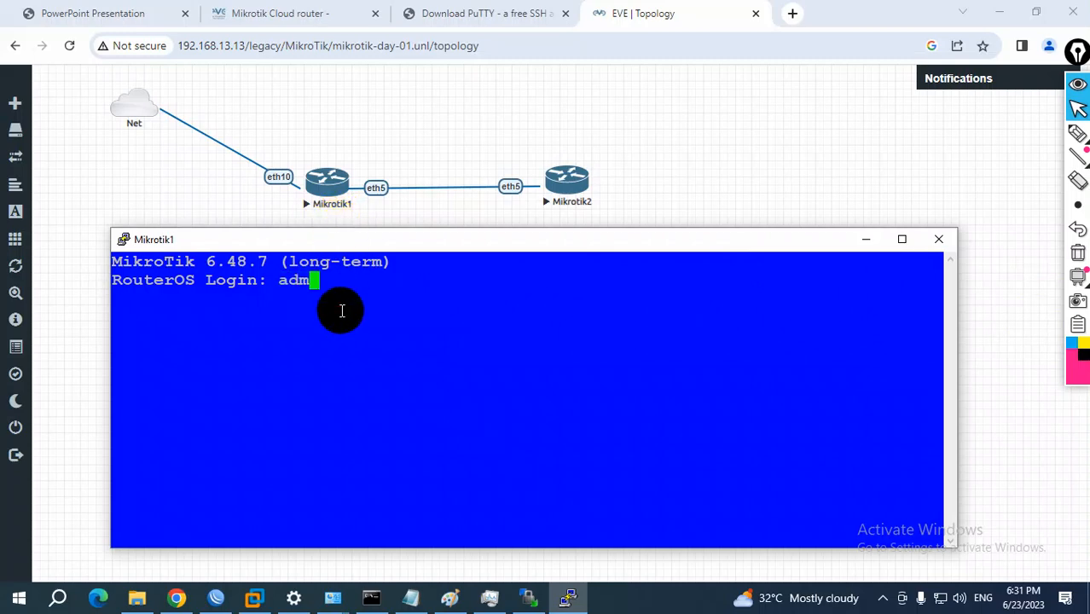
key("Return")
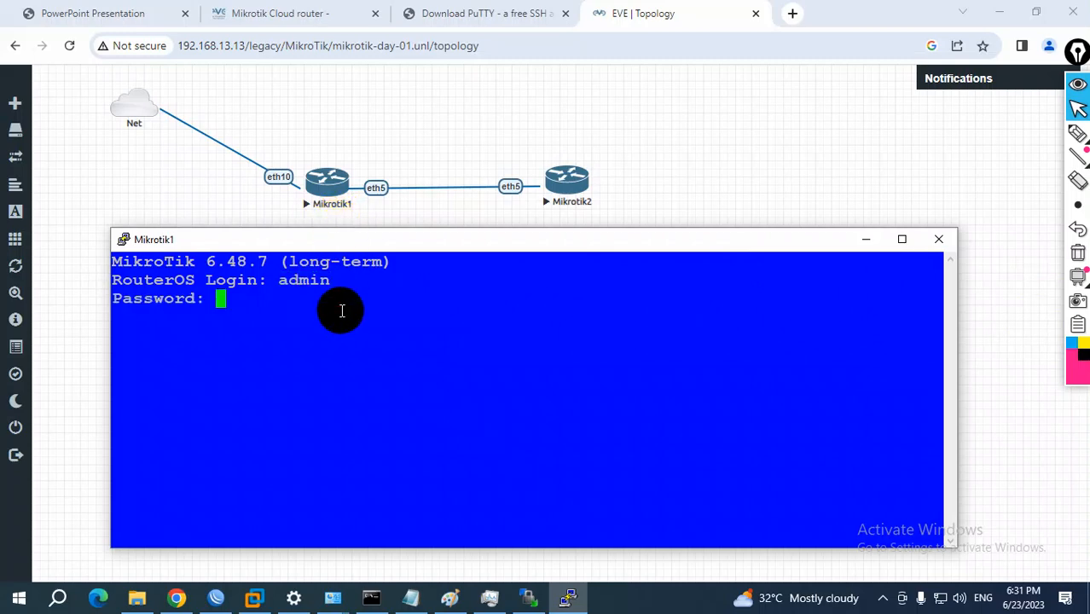
key("Return")
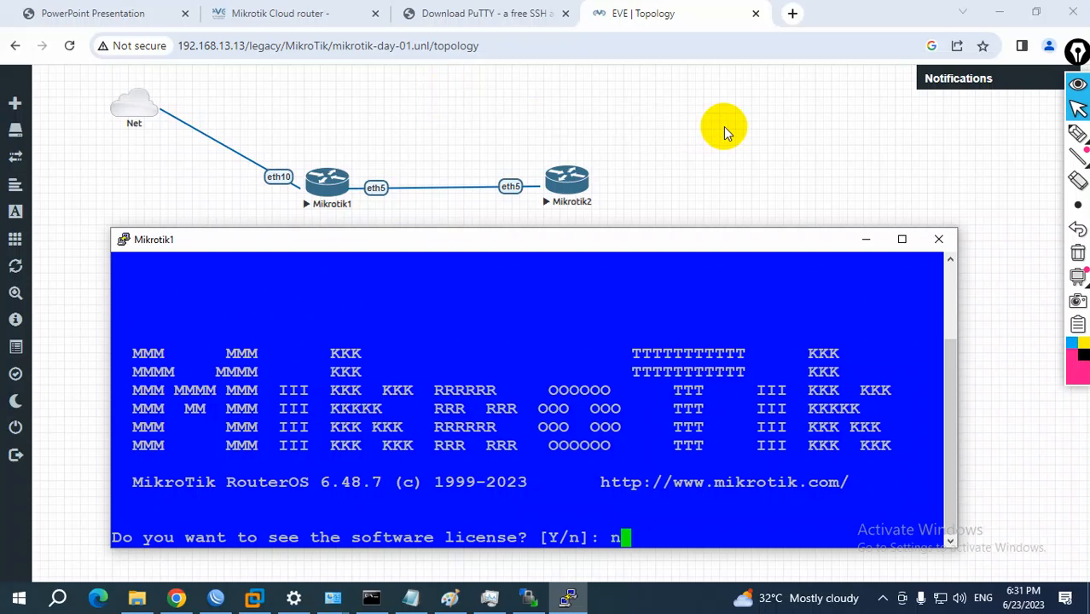
key("n")
key("Return")
key("Return")
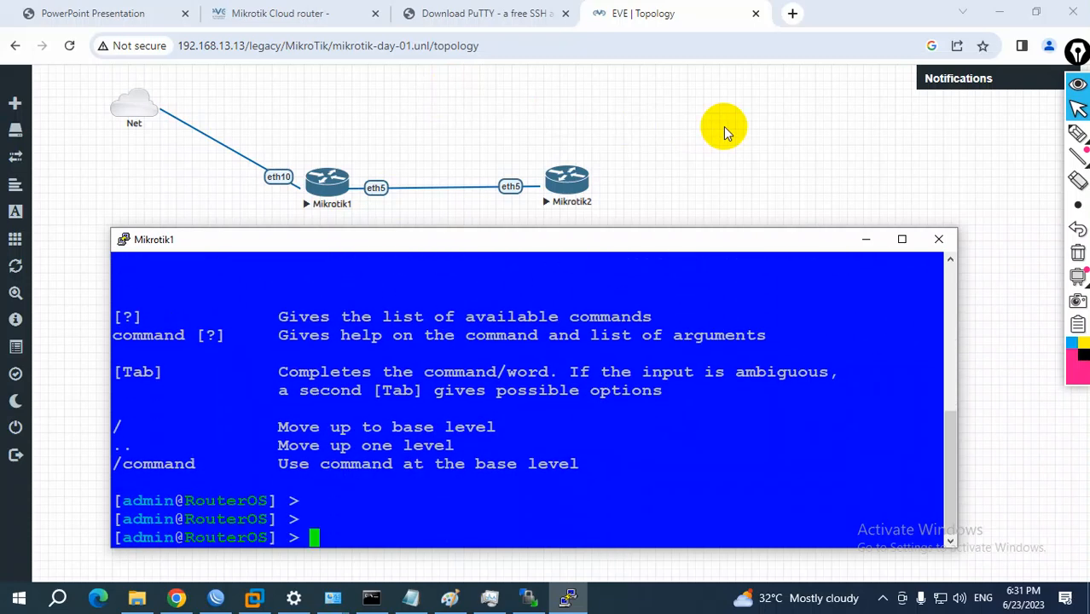
Set the system identity of the first router to Mikrotik1 from its console
type("system identity set name=Mikrotik1")
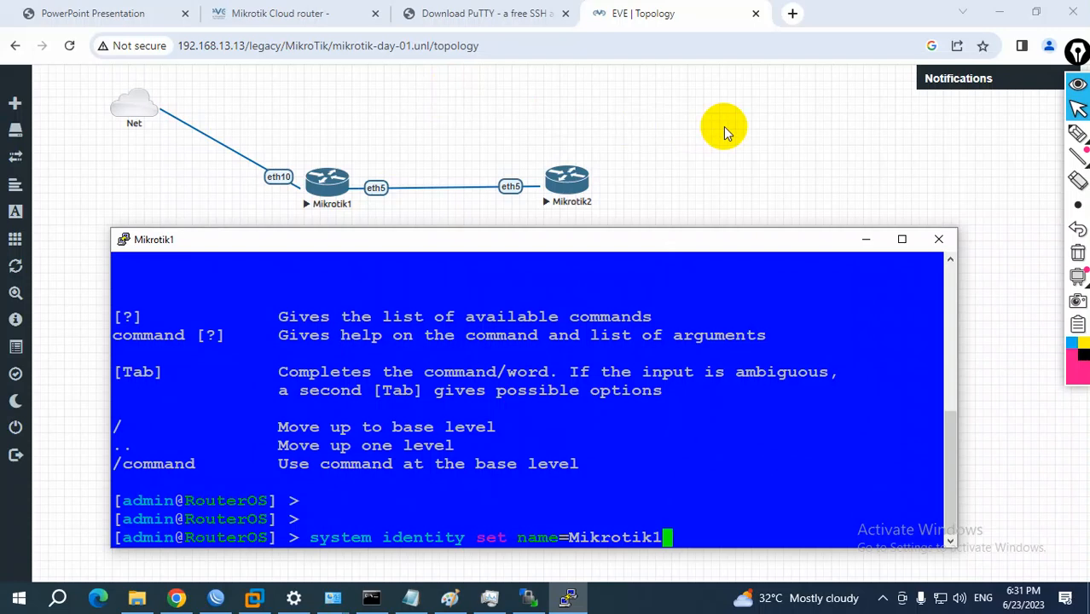
key("Return")
key("Return")
key("Return")
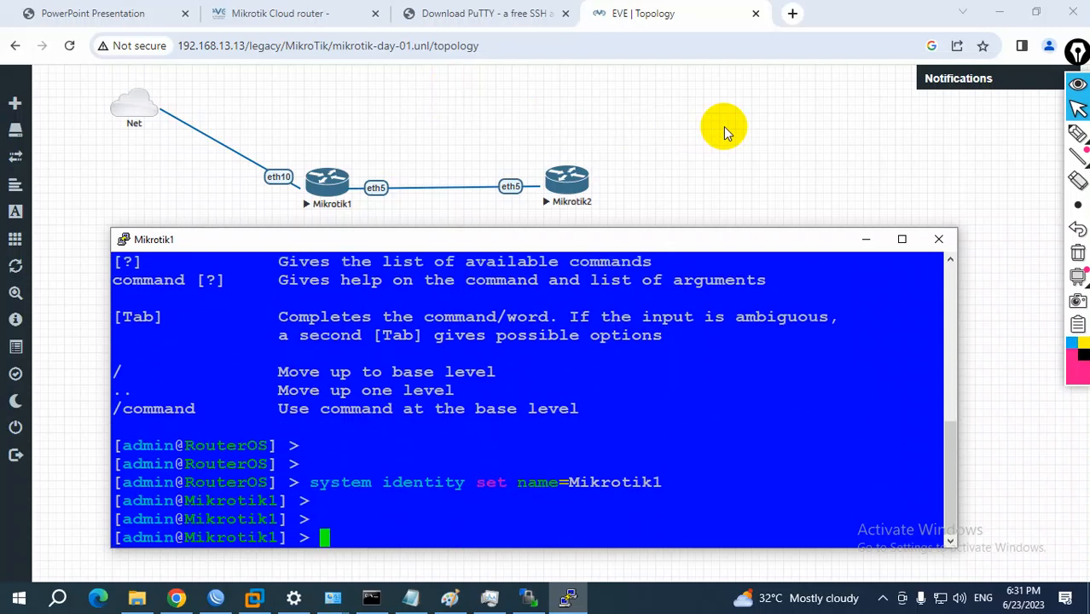
Enable RoMON on Mikrotik1 with "tool romon set enabled=yes" and close its console
type("tool romon ")
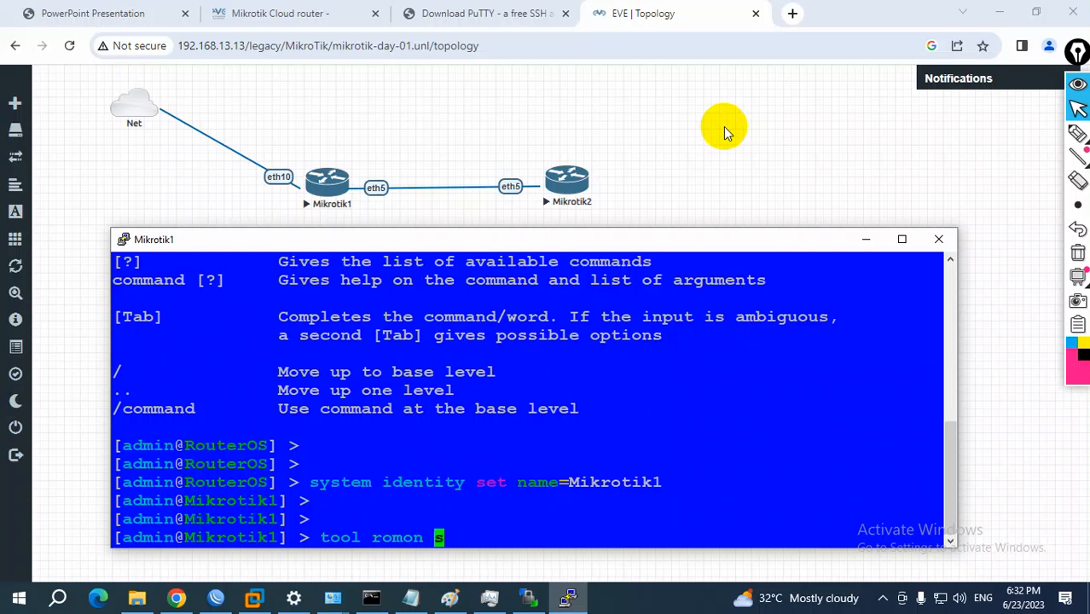
type("set e")
key("Tab")
type("yes")
key("Return")
key("Return")
key("Return")
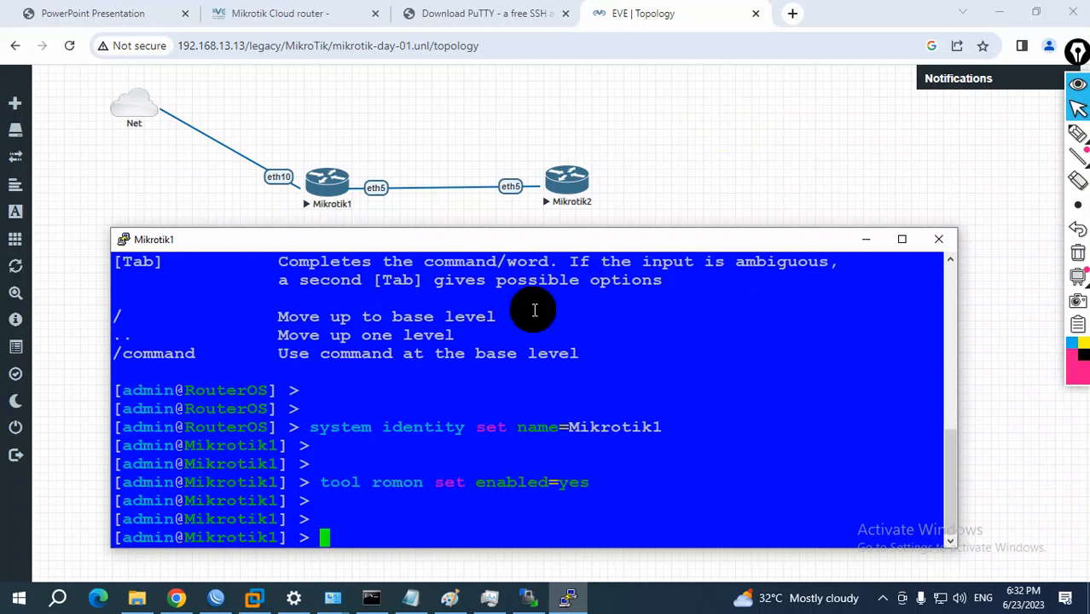
left_click_drag(321, 482, 586, 486)
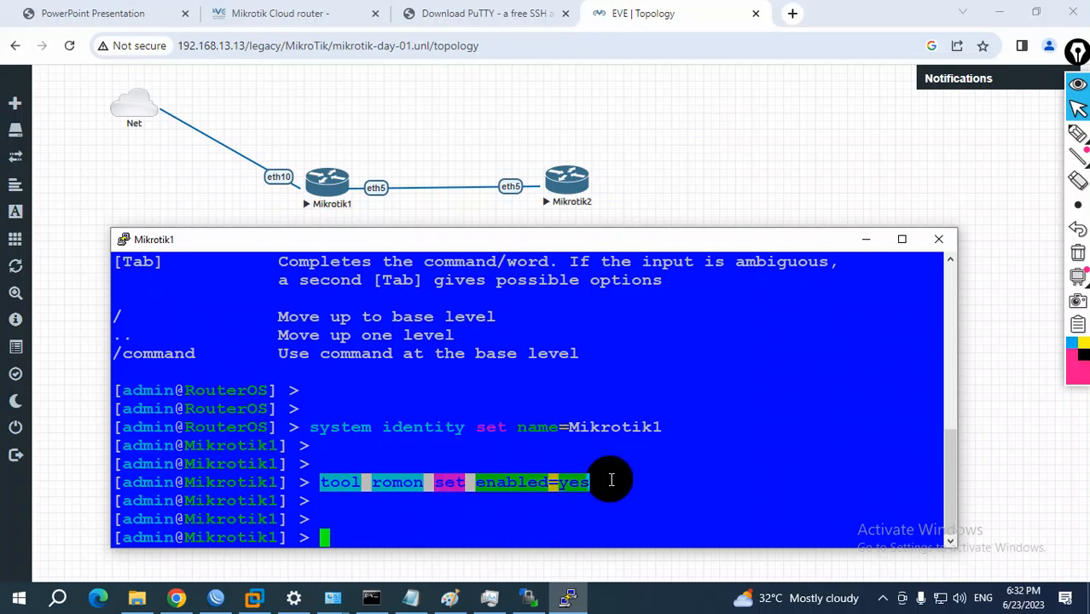
left_click(938, 248)
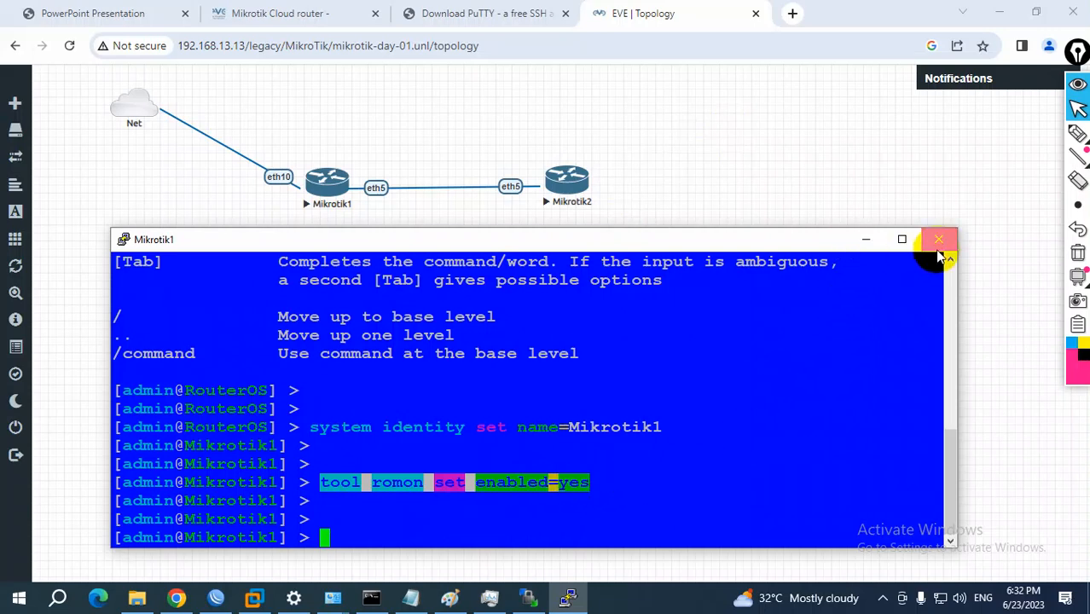
left_click(566, 355)
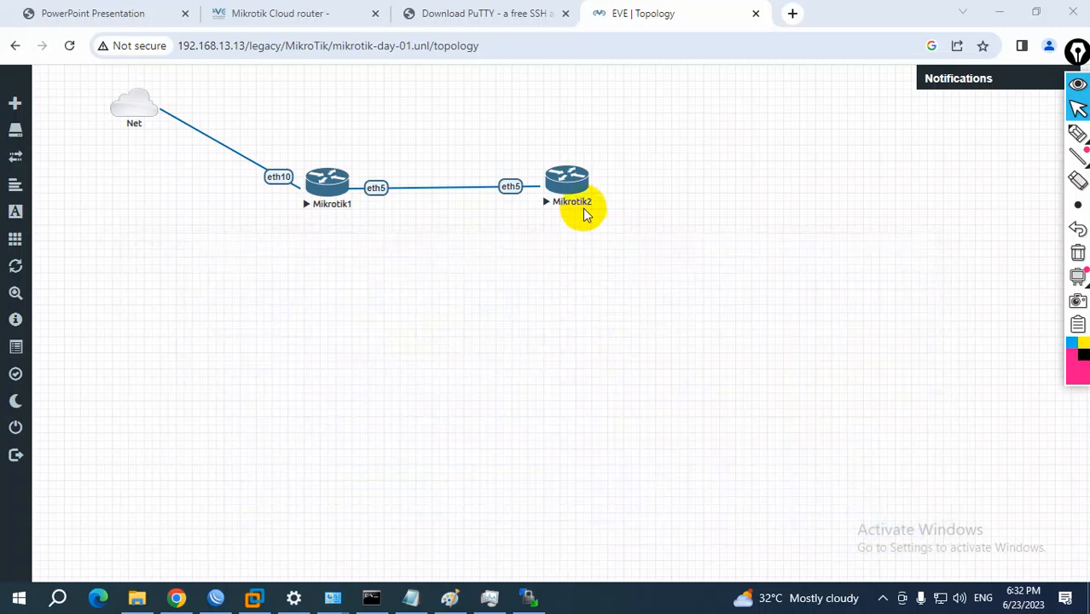
Open the Mikrotik2 console and log in as admin with an empty password, declining the software license
left_click_drag(571, 189, 571, 186)
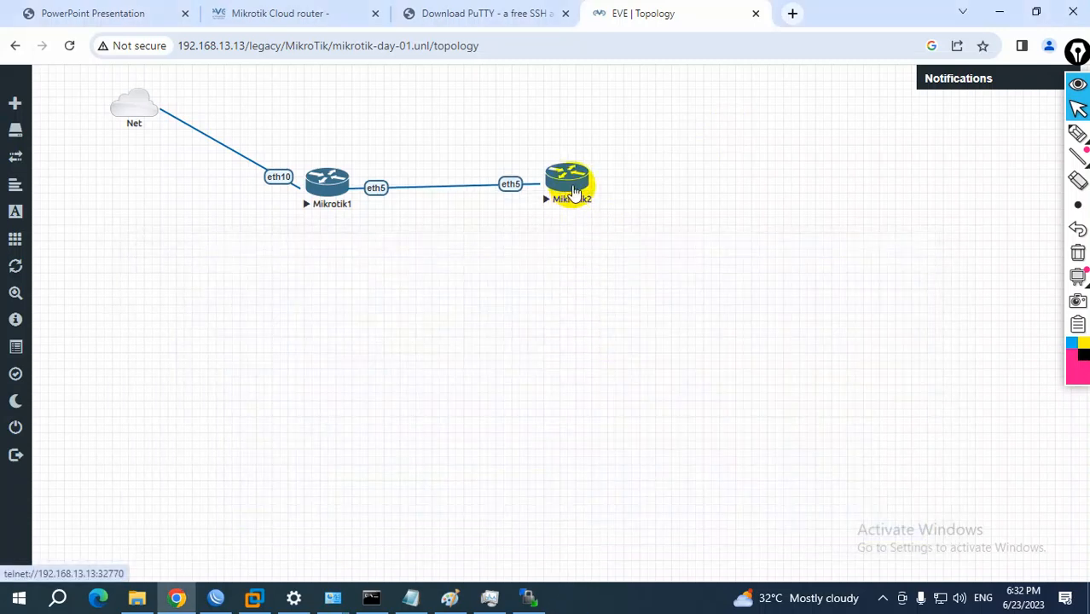
left_click(566, 164)
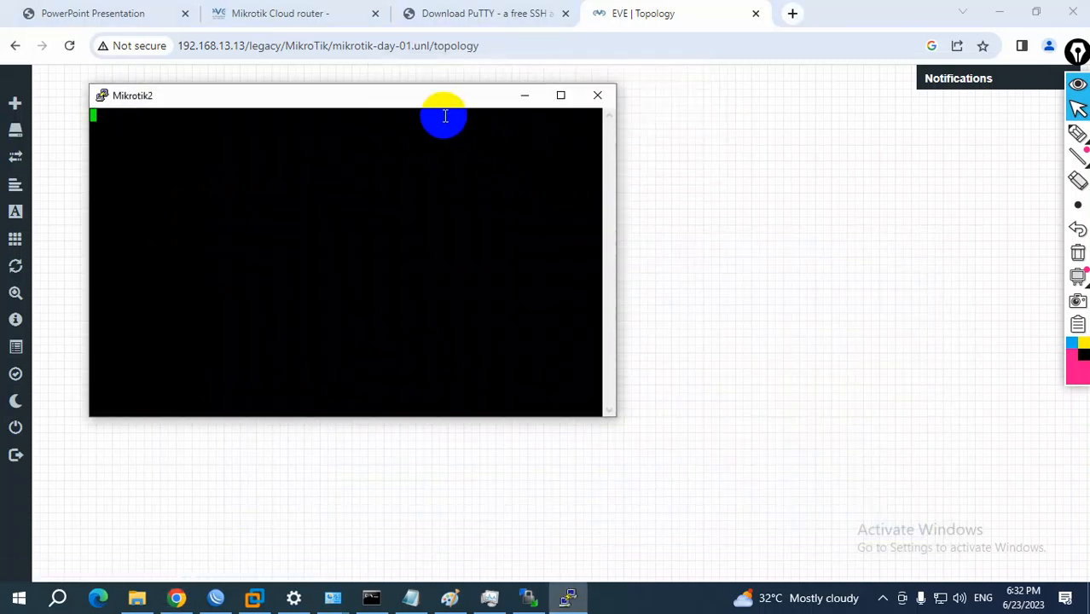
left_click_drag(433, 102, 466, 271)
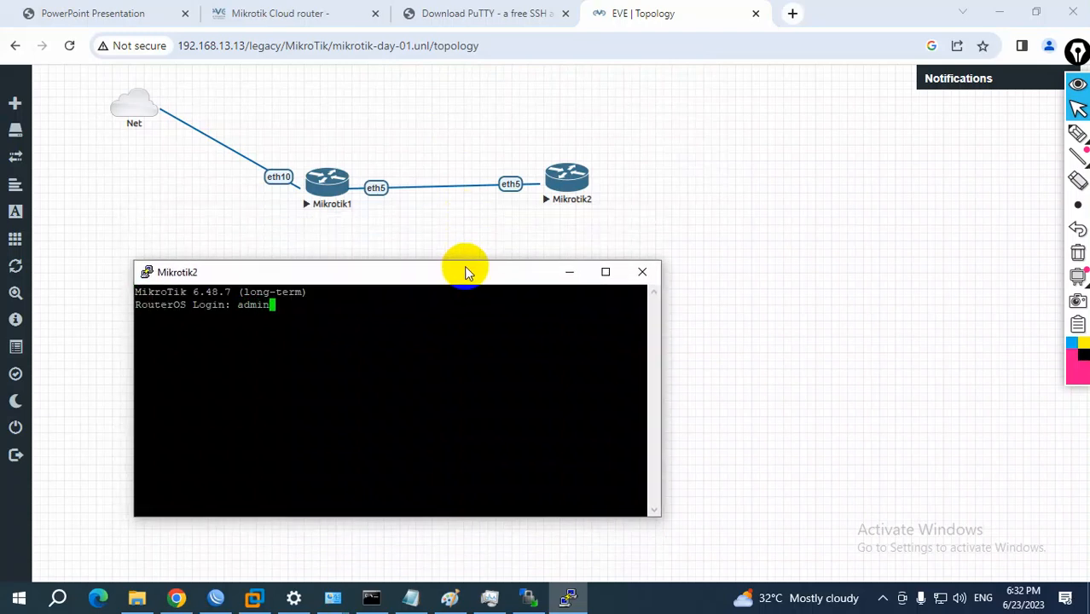
key("Return")
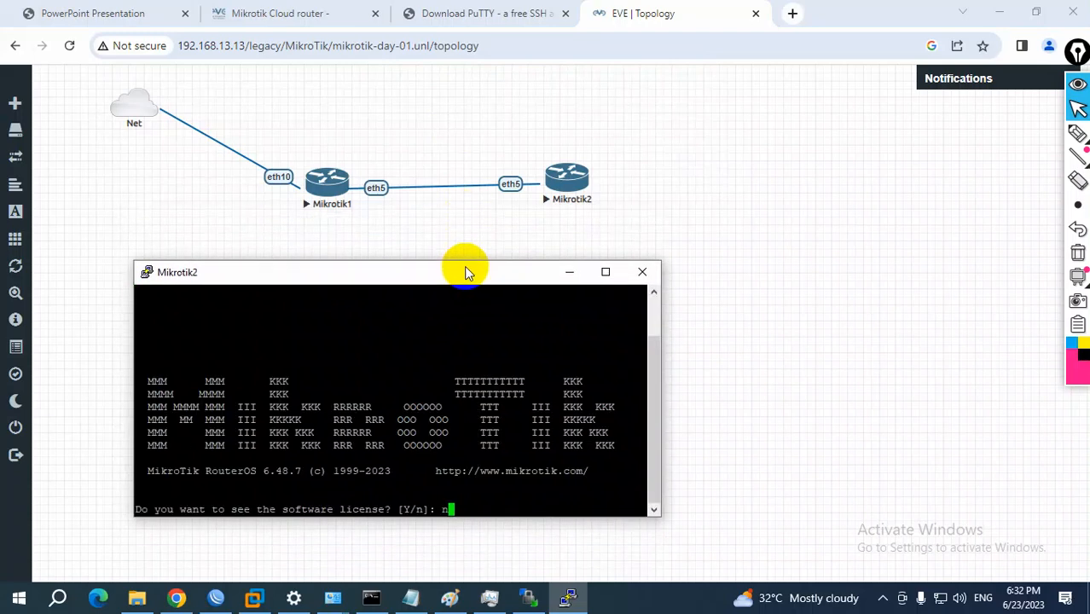
type("n")
key("Return")
Enable RoMON on the second router with "tool romon set enabled=yes"
key("Return")
key("Return")
key("Return")
key("Return")
type("tool romon set enabled=yes")
key("Return")
key("Return")
key("Return")
key("Return")
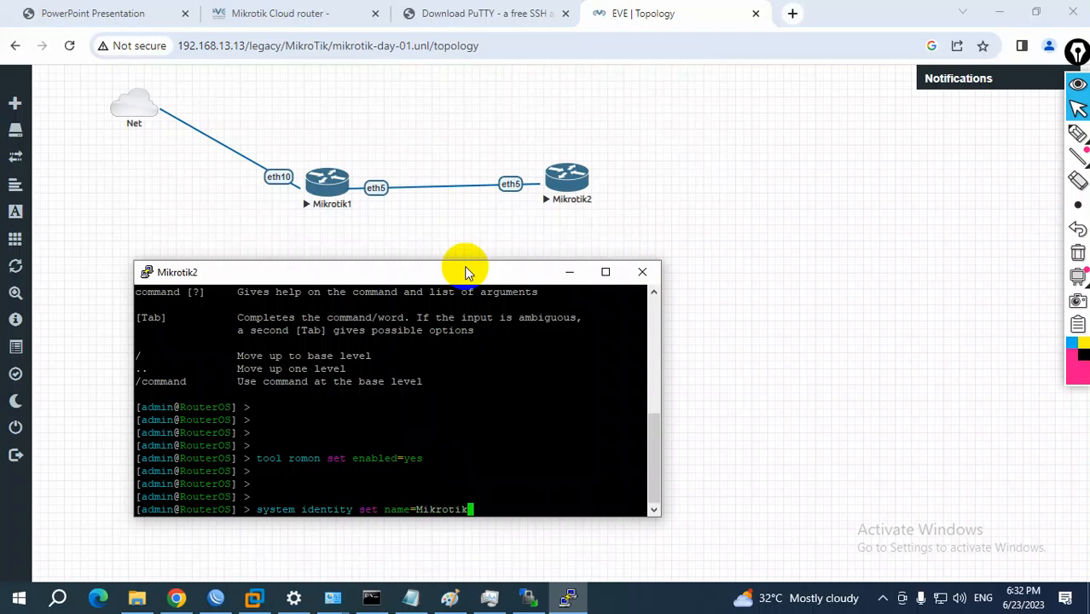
Set the second router's system identity to Mikrotik2 and close its console
key("Return")
key("Return")
key("Return")
key("Return")
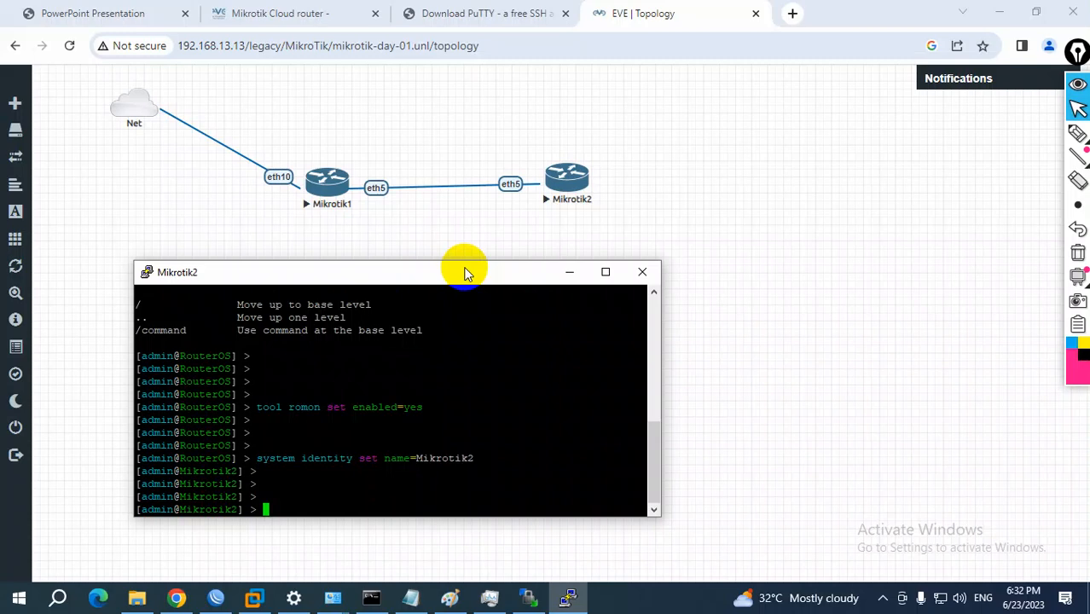
left_click(642, 272)
left_click(570, 358)
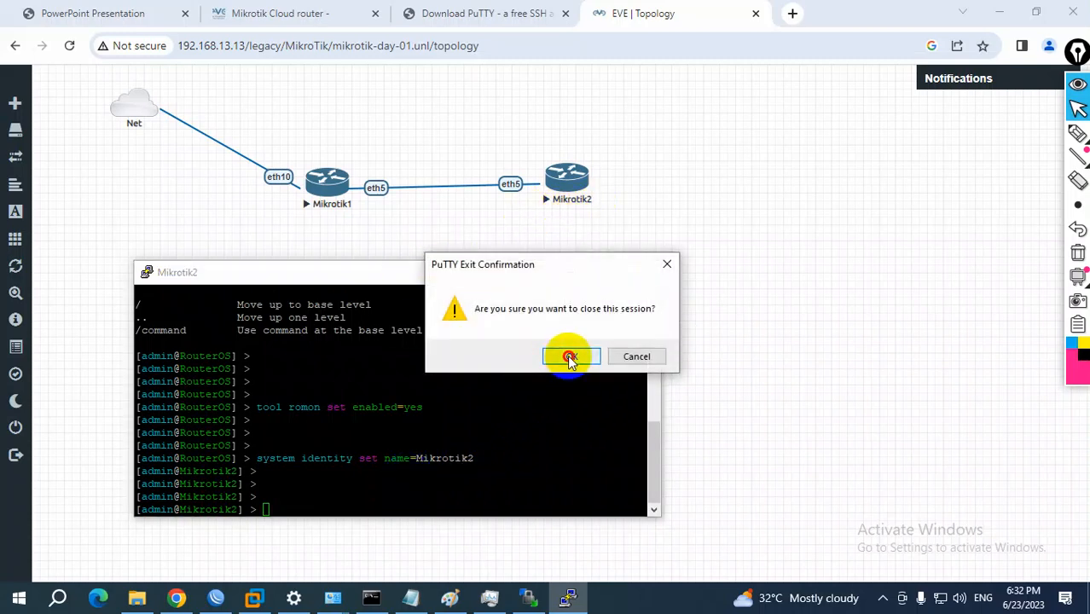
Switch to WinBox, refresh the neighbors, and connect to Mikrotik1 (50:00:00:01:00:09) as admin with an empty password
left_click(215, 602)
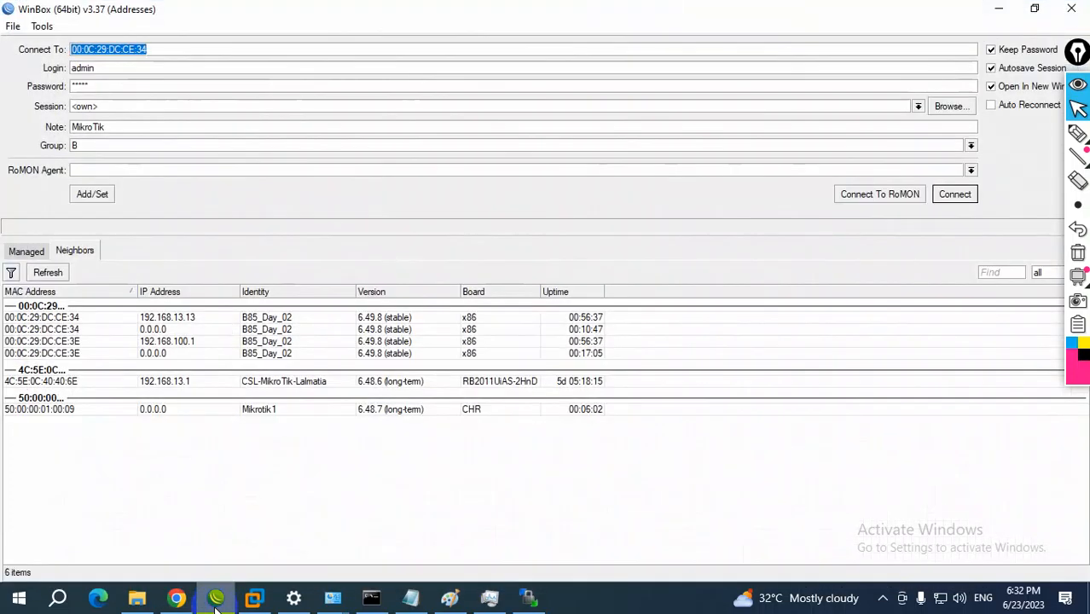
left_click(48, 272)
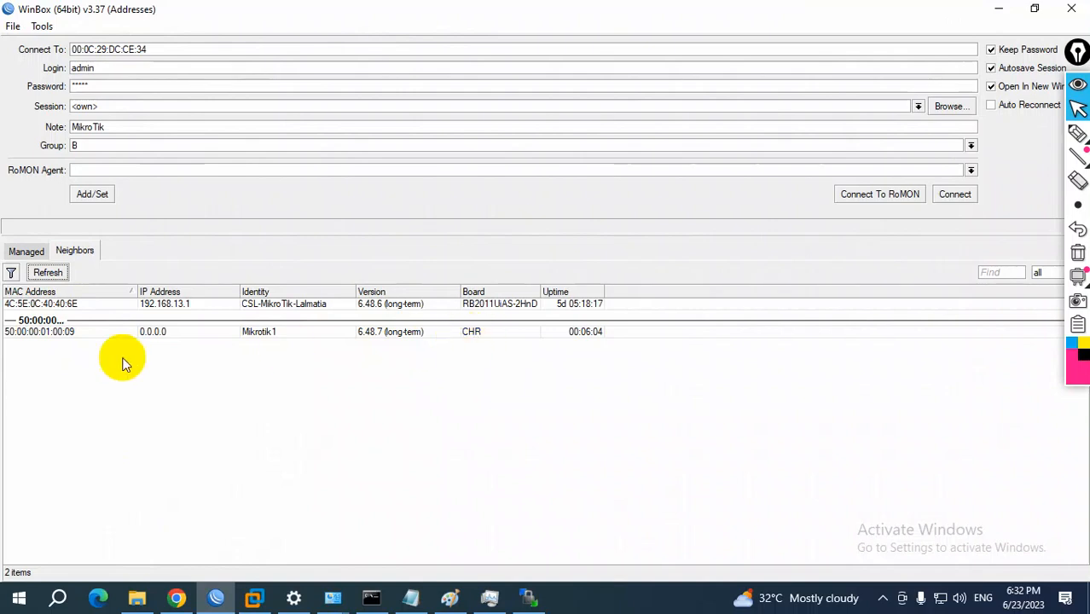
left_click(70, 335)
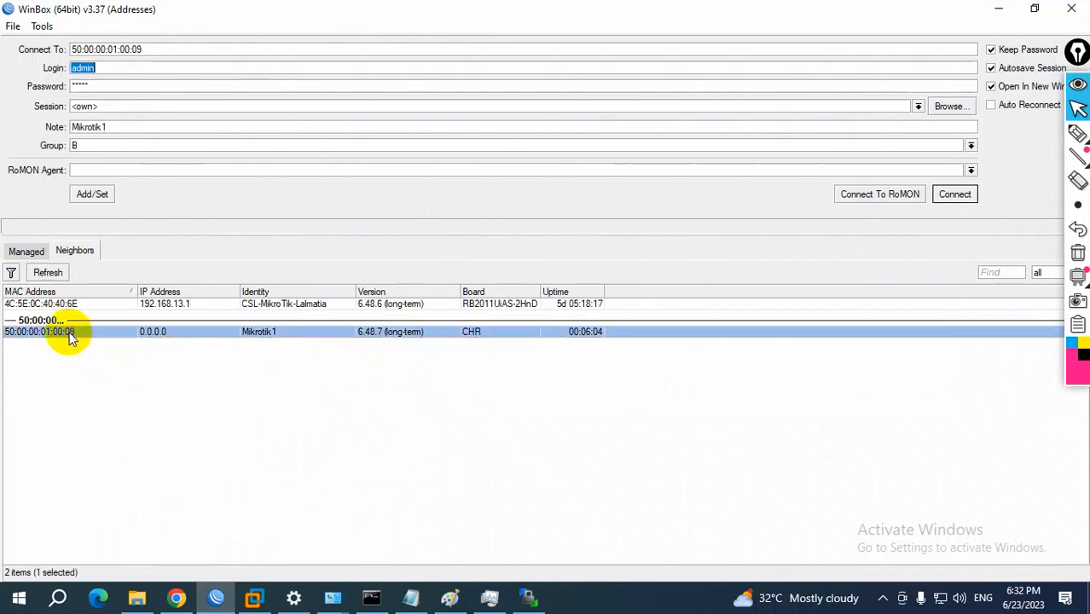
left_click(117, 68)
double_click(117, 68)
double_click(90, 85)
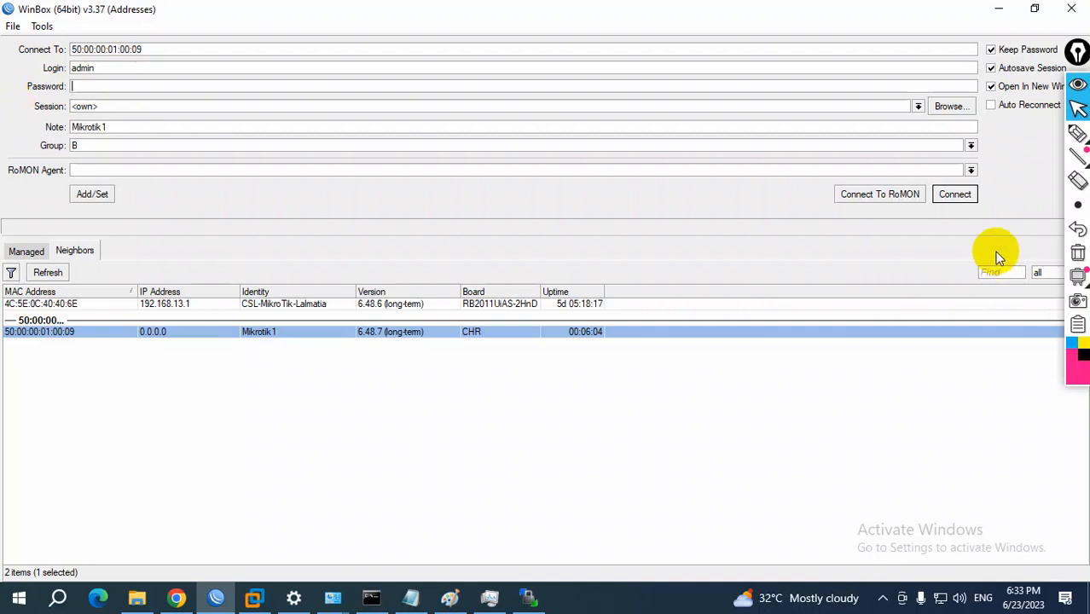
left_click(959, 196)
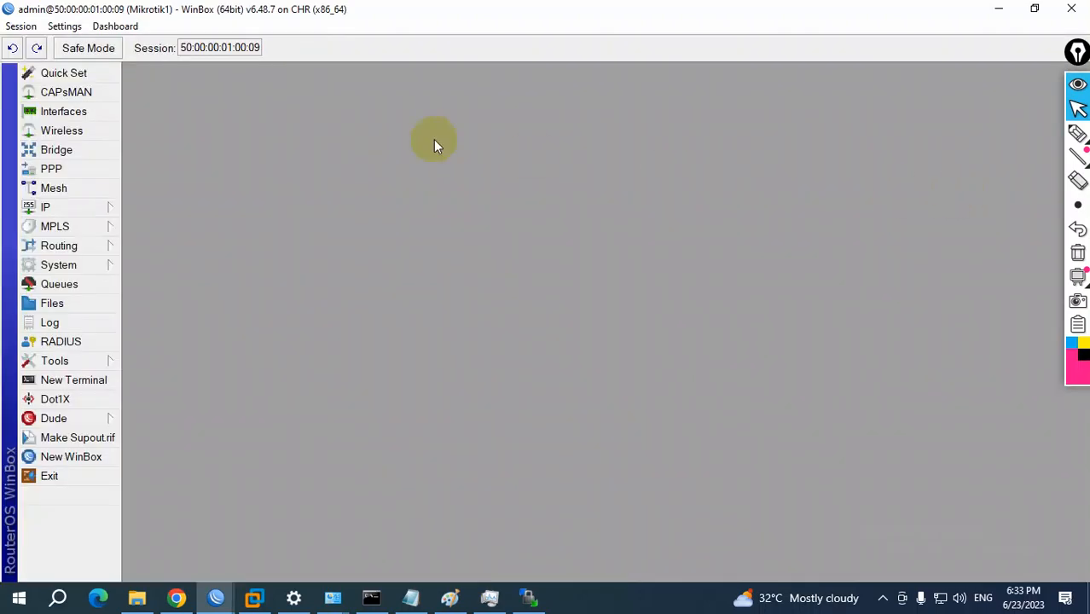
left_click(1032, 11)
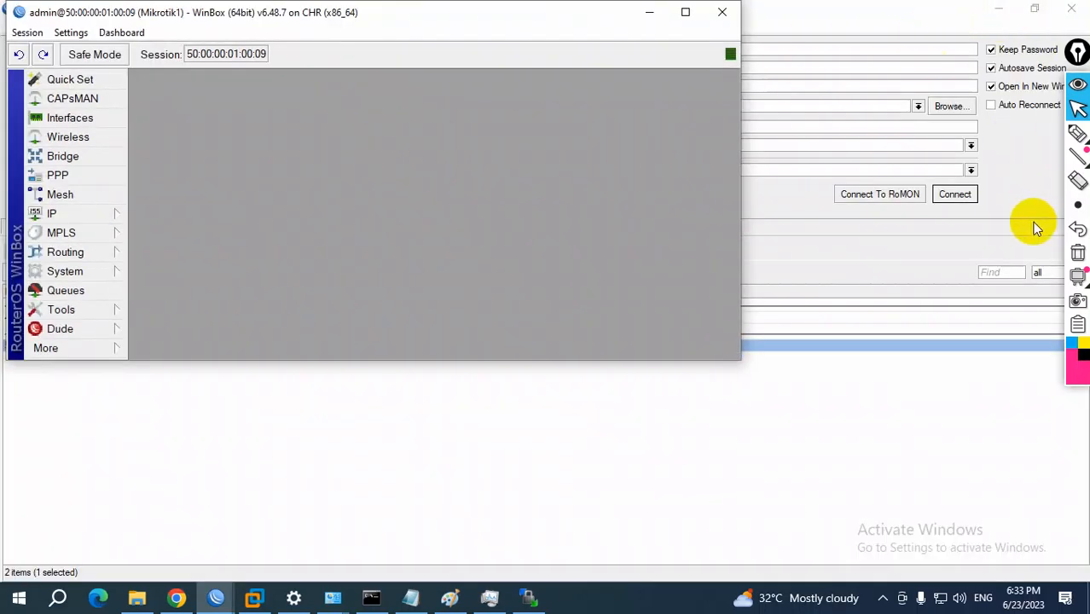
Return to the WinBox connection window and connect to RoMON using Mikrotik1 as the agent
left_click(1004, 186)
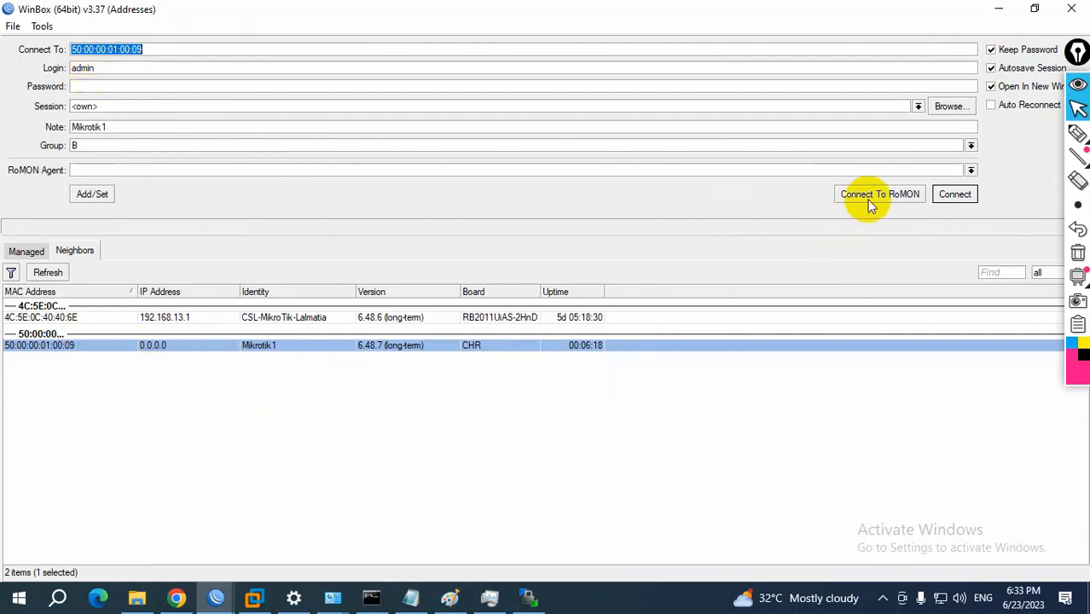
left_click(179, 598)
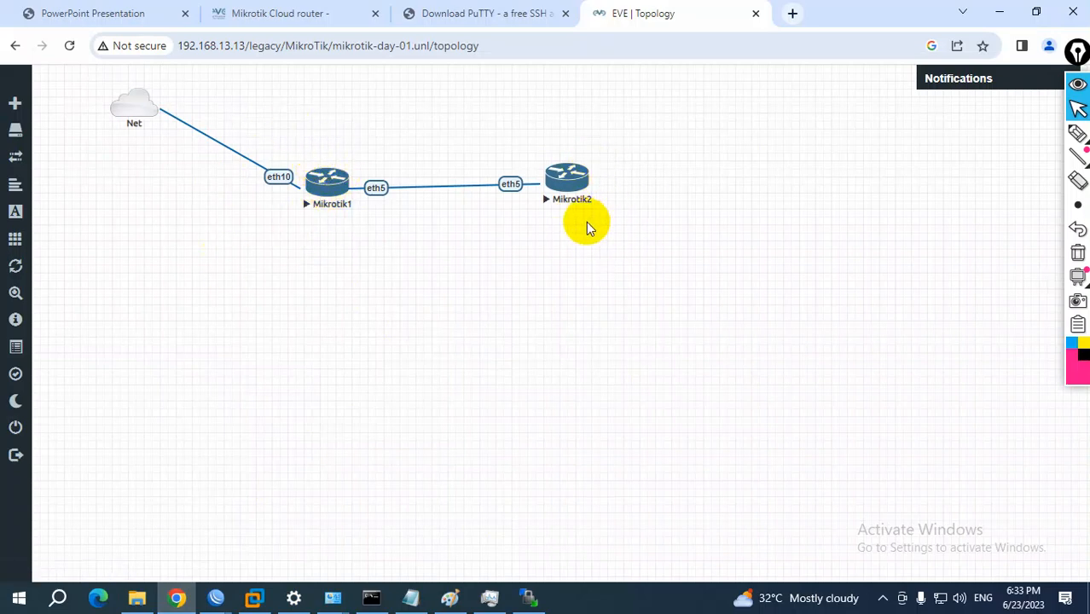
left_click(216, 598)
left_click(143, 559)
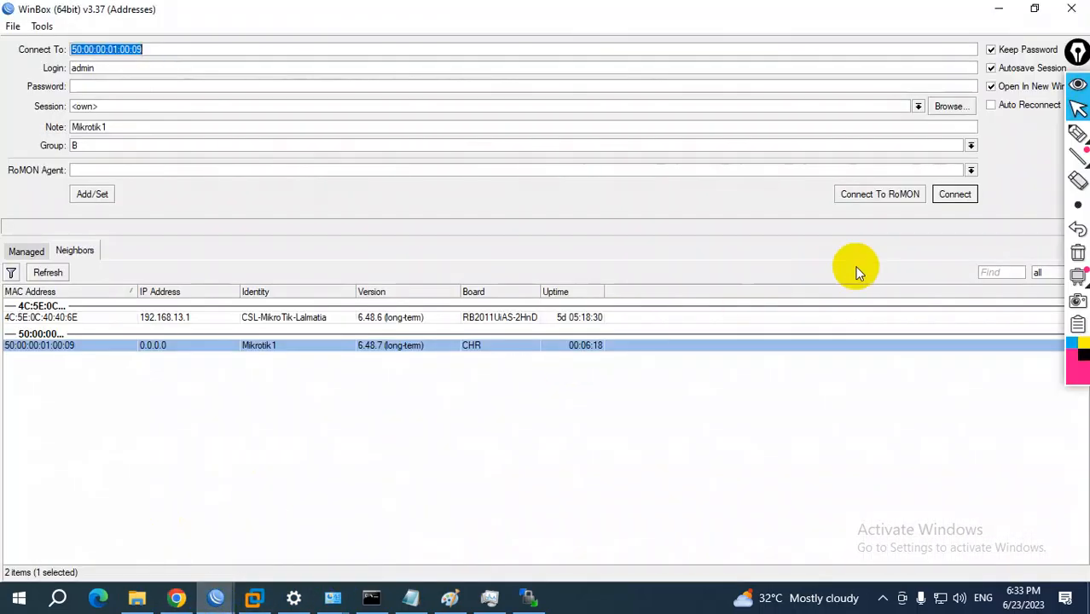
left_click(877, 195)
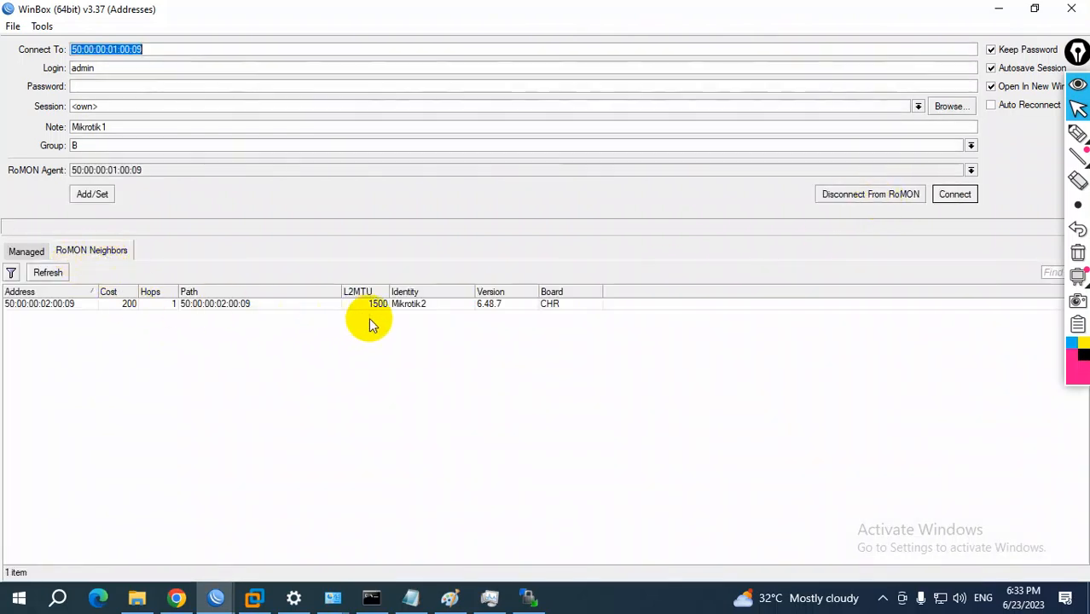
Connect to the RoMON neighbor Mikrotik2 and close the terminal in its session window
left_click(426, 305)
left_click(955, 197)
left_click(1010, 9)
left_click_drag(320, 20, 603, 104)
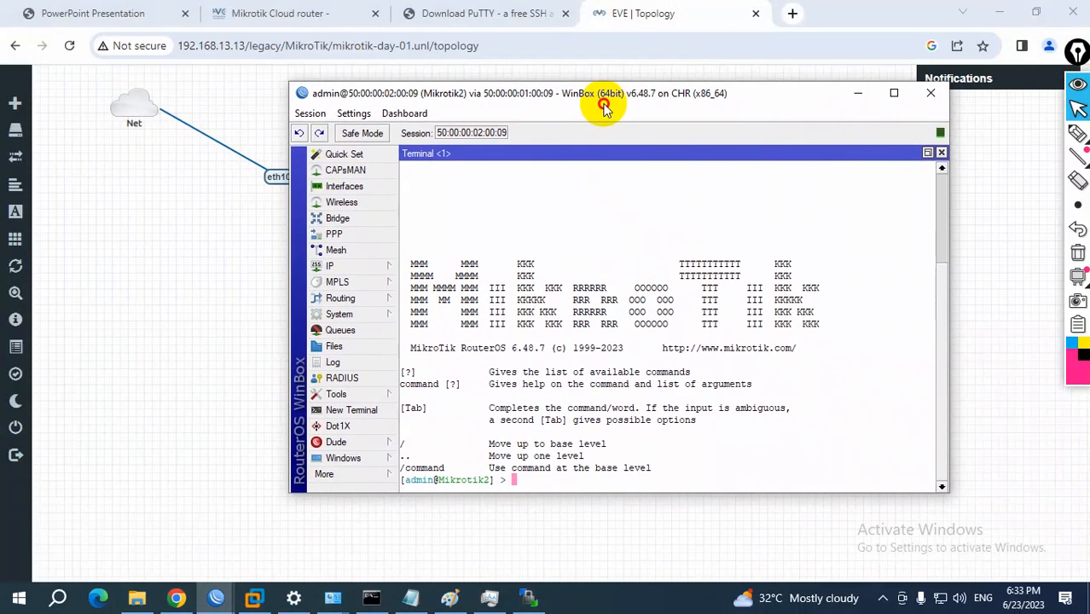
left_click(941, 154)
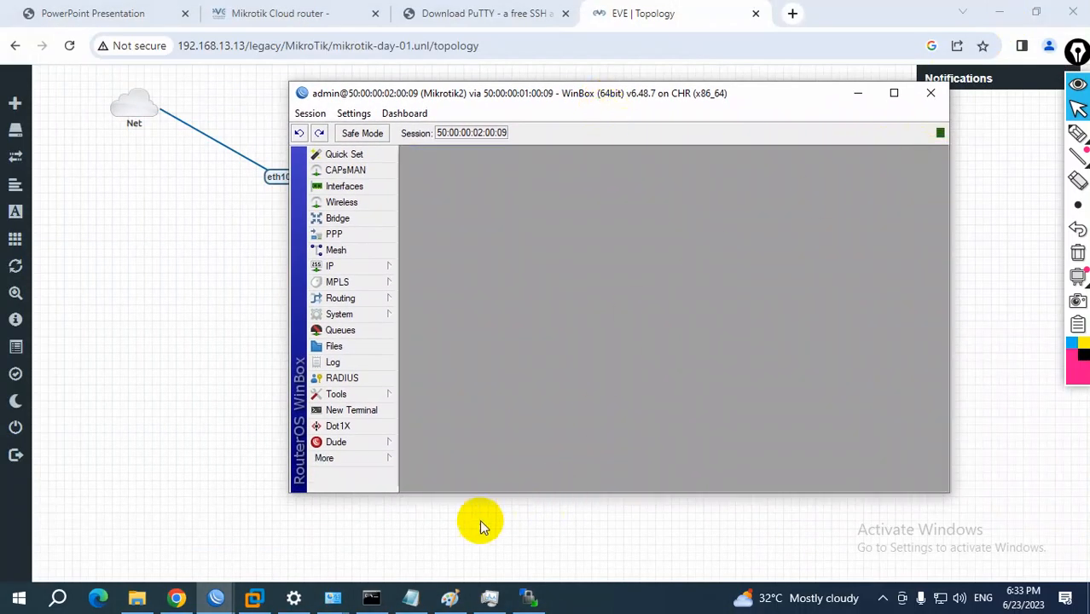
Show the Mikrotik1 and Mikrotik2 WinBox sessions together, and switch back to the EVE-NG topology
left_click(227, 600)
left_click(270, 545)
left_click_drag(432, 25, 799, 228)
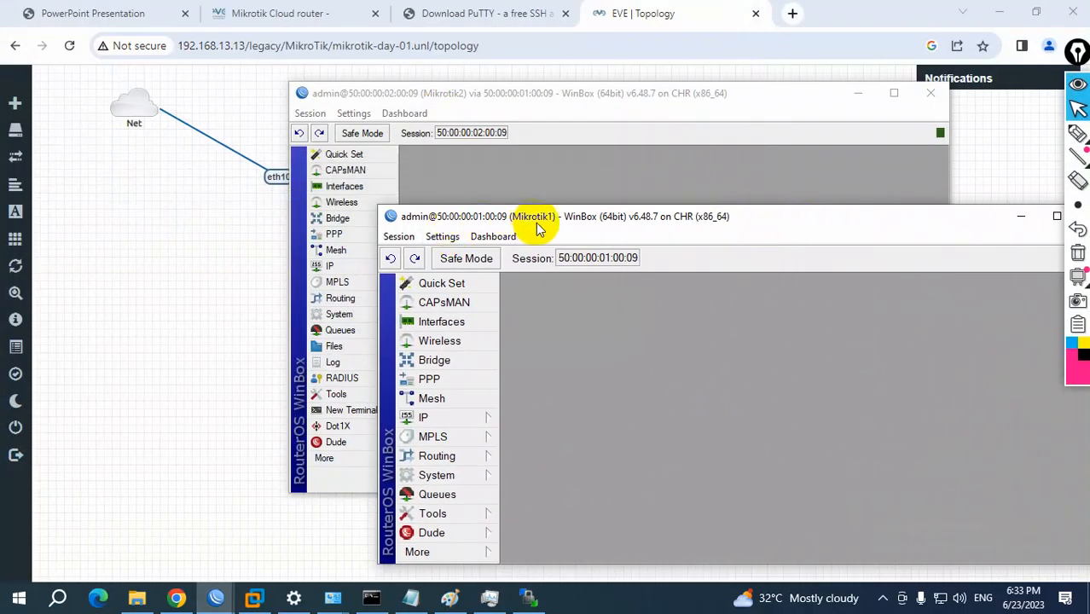
left_click(450, 95)
left_click(964, 386)
left_click(212, 414)
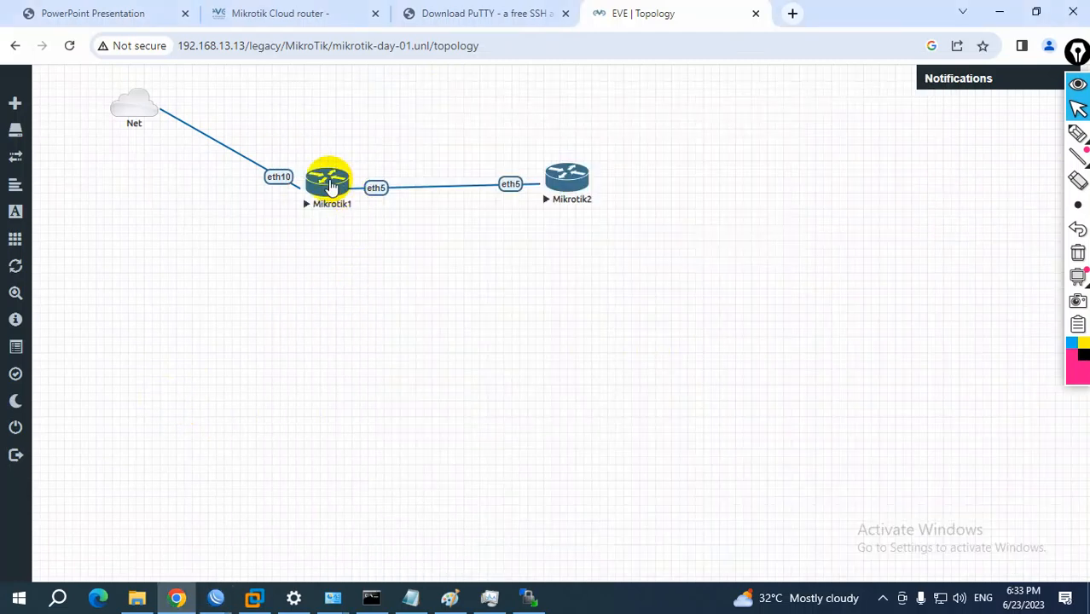